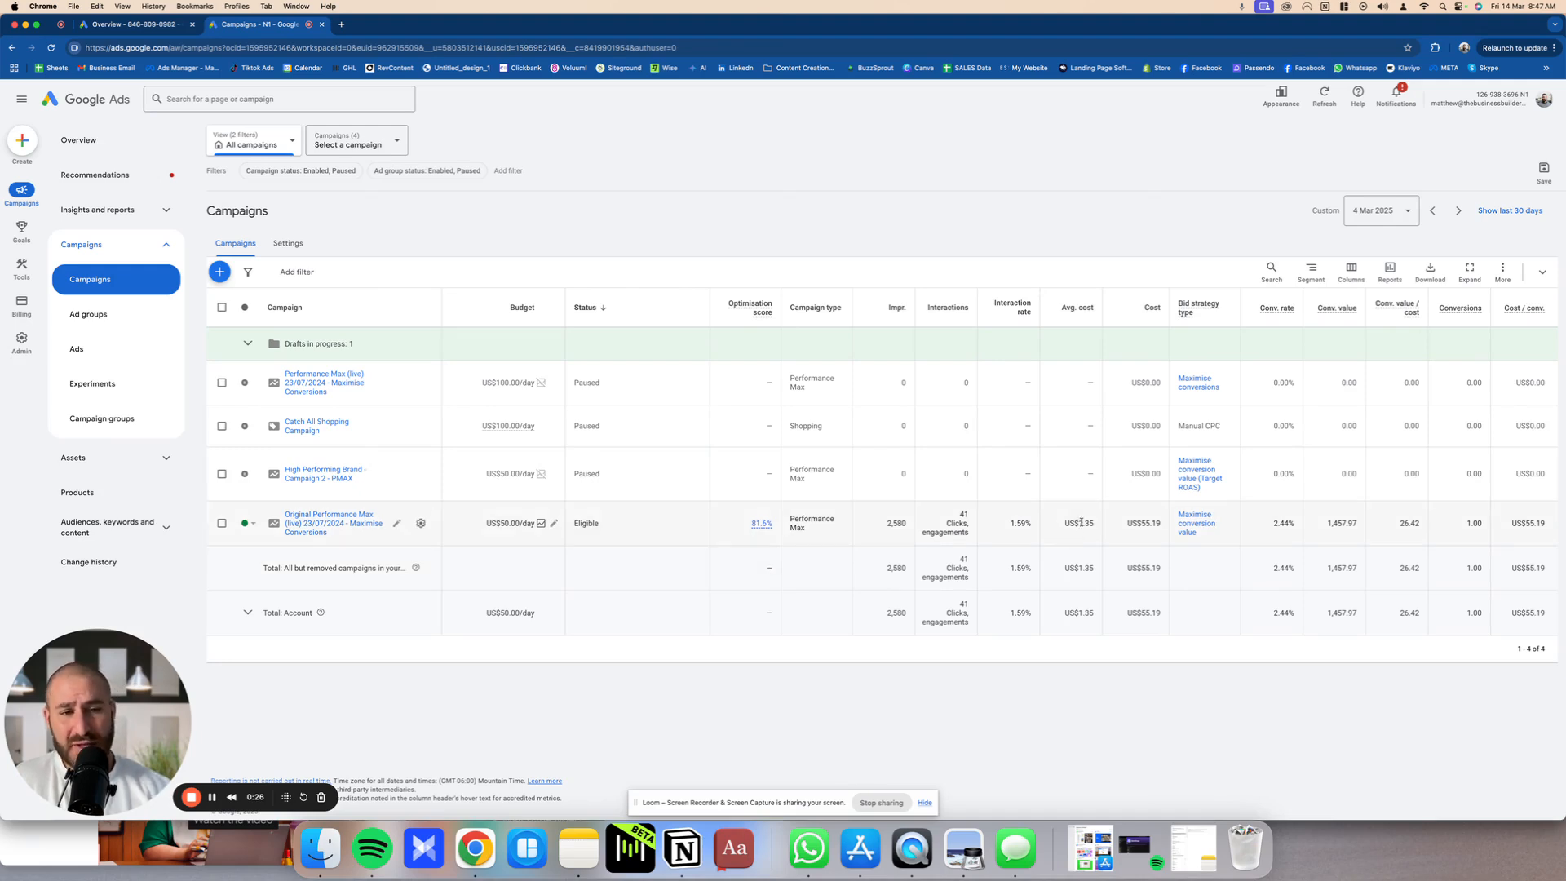
Step: Examine the cost, conversion rate and conversion value of the eligible Original Performance Max campaign for 4 Mar 2025
drag(1125, 523, 1164, 526)
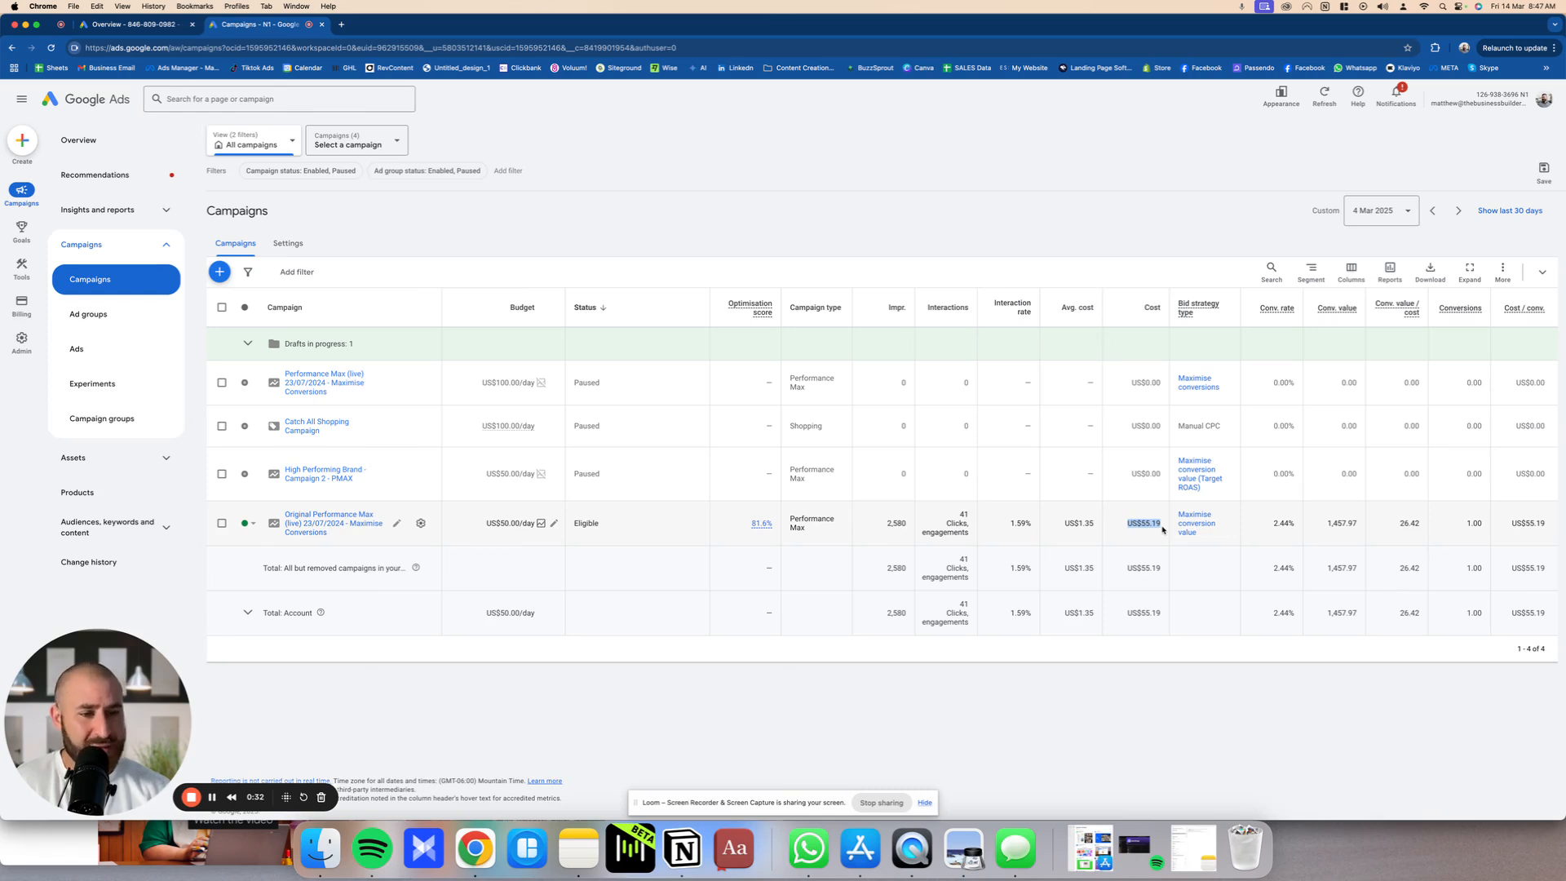
click(1278, 536)
drag(1292, 525, 1257, 525)
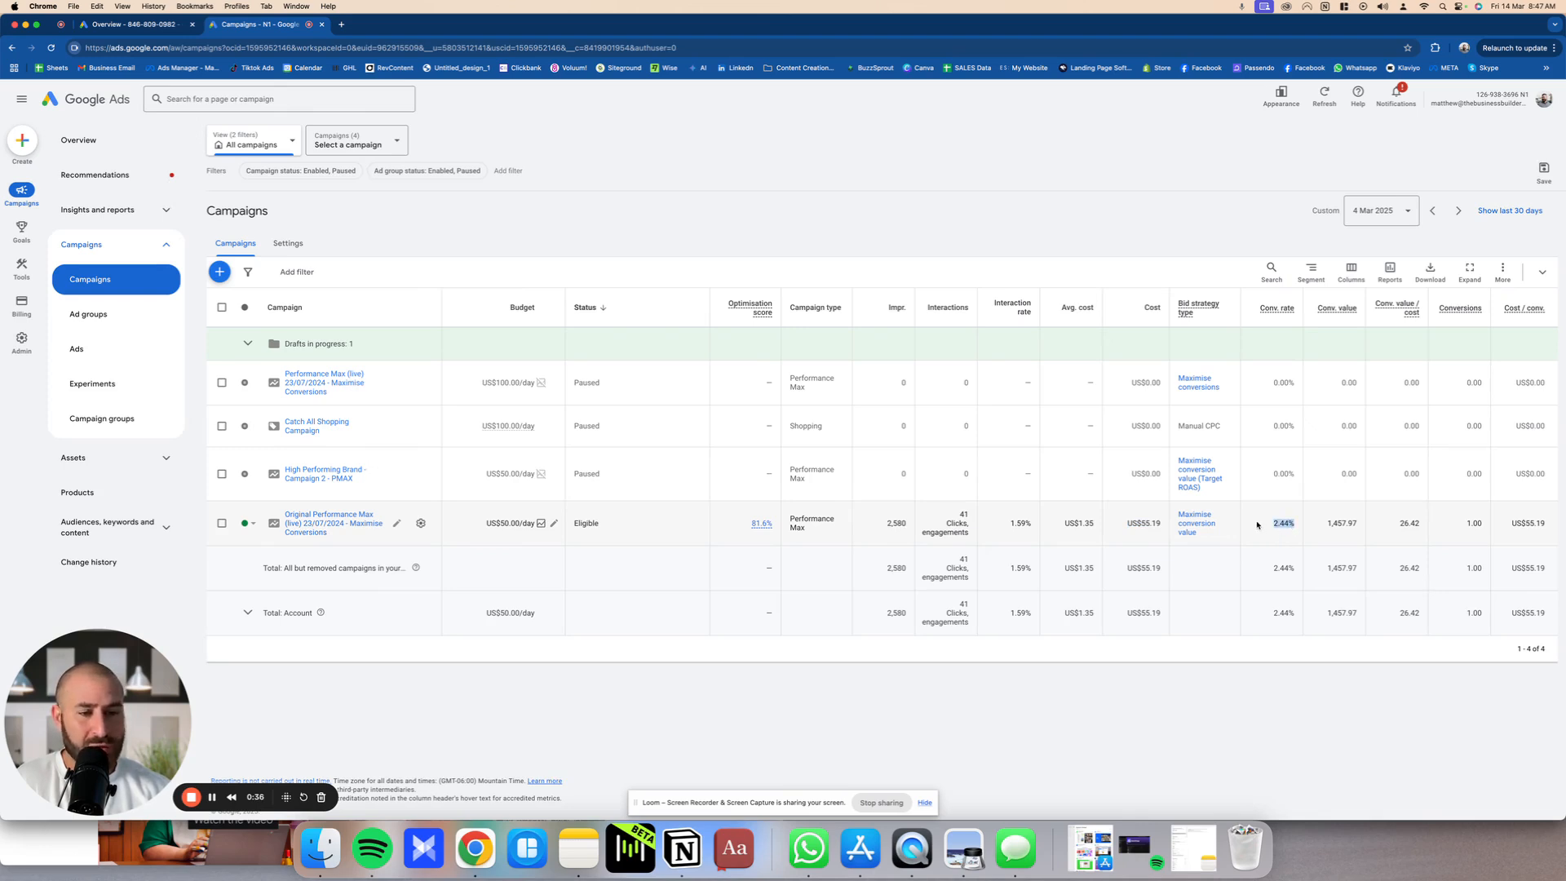
mouse_move(1327, 313)
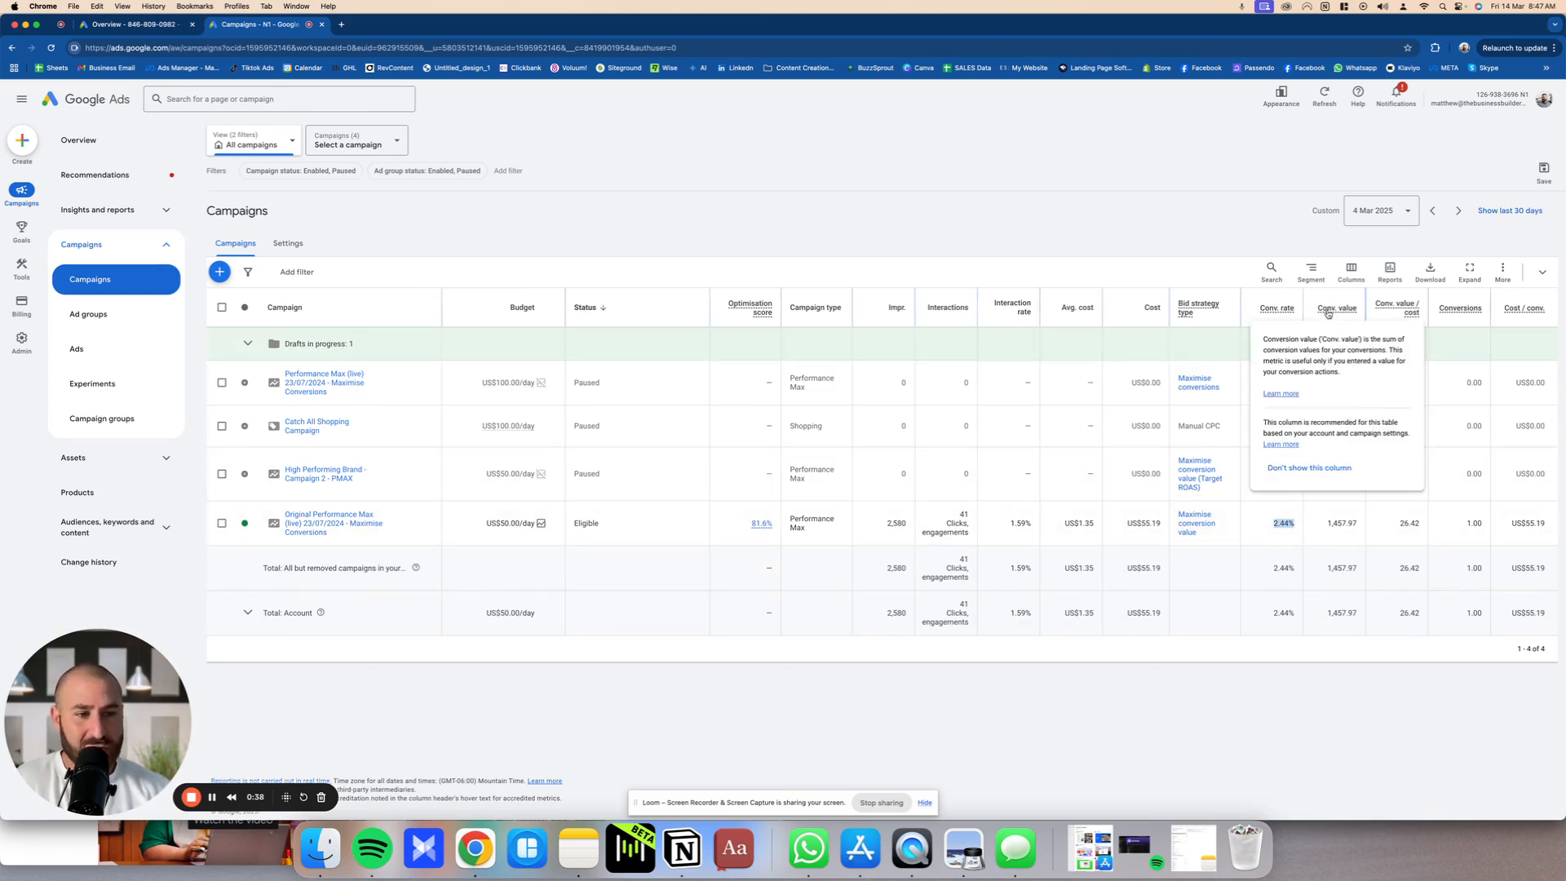
drag(1359, 523, 1327, 525)
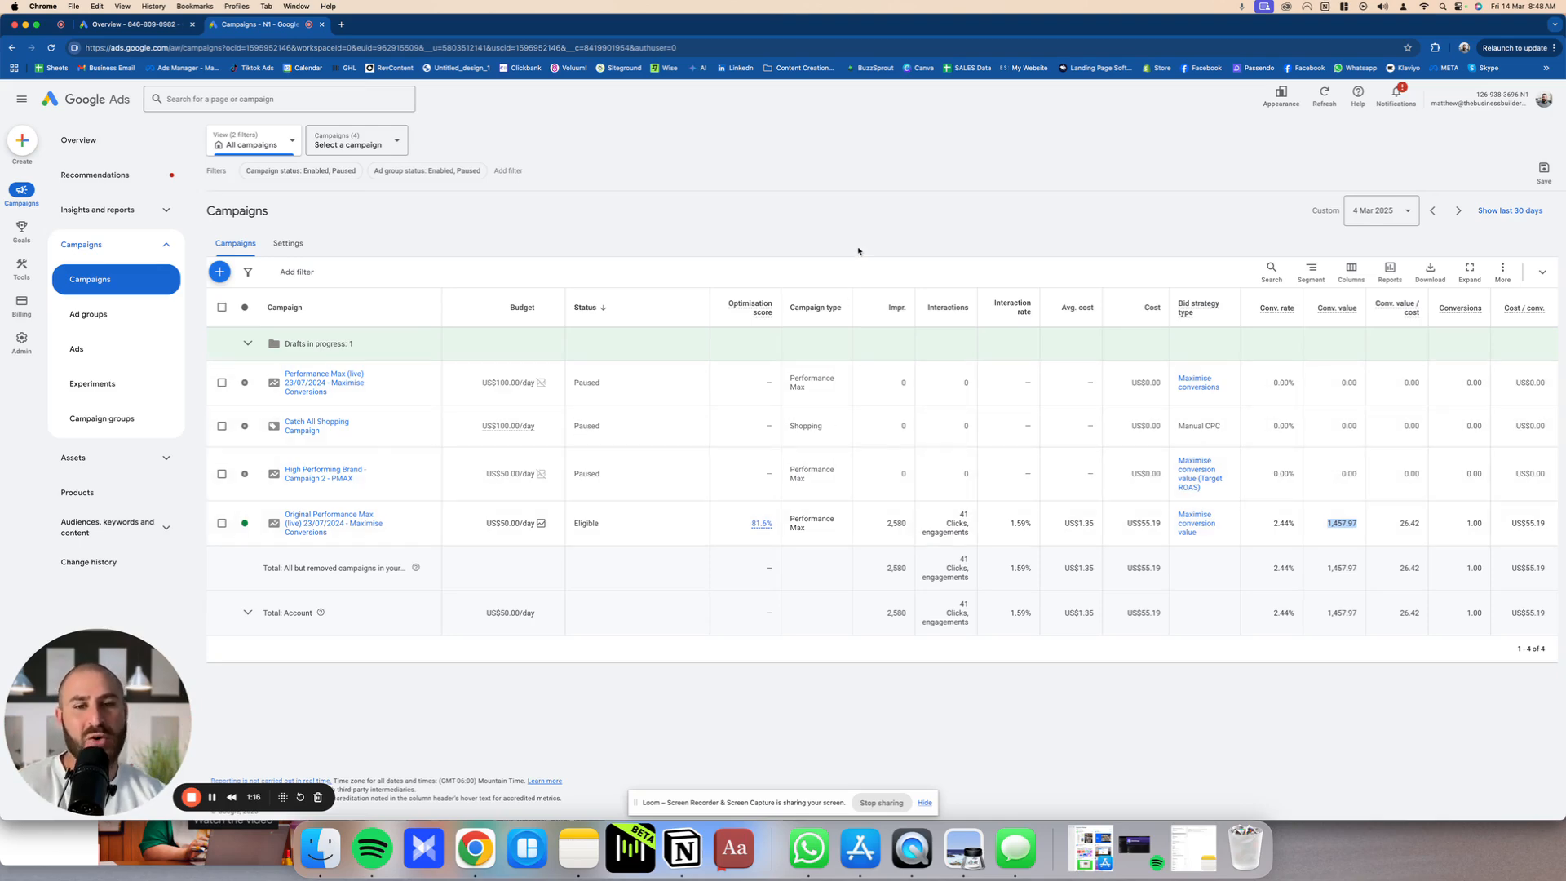
Step: Start creating a new campaign from the Overview page of the other Google Ads account
click(126, 24)
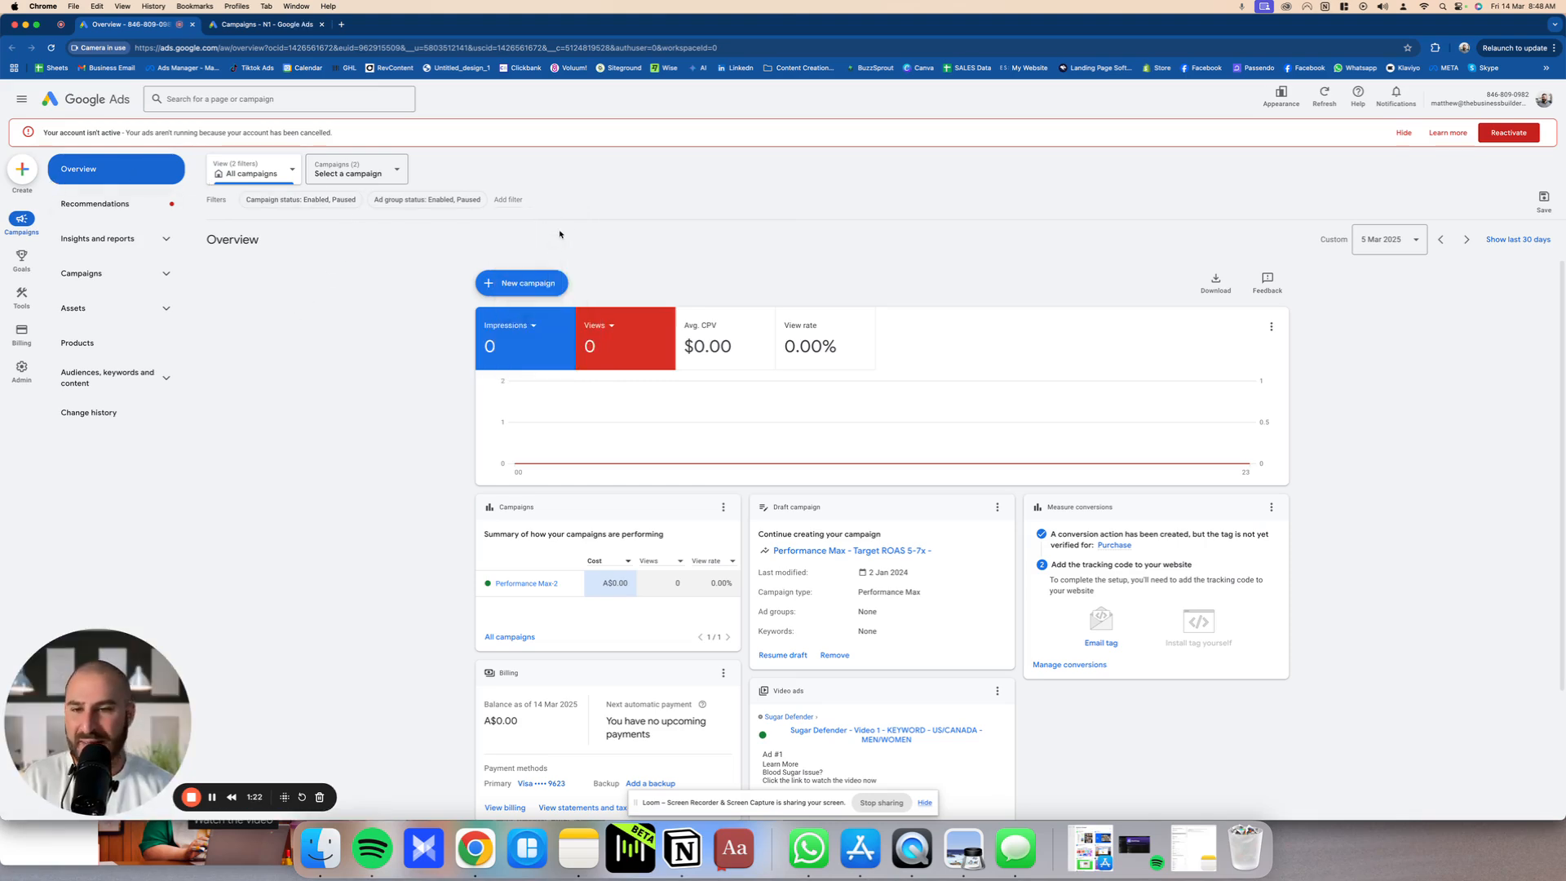
click(519, 281)
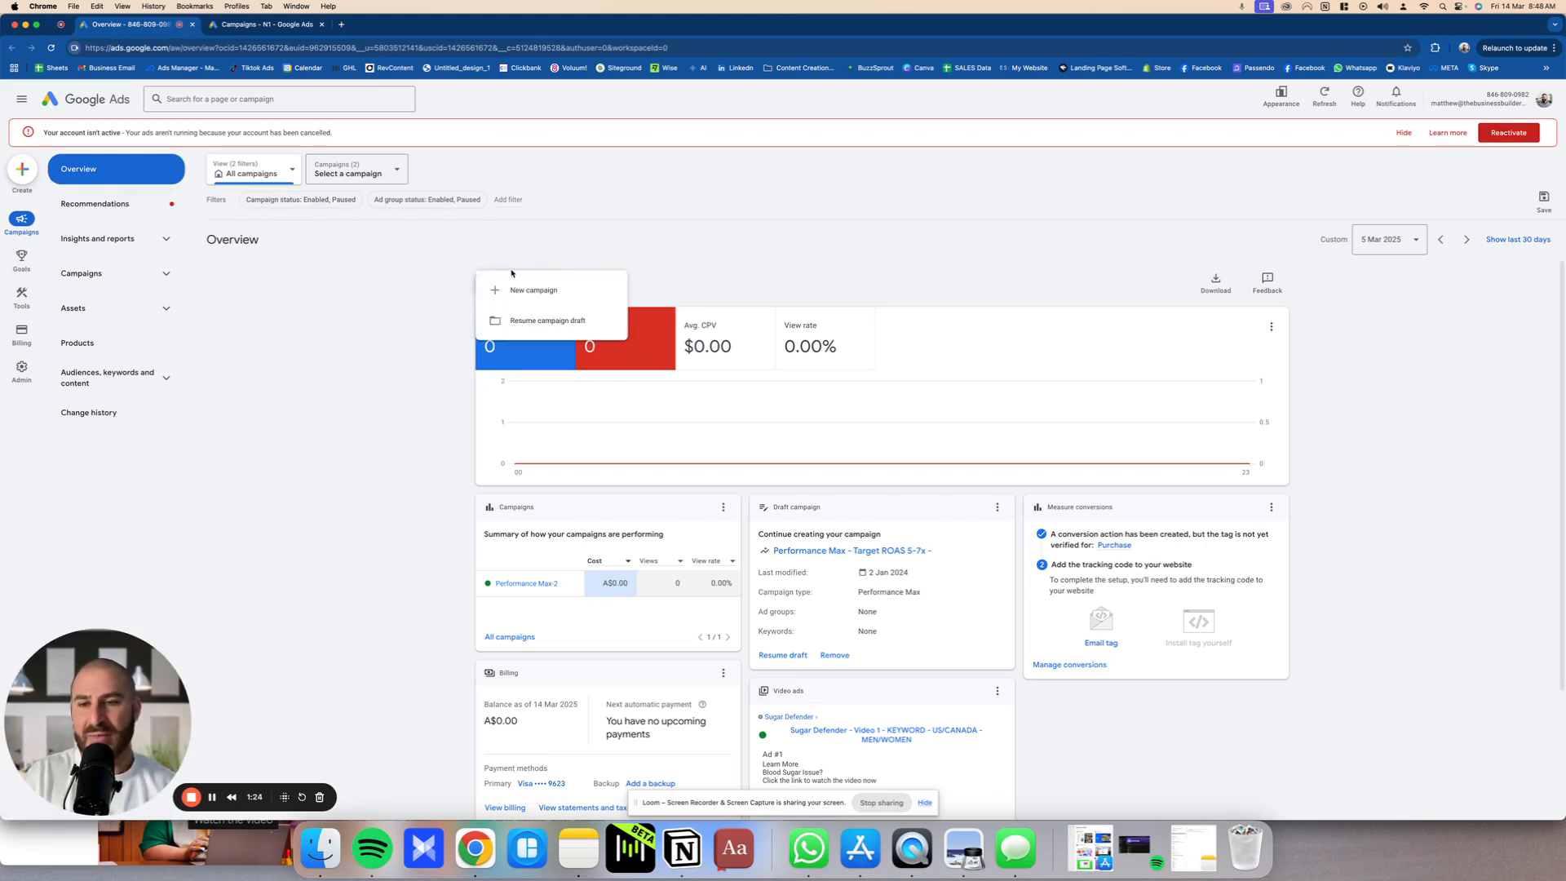
click(523, 285)
click(523, 284)
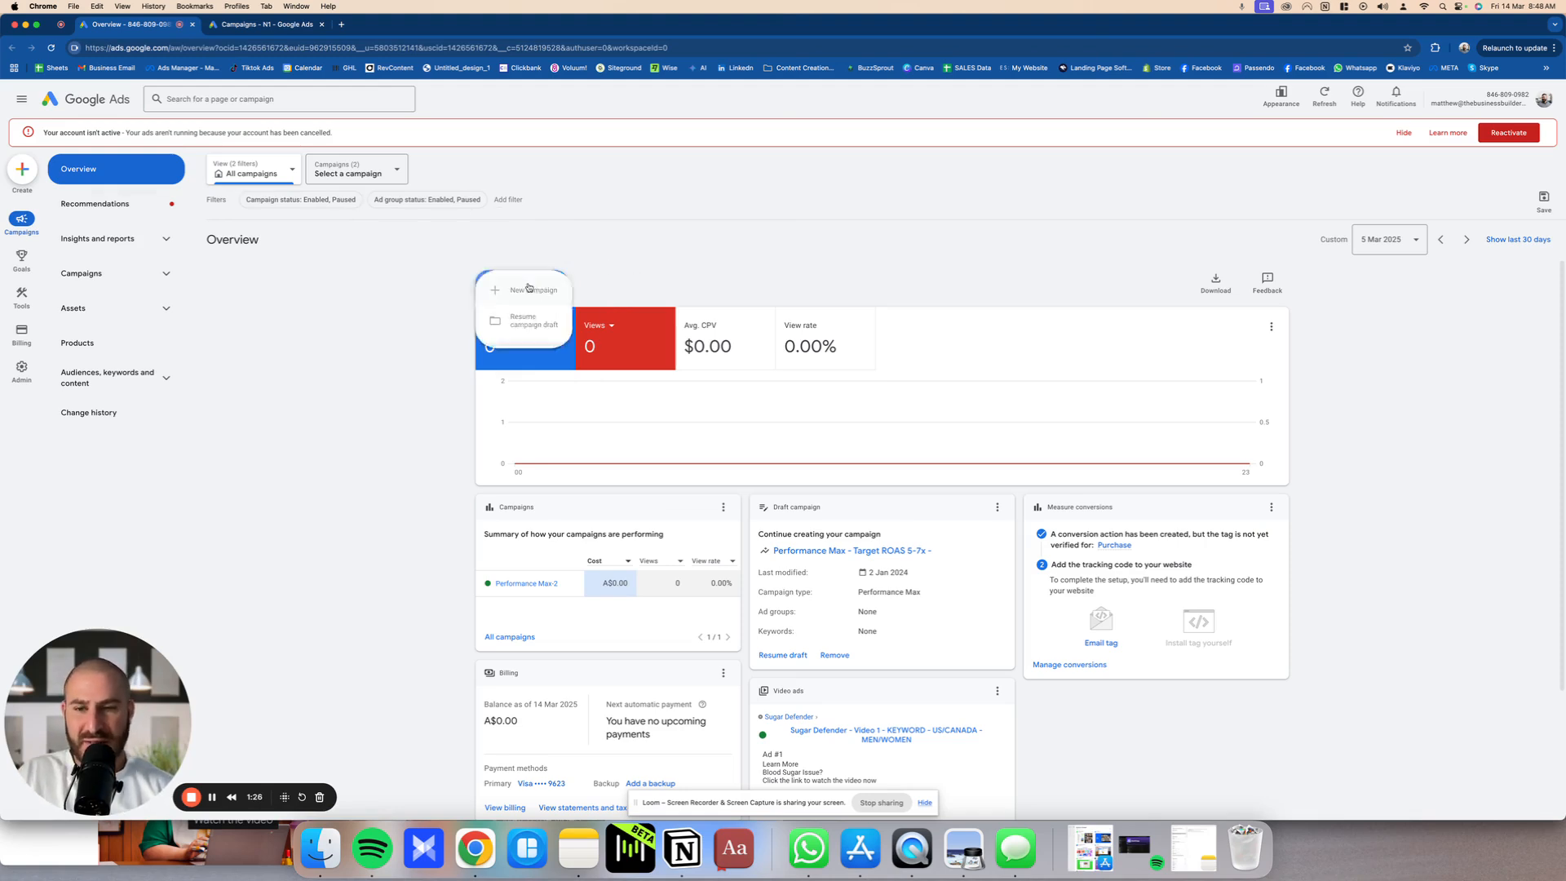
click(544, 293)
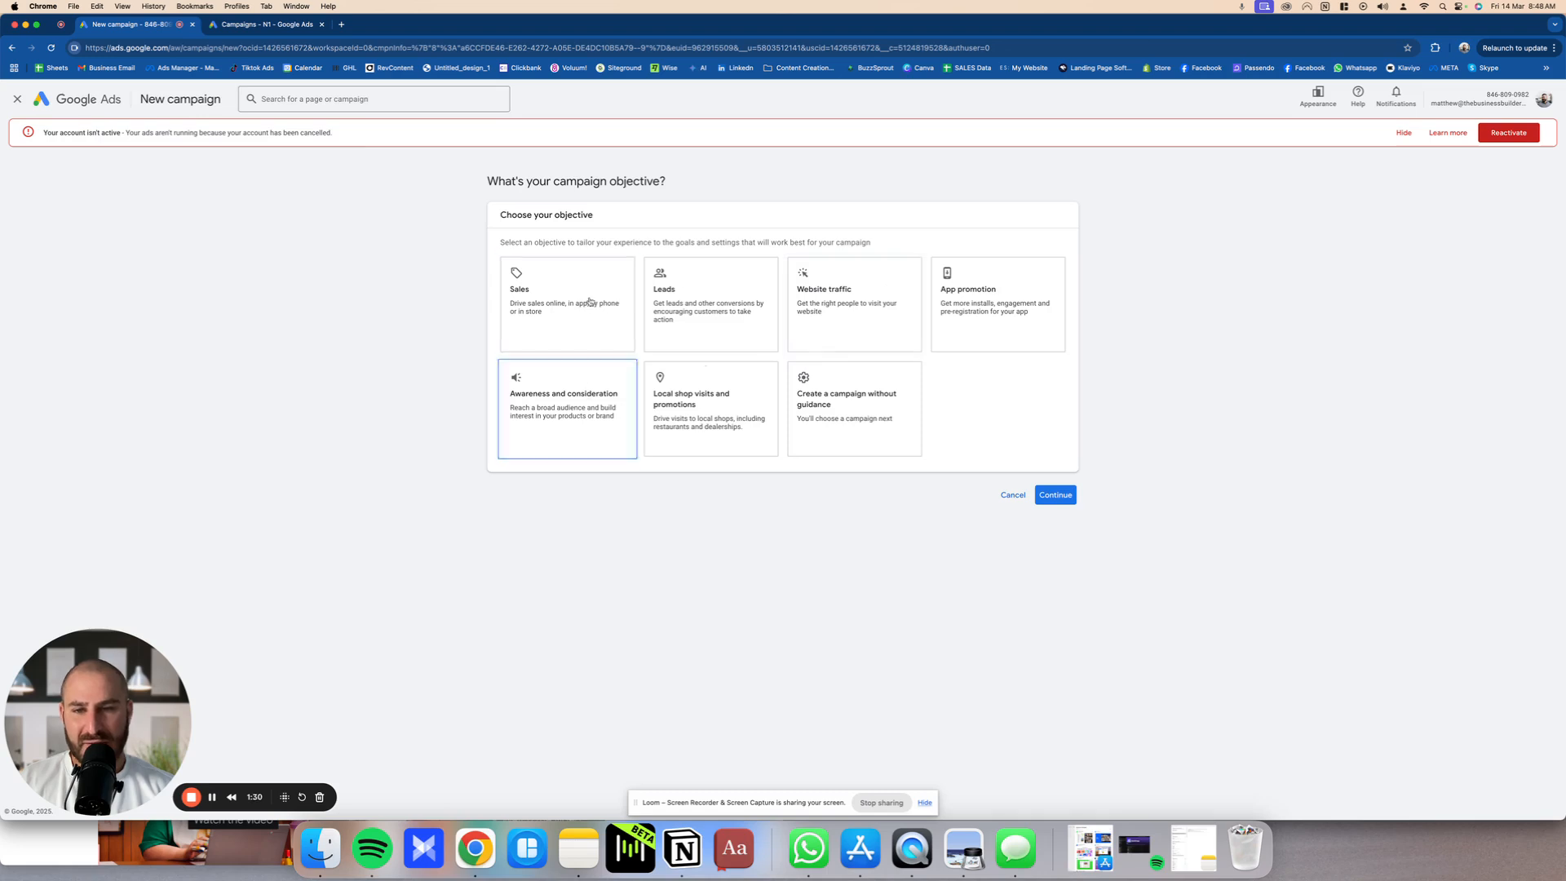
Step: Choose Sales as the campaign objective, keeping the Purchases conversion goal, and continue
click(585, 289)
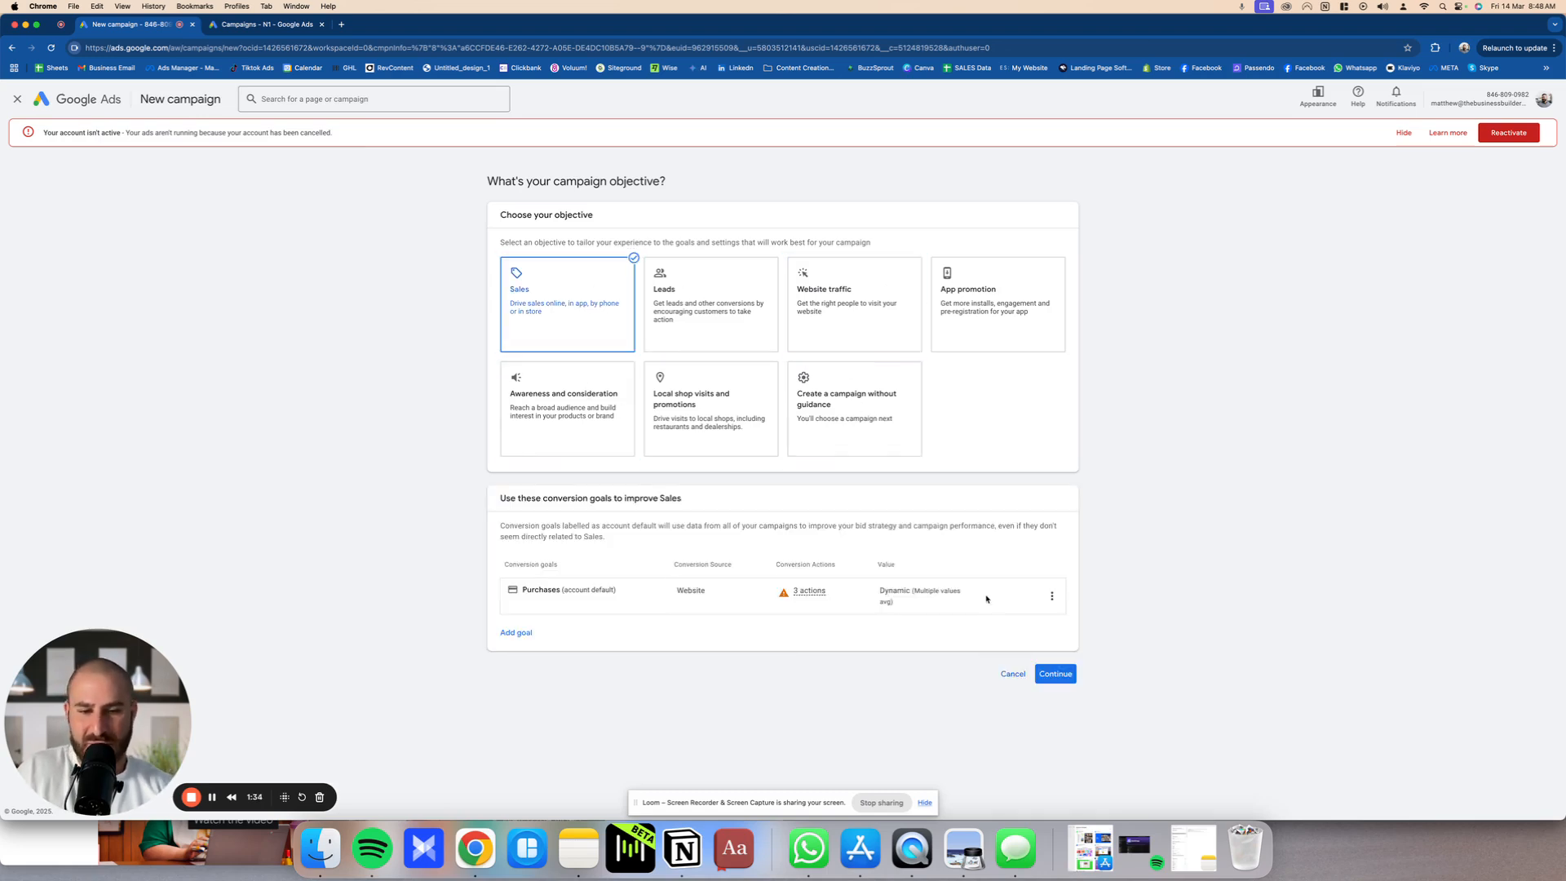
drag(501, 562, 1113, 597)
click(1101, 601)
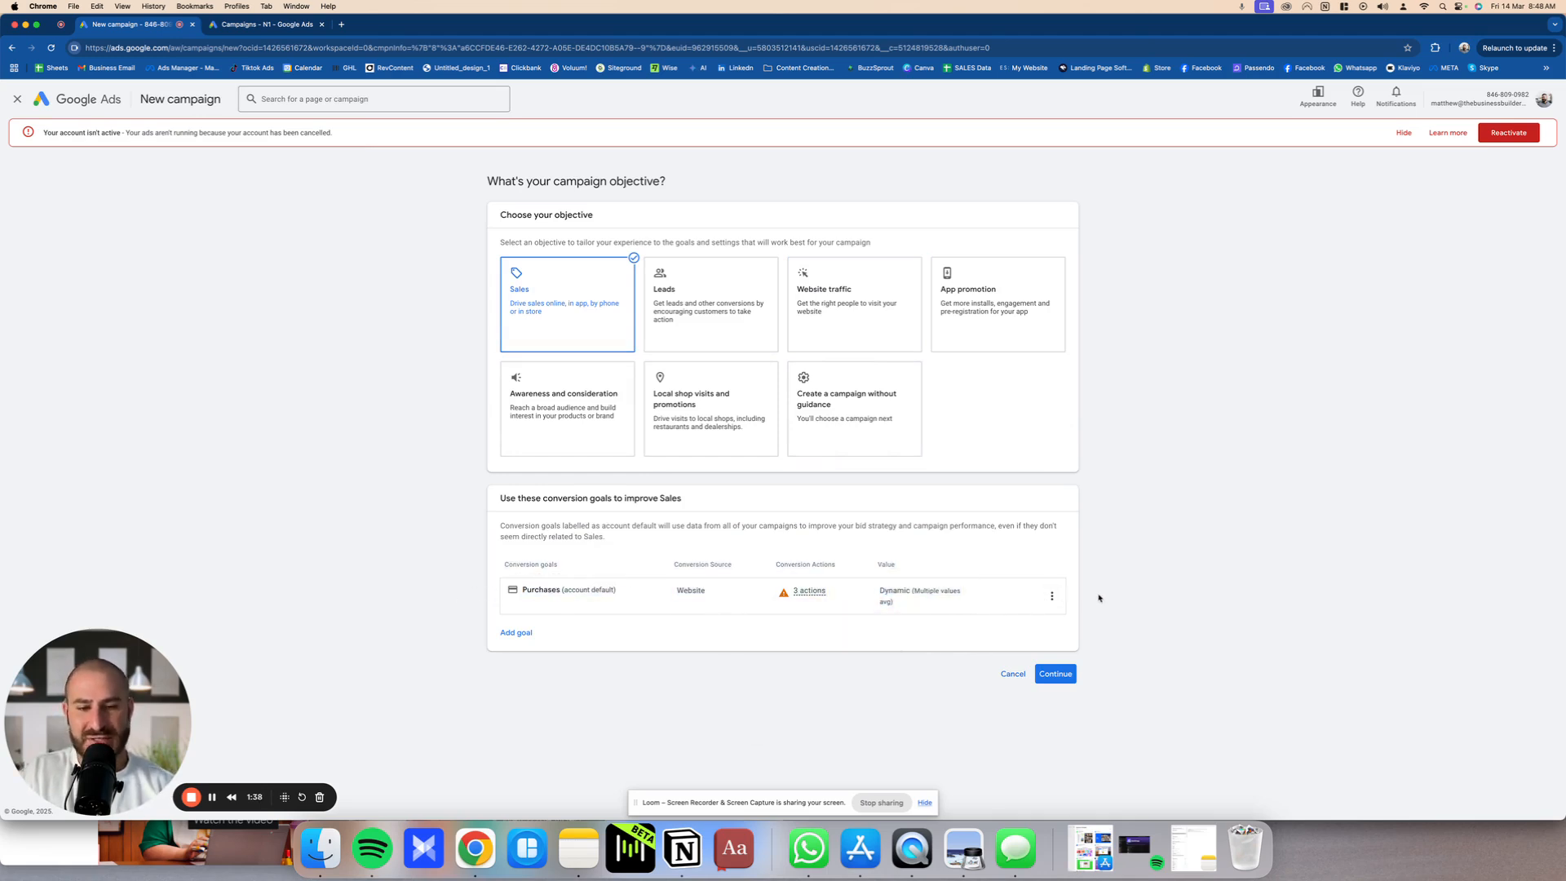
click(1061, 675)
Step: Select Performance Max as the campaign type
scroll(742, 657, down, 3)
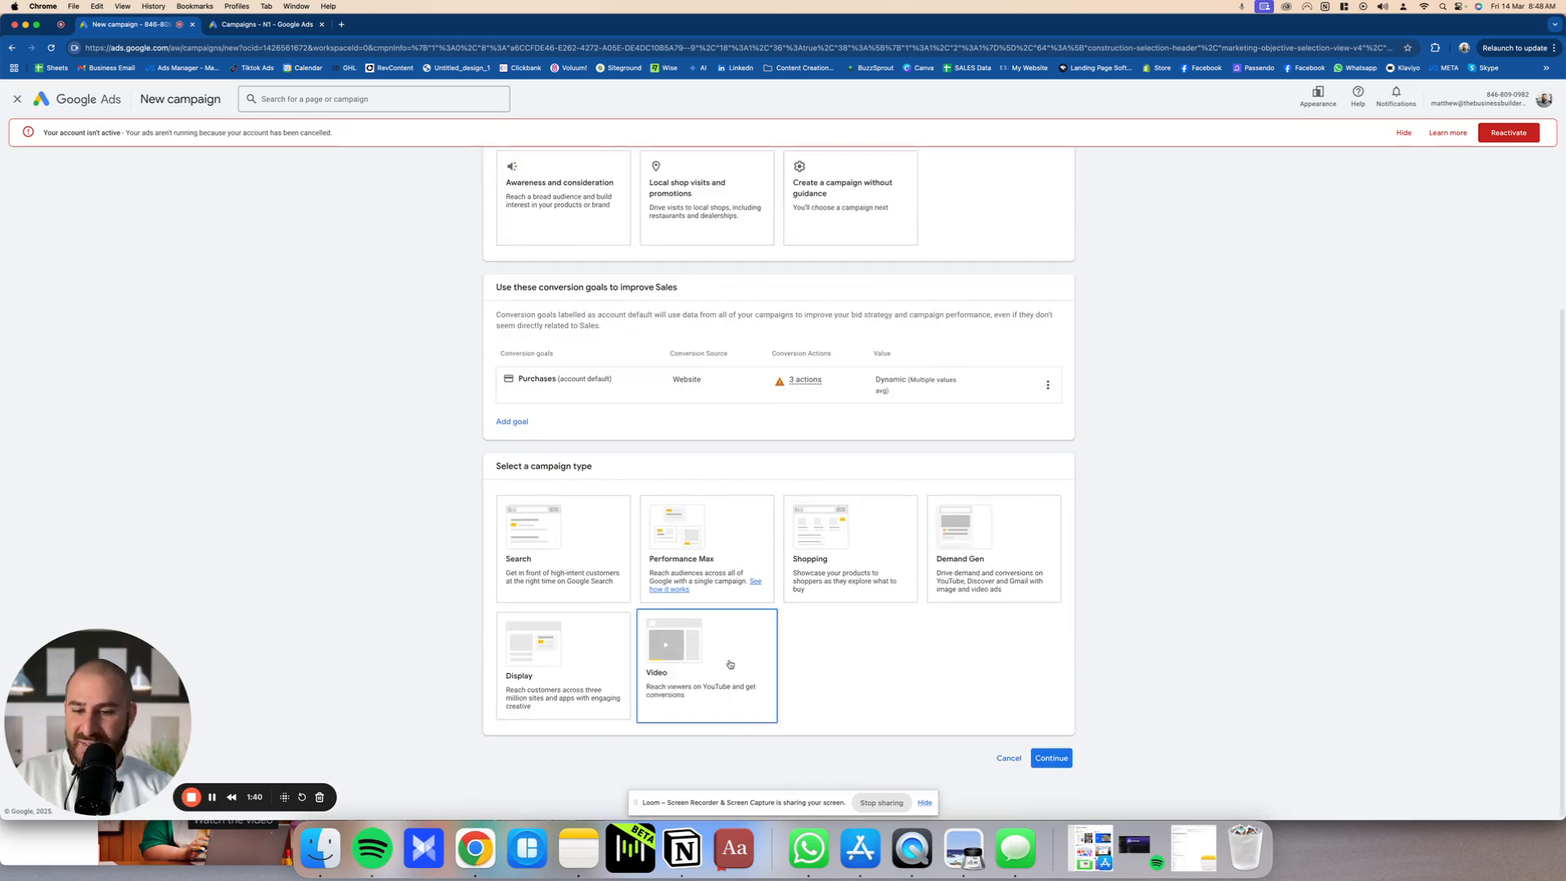
click(692, 557)
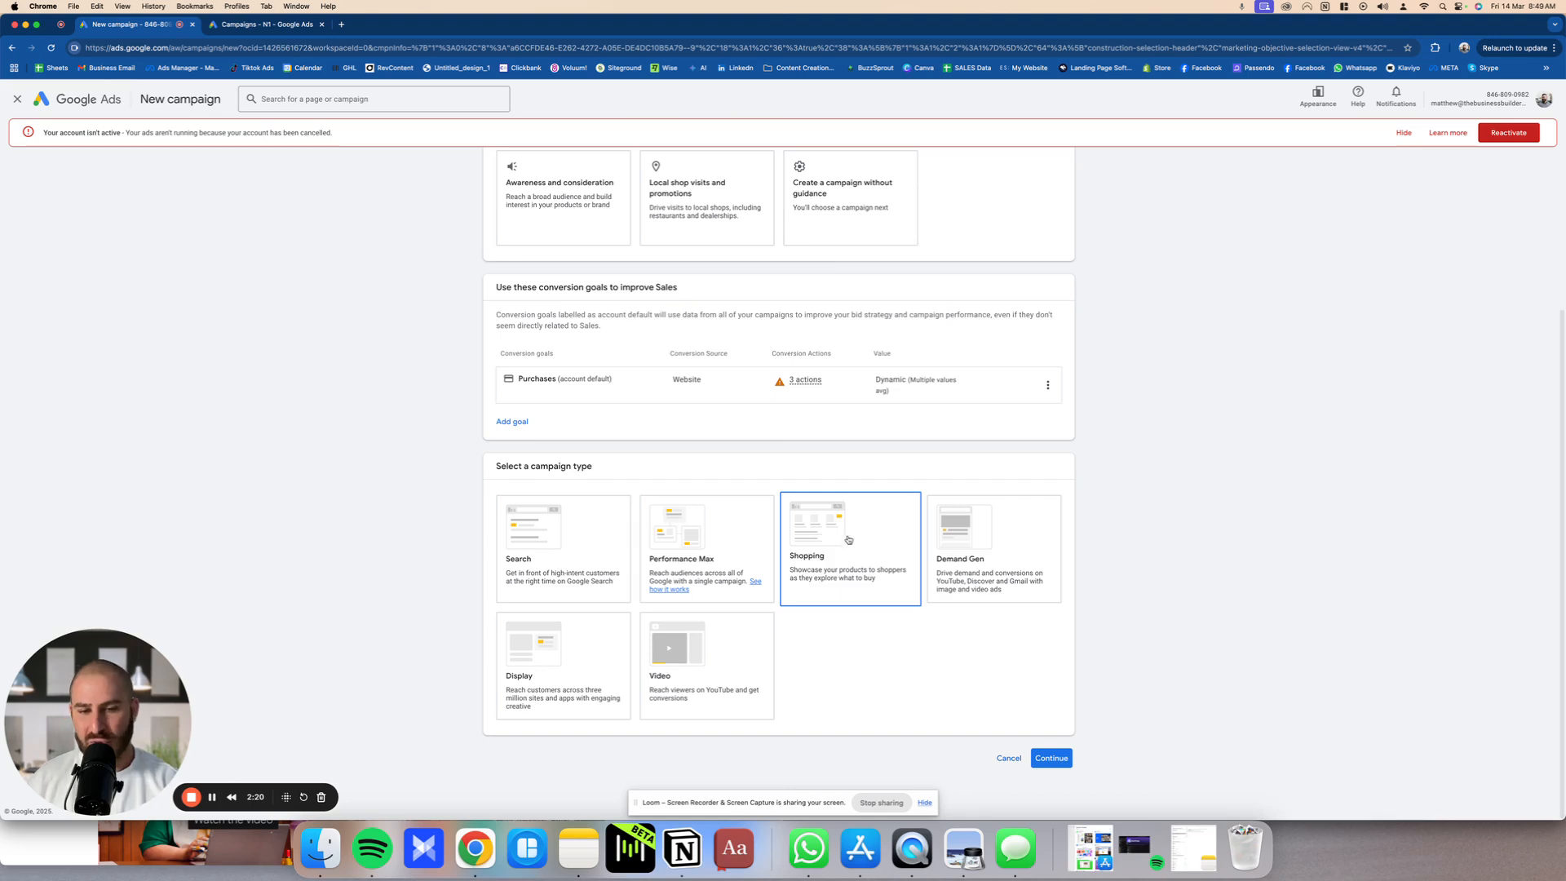
click(793, 530)
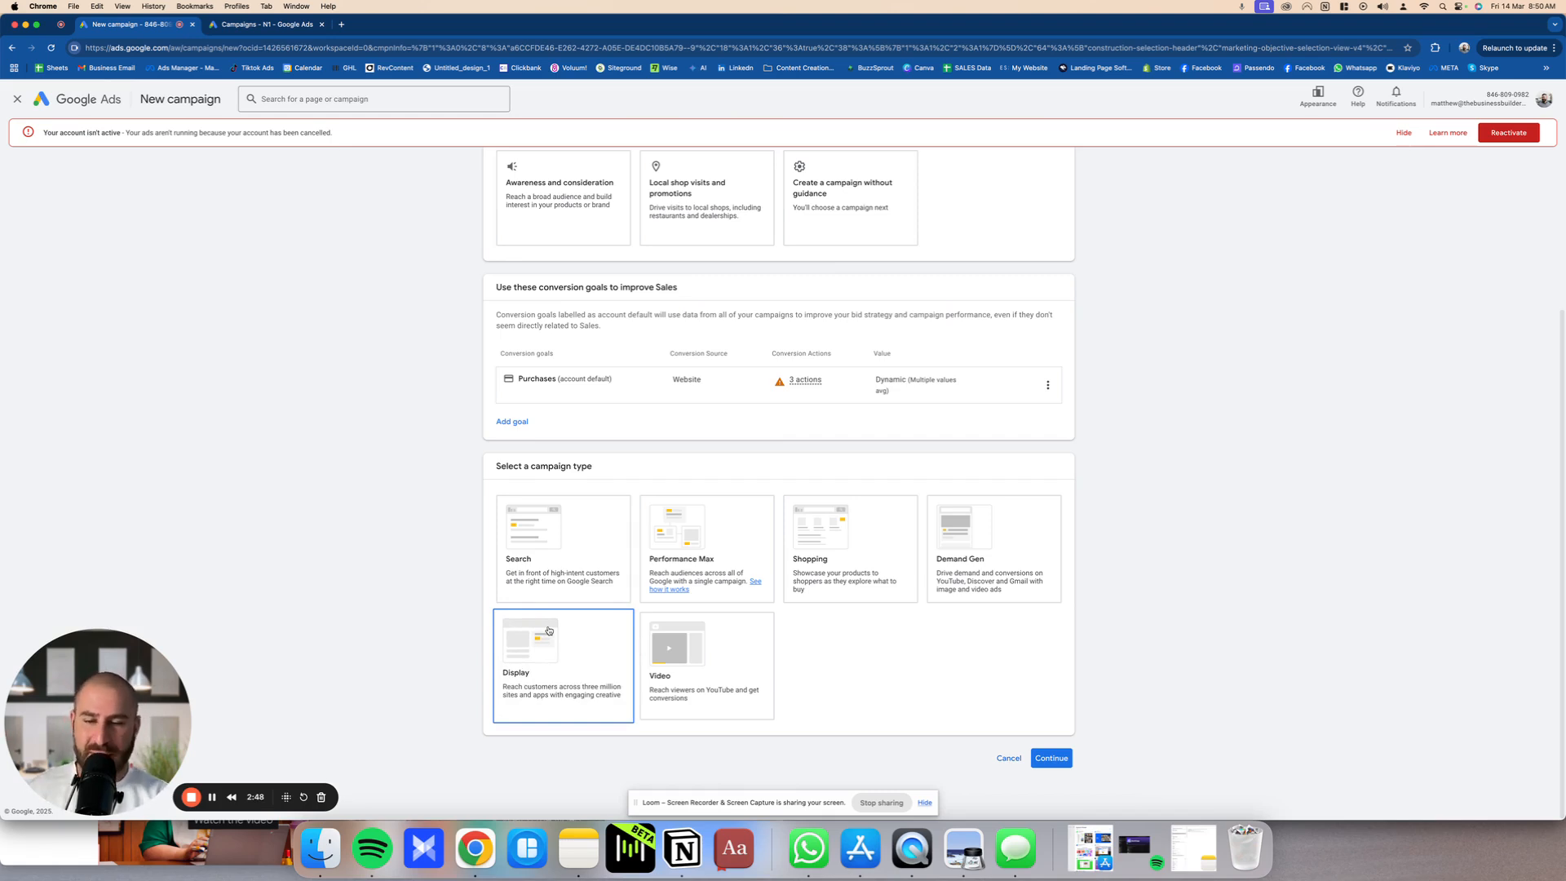
click(667, 654)
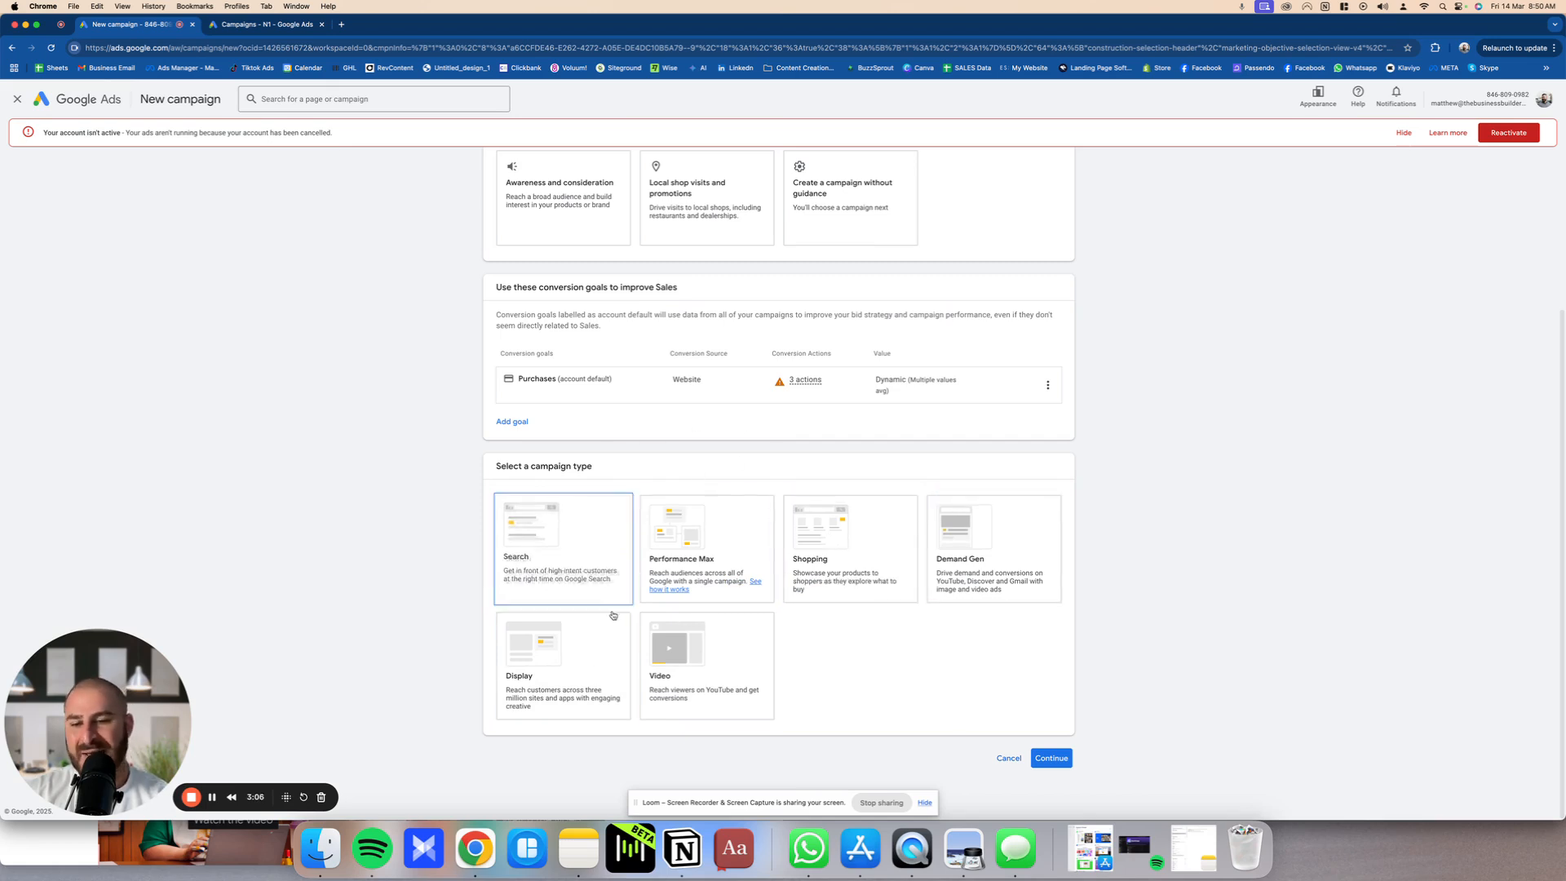
click(741, 547)
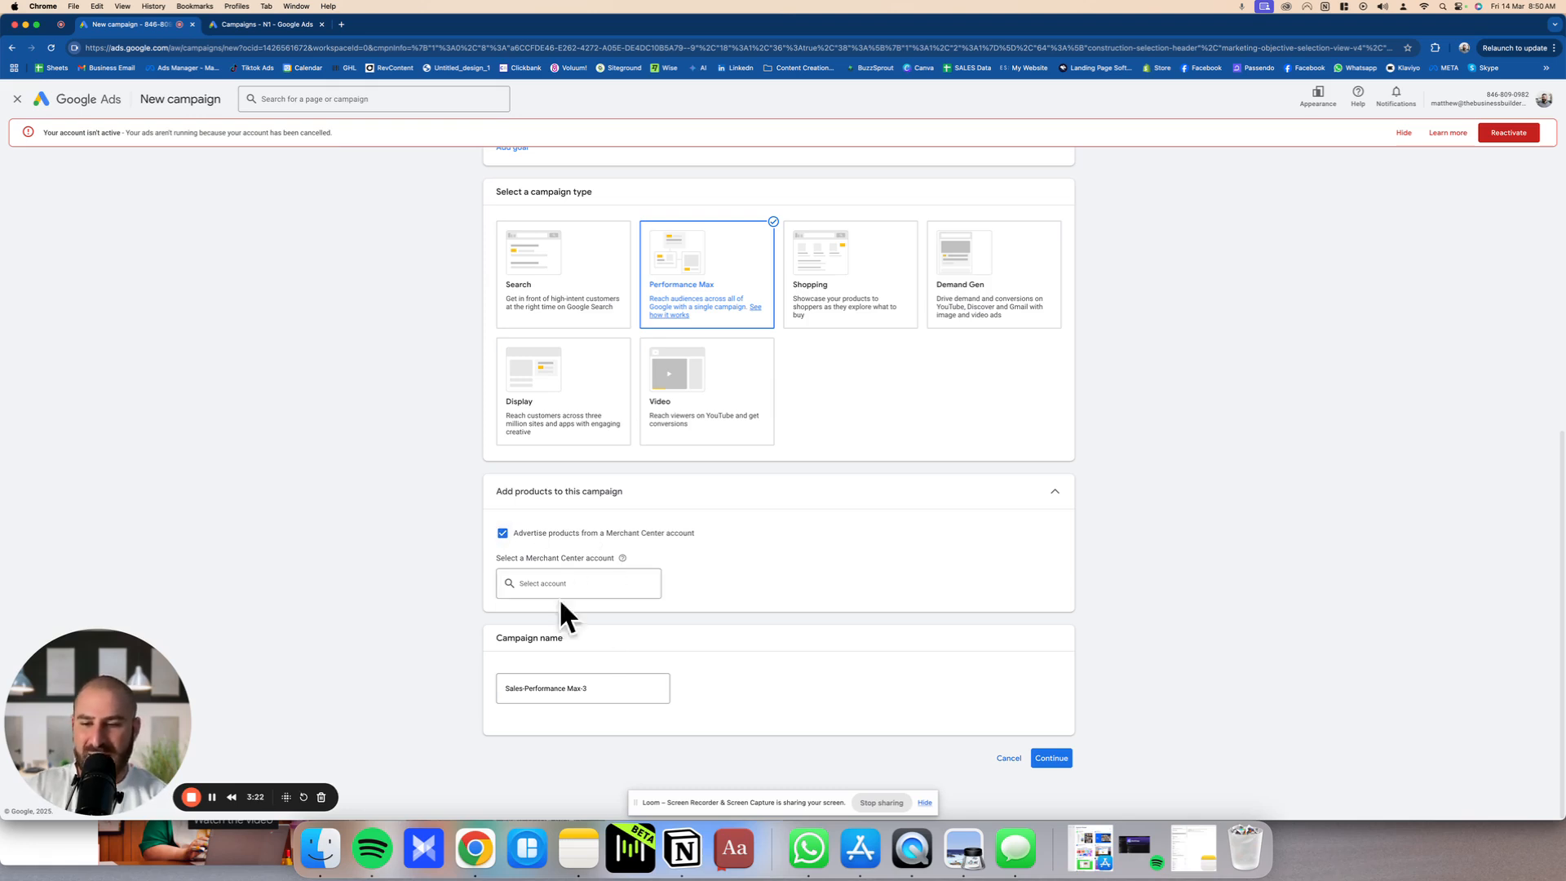
Step: Name the campaign "Performance Max - TROAS - AD SPEND (14/03/2025)" and submit the page
click(609, 690)
triple_click(609, 690)
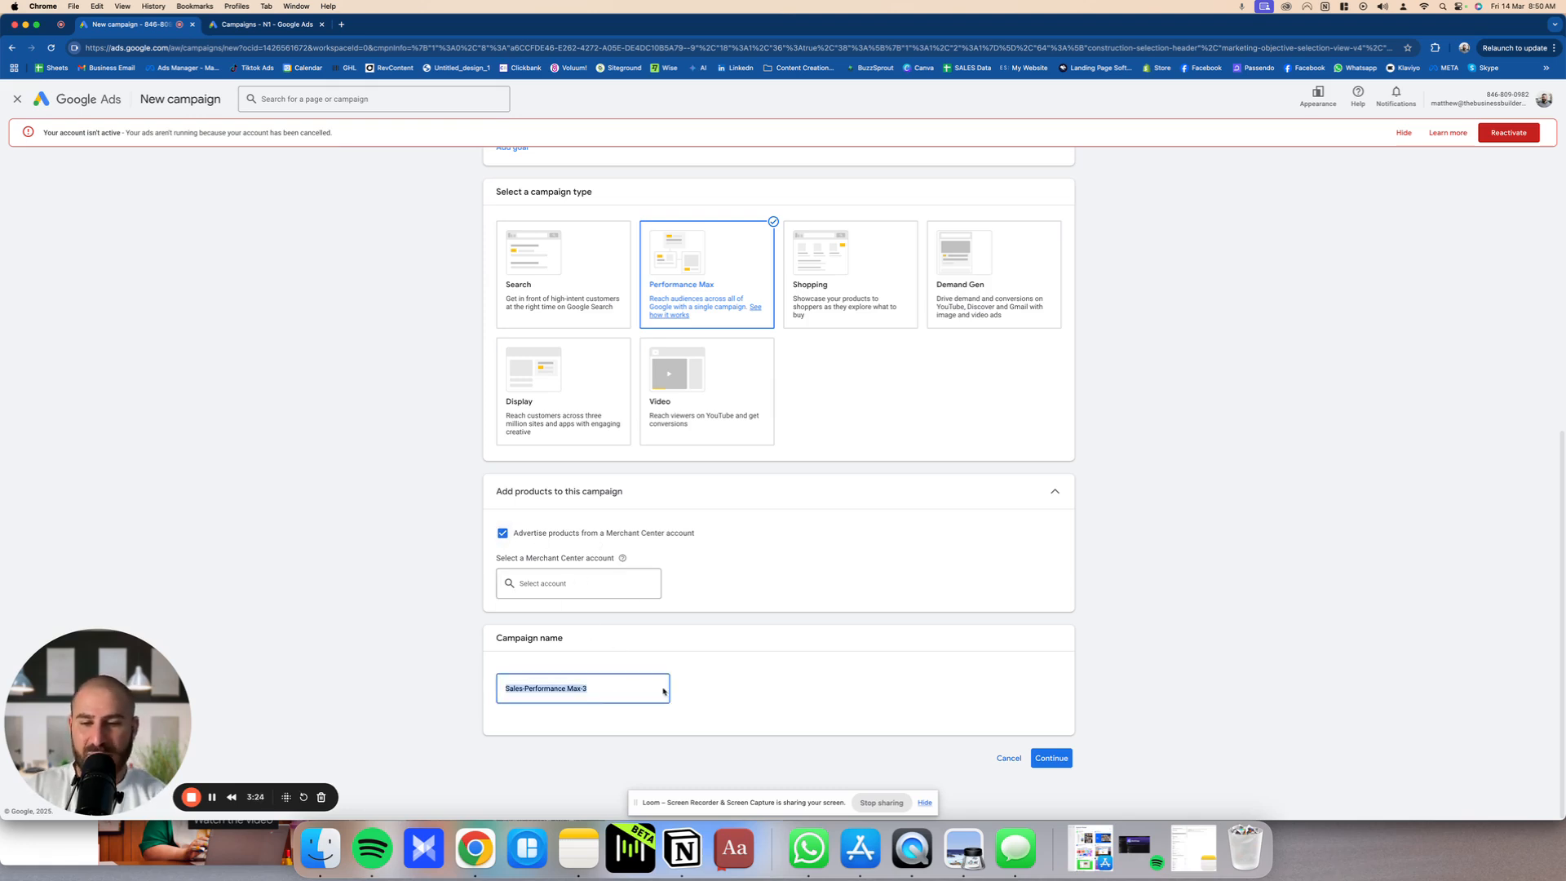
text(Performance)
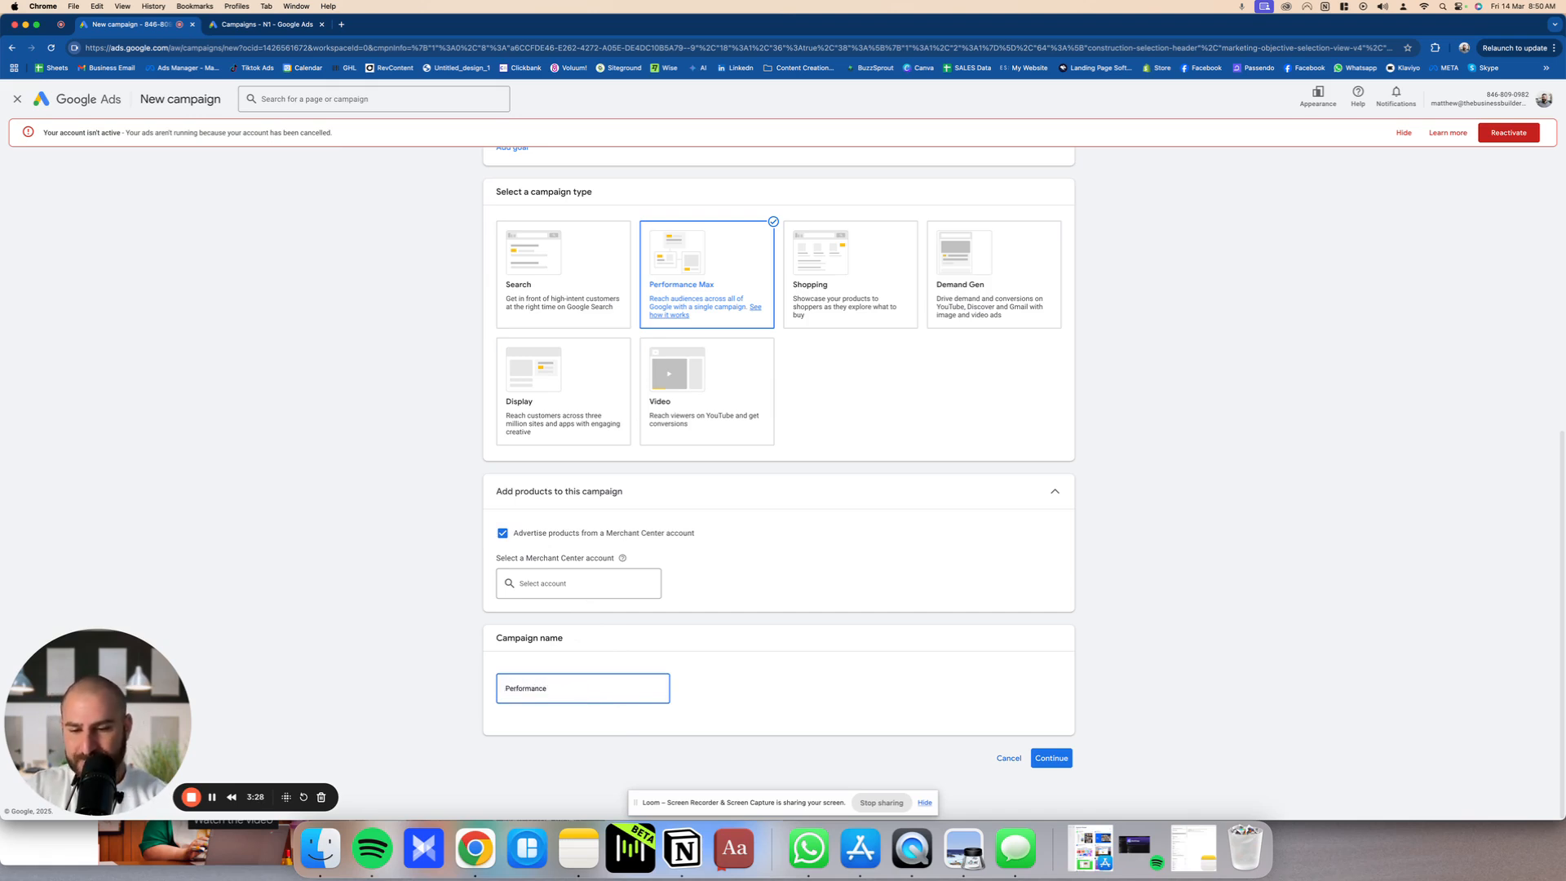
text( Max)
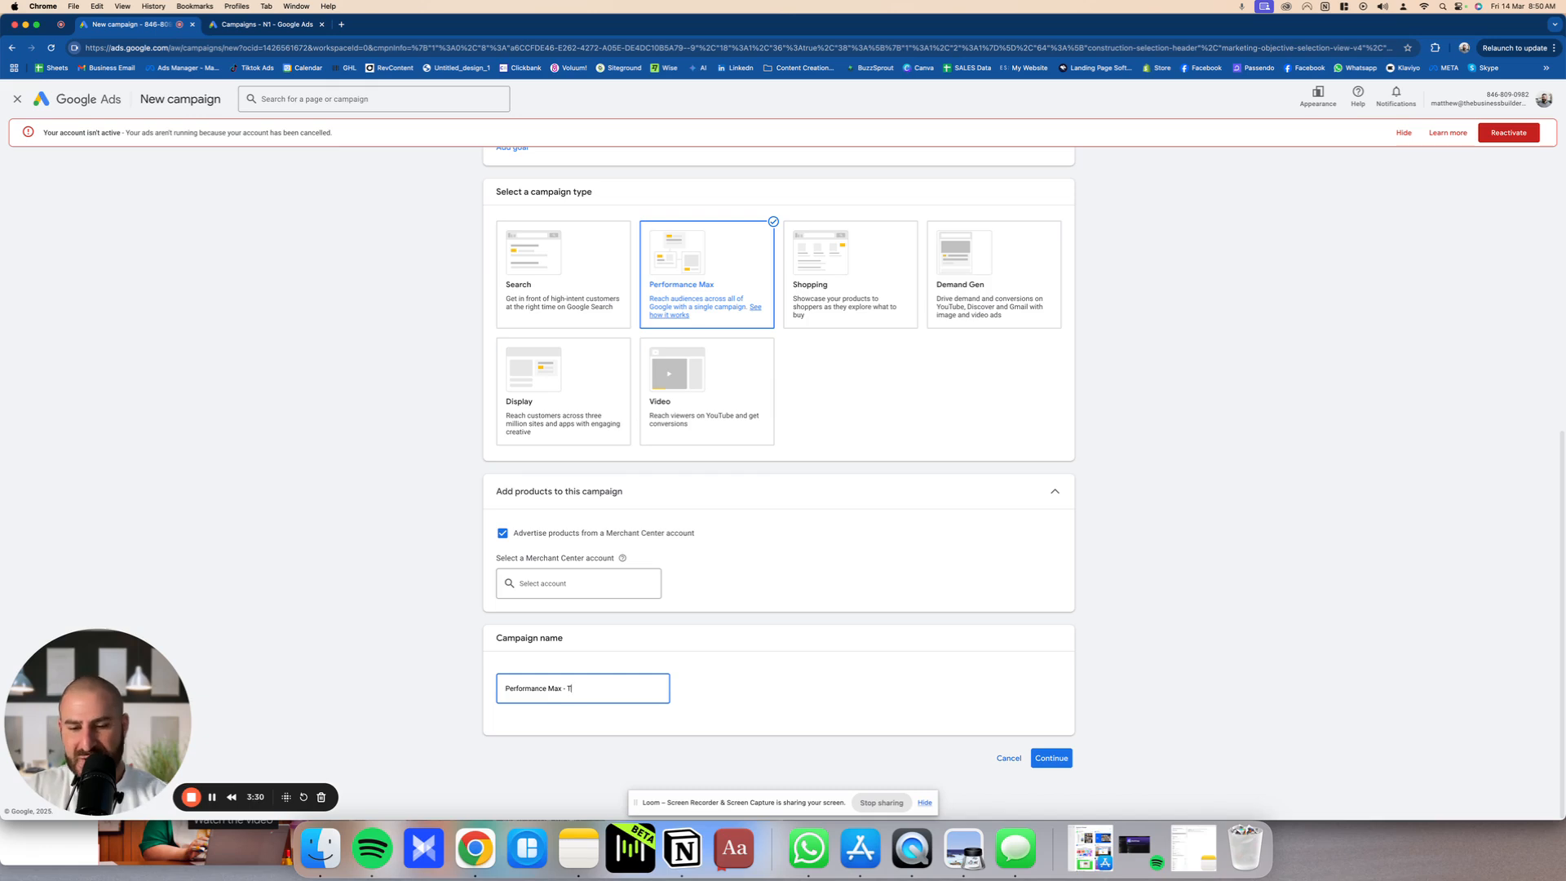
text(- T)
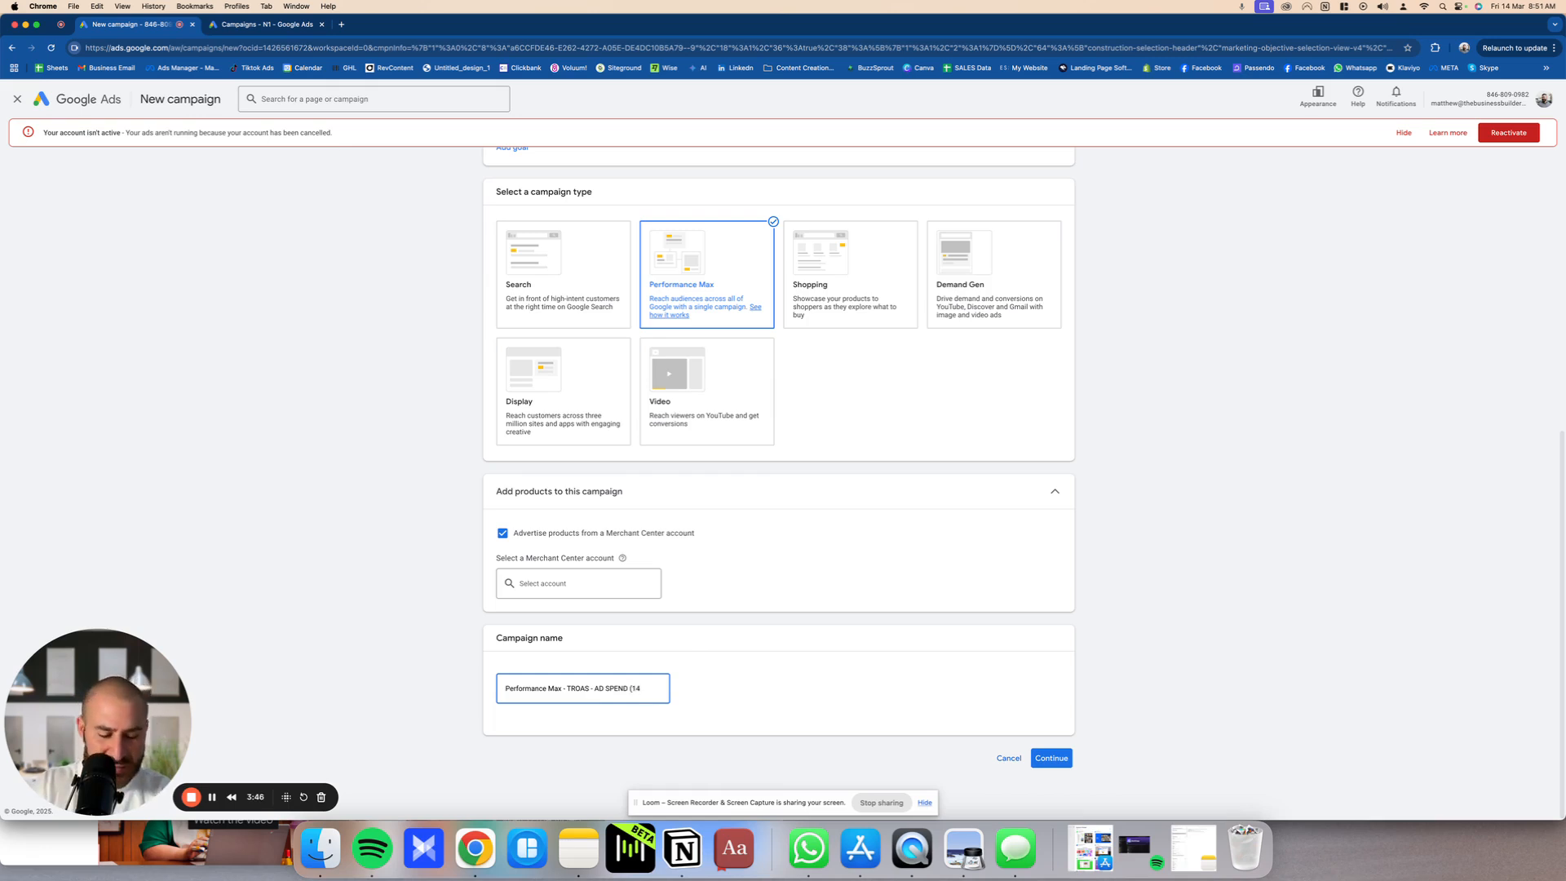
text(20)
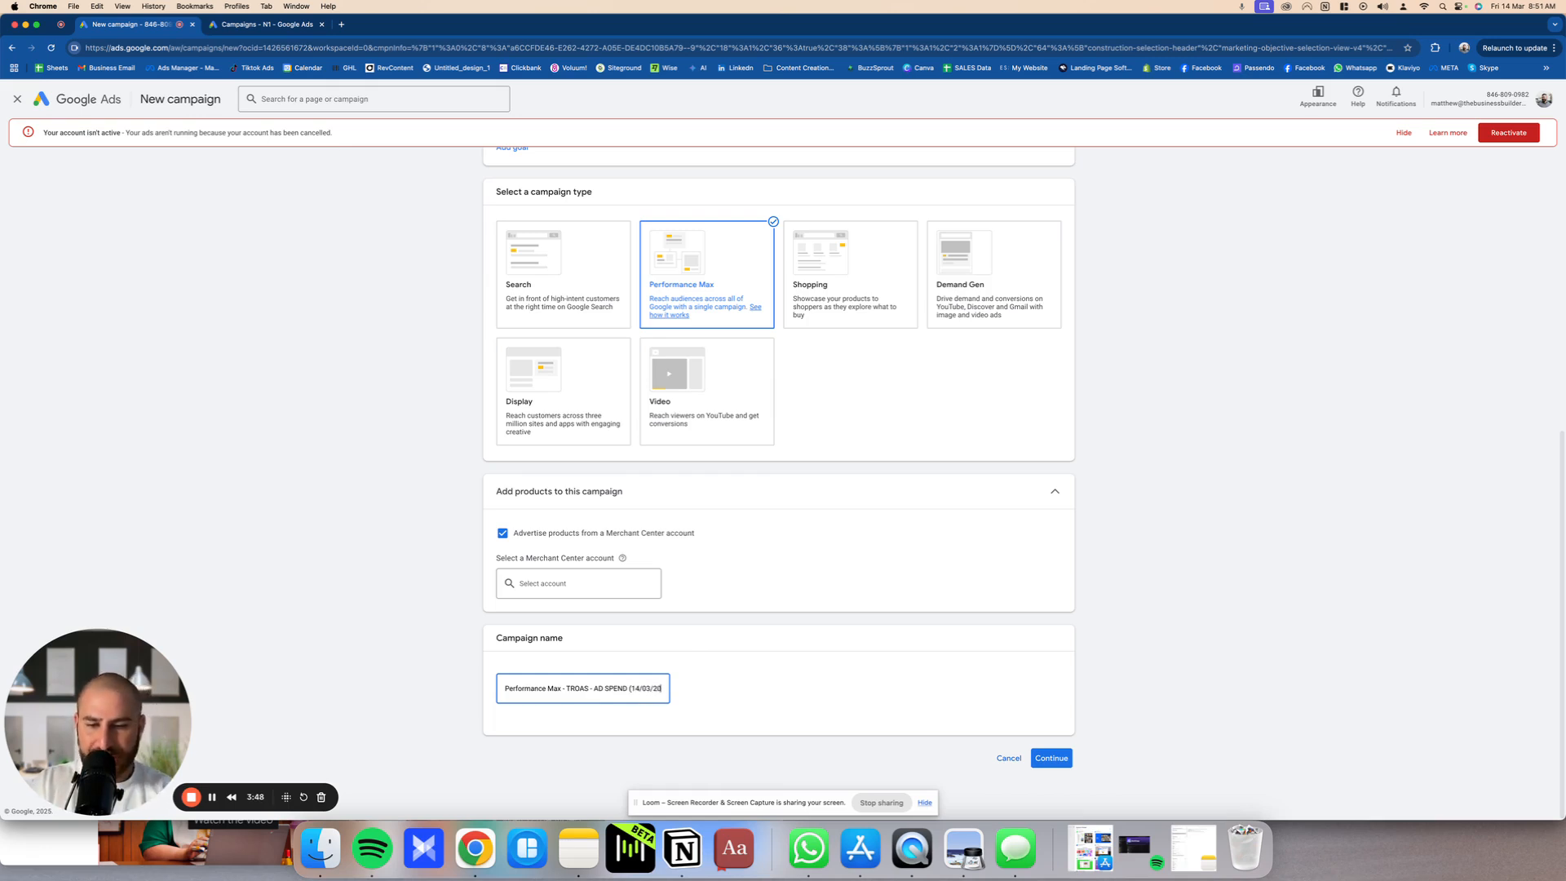
text(25))
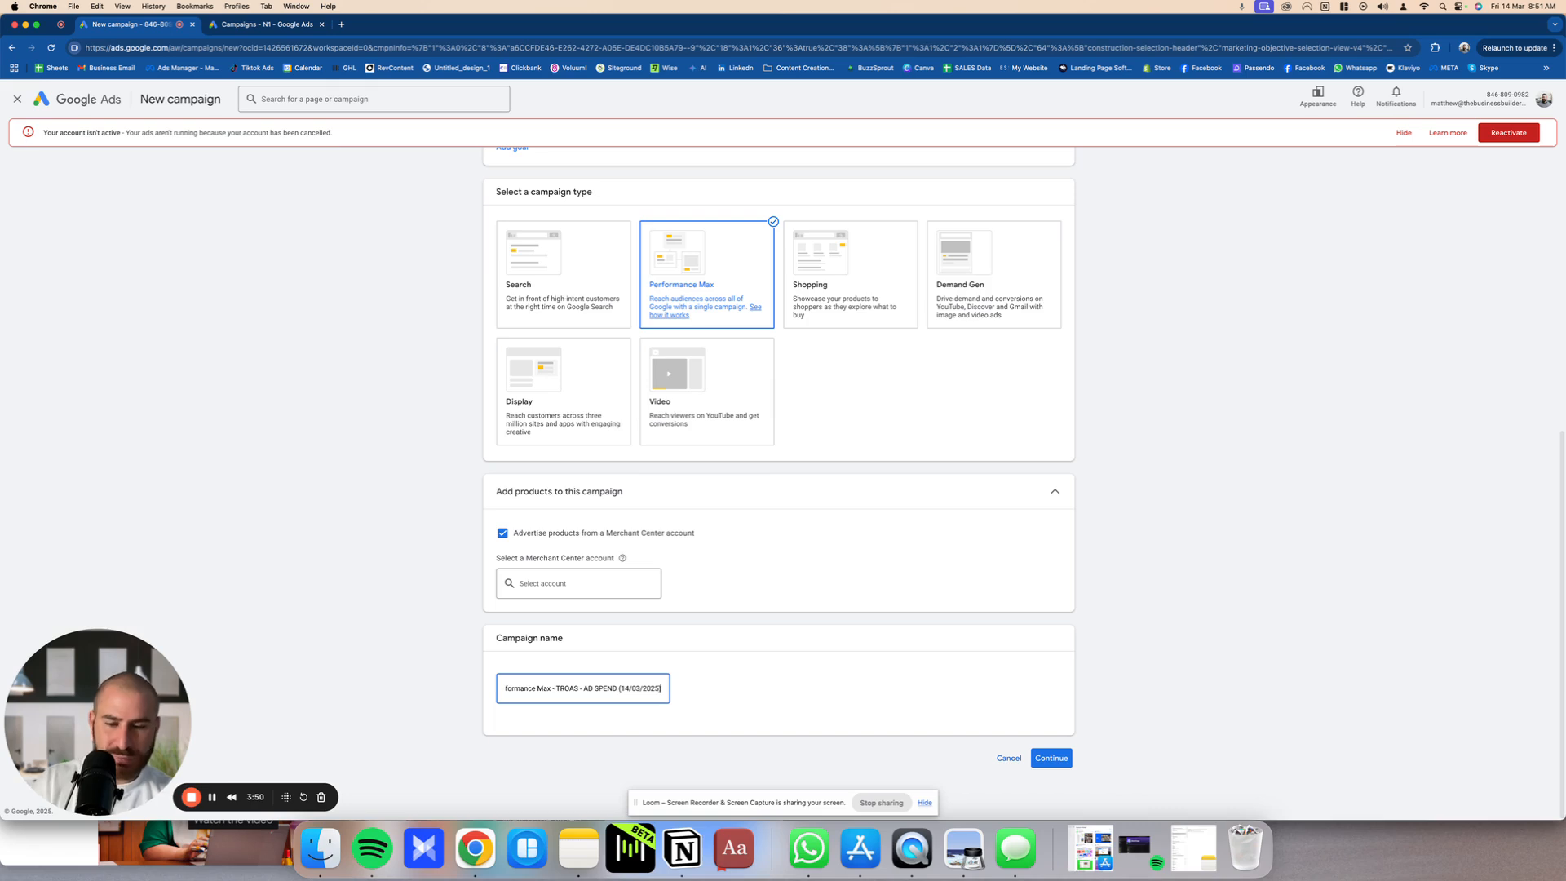
key(Return)
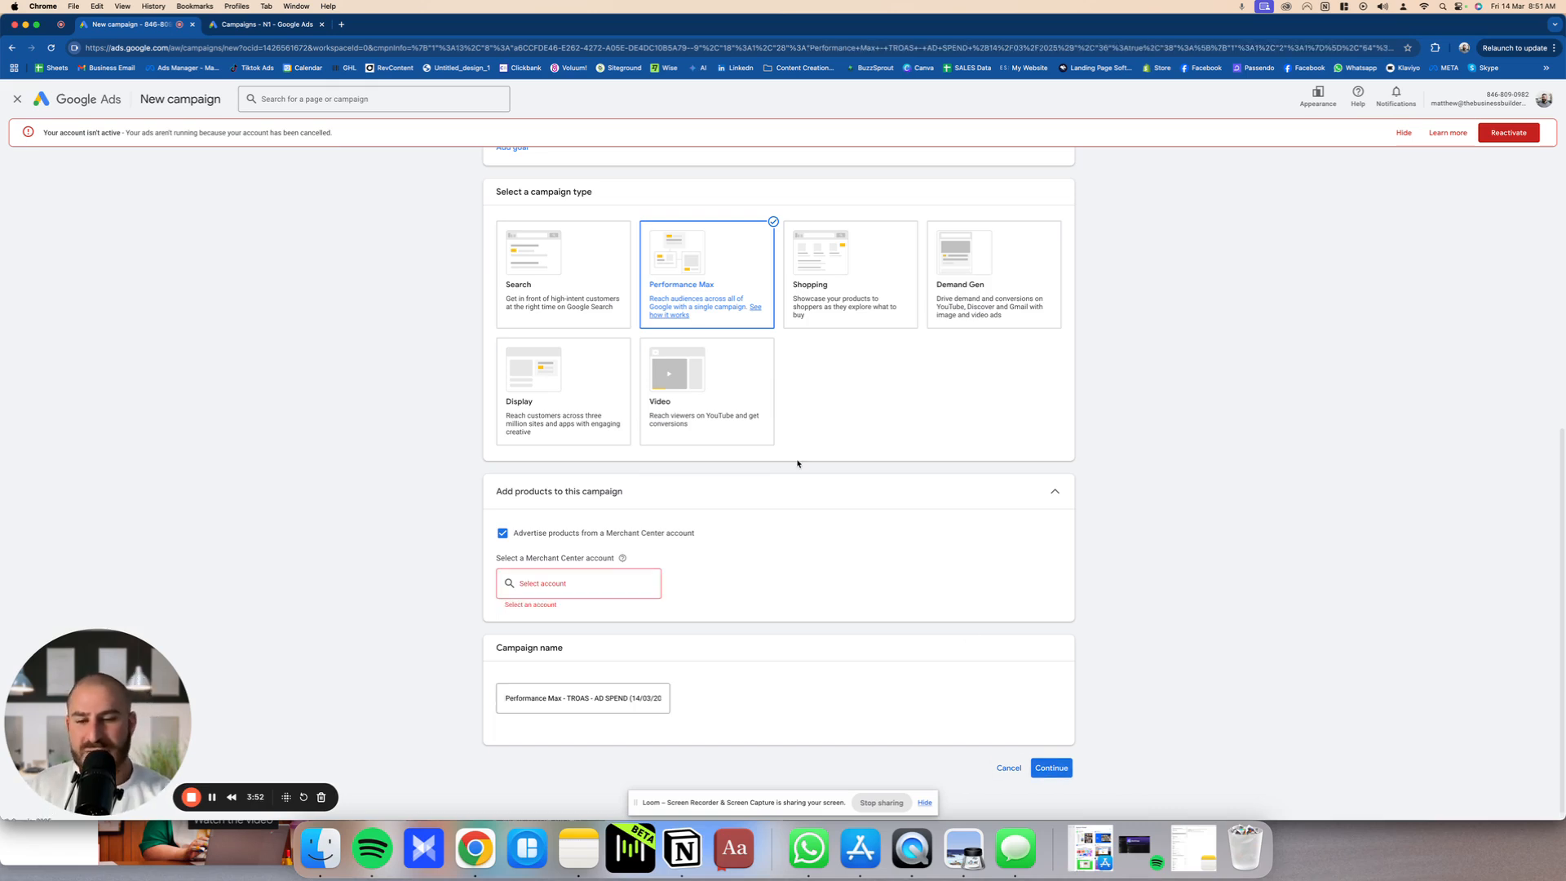
Step: Link the betterguts Merchant Center account and continue with a new campaign instead of the saved draft
click(618, 579)
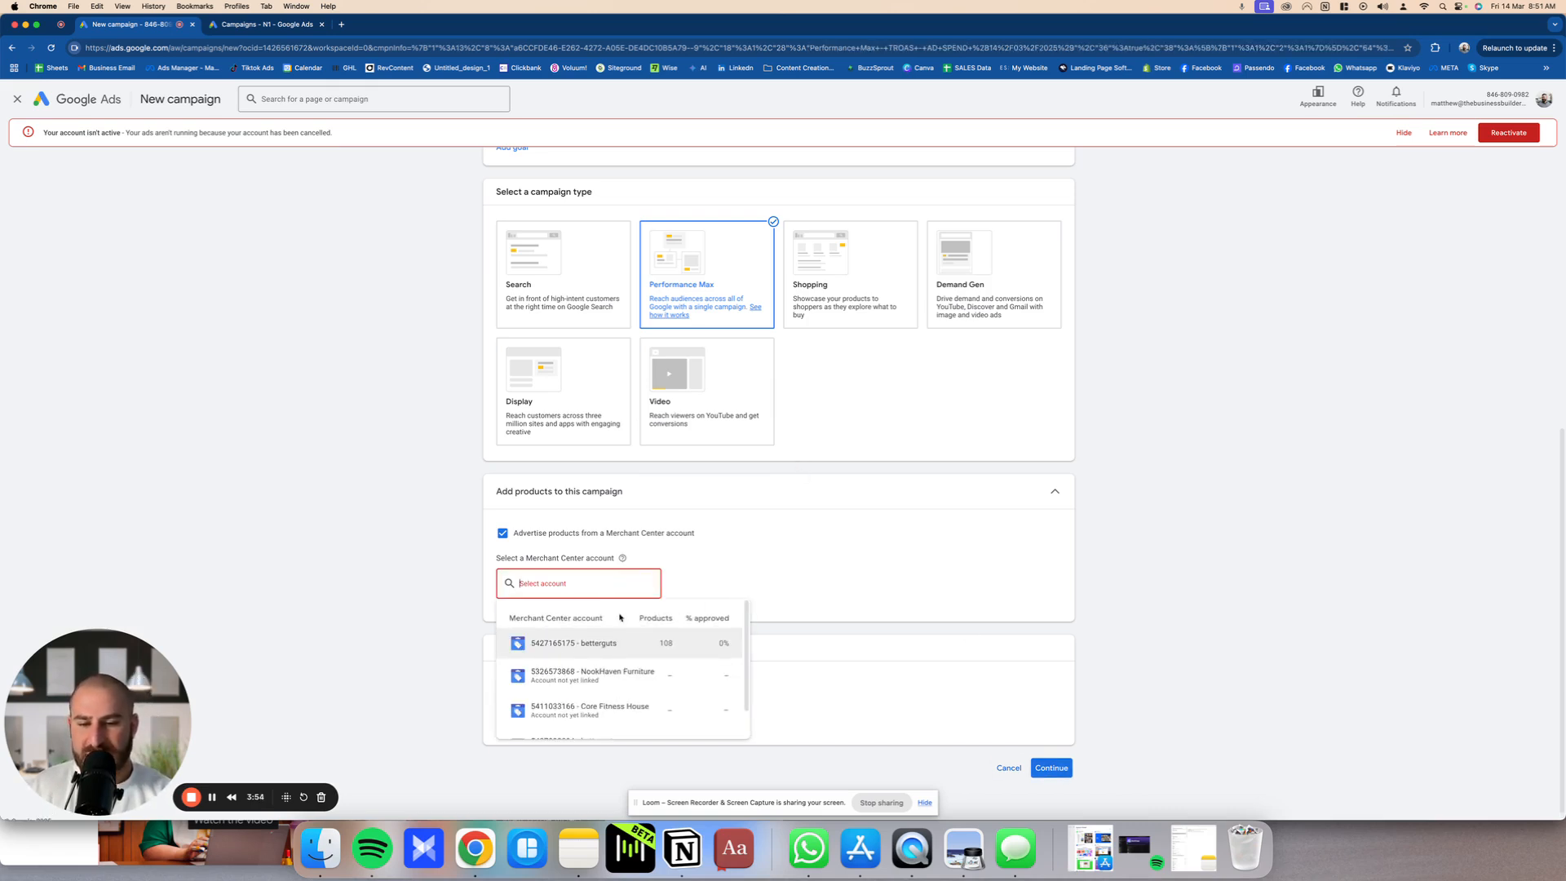
click(649, 643)
scroll(1008, 748, down, 2)
click(1052, 758)
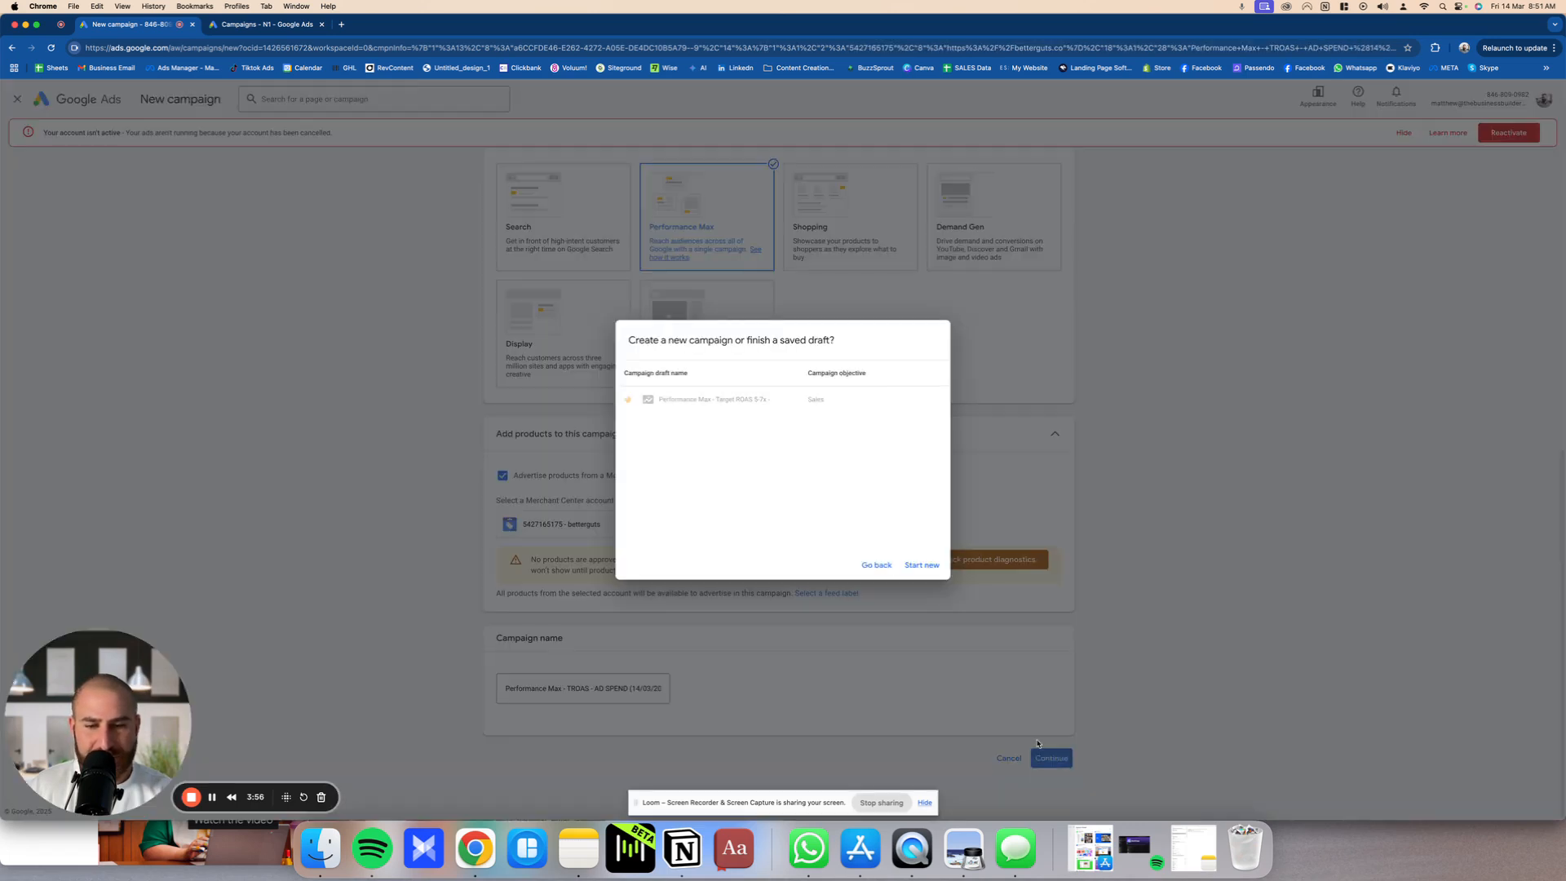
click(921, 565)
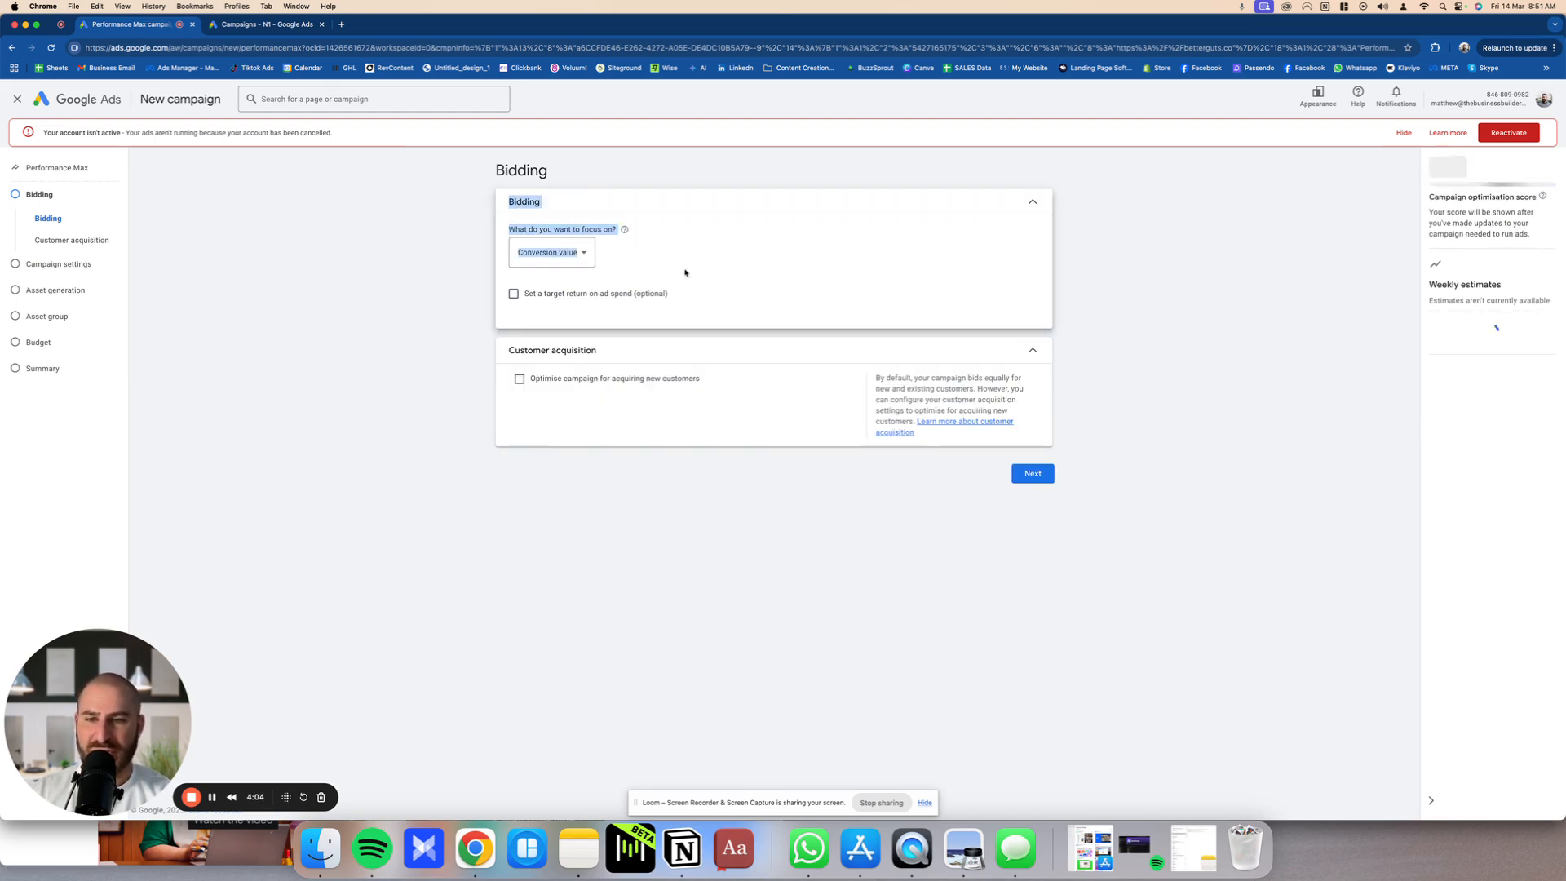
Step: Focus bidding on conversion value and enable a target return on ad spend of 2500%
click(573, 253)
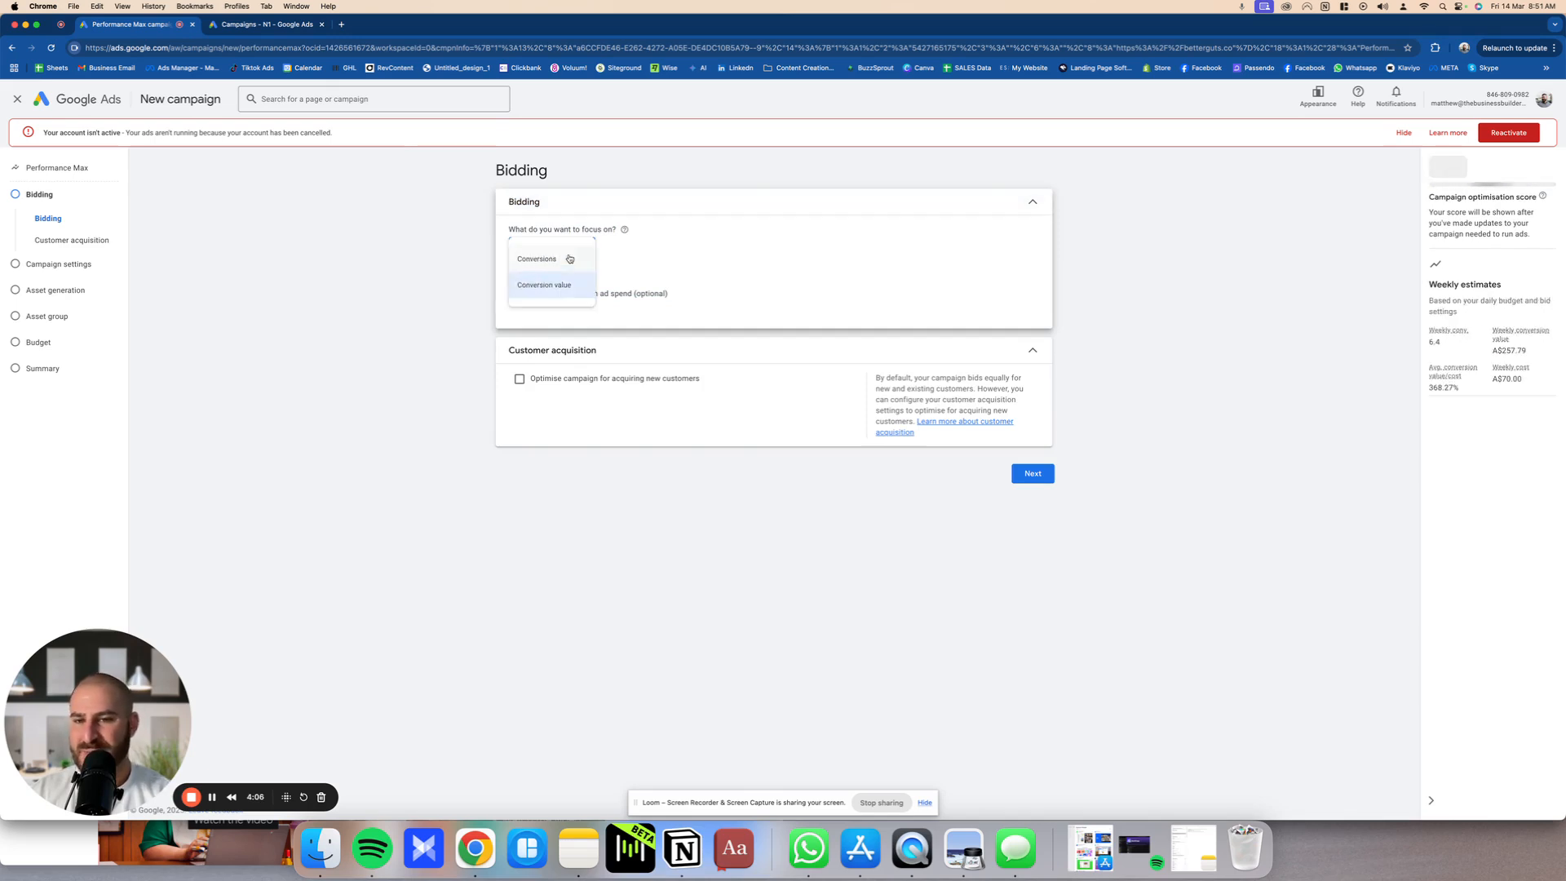
click(571, 255)
click(542, 253)
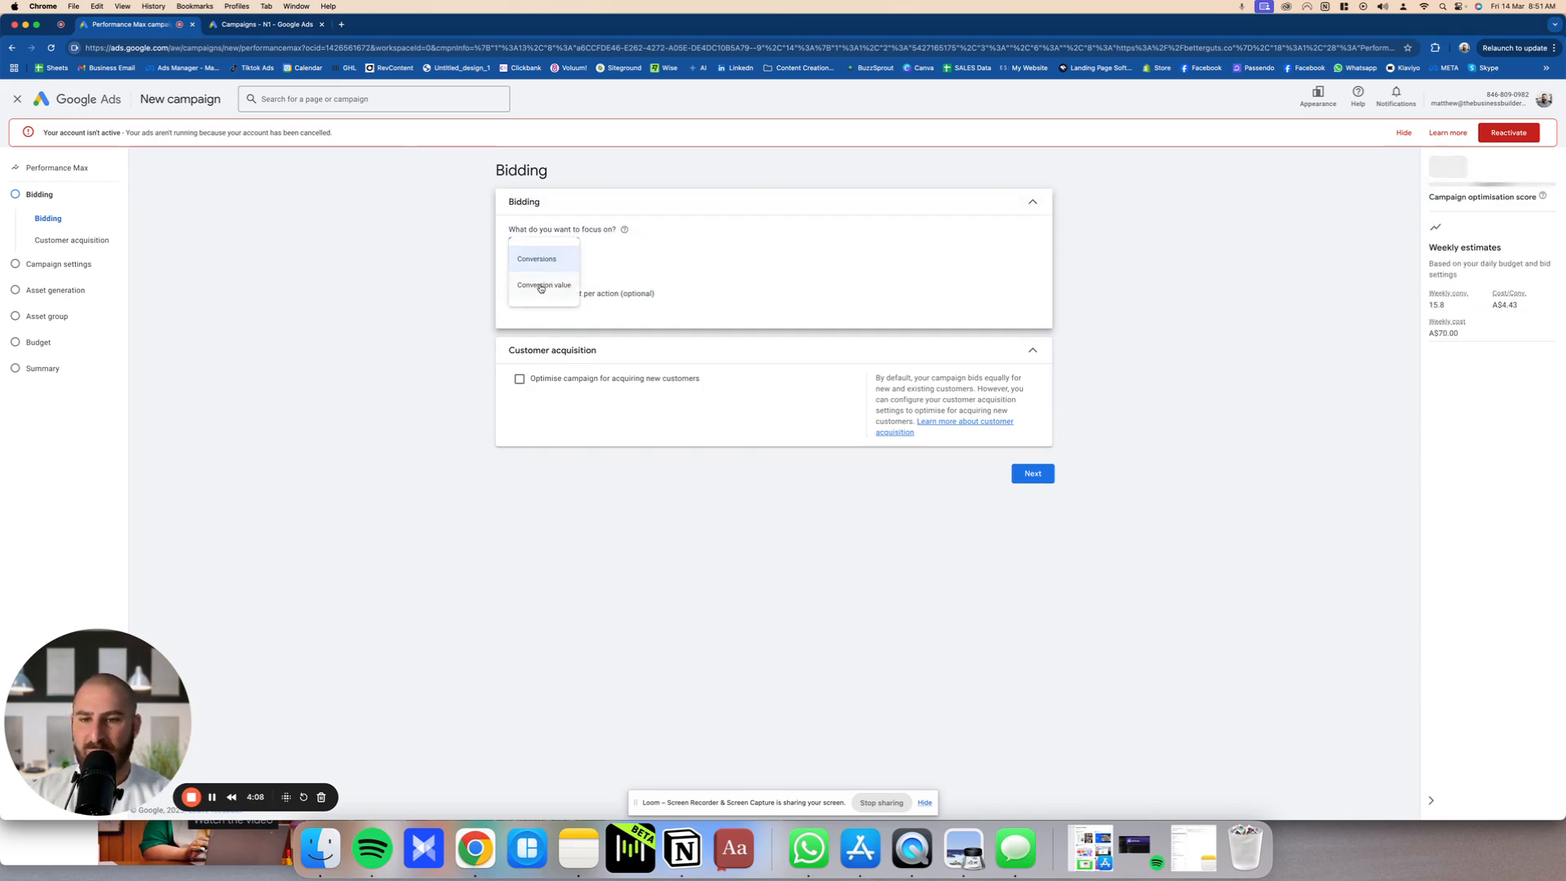
click(542, 279)
click(604, 295)
click(523, 345)
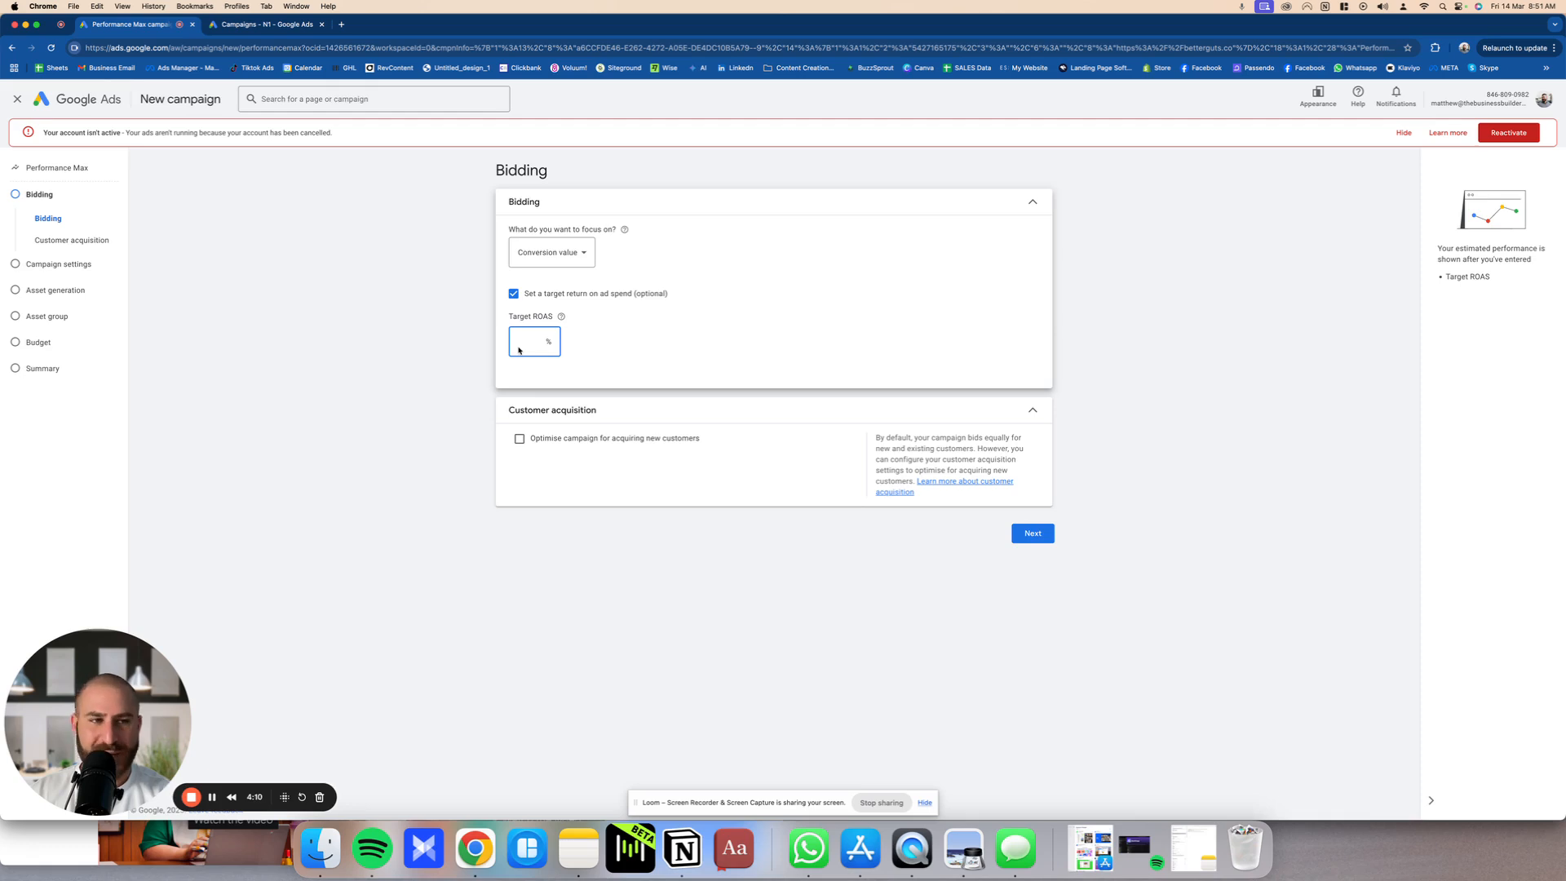
text(2500)
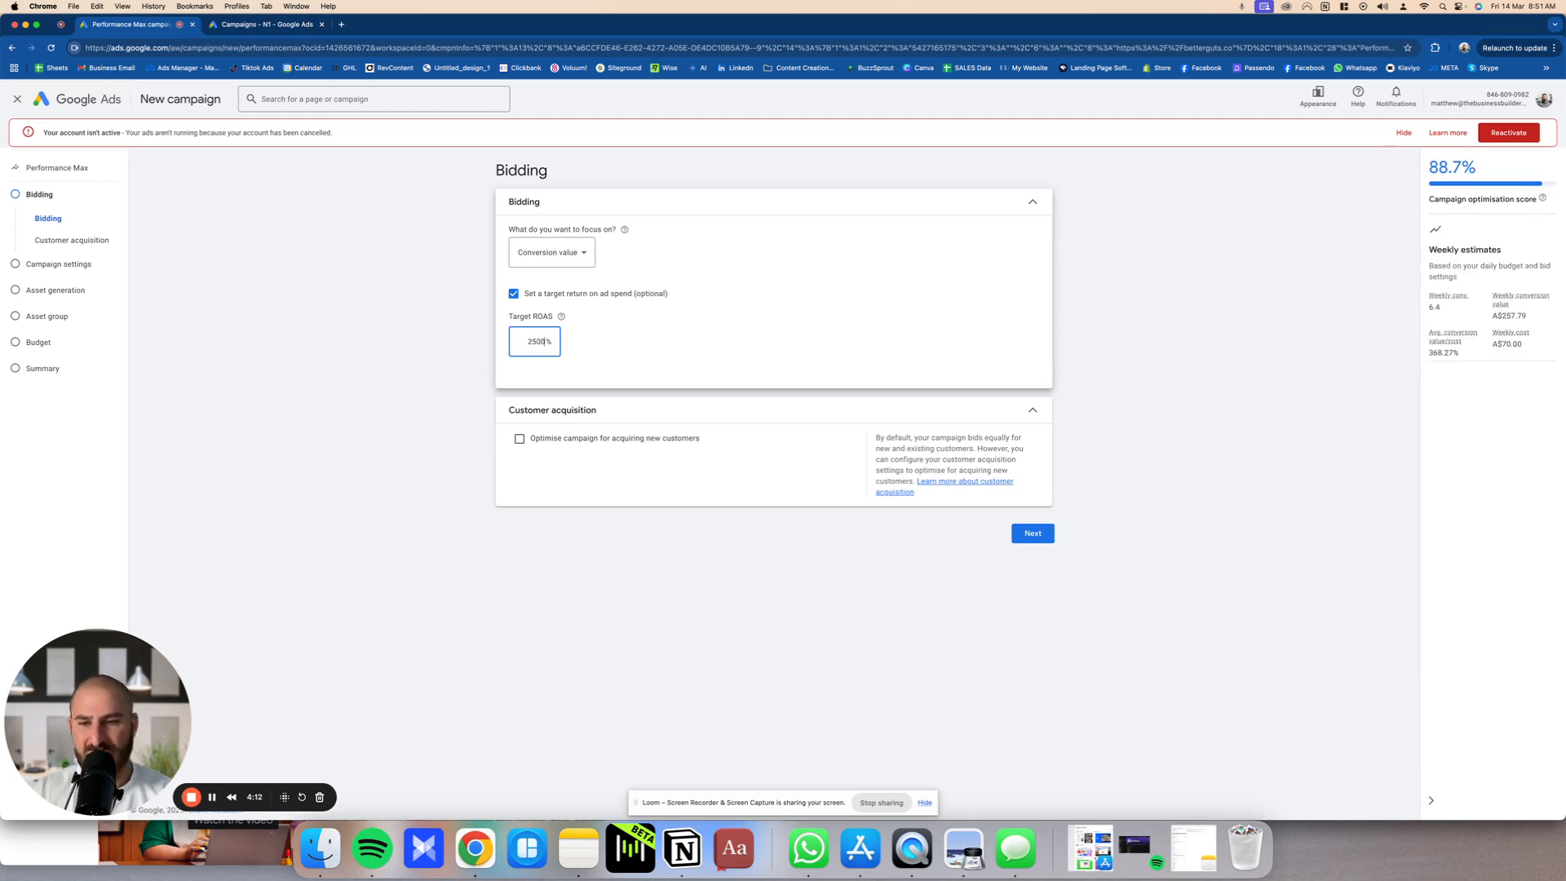
click(466, 323)
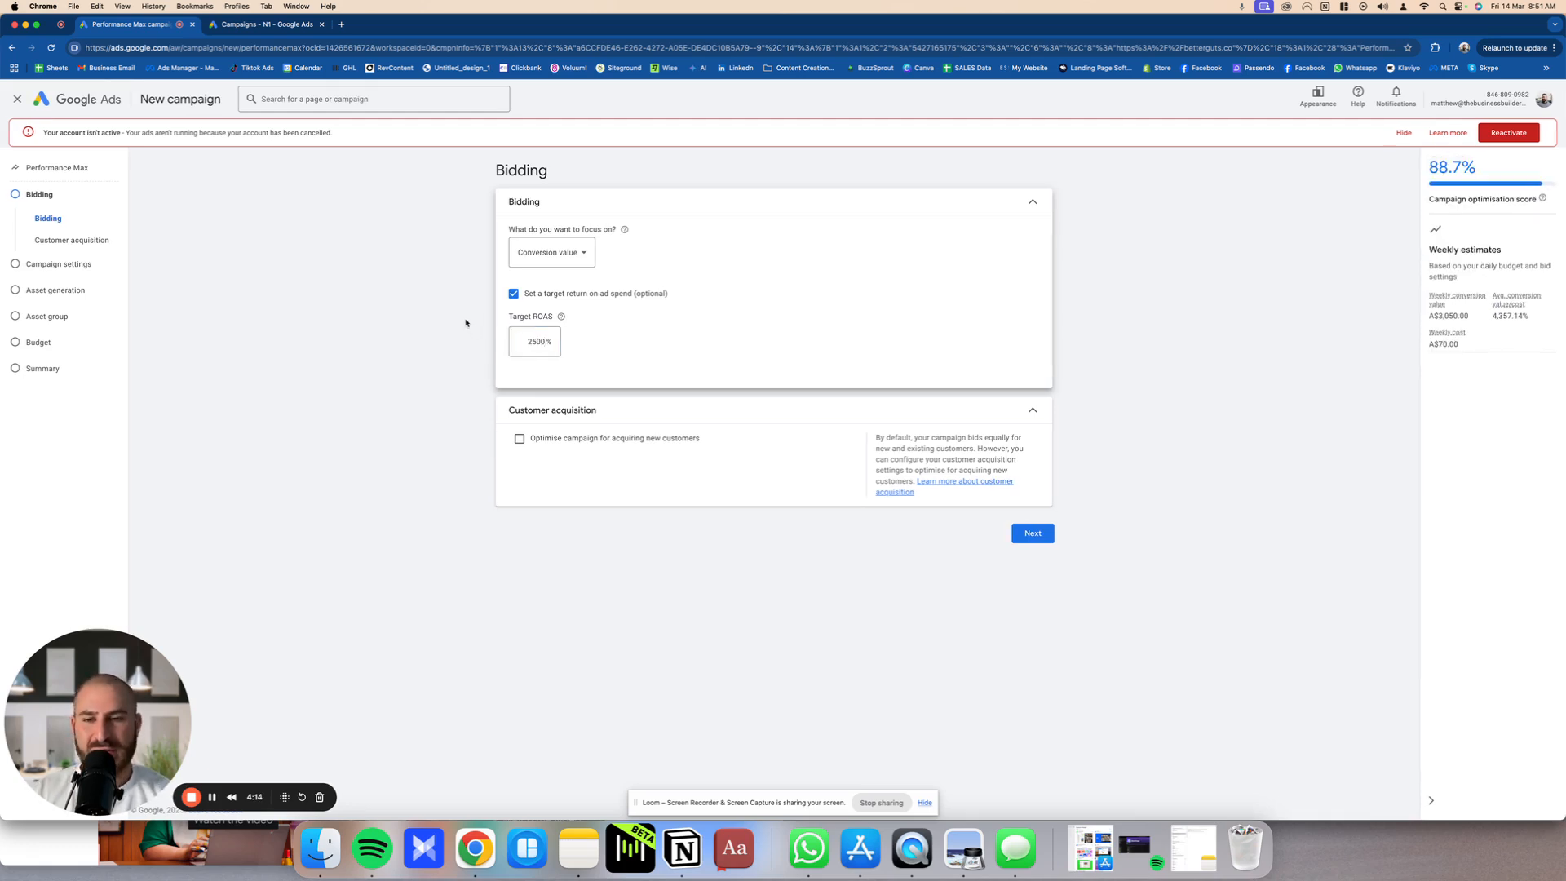
Step: Try a target ROAS of 10000% and restore it to 2500%
click(540, 351)
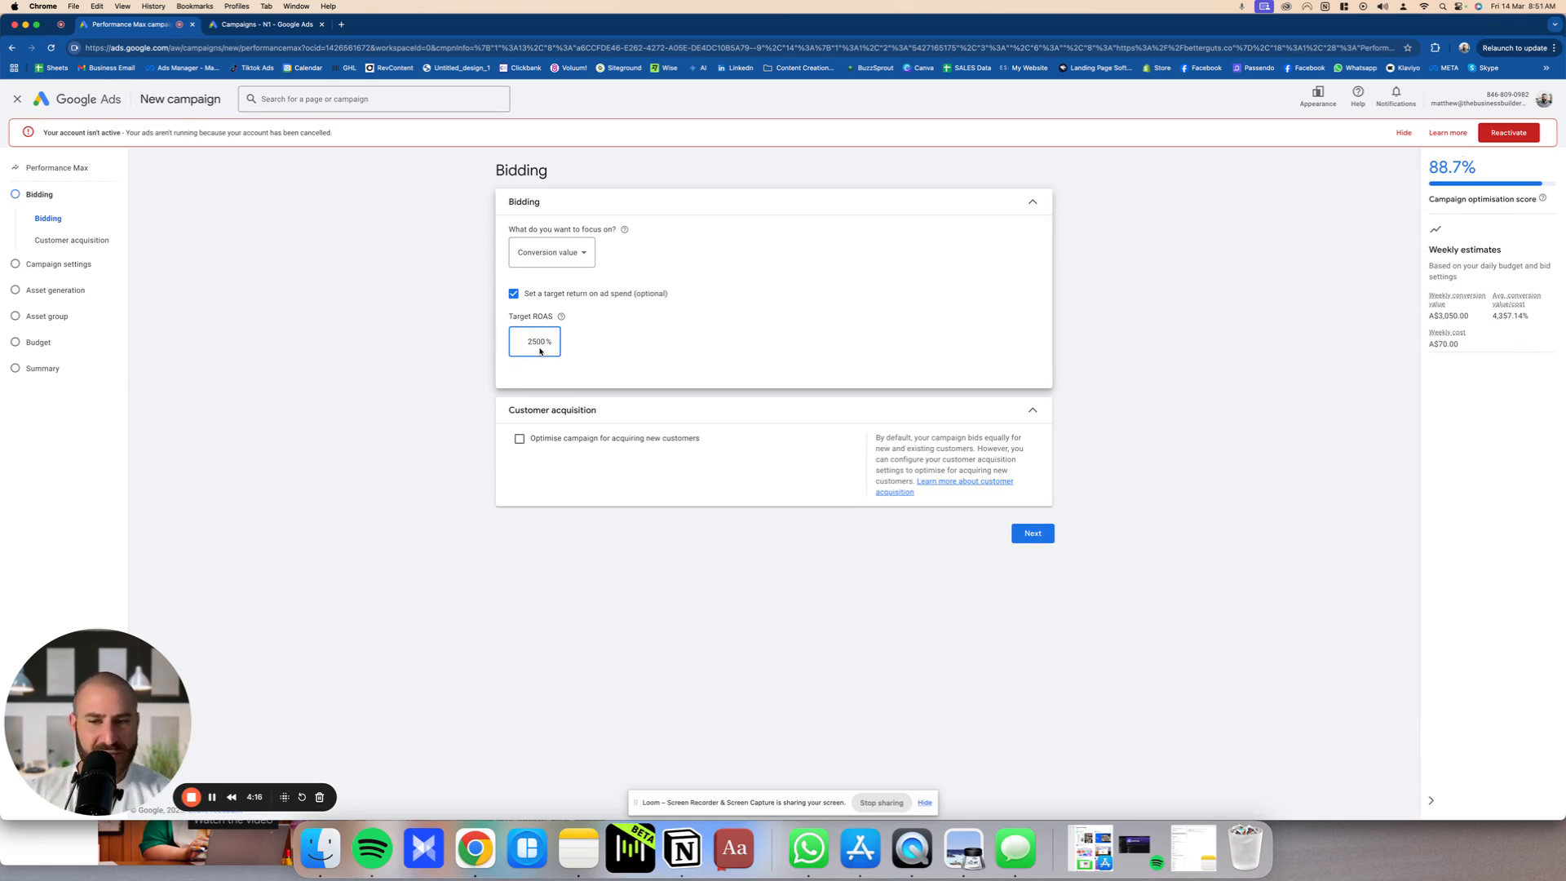
double_click(540, 342)
text(100)
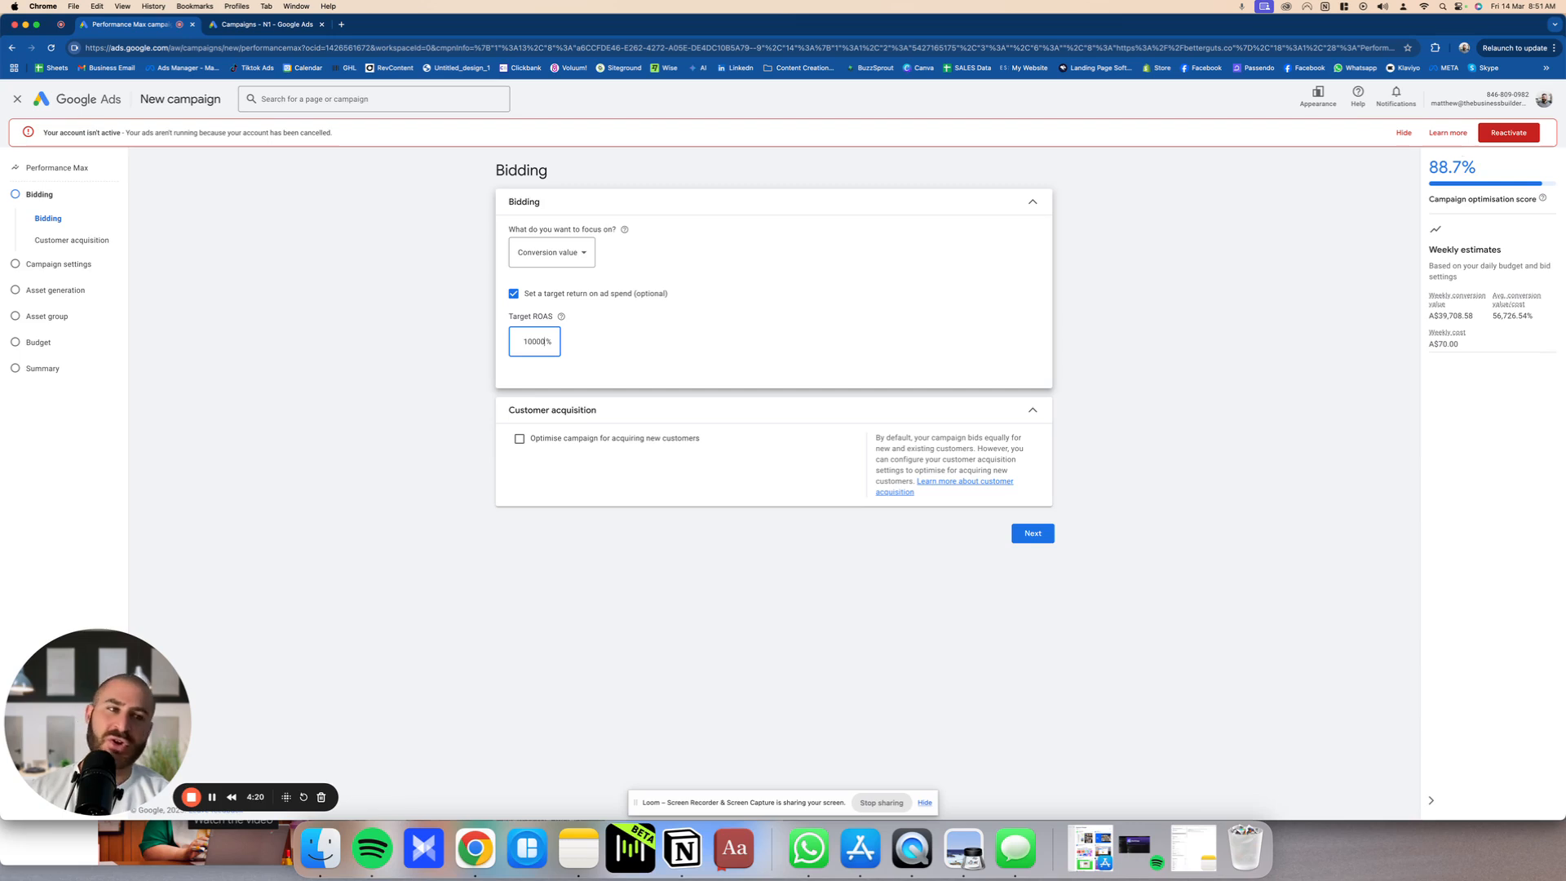
key(BackSpace)
key(BackSpace)
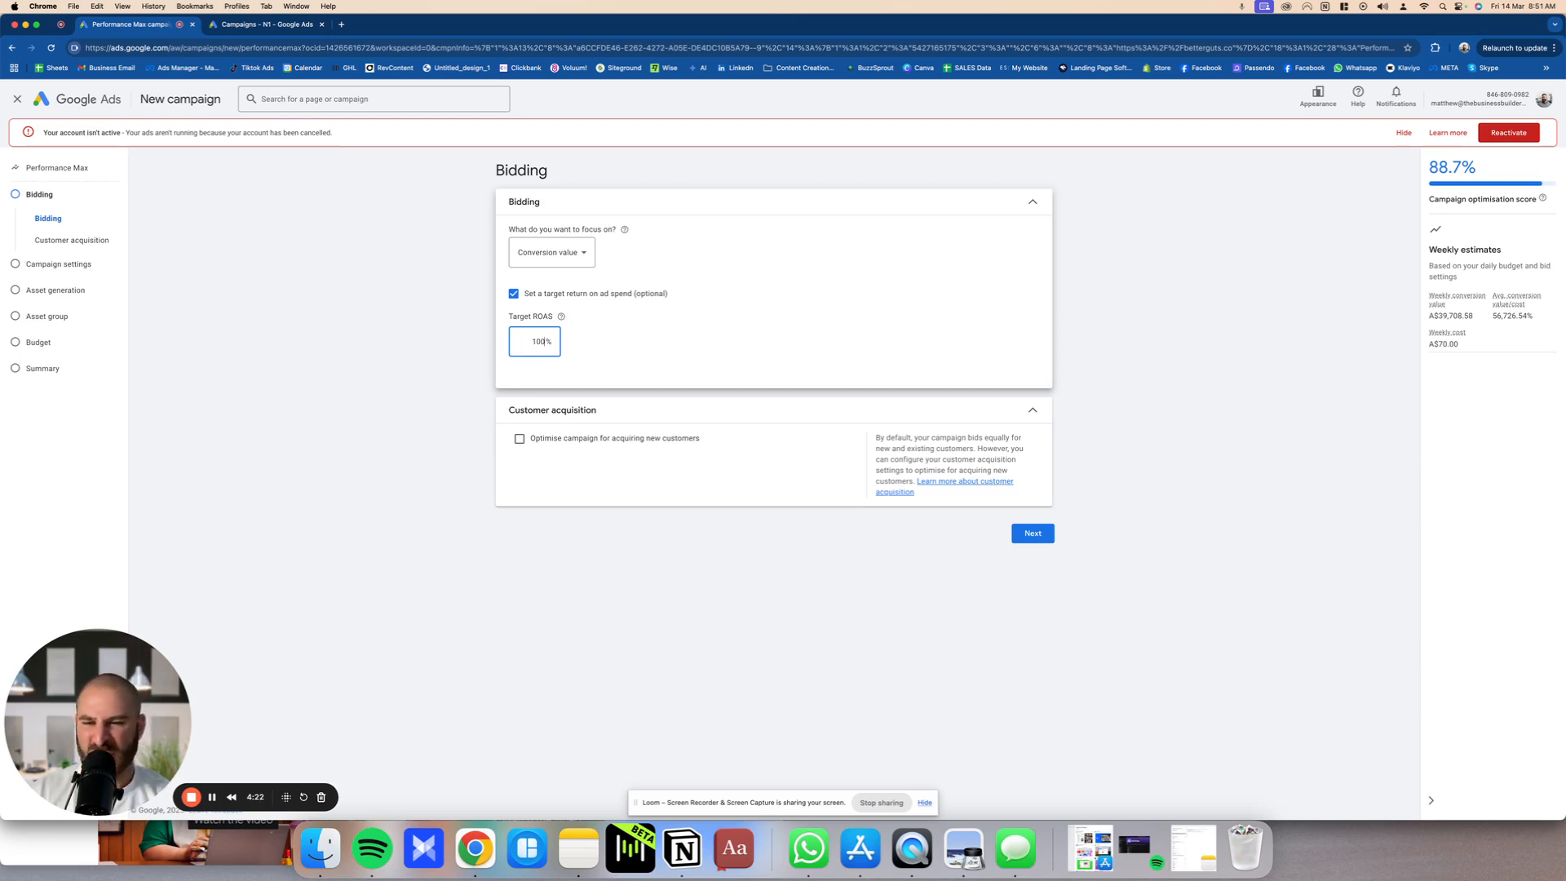
key(BackSpace)
text(250)
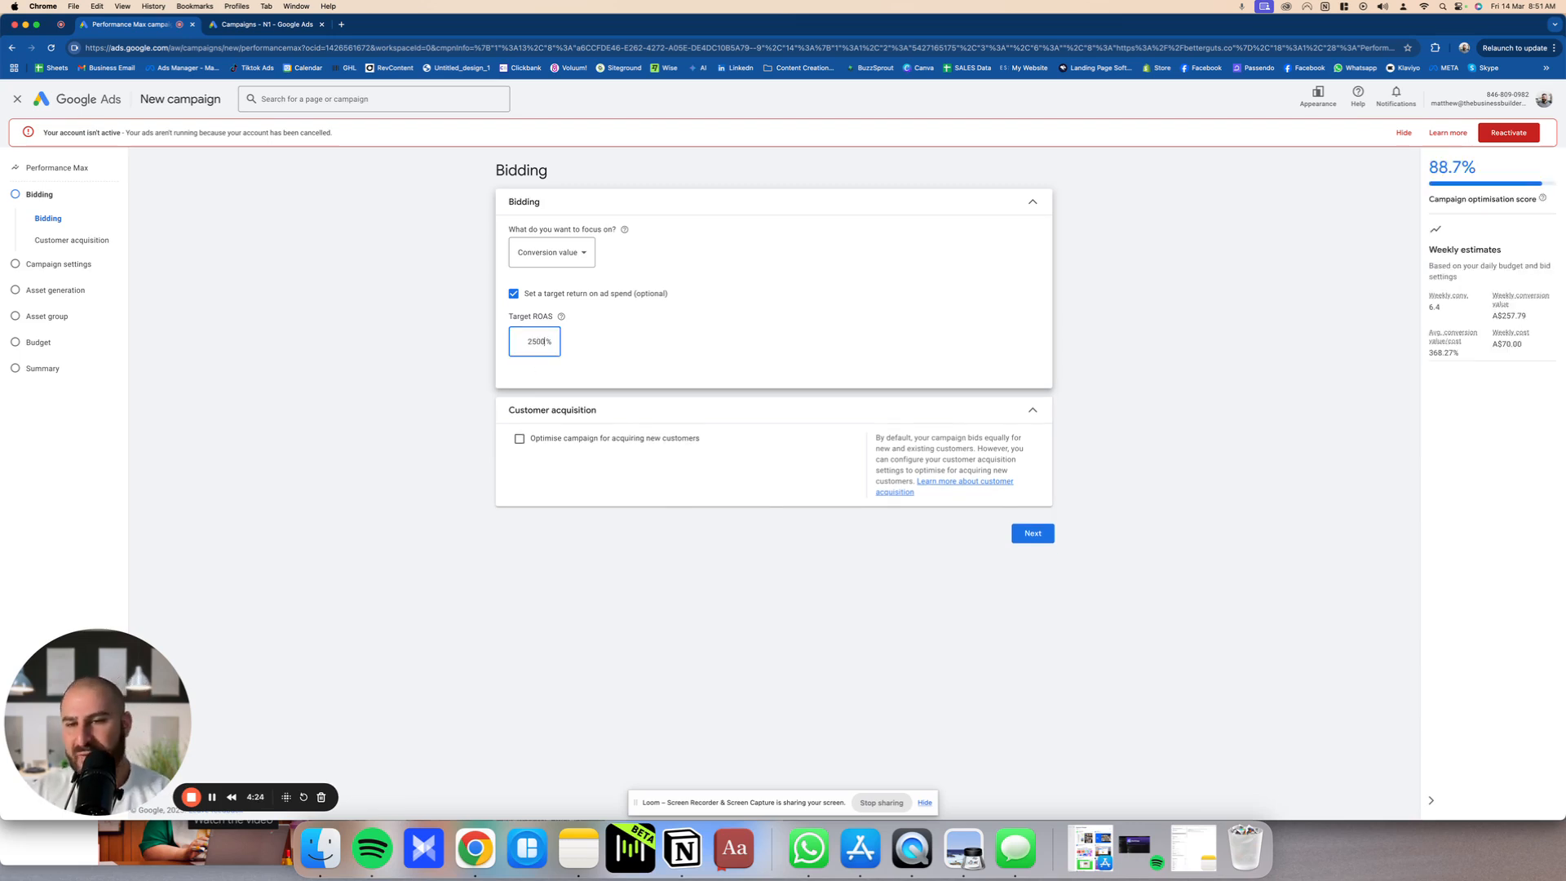
text(0)
click(334, 347)
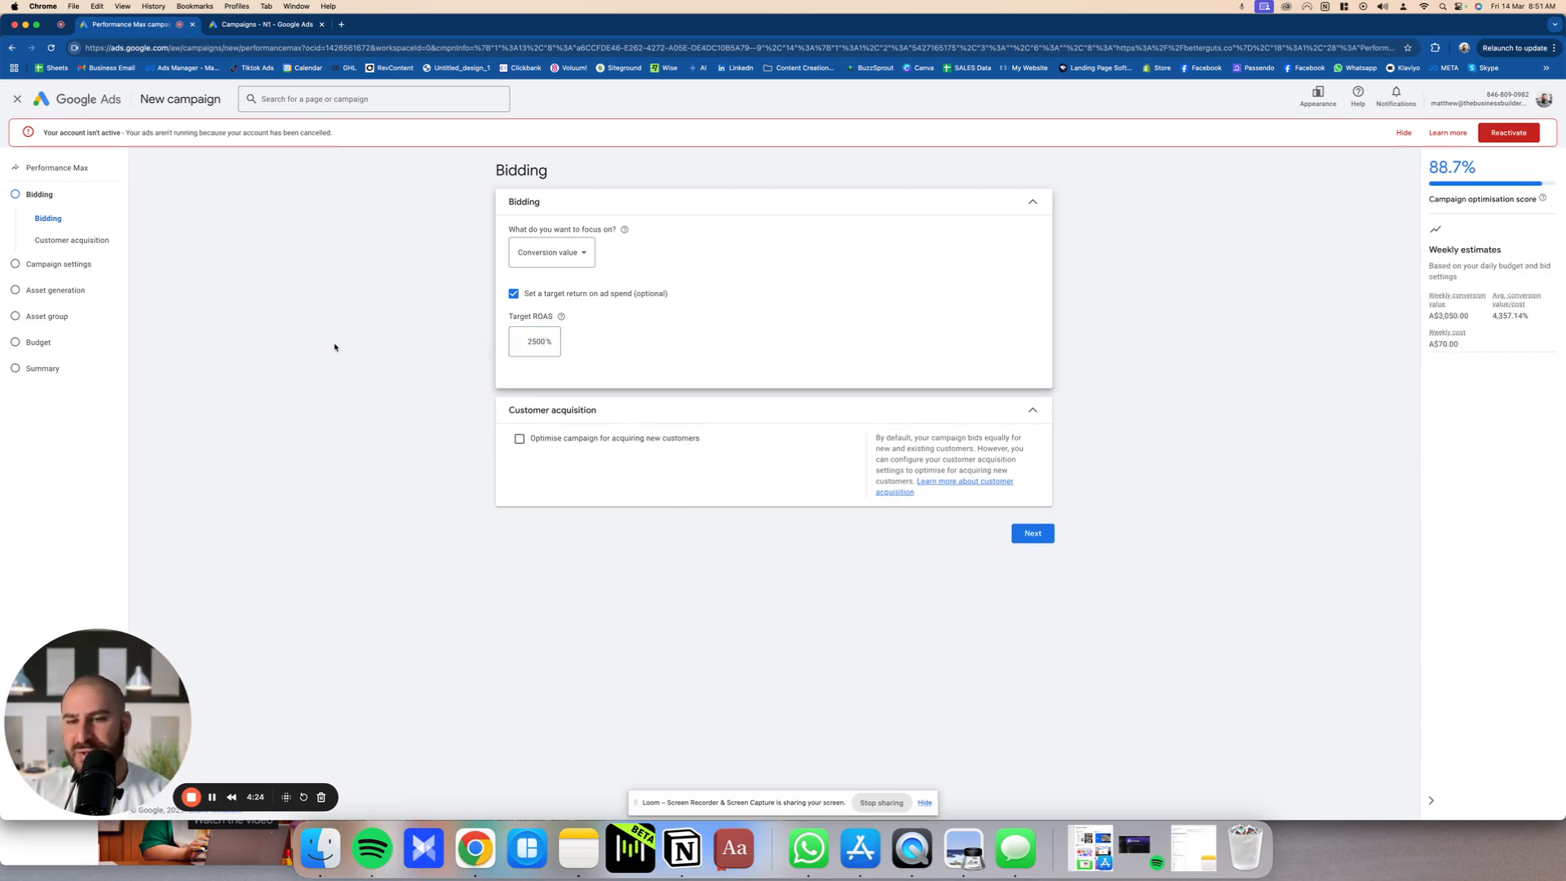
Step: Leave campaign optimisation for acquiring new customers off and continue to the campaign settings
click(560, 440)
click(579, 441)
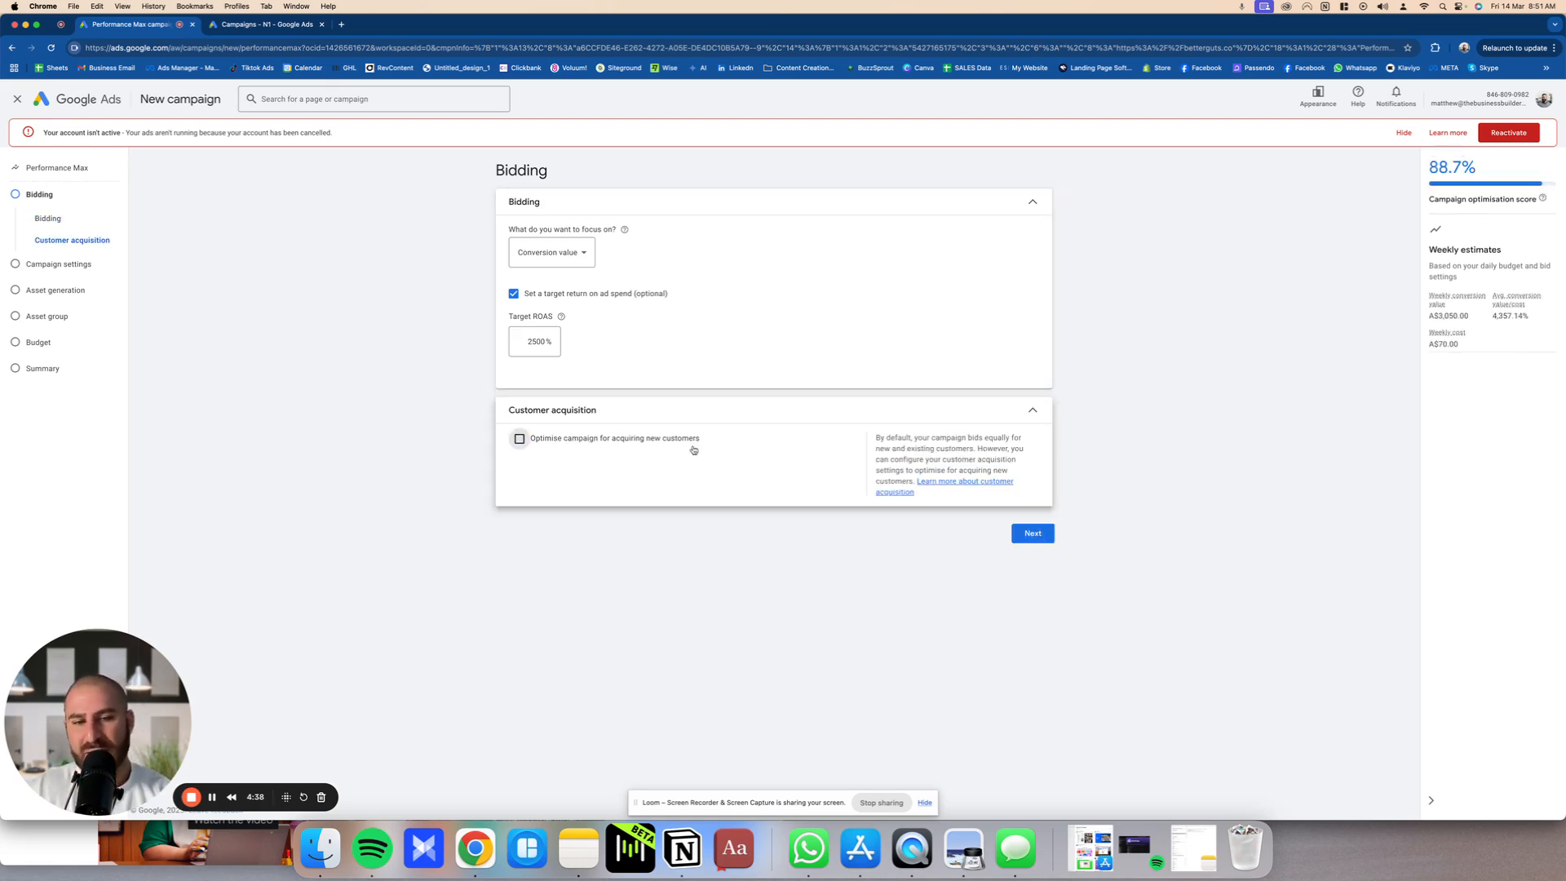
click(1033, 534)
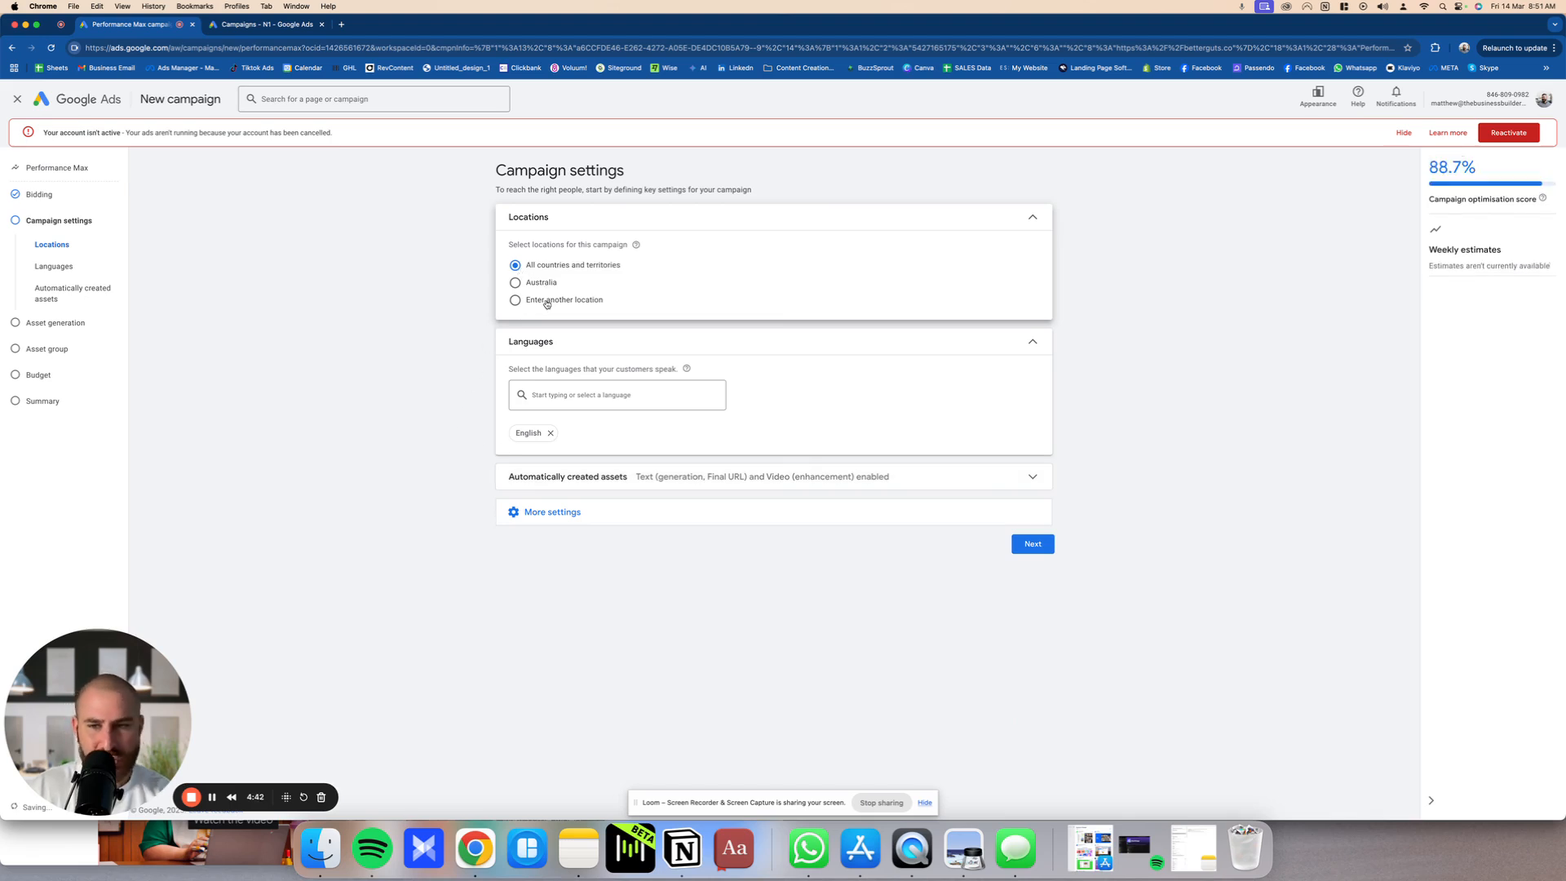
Step: Choose to enter another location for the campaign and expand the additional campaign settings
click(547, 301)
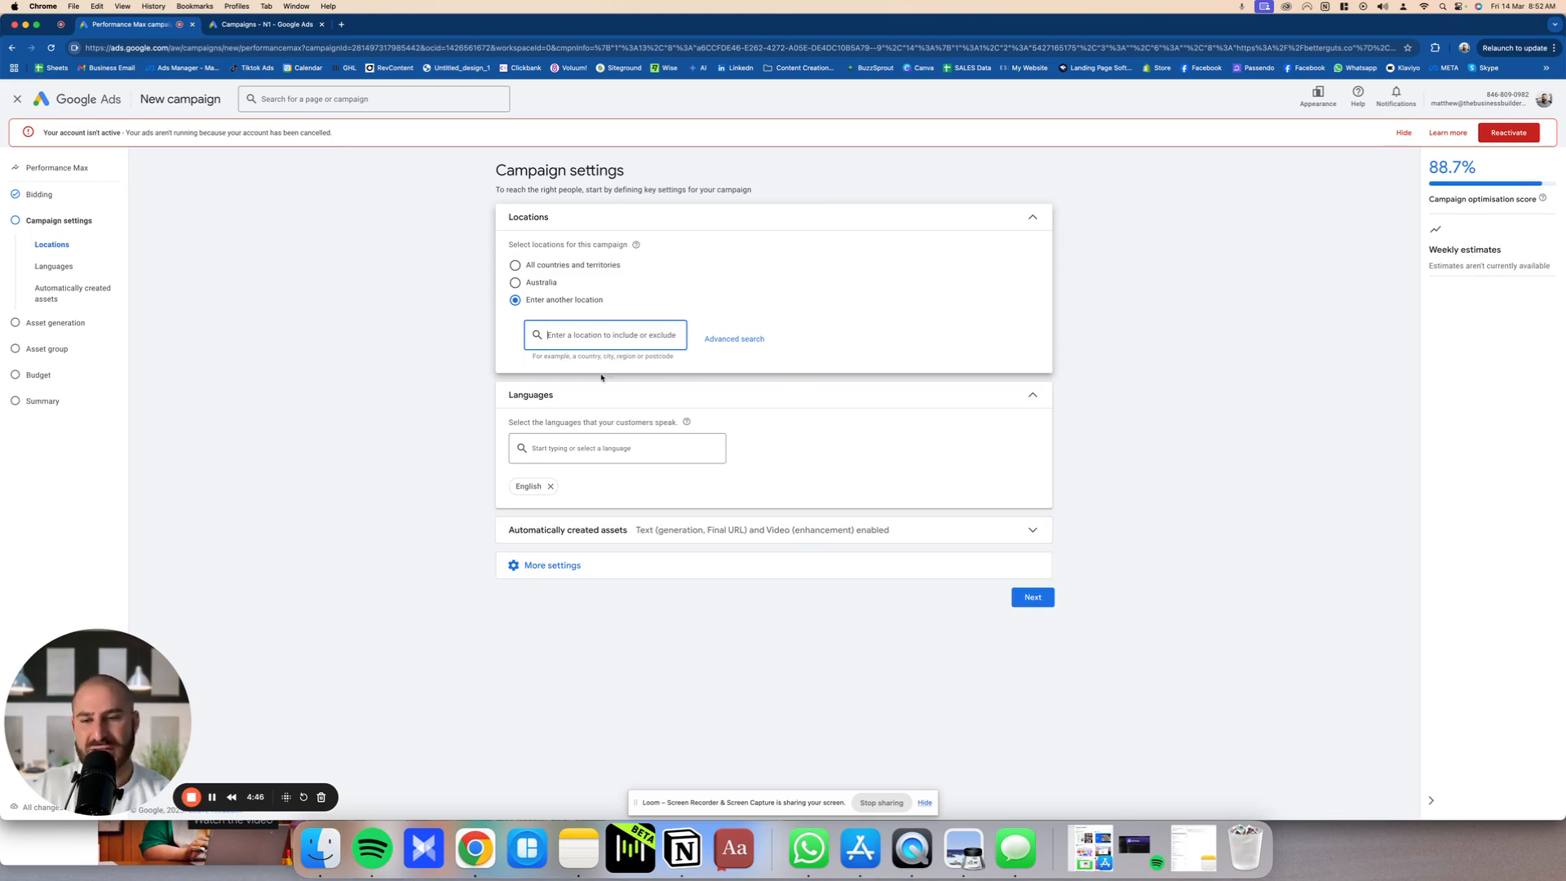
click(752, 564)
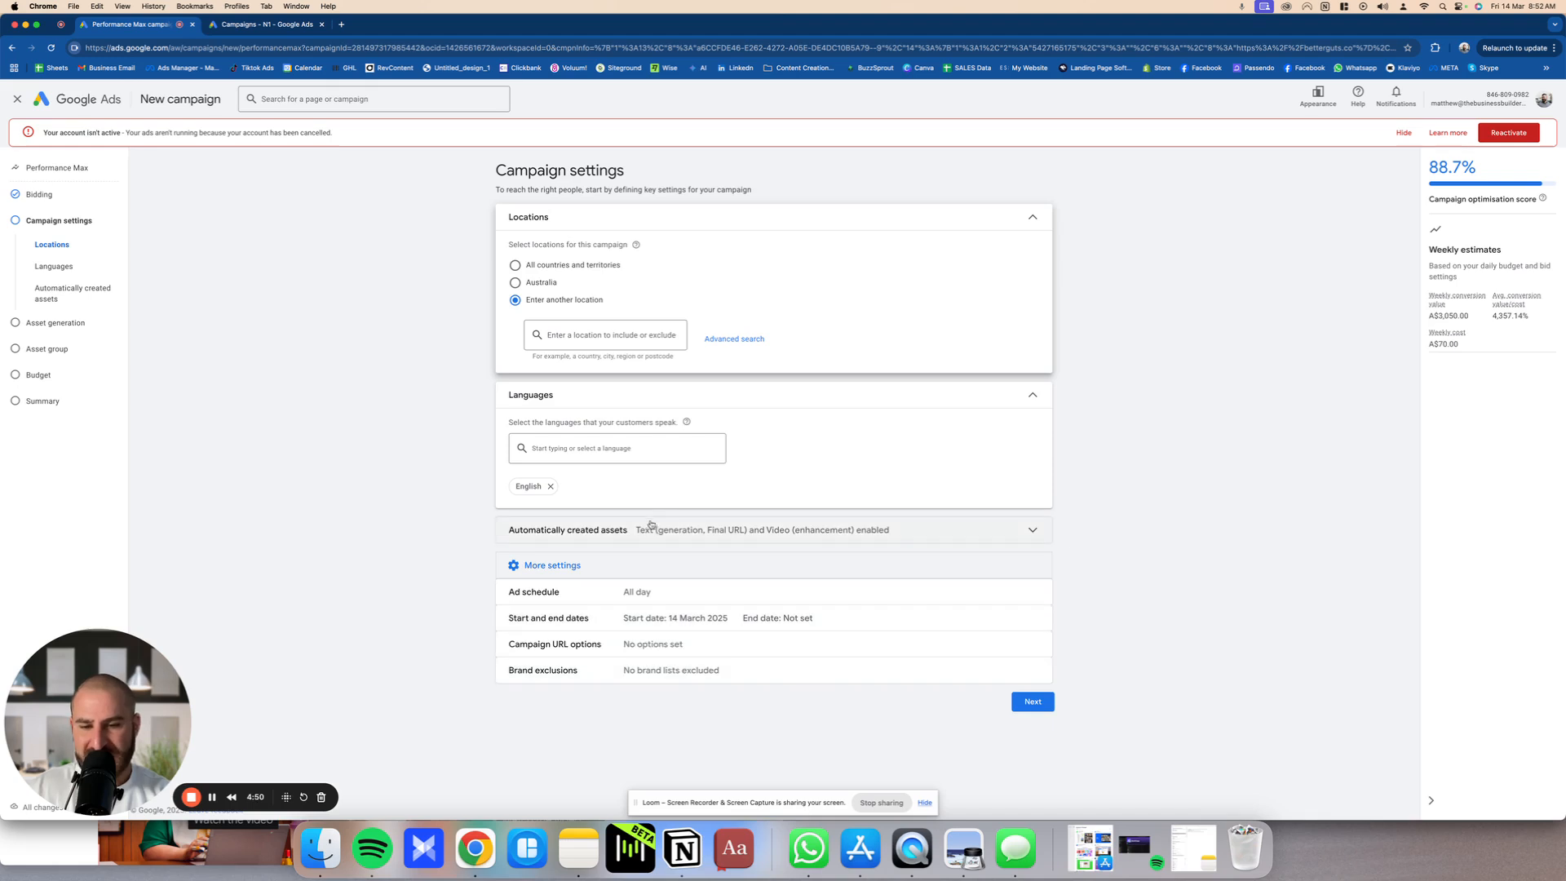
Step: Turn off text generation and final URL expansion for automatically created assets, and continue to asset generation
click(650, 529)
scroll(644, 457, down, 1)
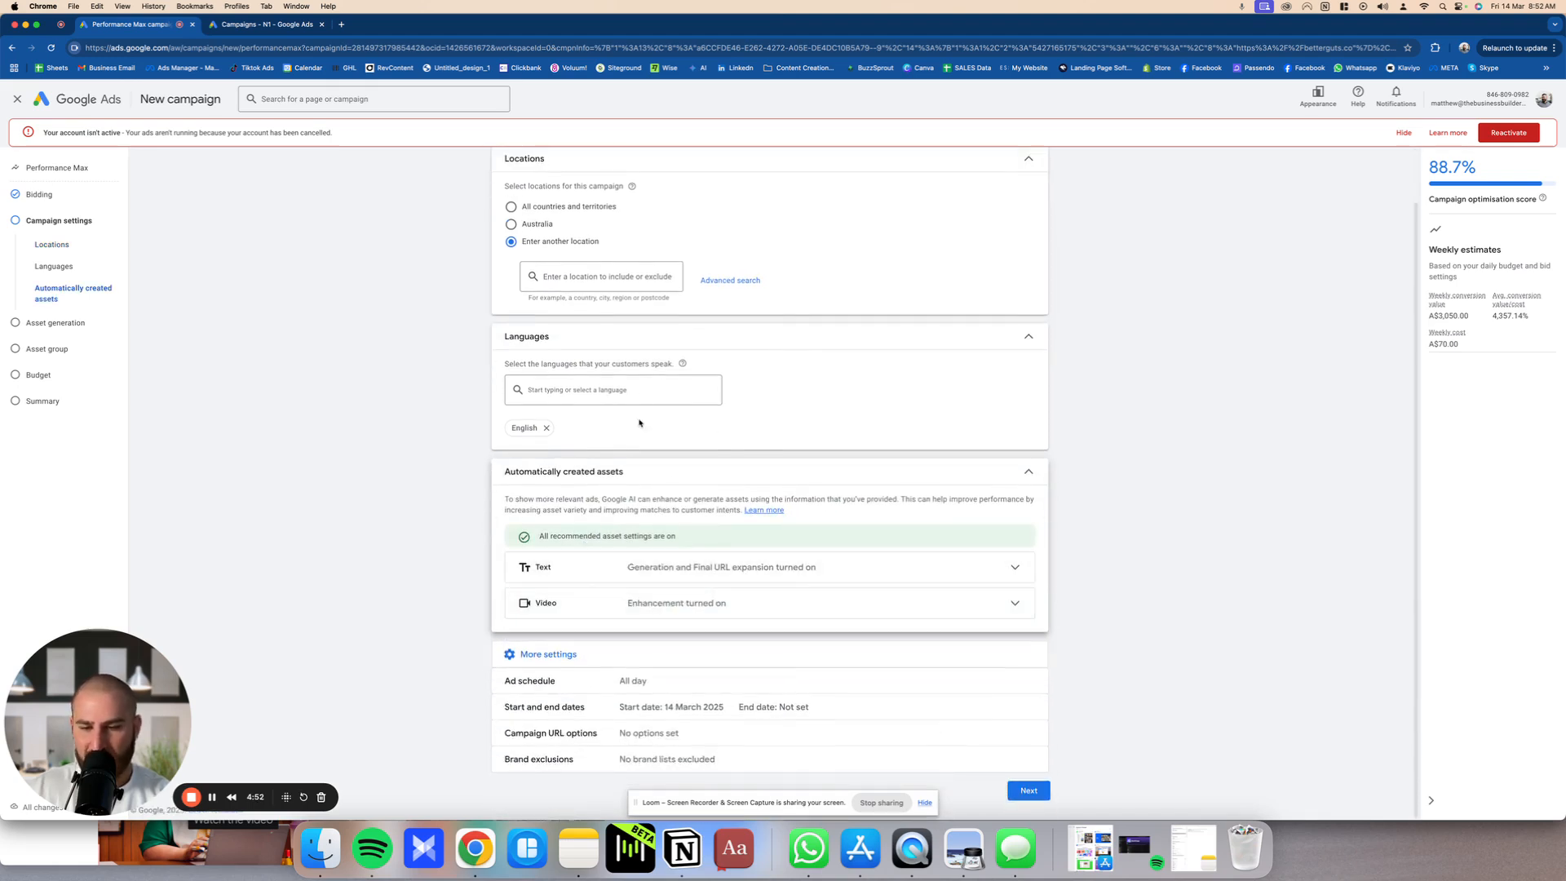
click(641, 568)
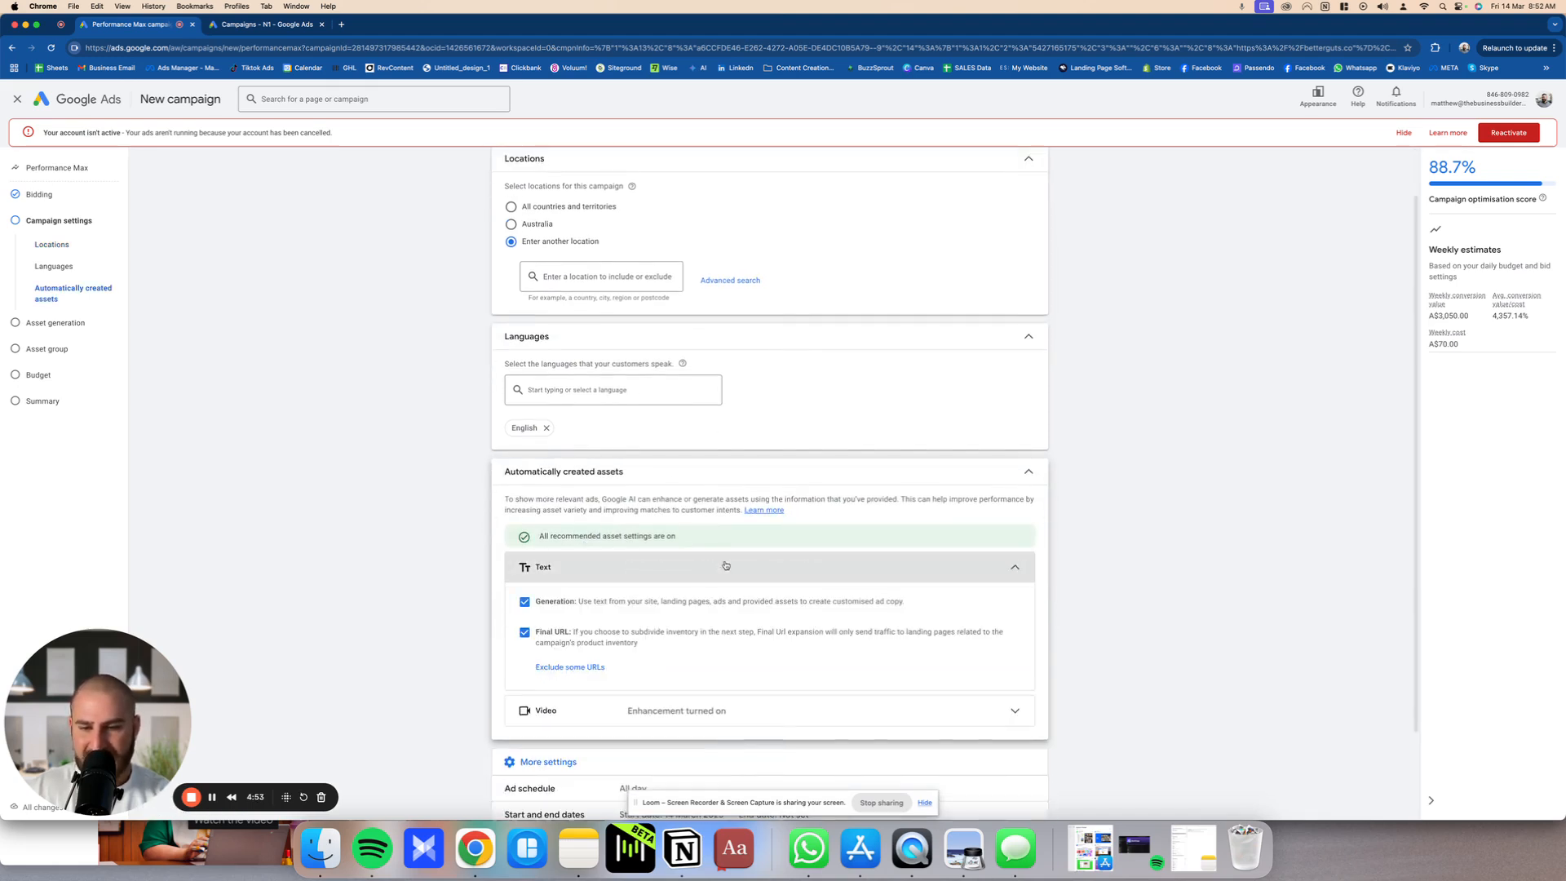
click(637, 600)
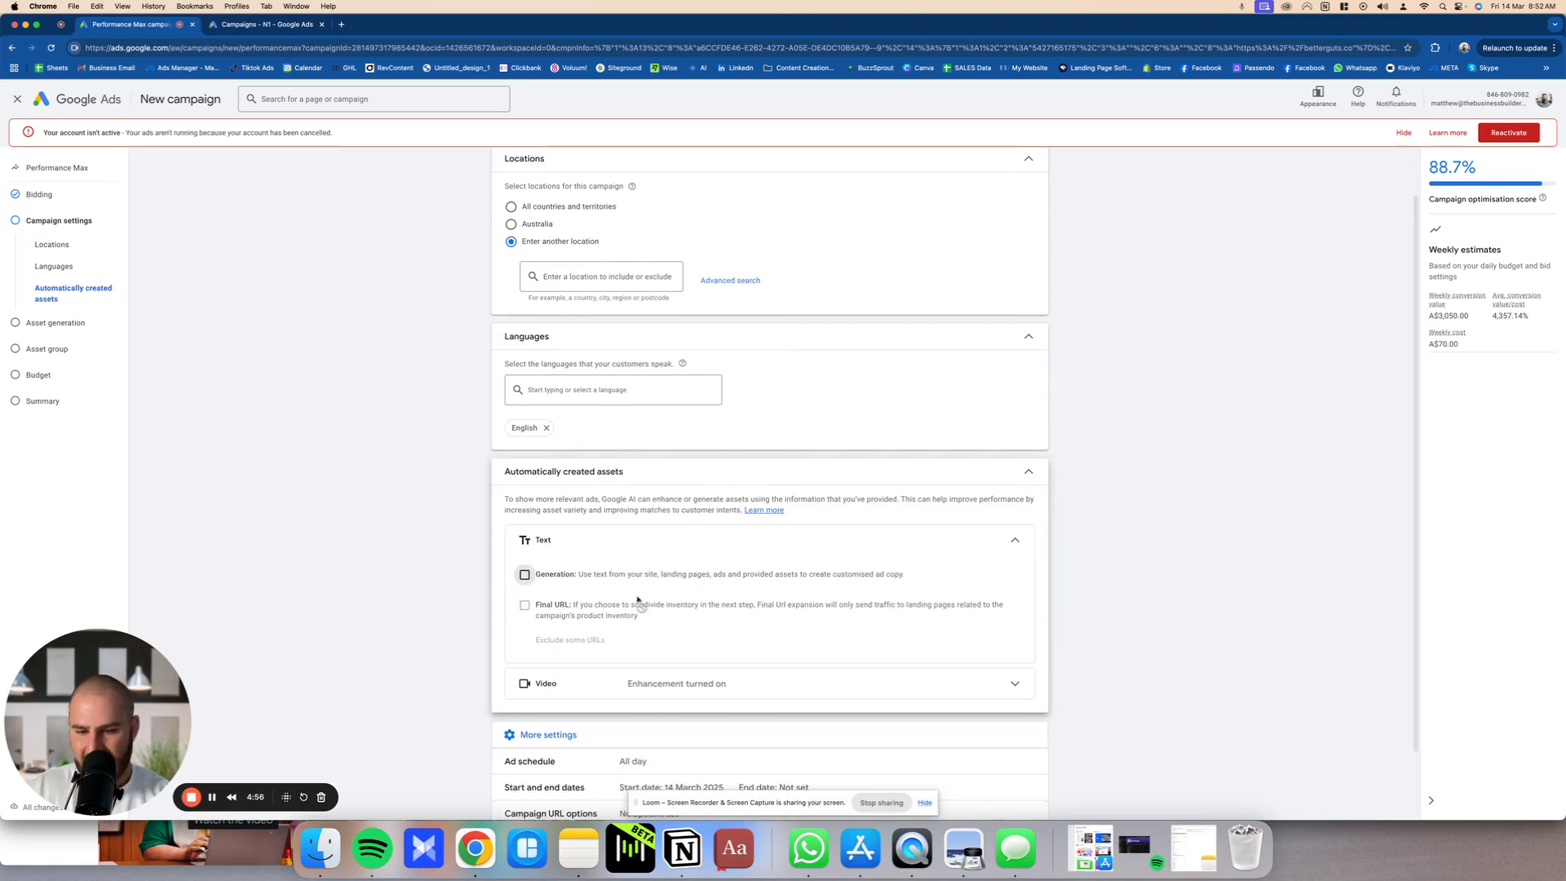
click(618, 626)
scroll(615, 703, down, 3)
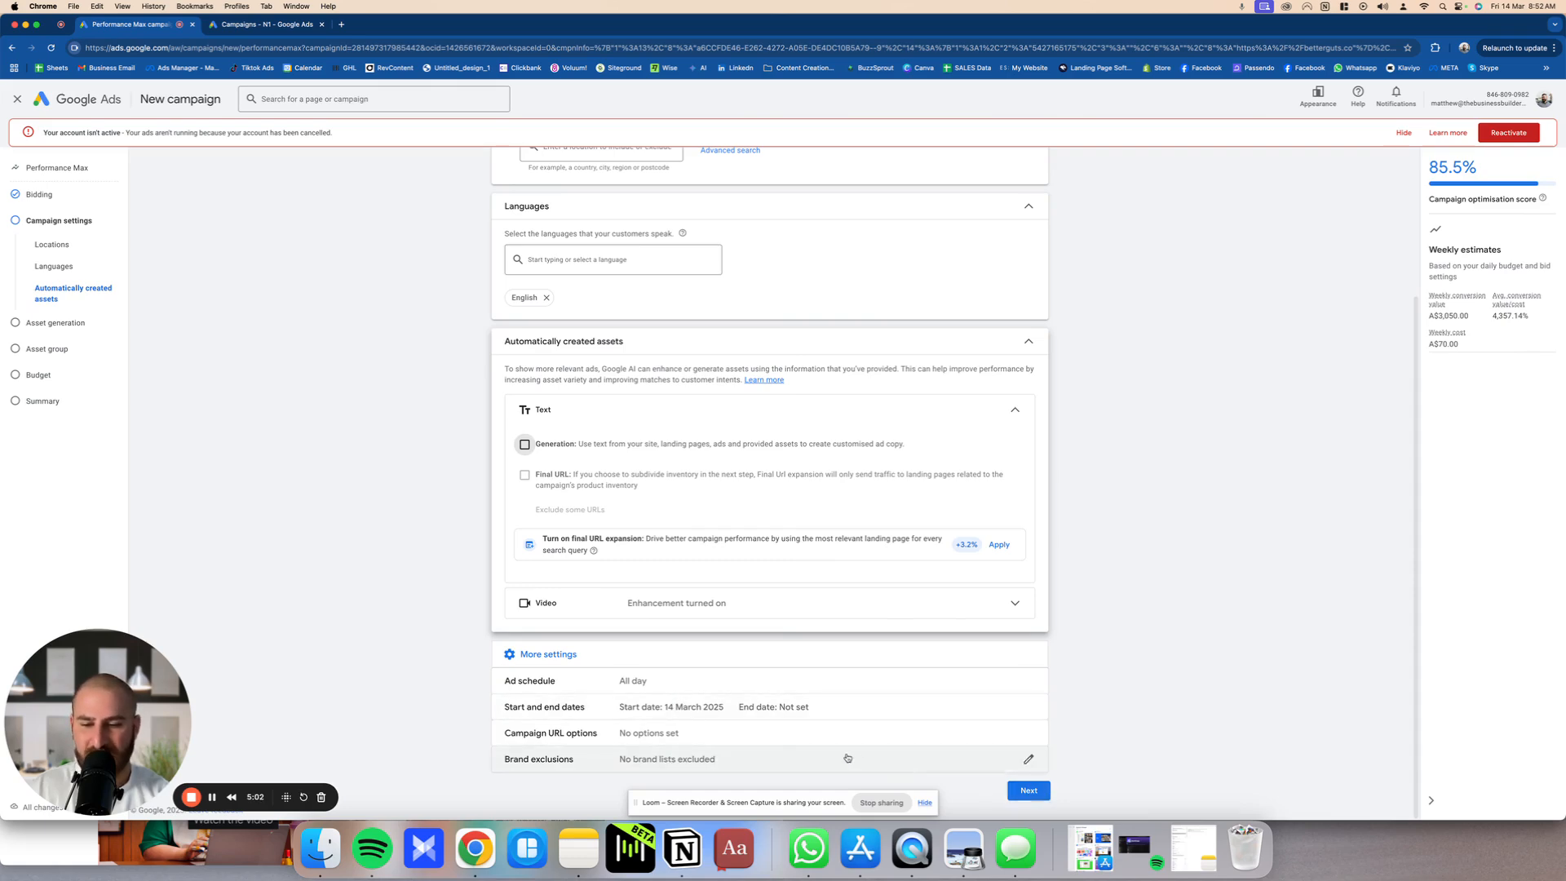
click(1024, 759)
click(1005, 792)
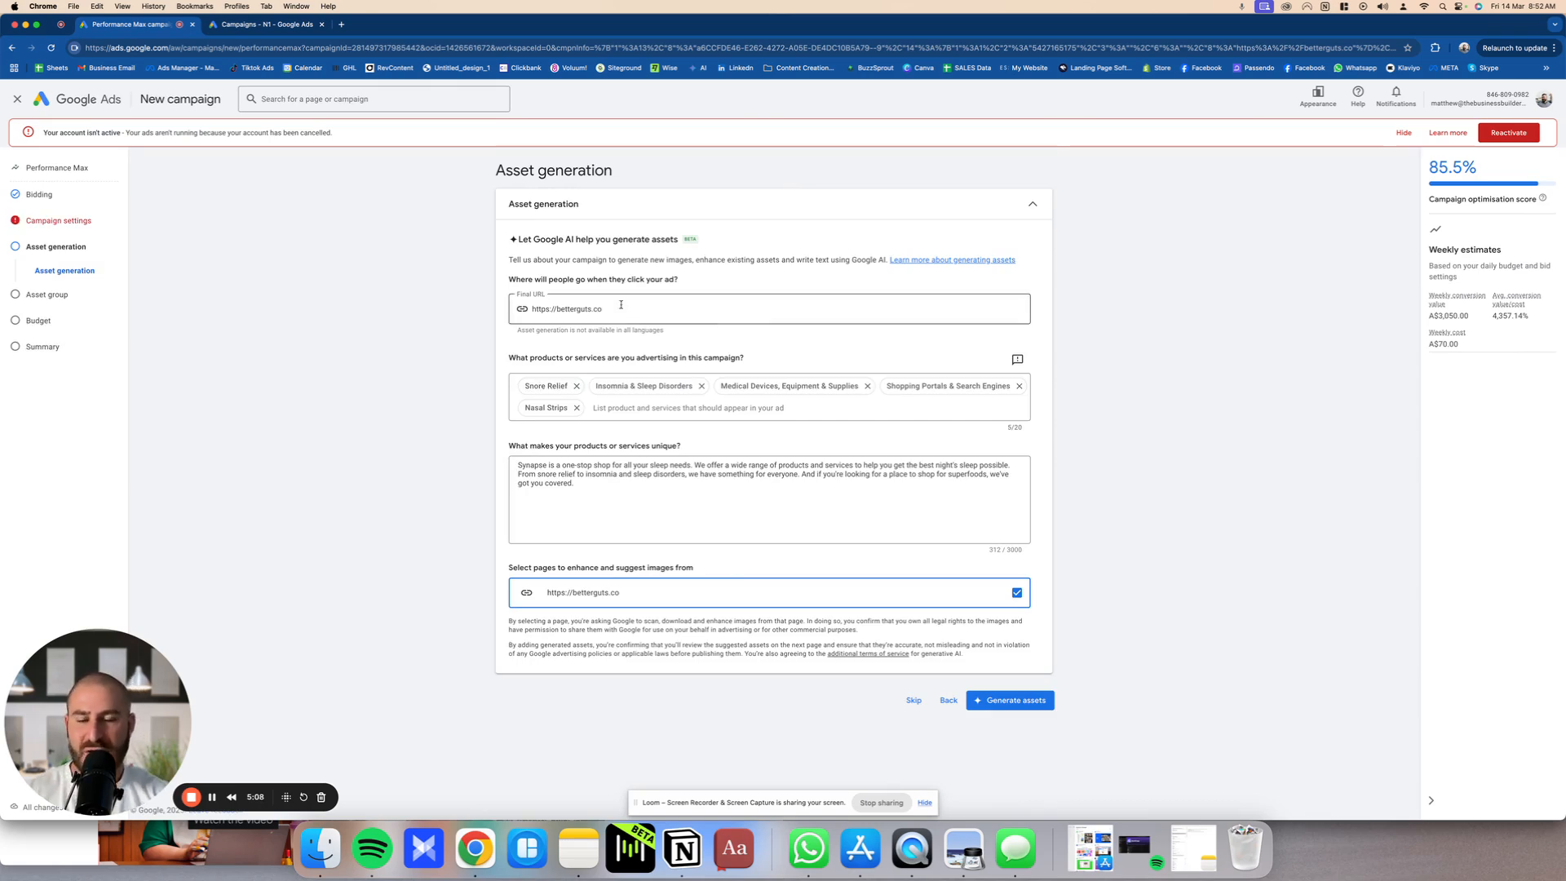
Step: Examine the asset generation details: final URL, advertised products or services, and the description of what makes them unique
triple_click(628, 305)
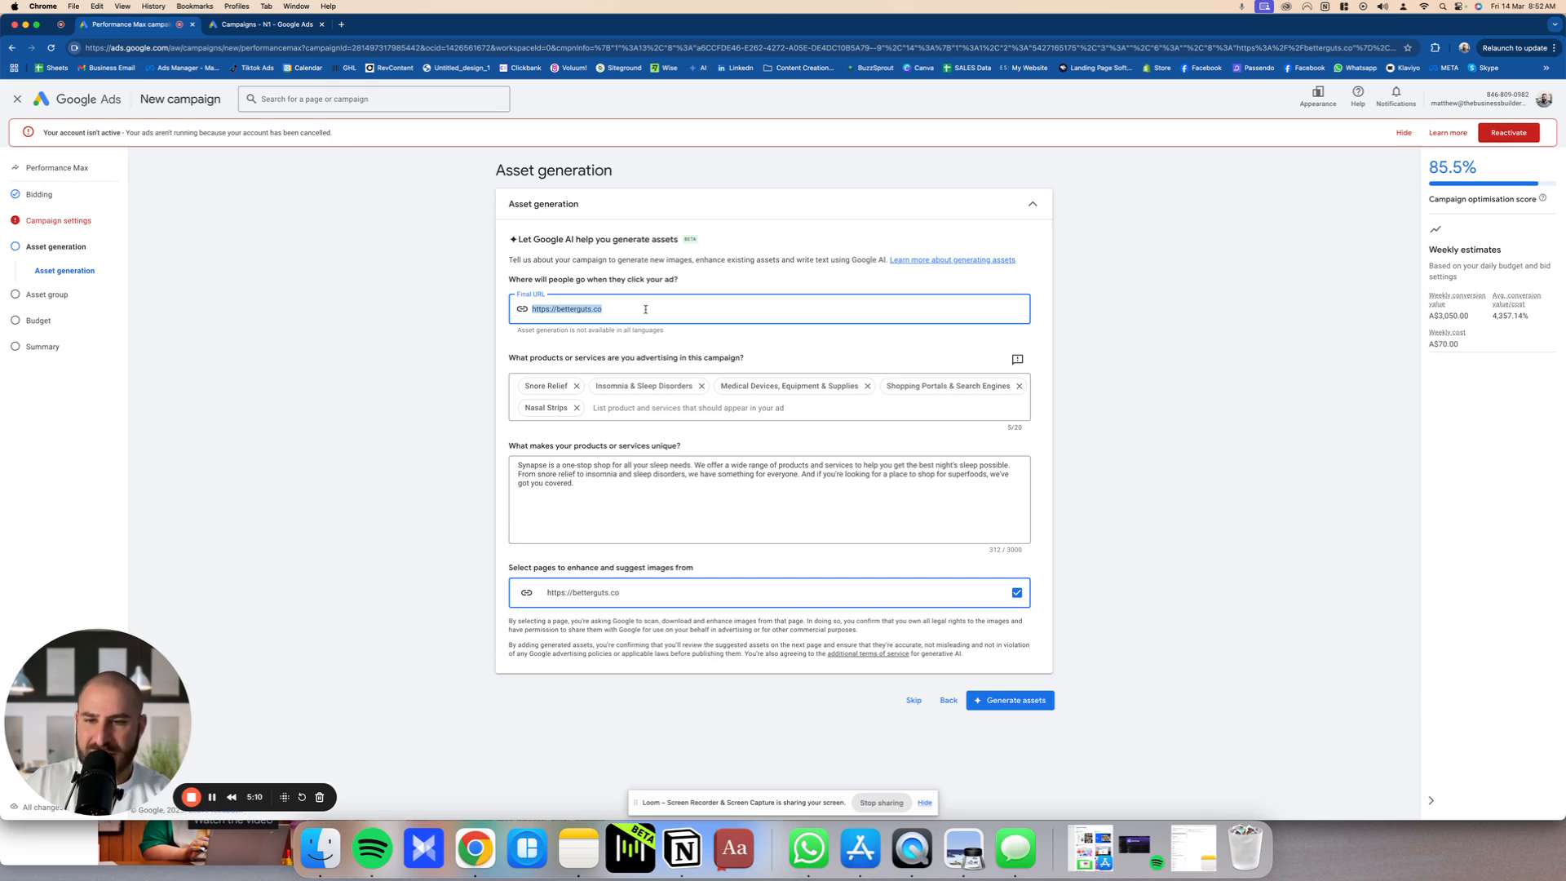
click(633, 407)
drag(506, 352, 774, 365)
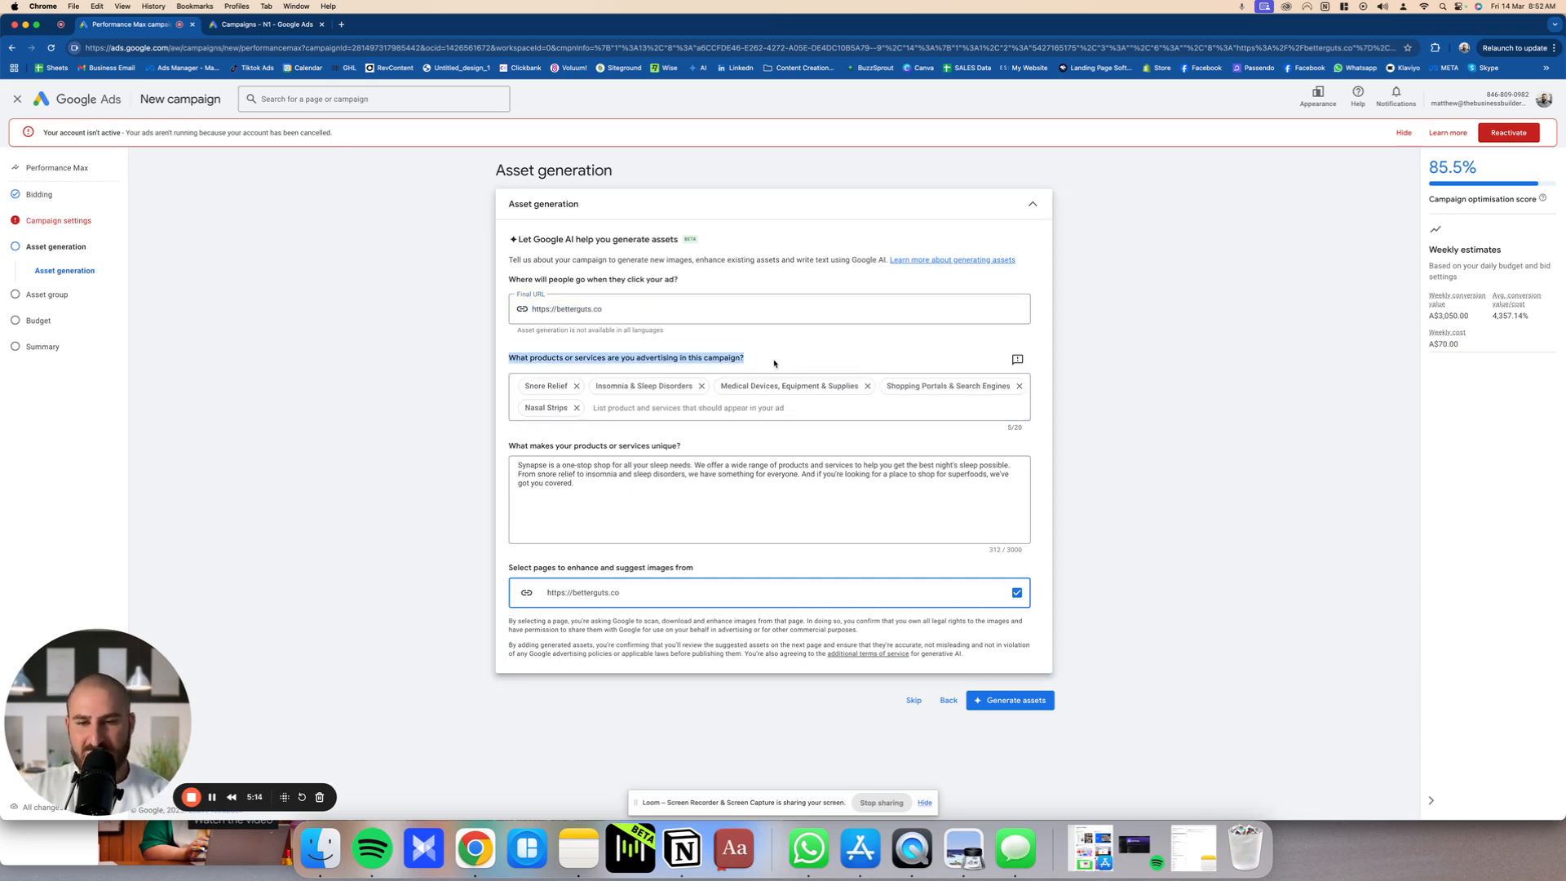
click(742, 410)
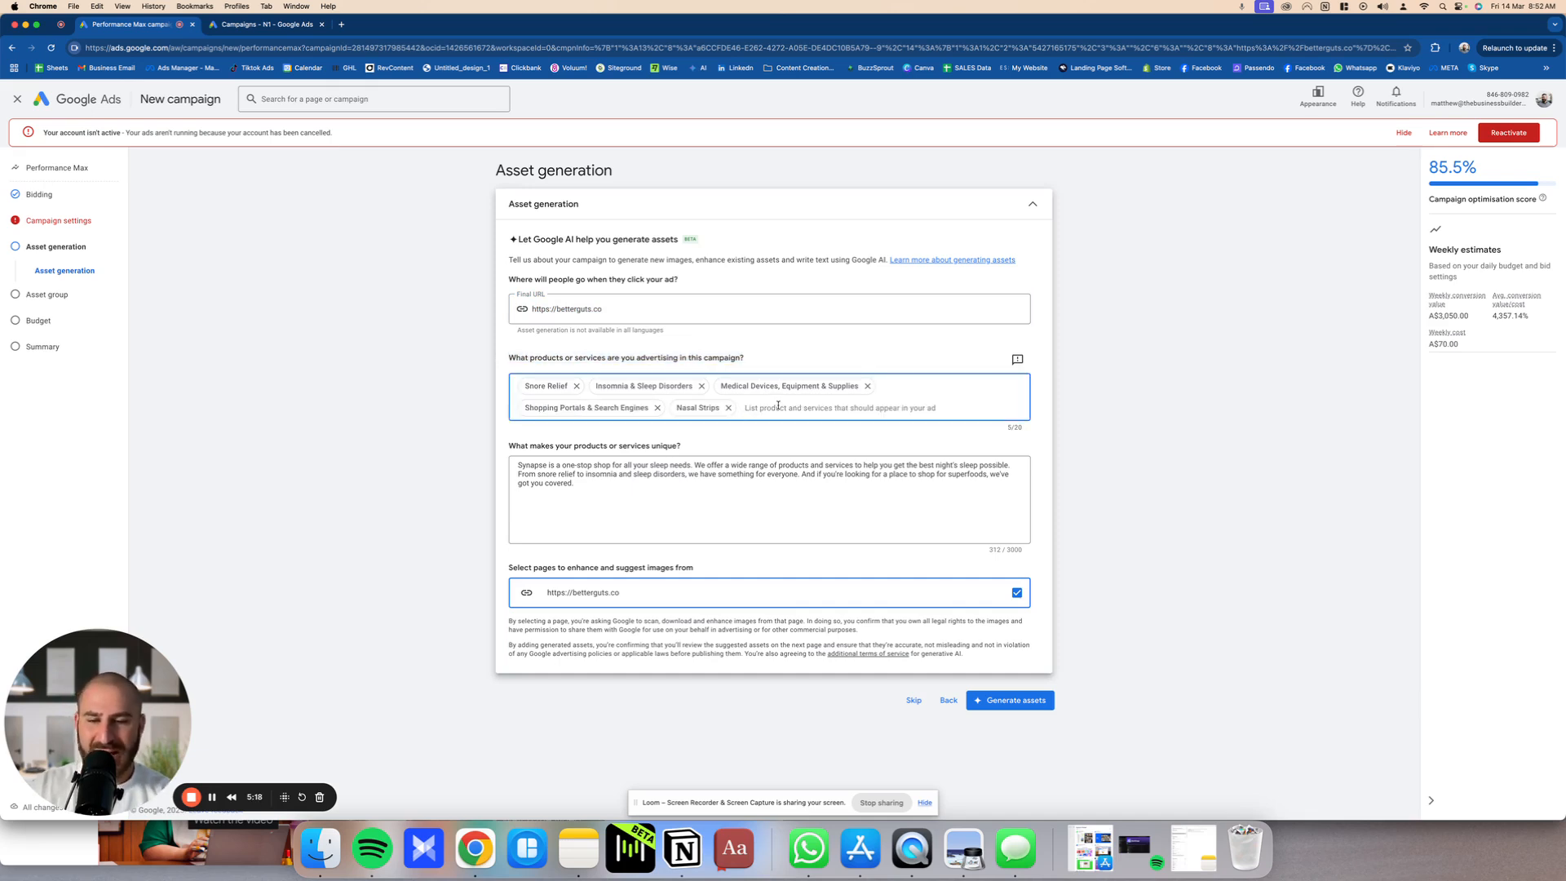
click(662, 482)
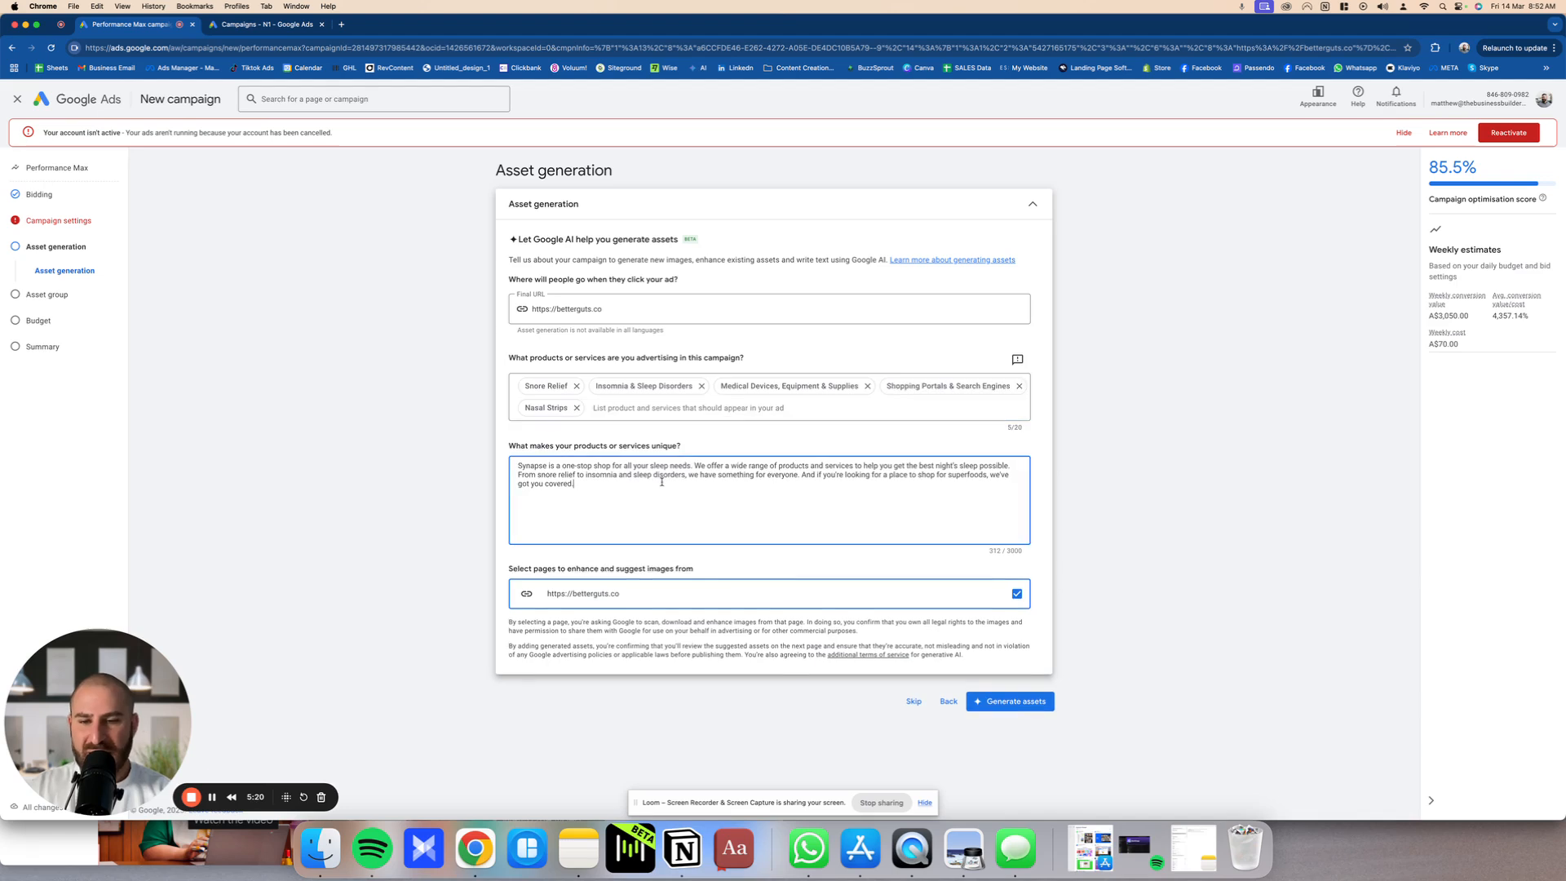
key(super+a)
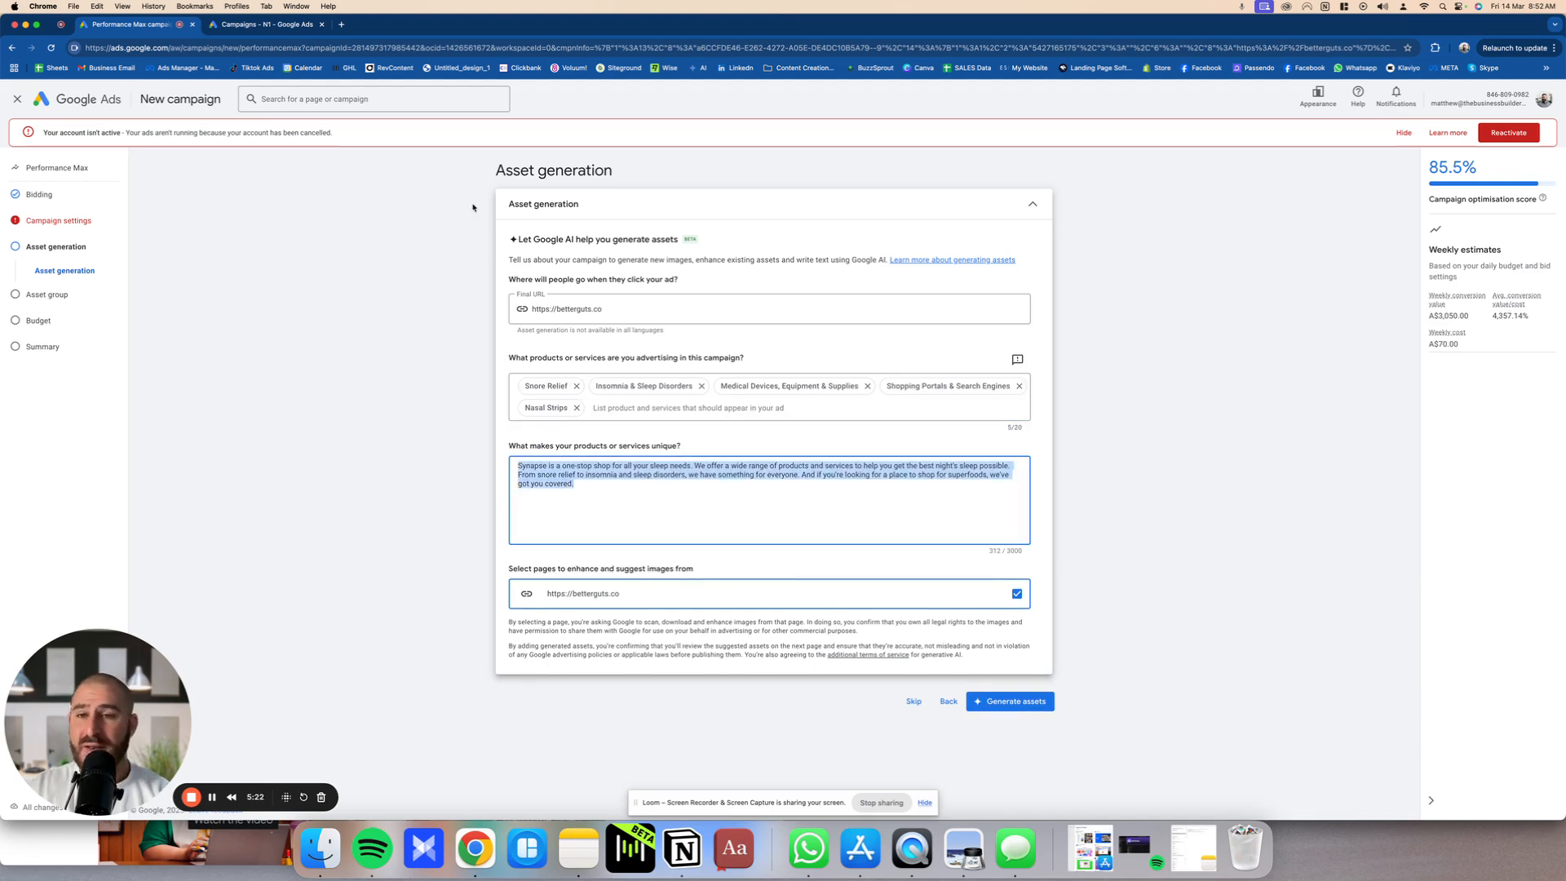
drag(472, 206, 1172, 652)
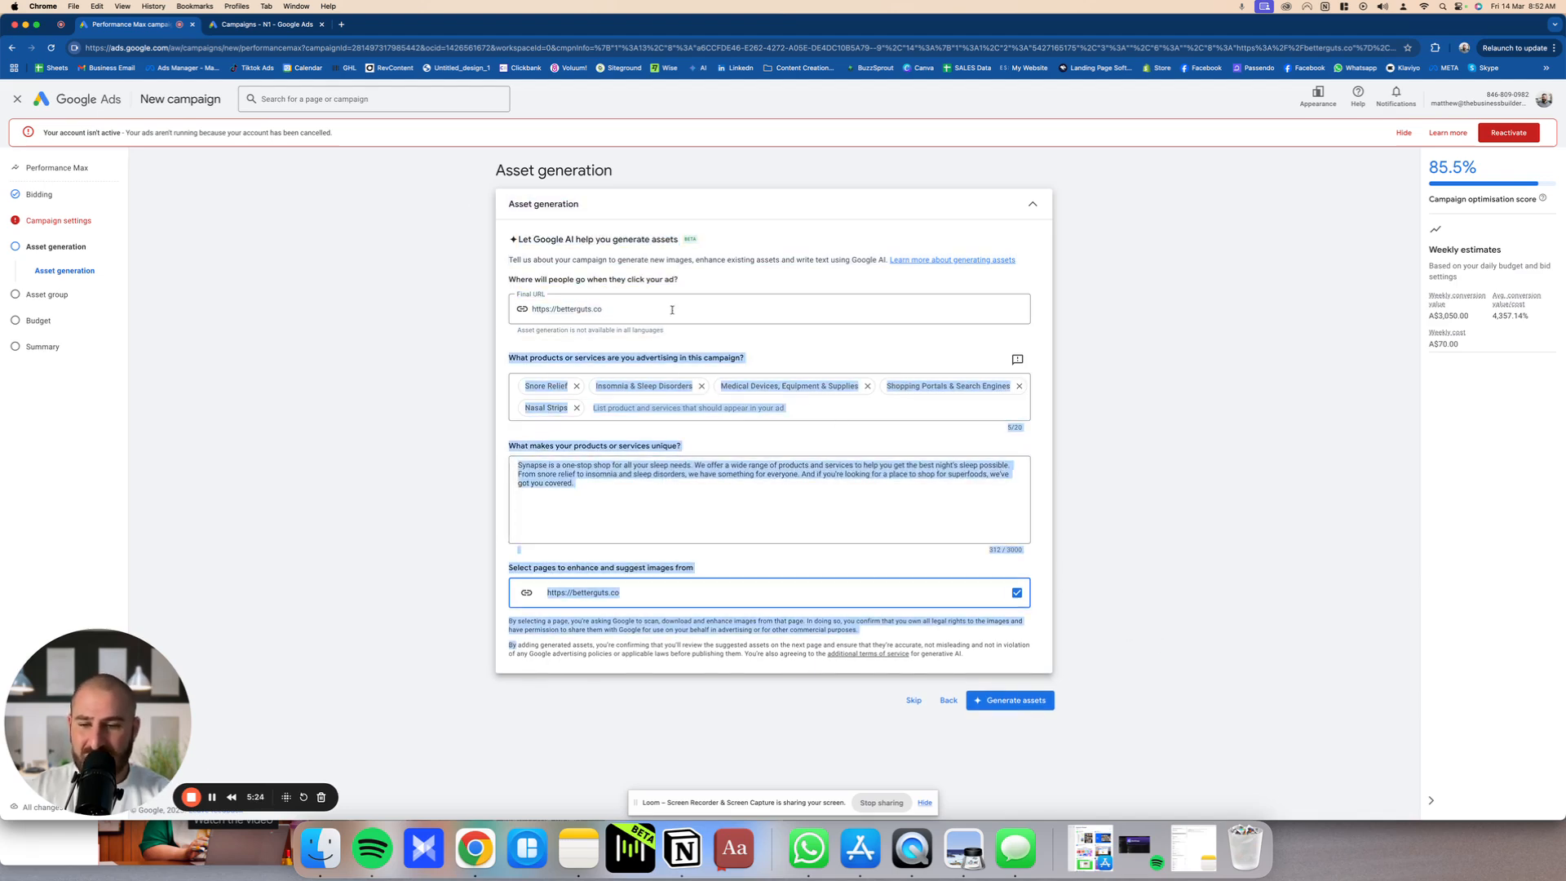
click(1172, 652)
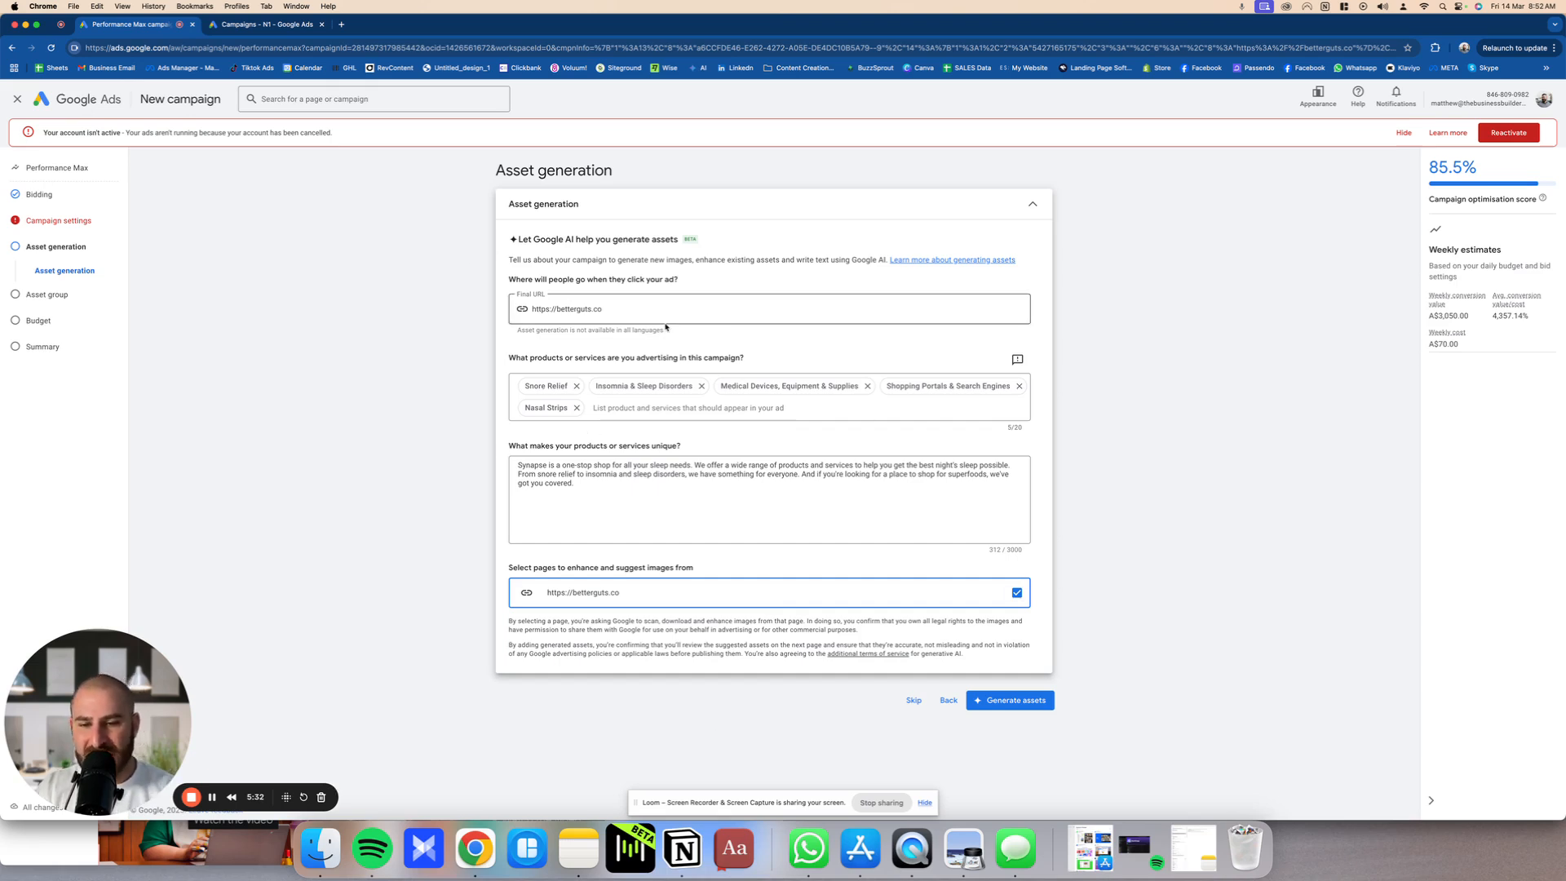
Step: Generate the assets from the prefilled details and review the suggested headlines, long headlines and descriptions
click(1011, 700)
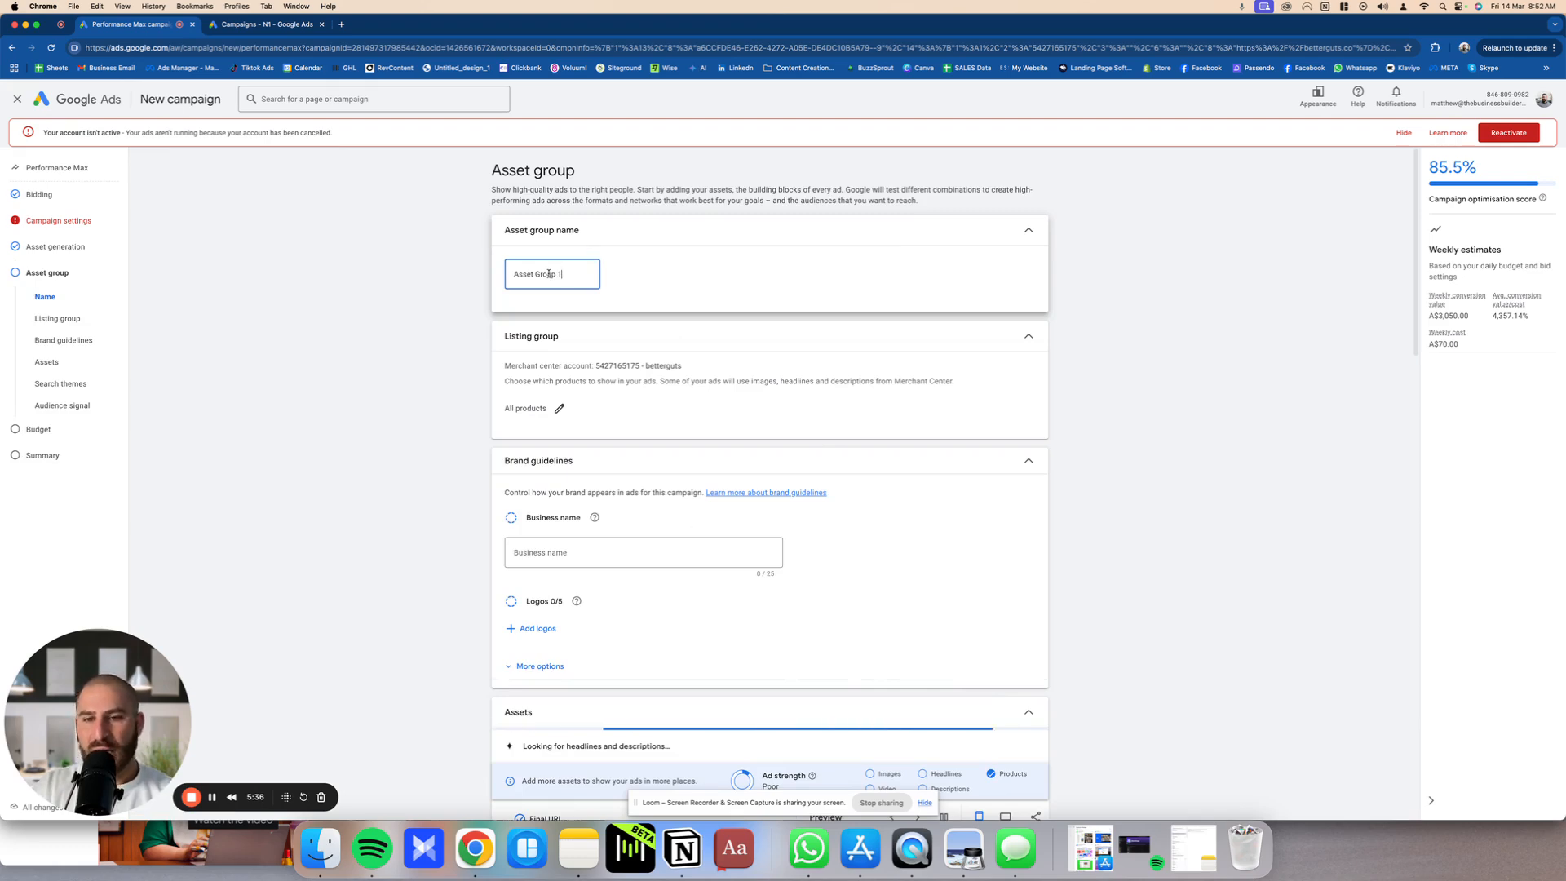
click(647, 291)
scroll(486, 351, down, 5)
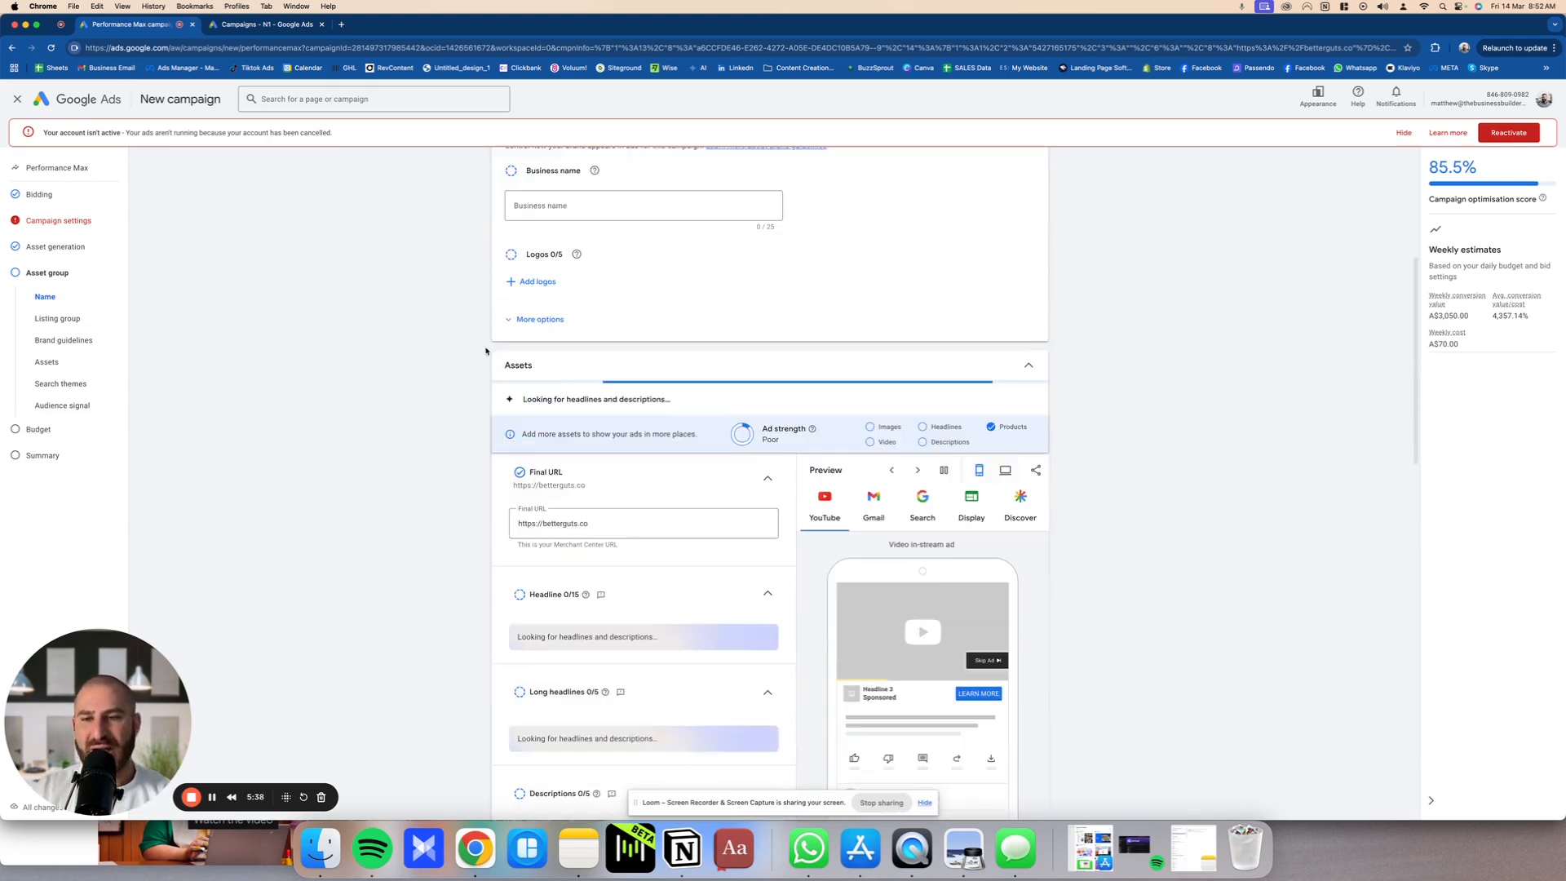
scroll(693, 455, down, 3)
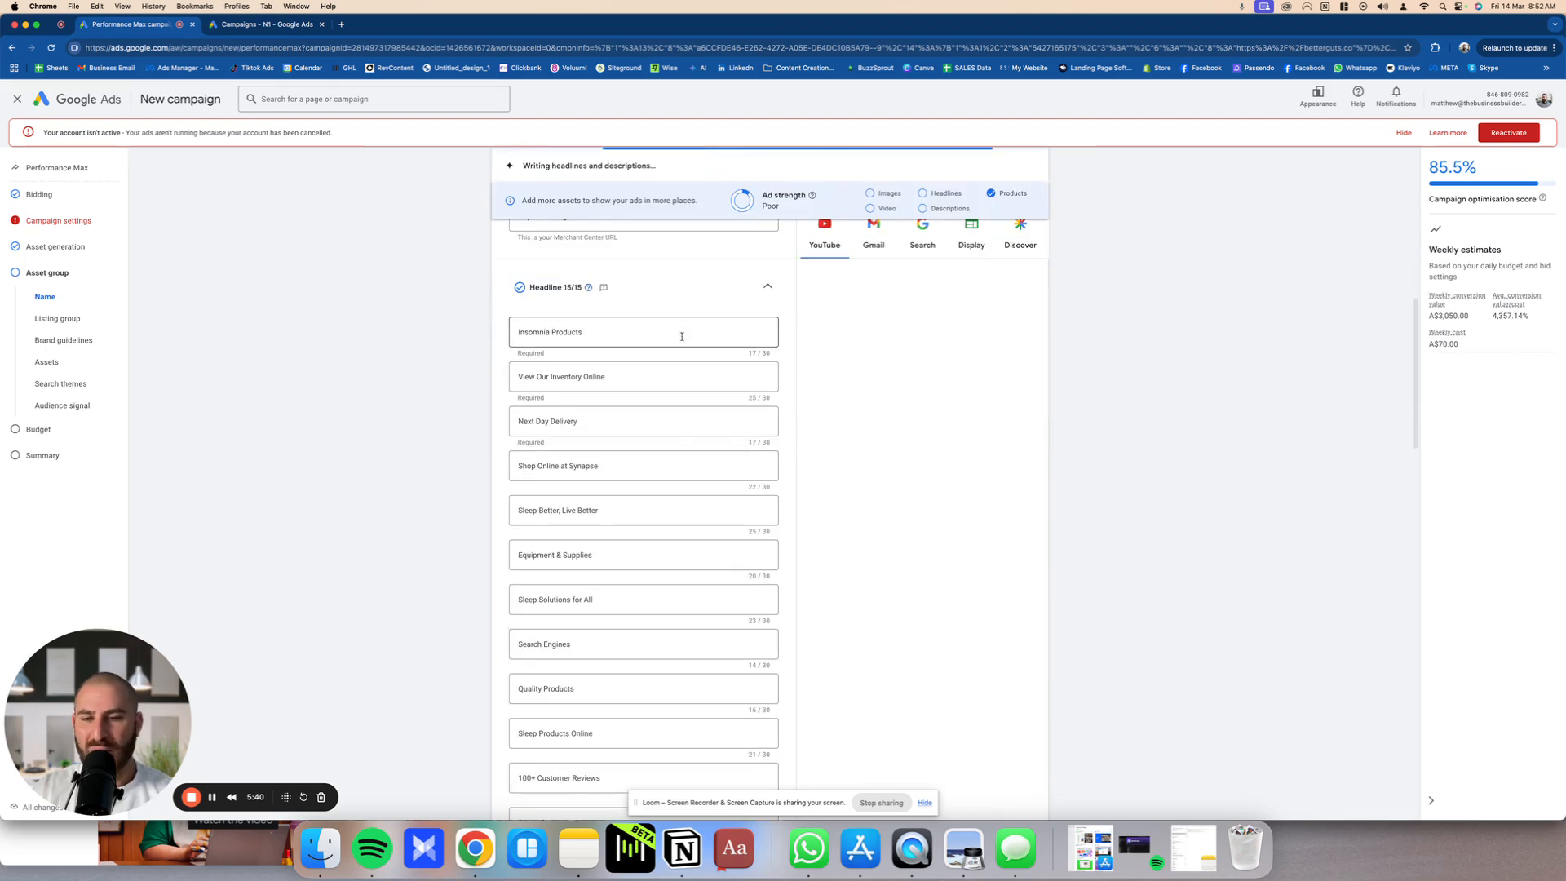
scroll(660, 500, down, 10)
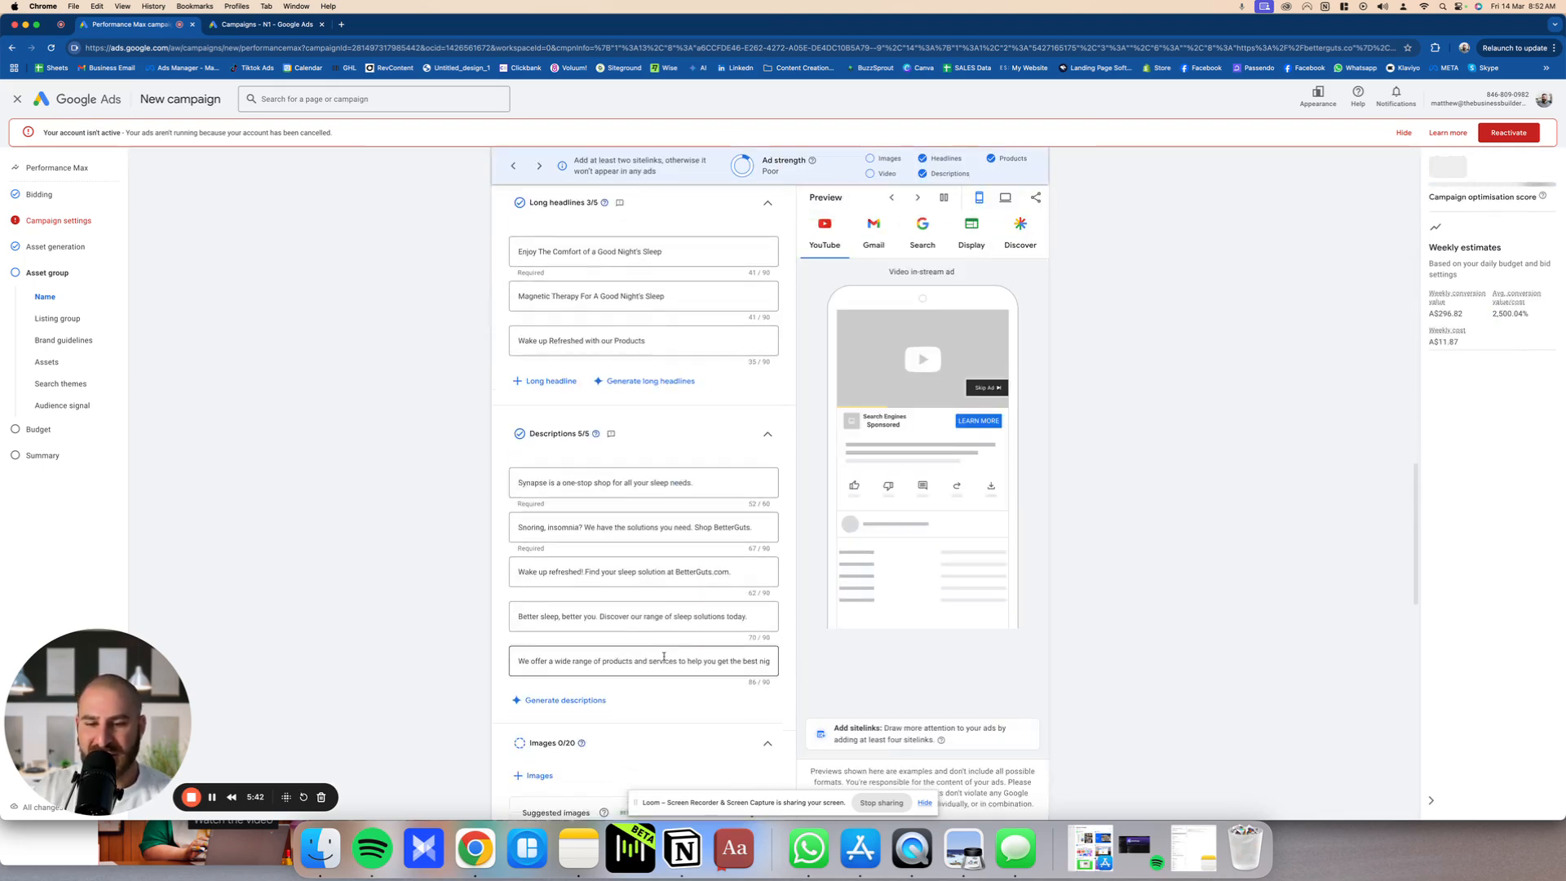
scroll(664, 657, up, 15)
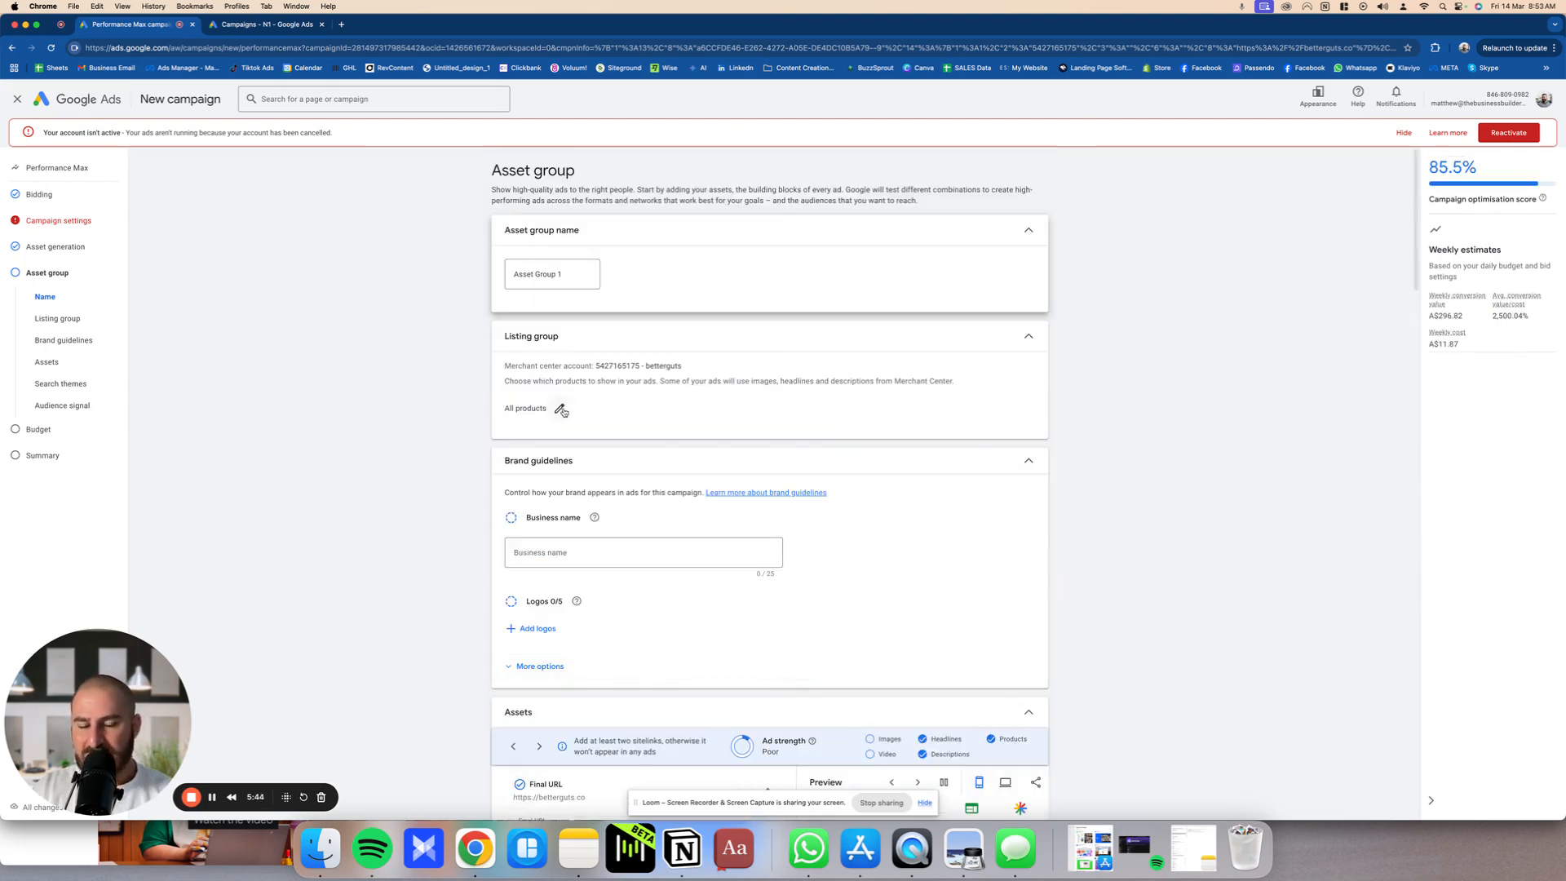
Step: Enter "Better Guts" as the business name in the asset group's brand guidelines
scroll(562, 411, down, 4)
click(564, 328)
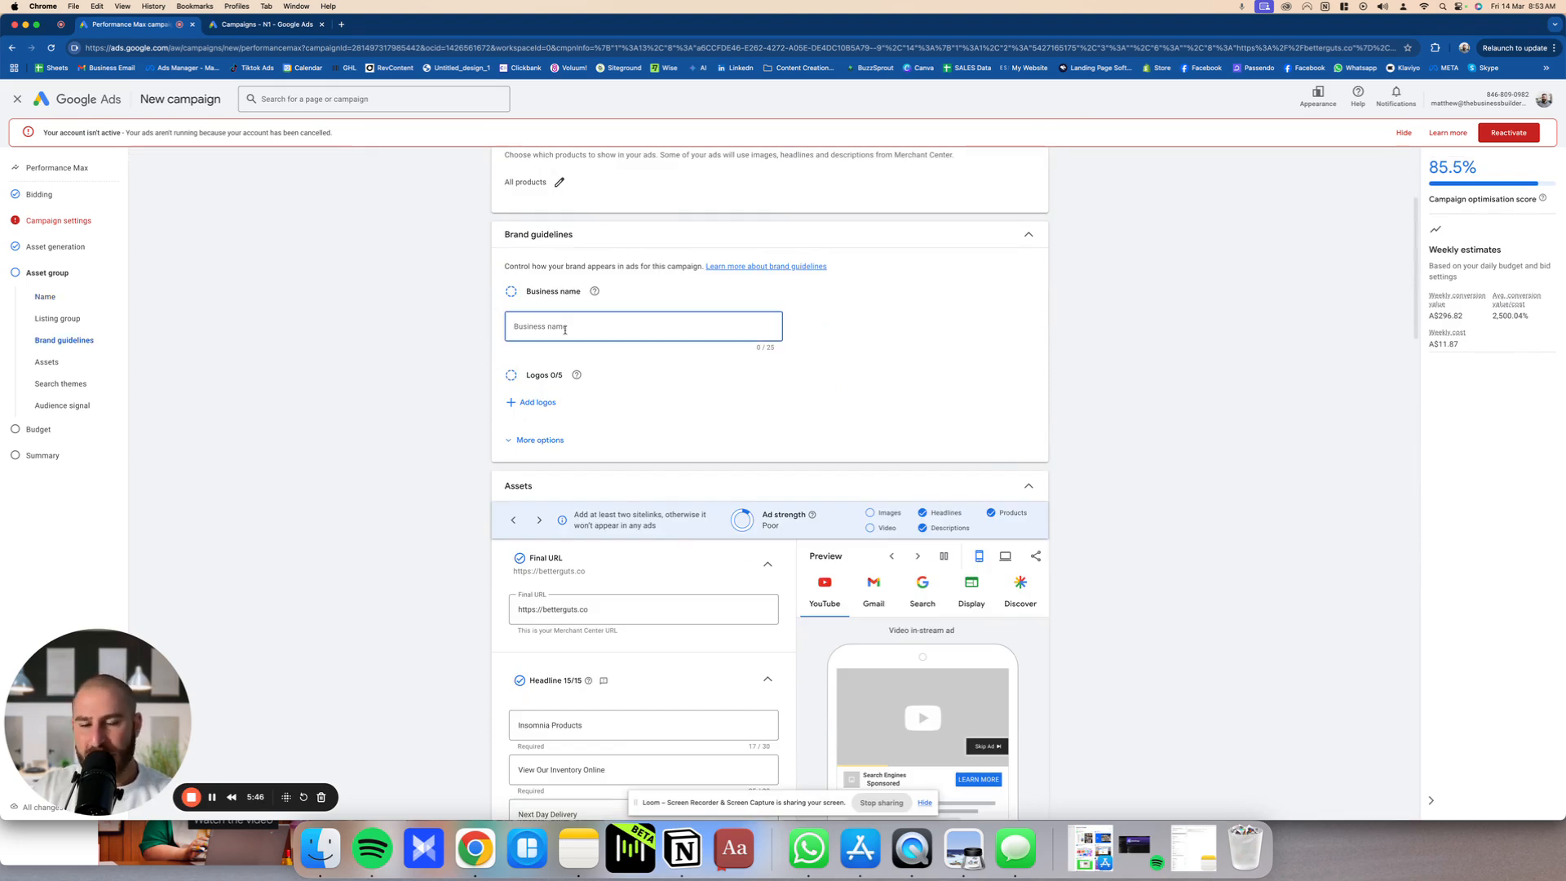
text(Be)
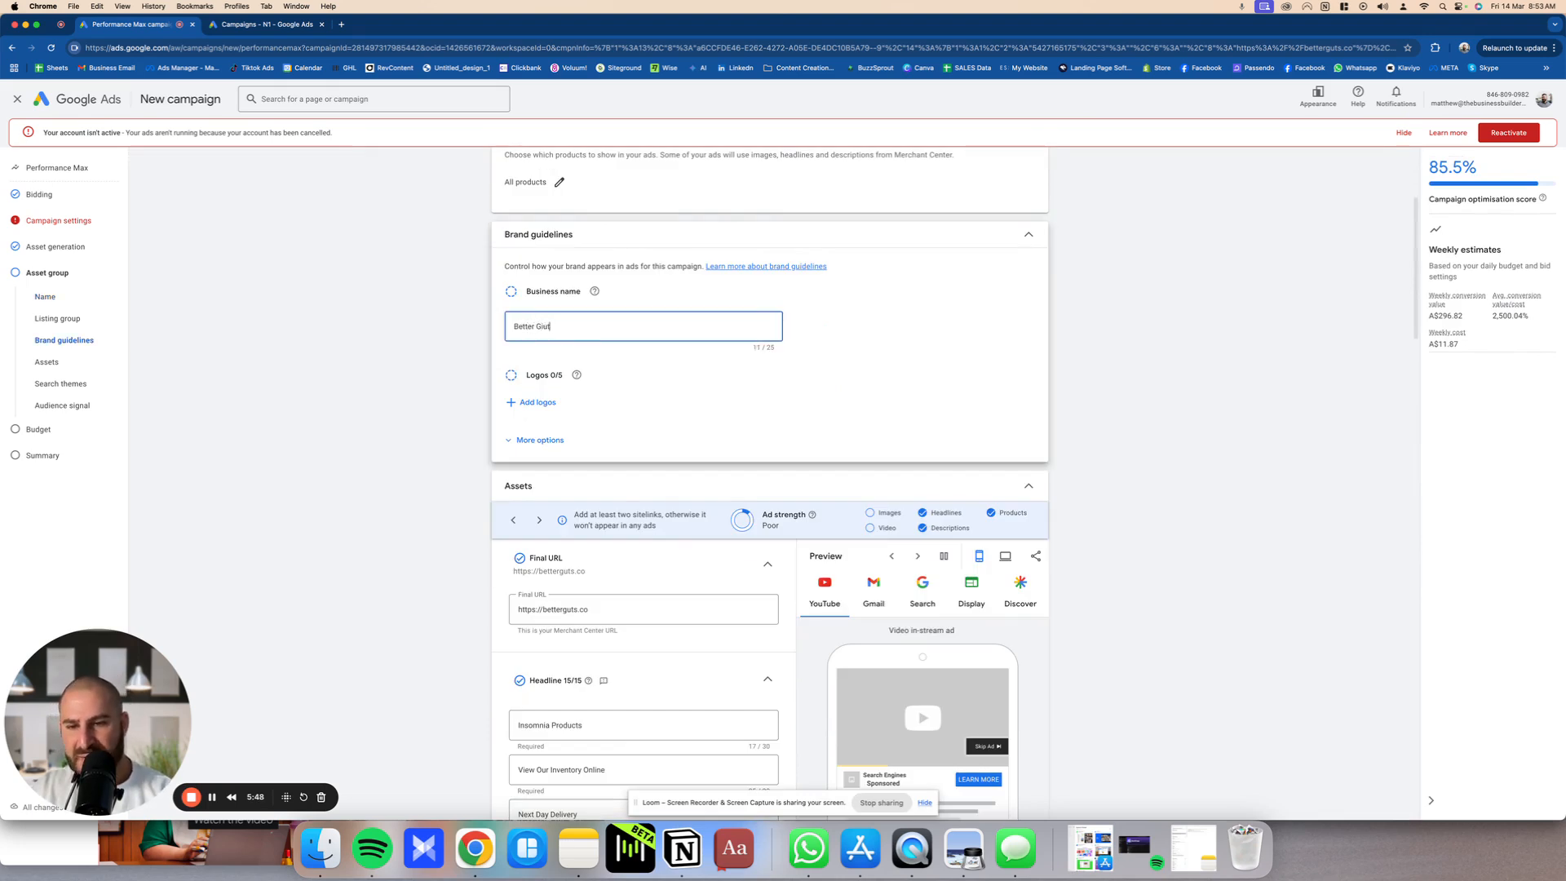
text(tter Guts)
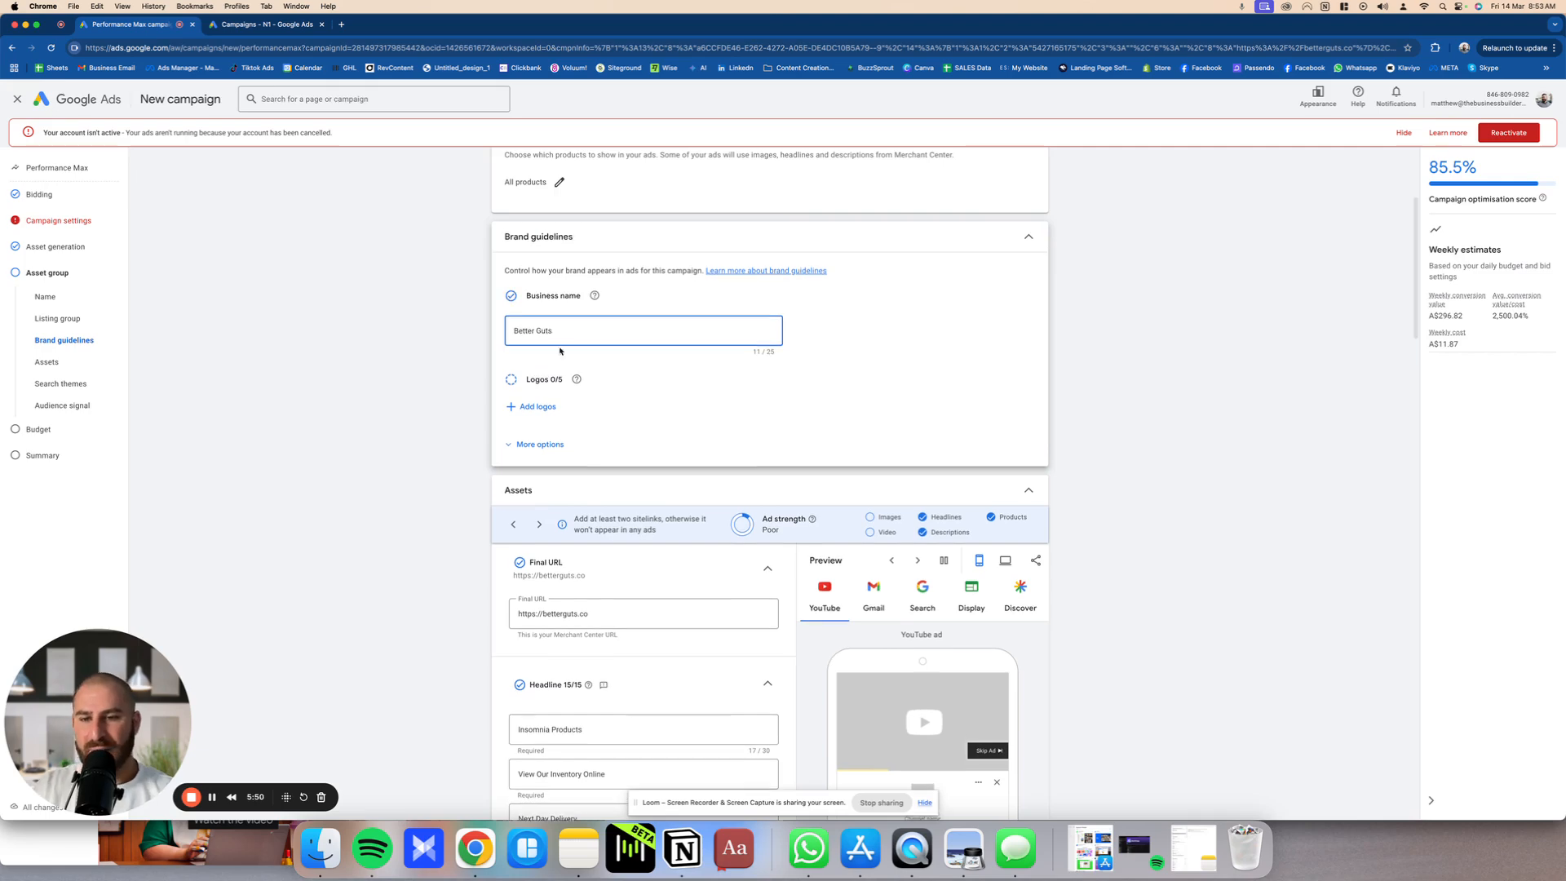
Step: View the logo selection and the customised colour and font options in the brand guidelines without changing them
click(537, 403)
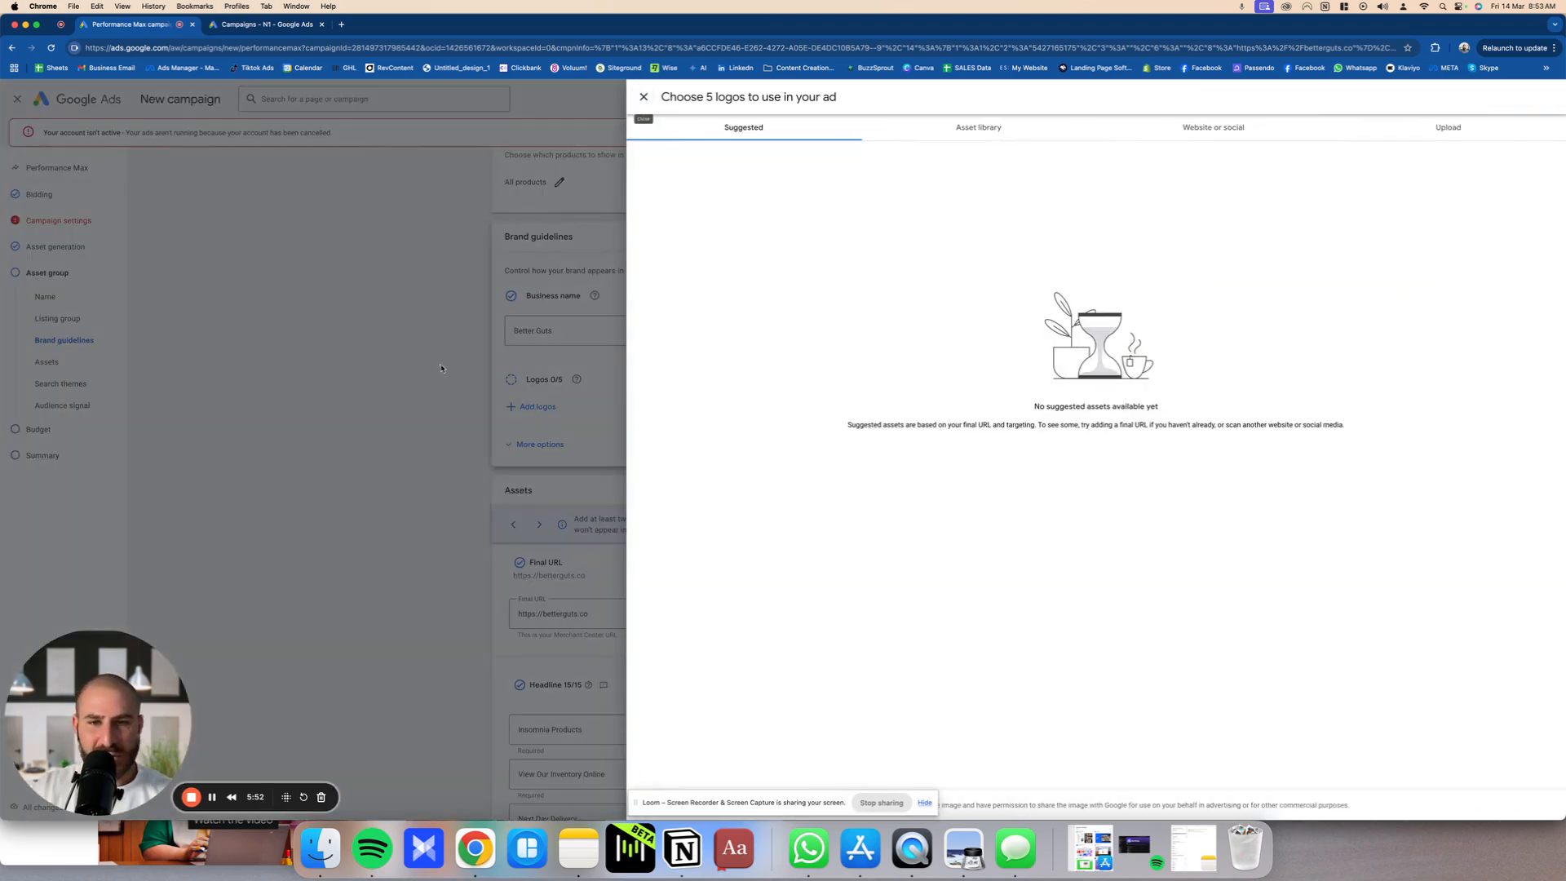
click(642, 96)
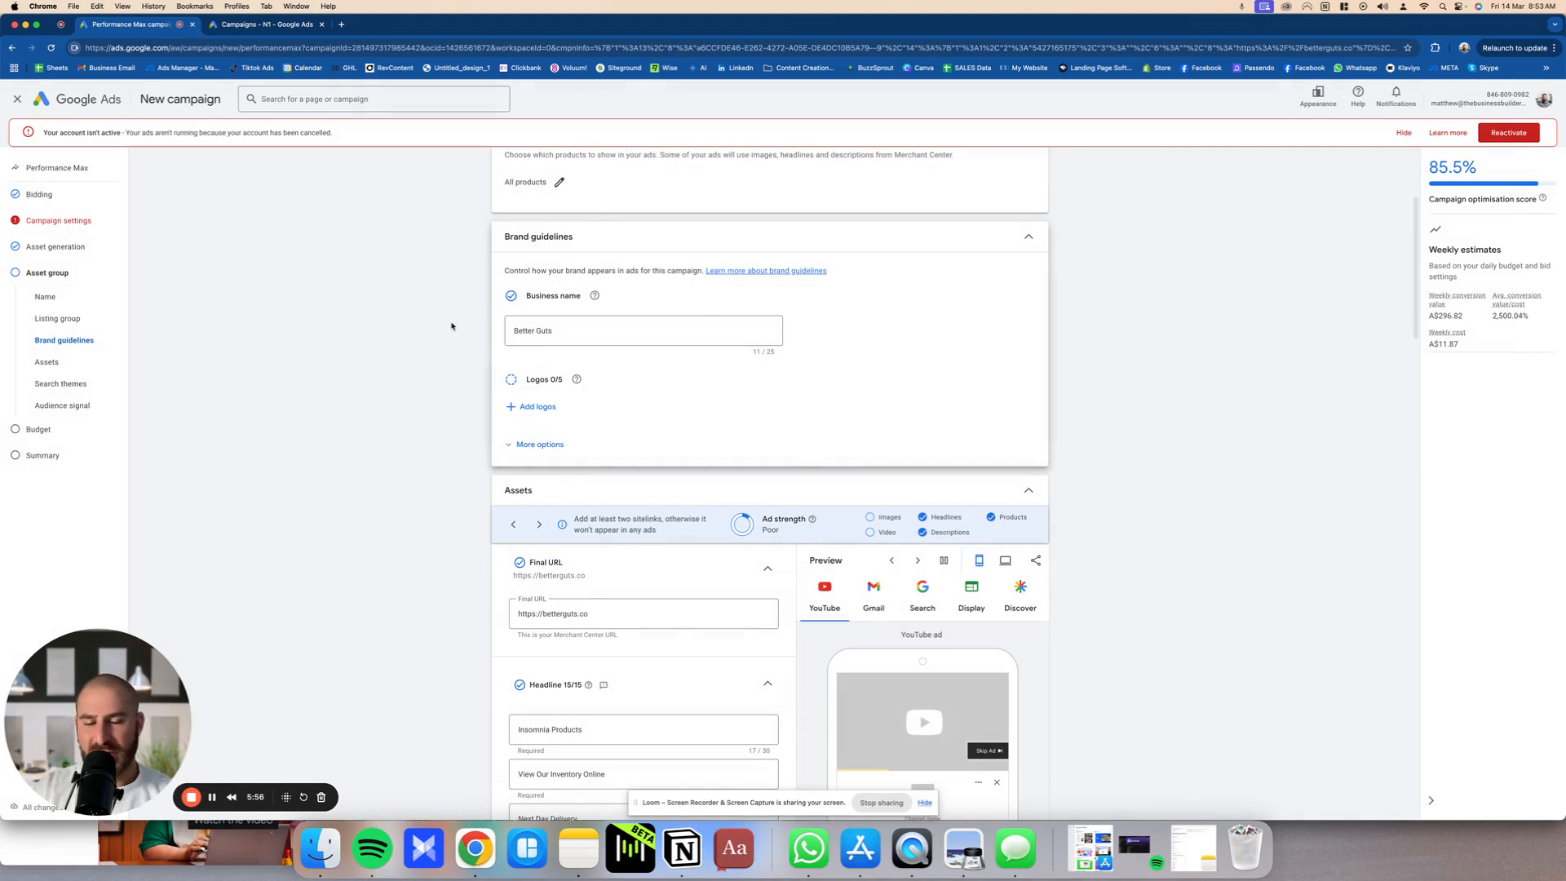
click(563, 445)
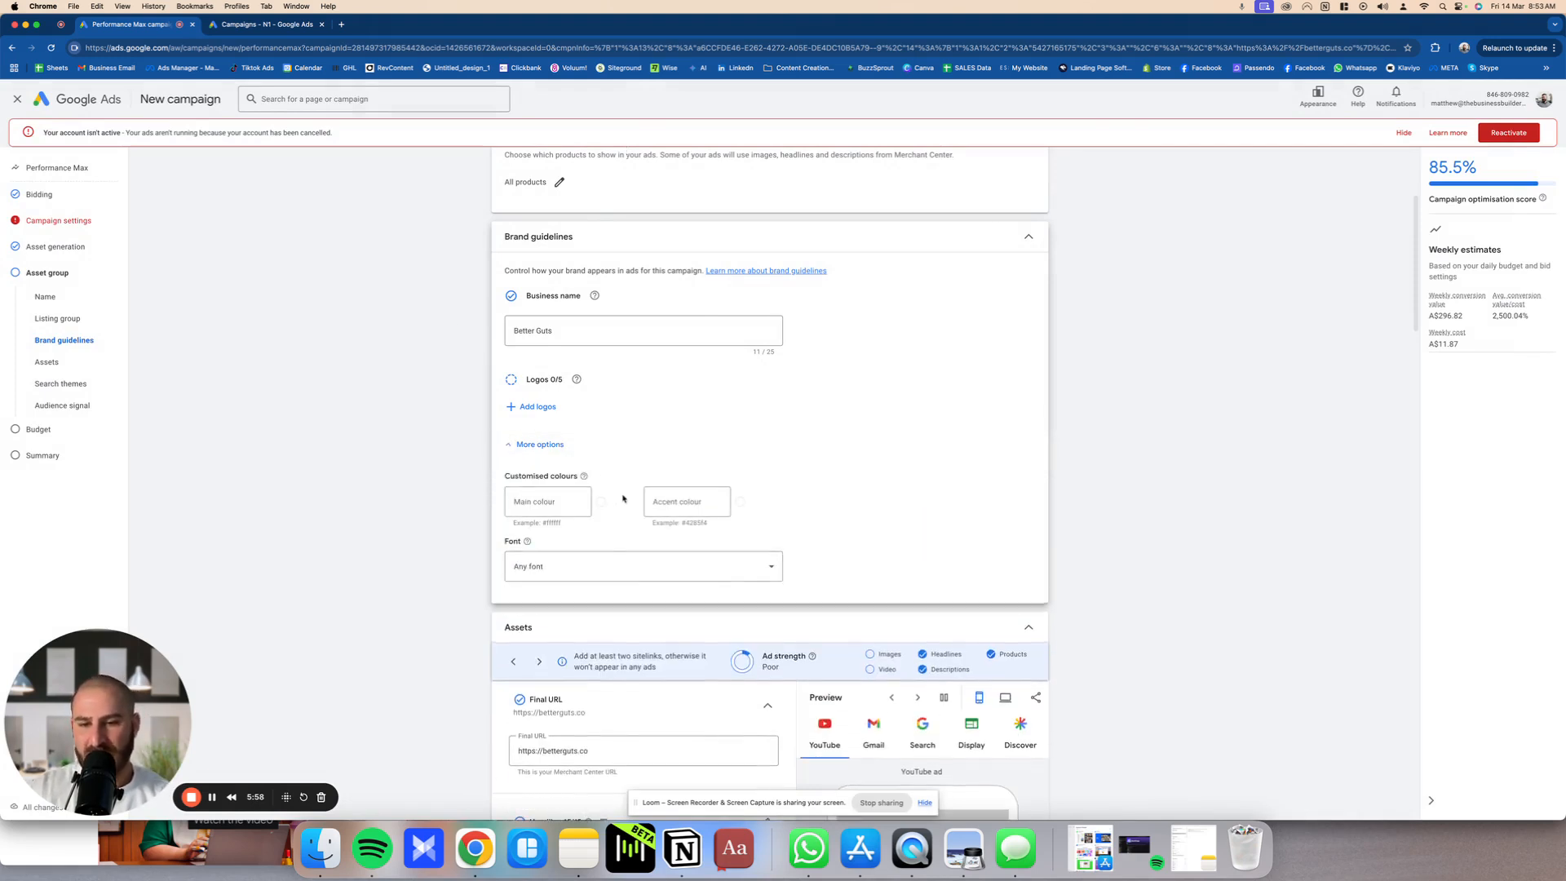
click(510, 444)
Step: Review the asset group's ad strength, descriptions and suggested images, collapsing the headline and long headline sections
scroll(527, 476, down, 5)
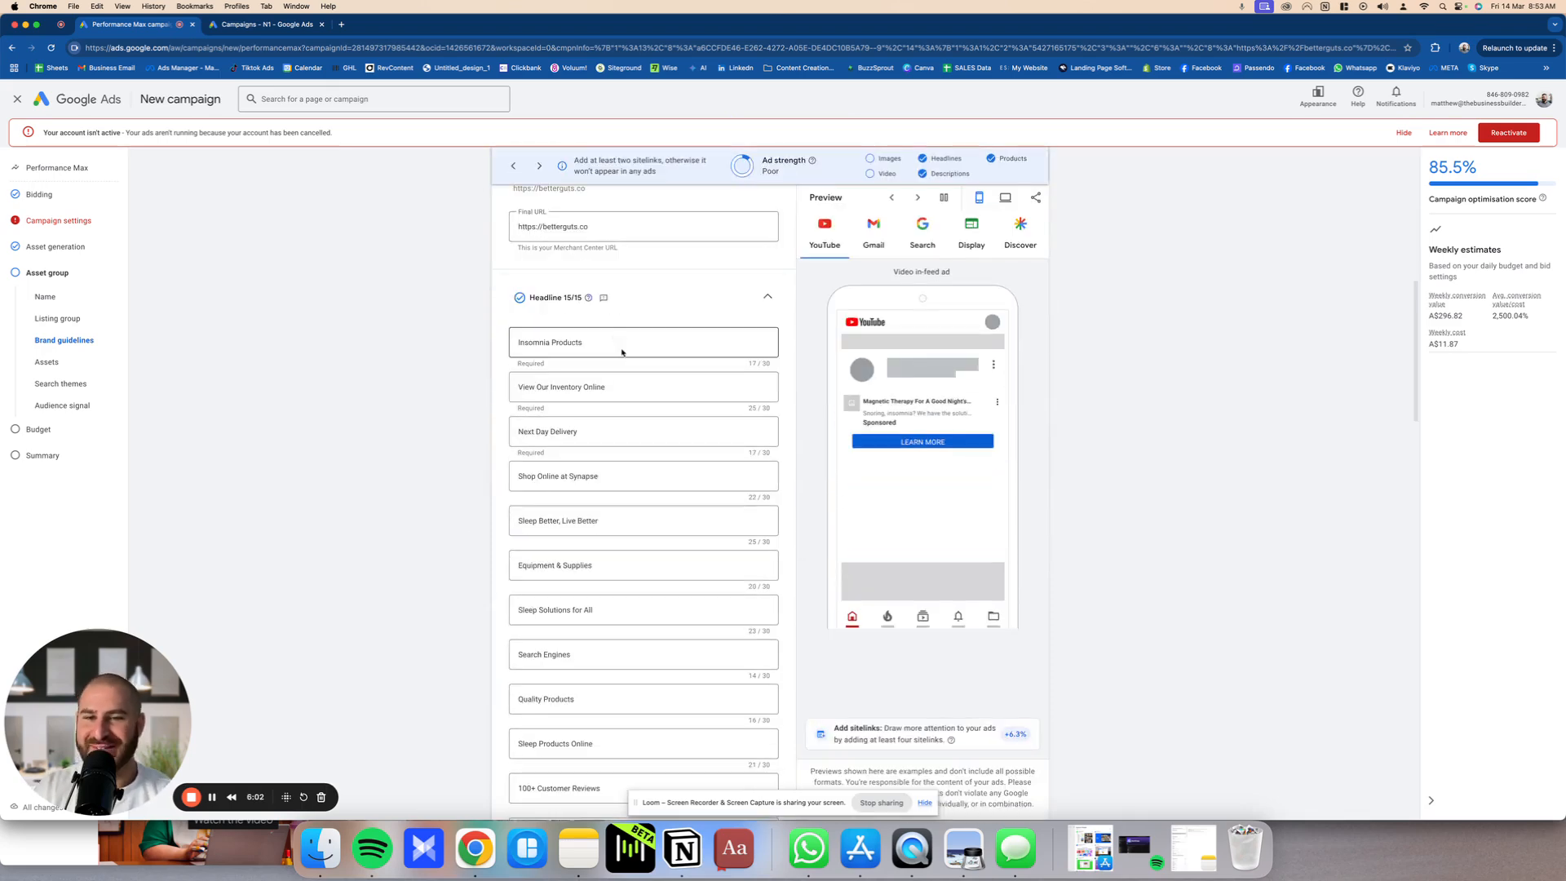
click(624, 340)
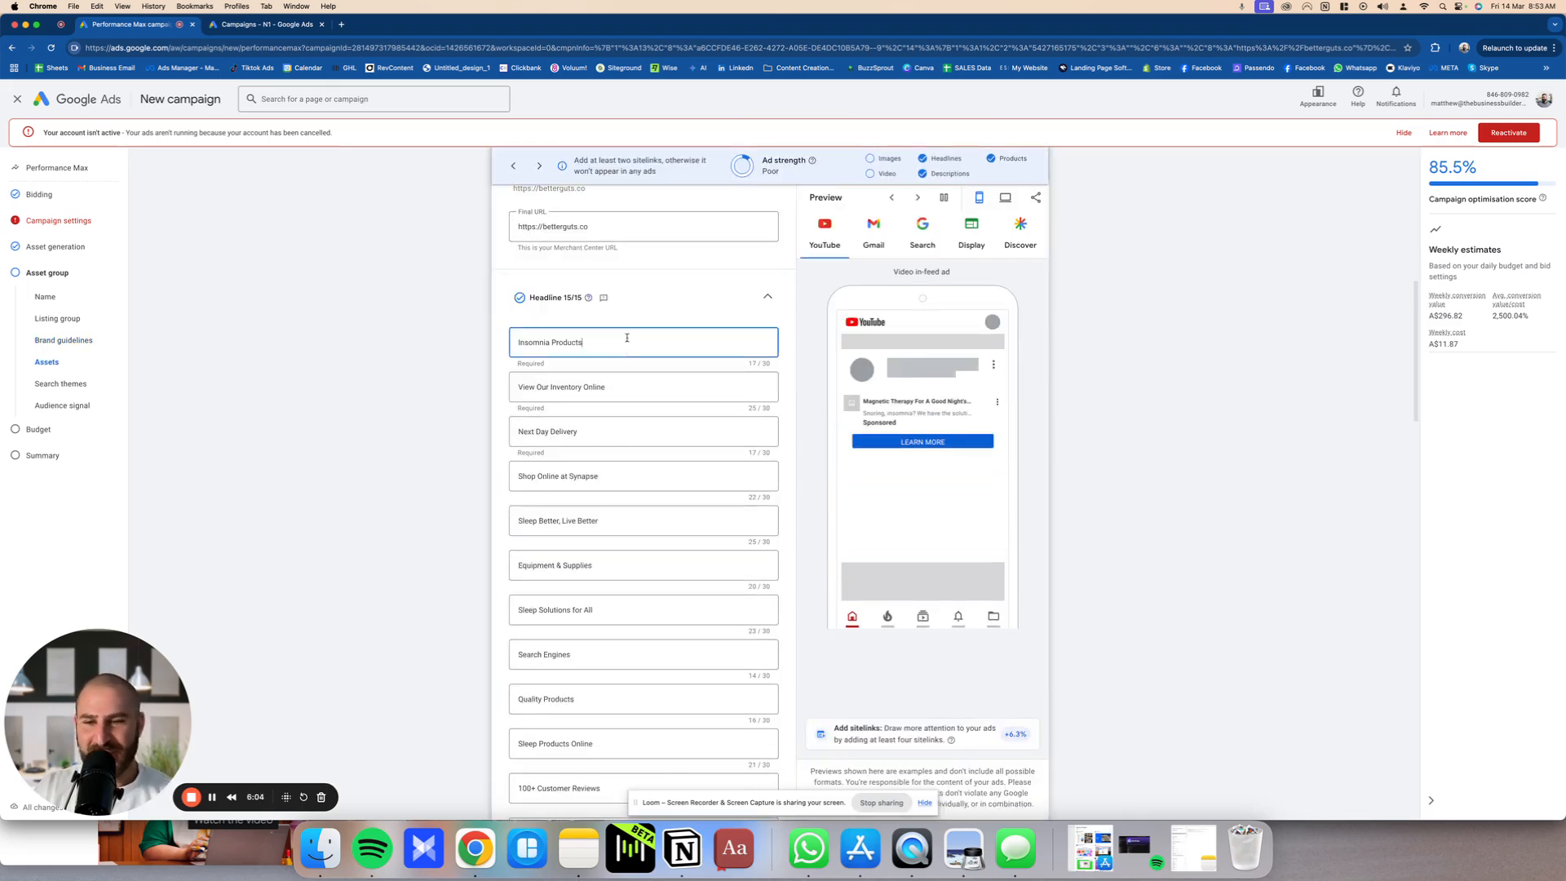
triple_click(627, 338)
drag(561, 297, 580, 302)
click(582, 302)
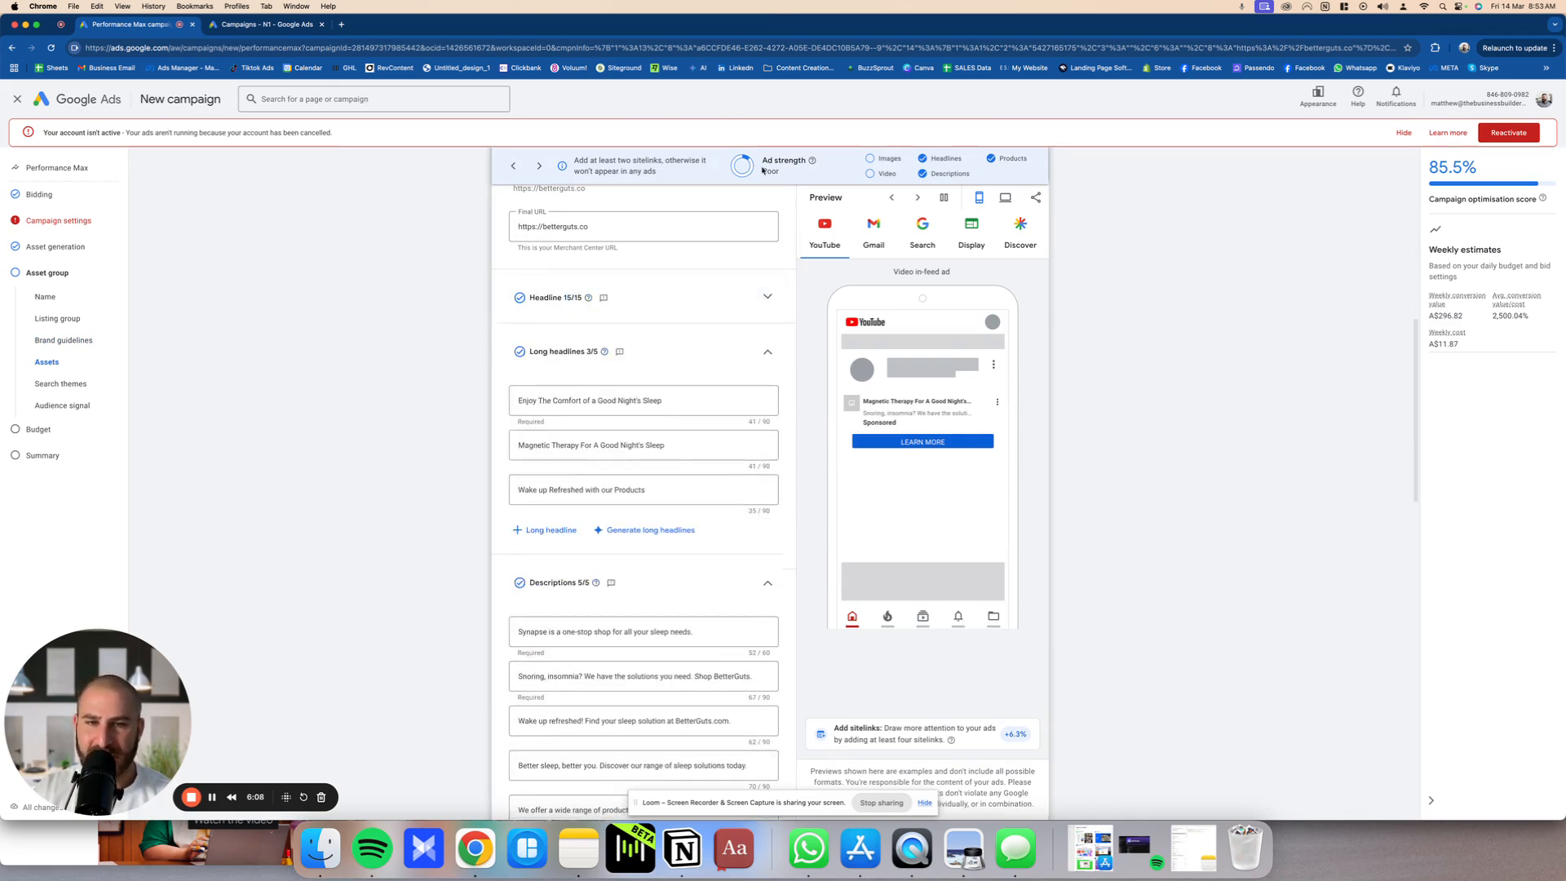
drag(808, 162, 757, 160)
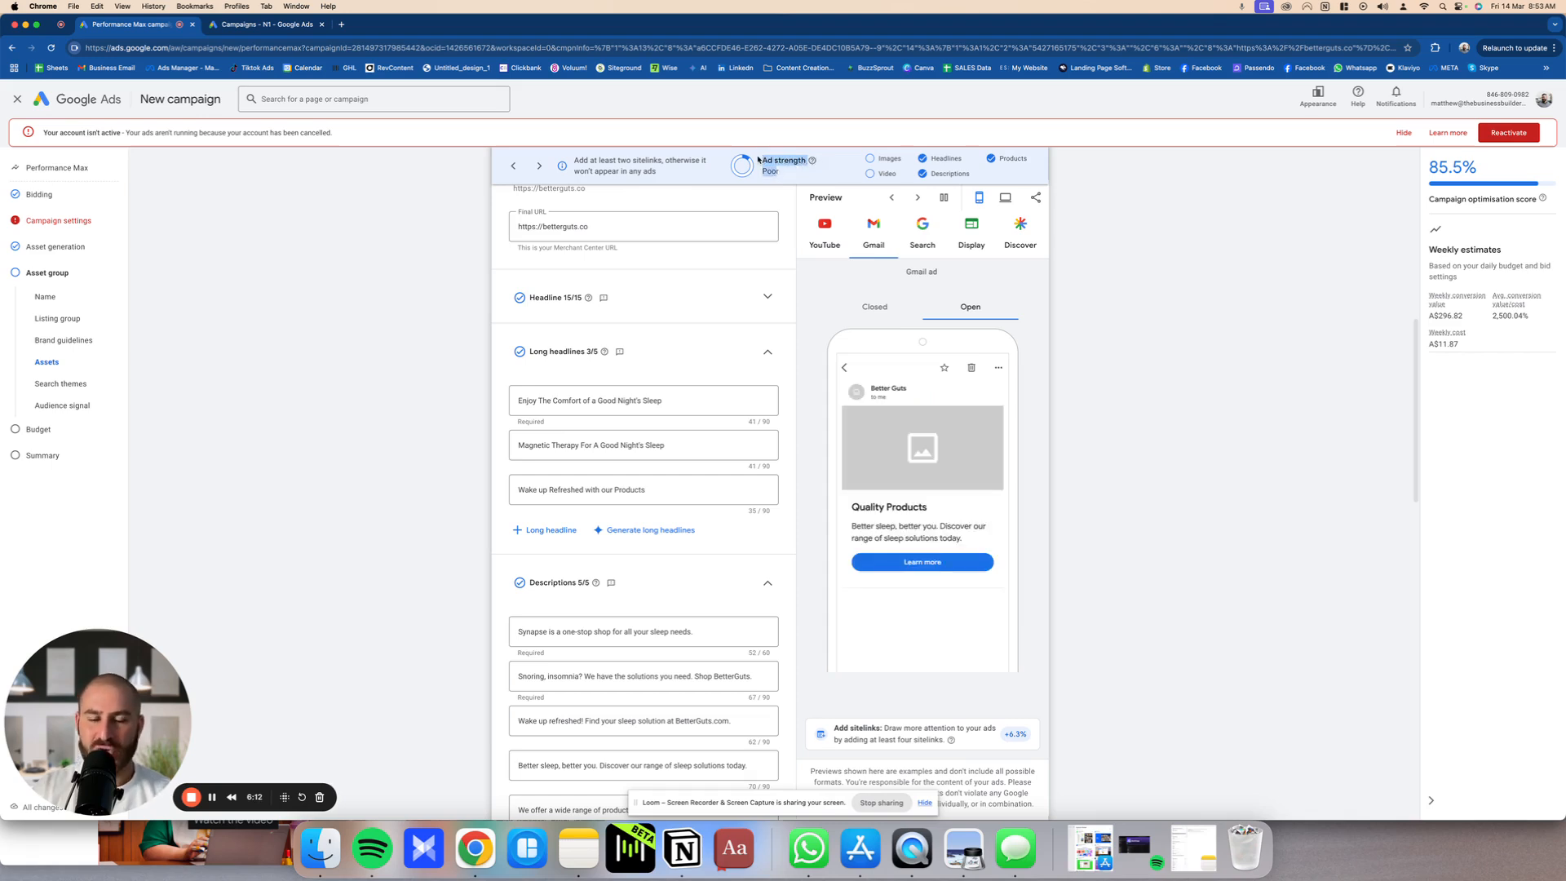
click(563, 352)
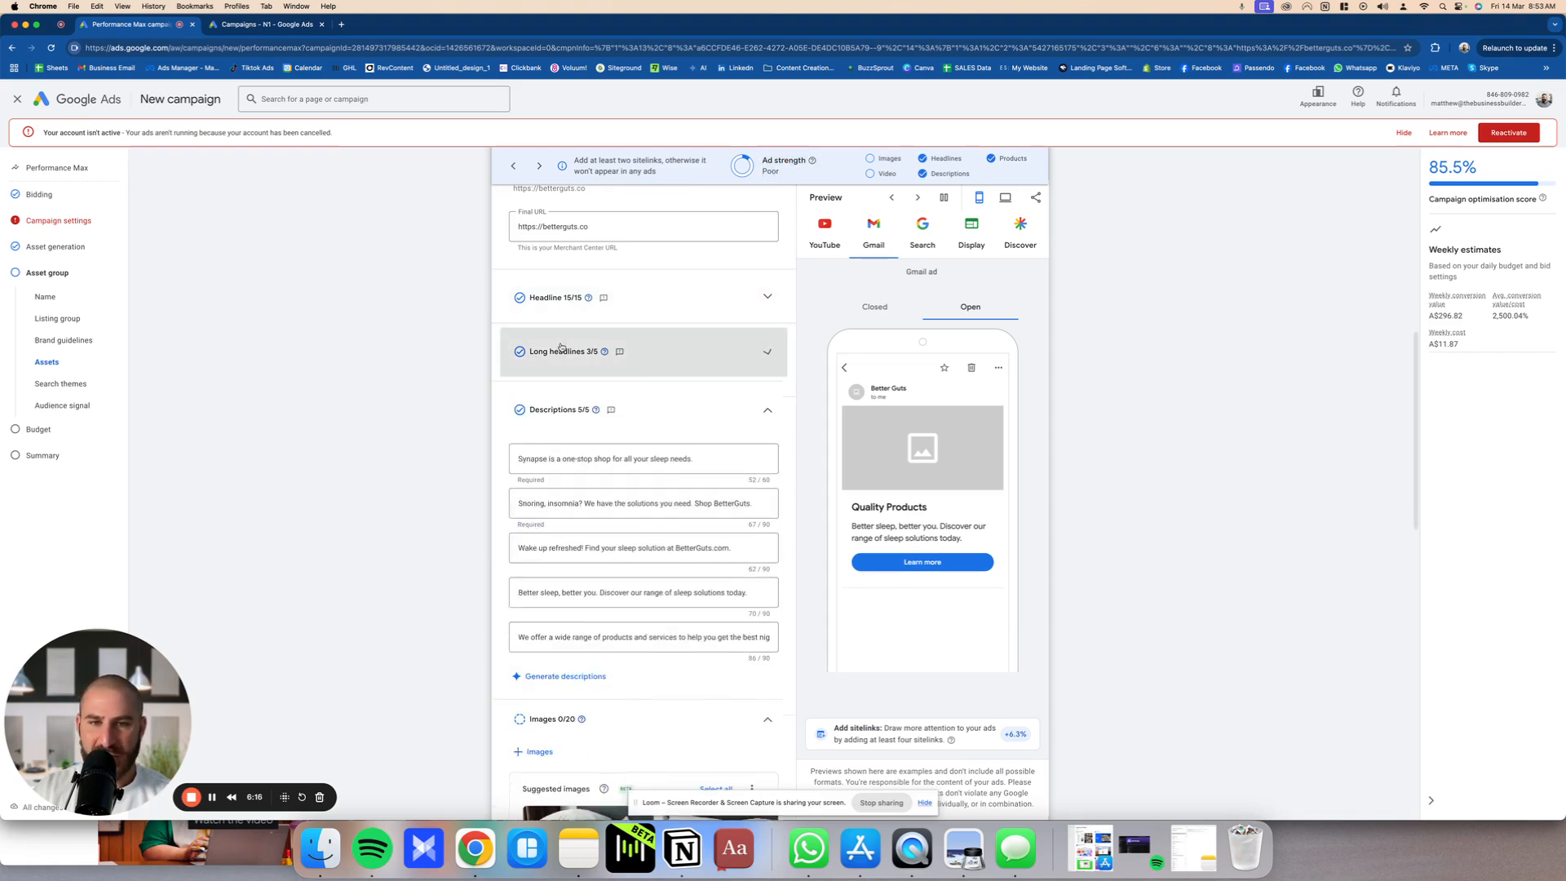
drag(881, 153, 900, 174)
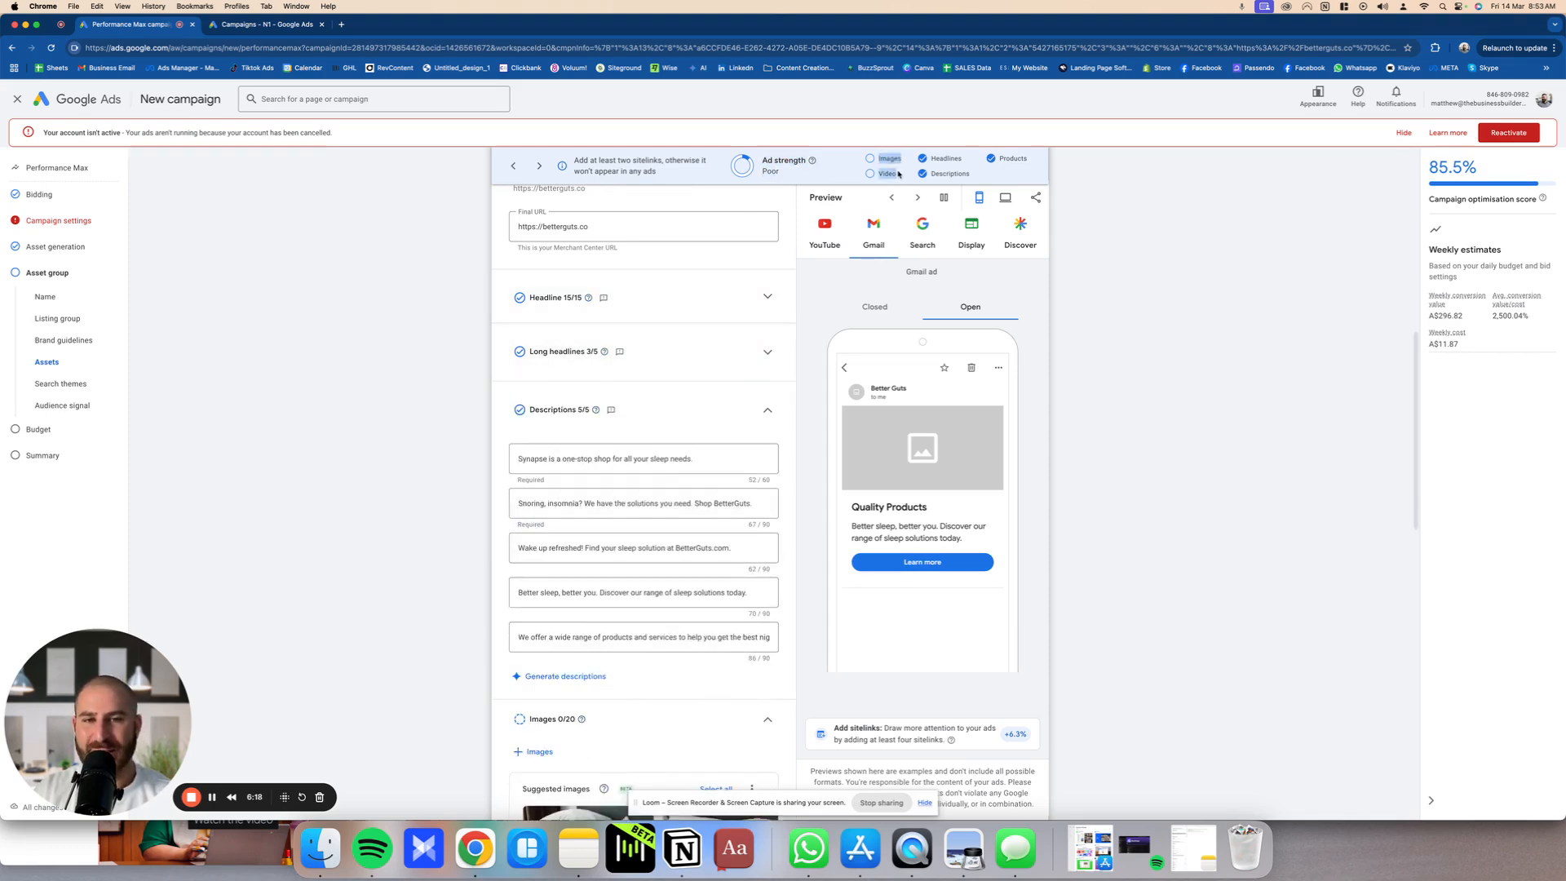
scroll(483, 444, up, 6)
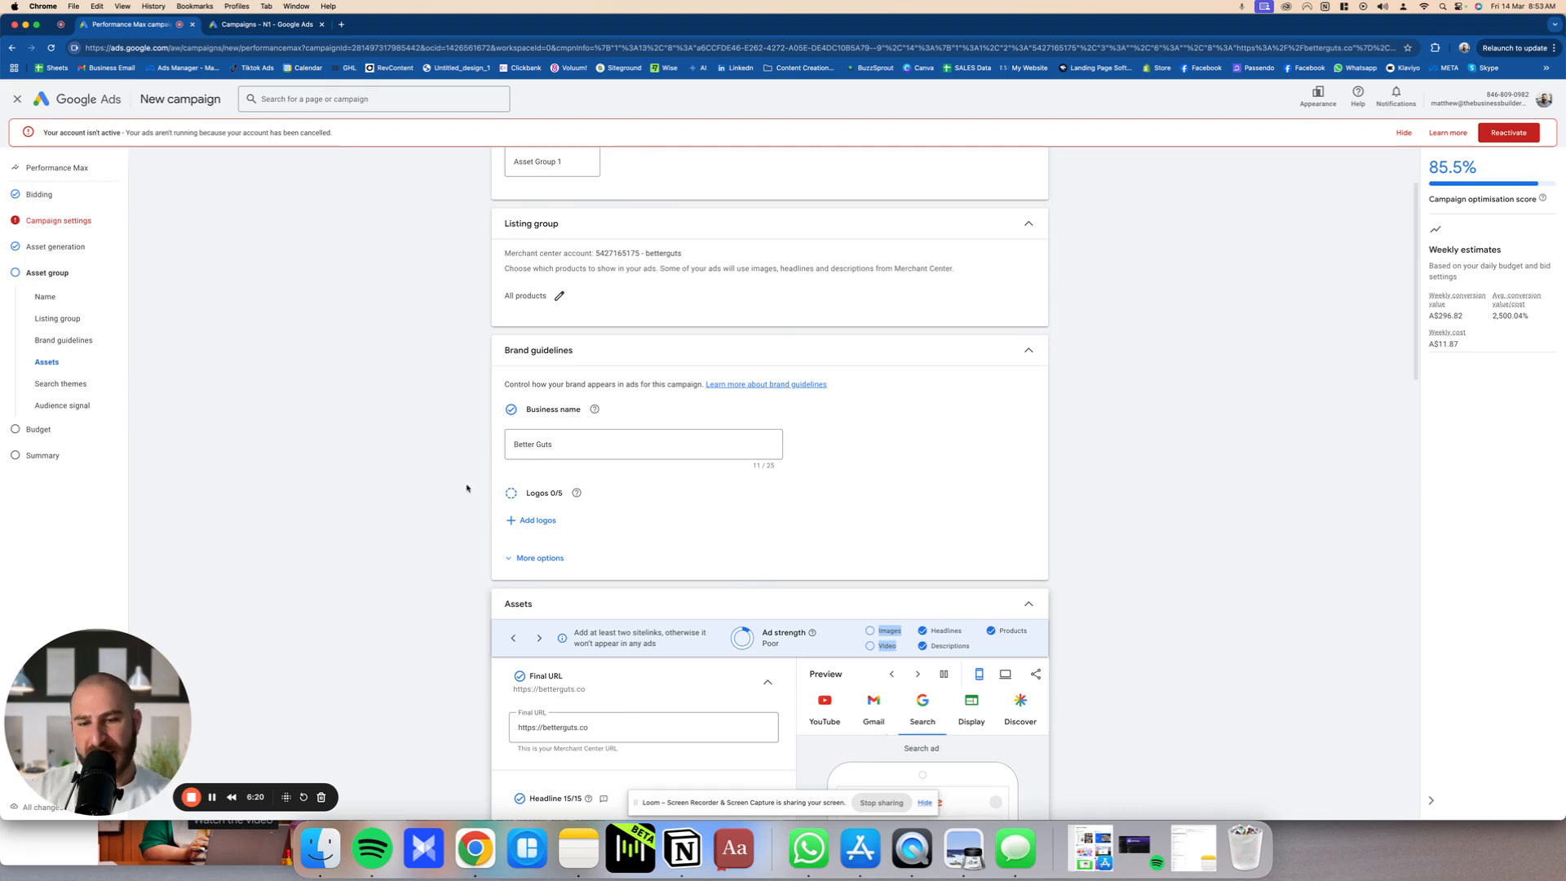
scroll(468, 491, down, 10)
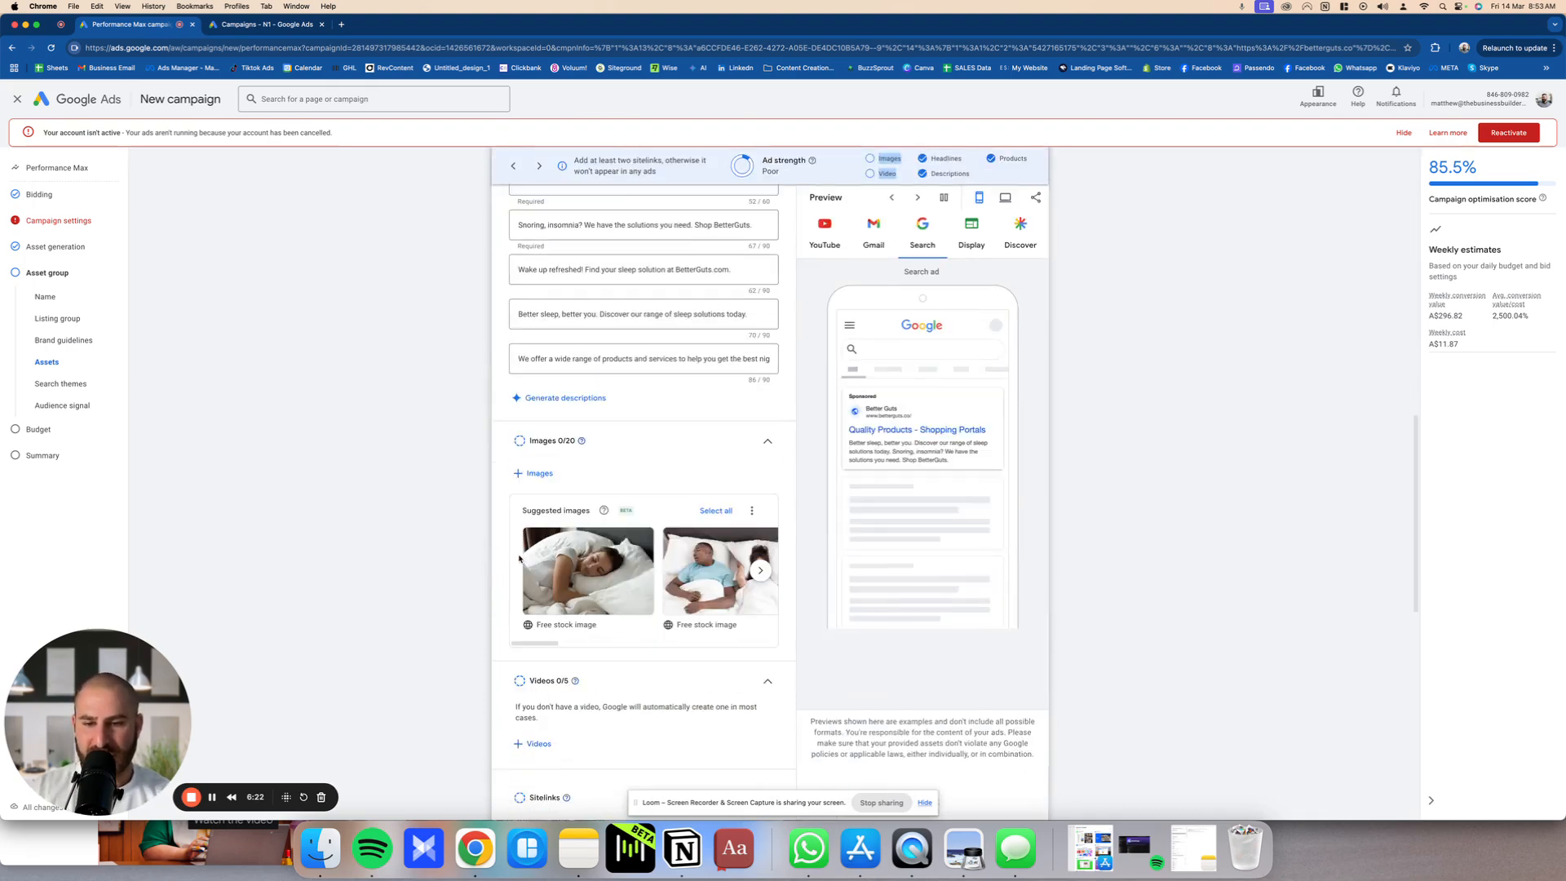
Step: Add suggested images to the asset group until all 20 image slots are filled
click(588, 571)
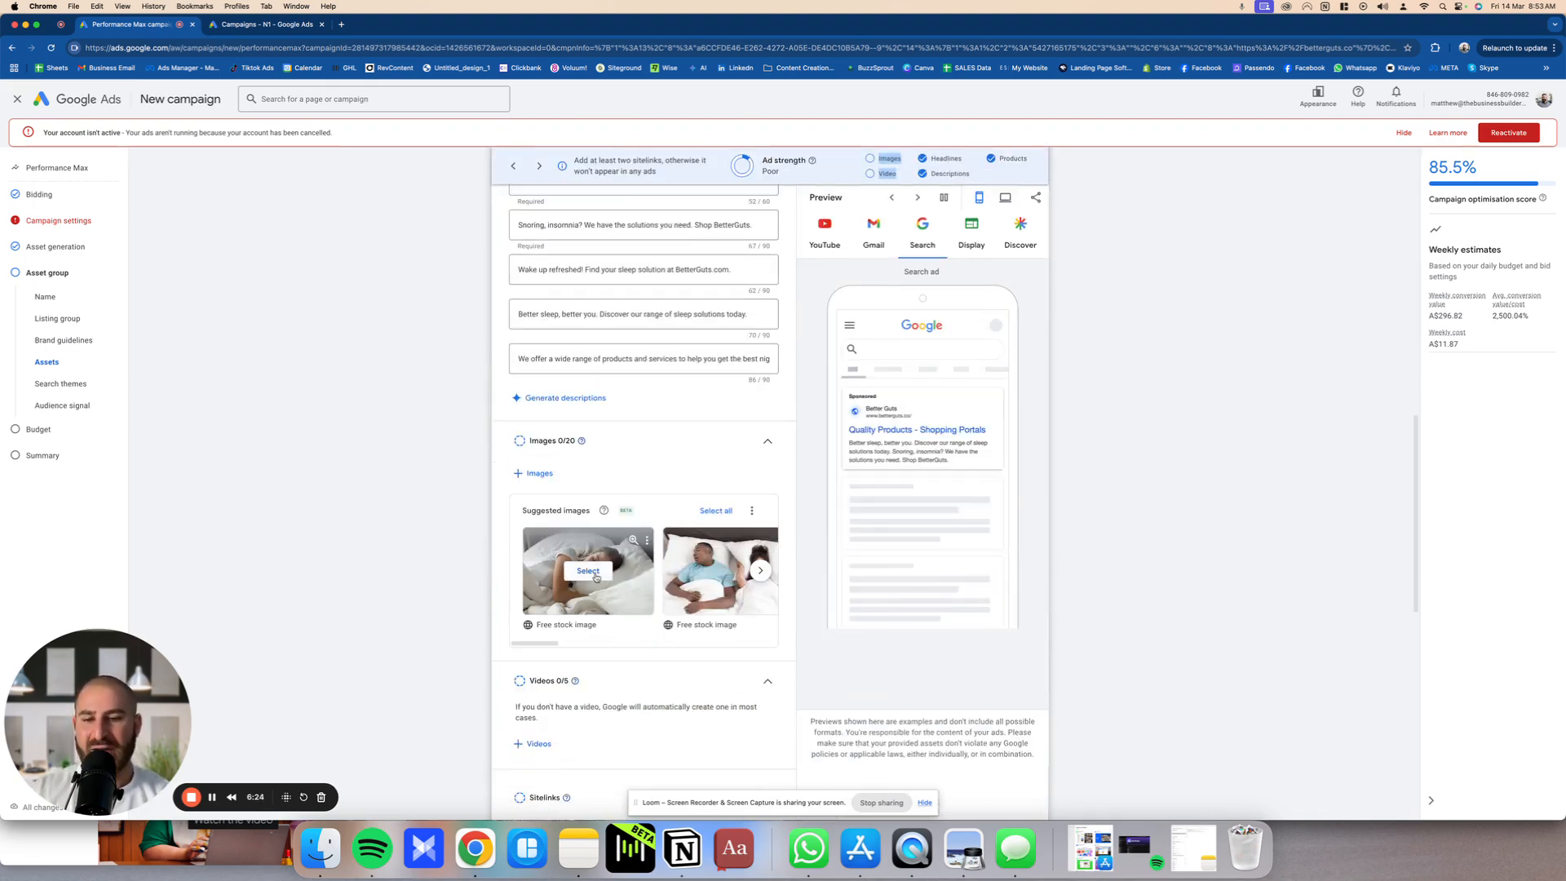
click(719, 572)
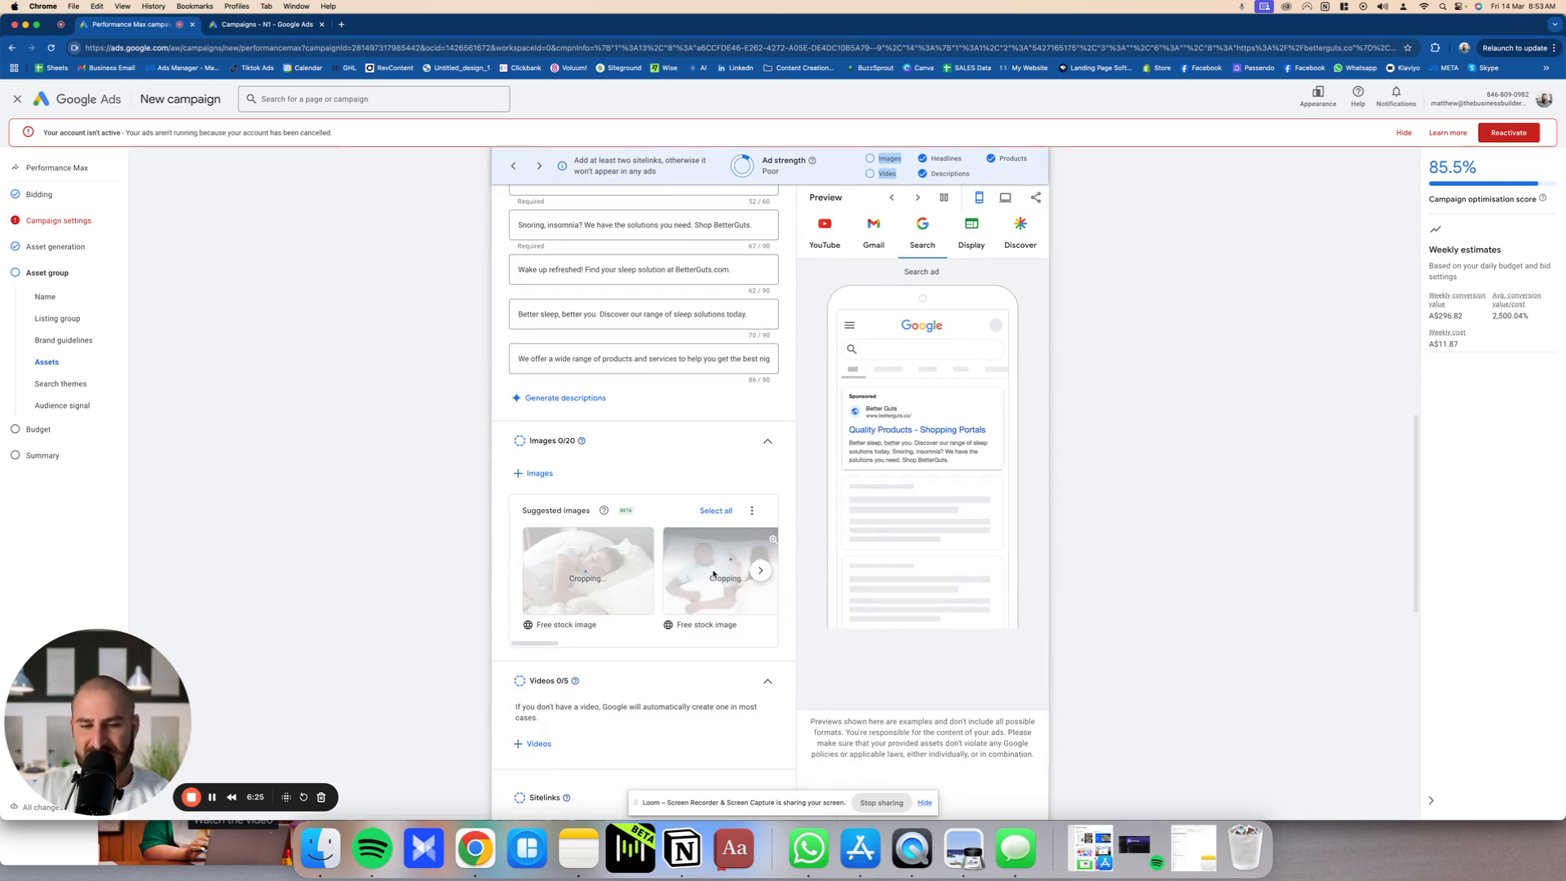
click(761, 573)
click(584, 586)
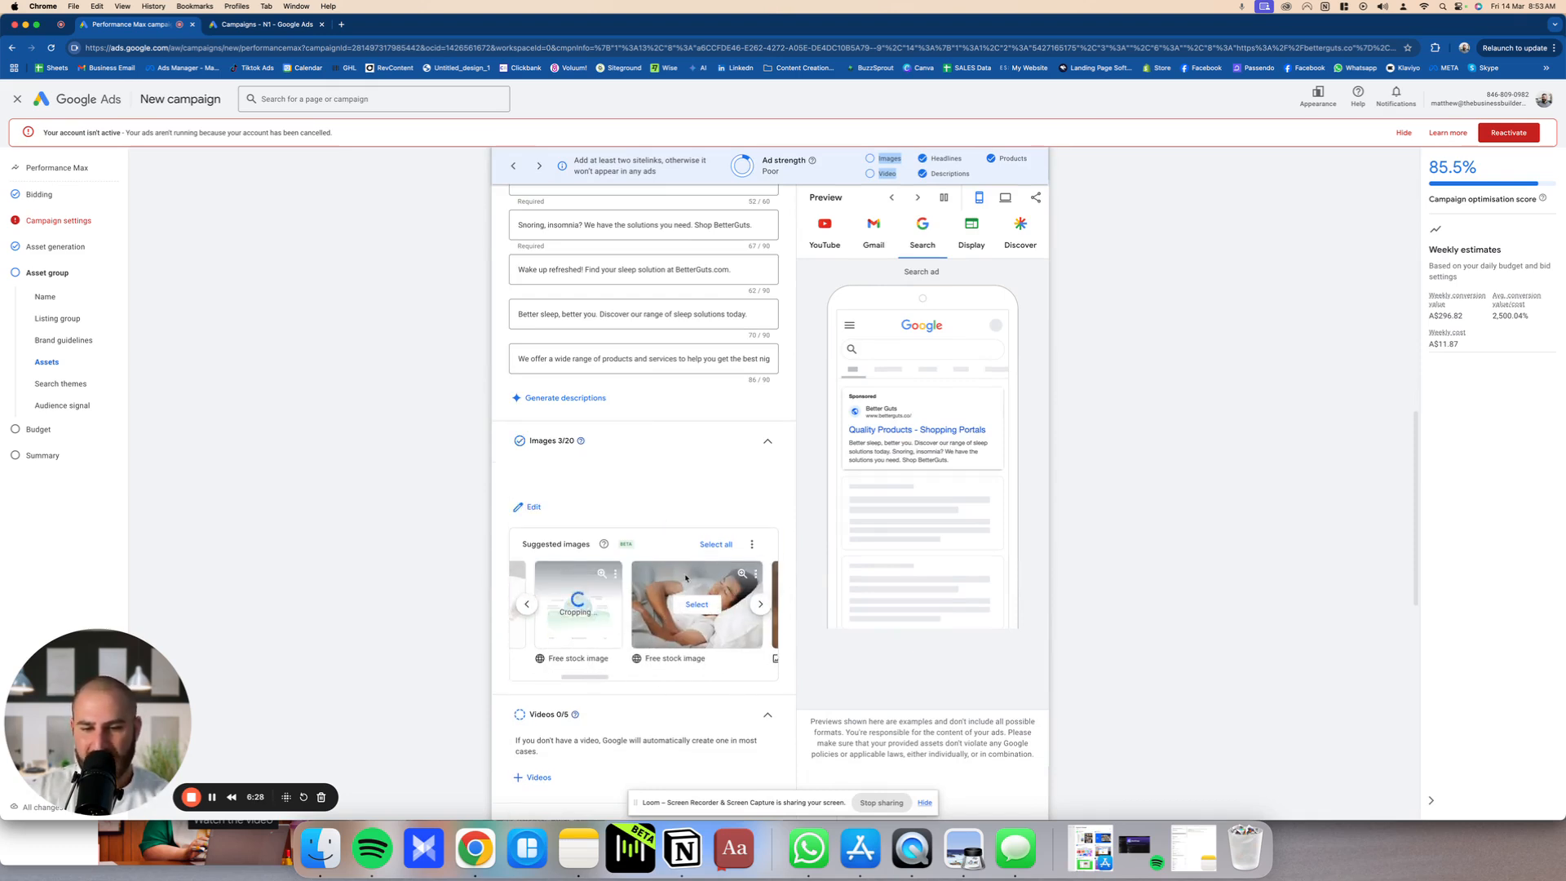
click(697, 605)
click(760, 605)
click(743, 605)
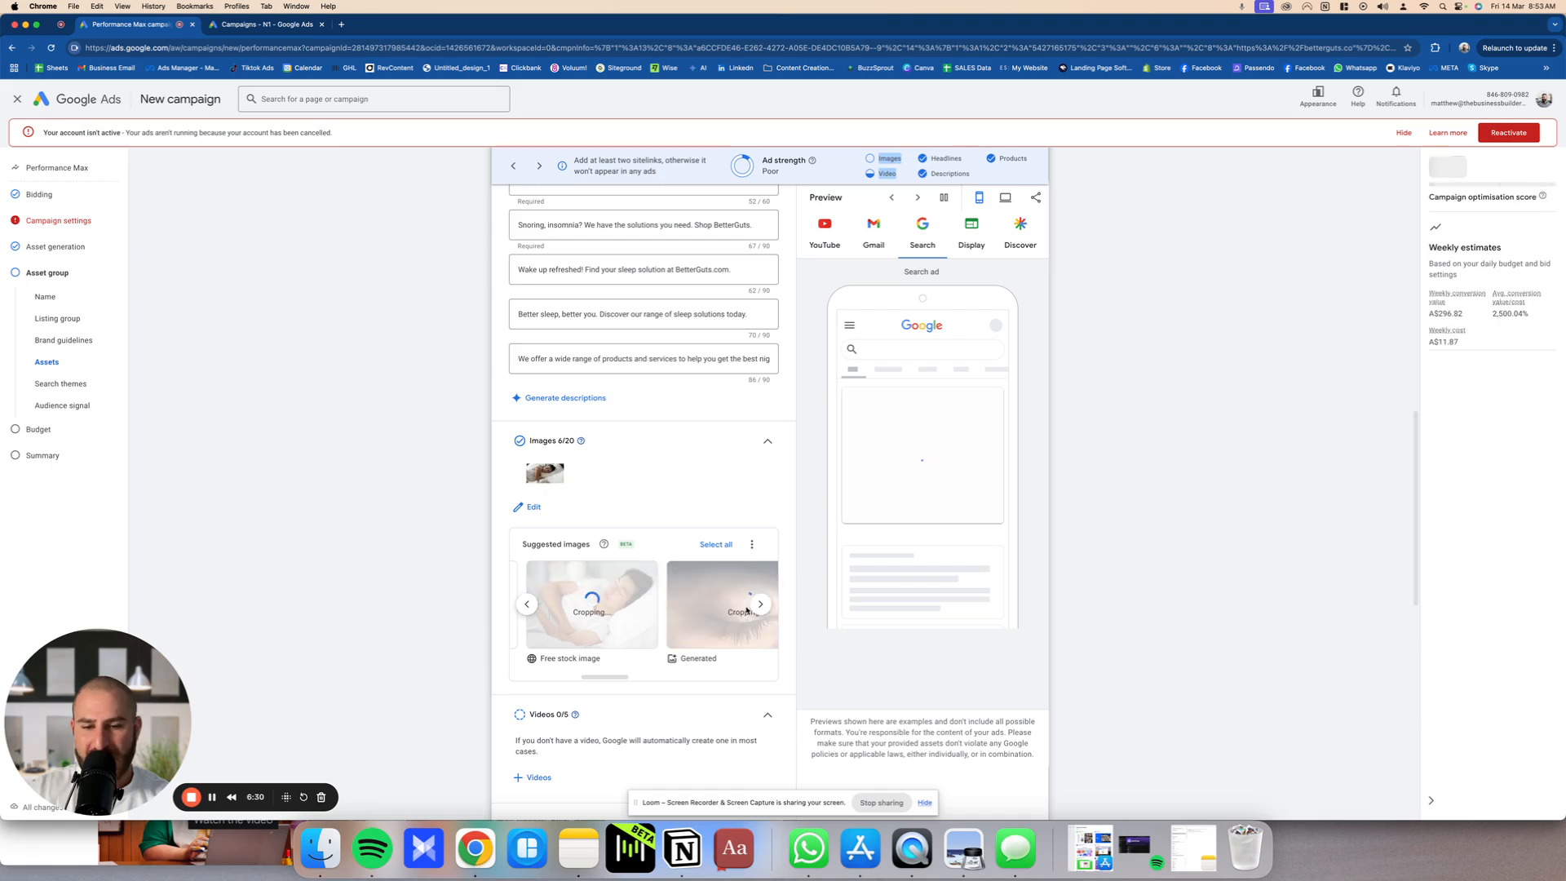
click(760, 604)
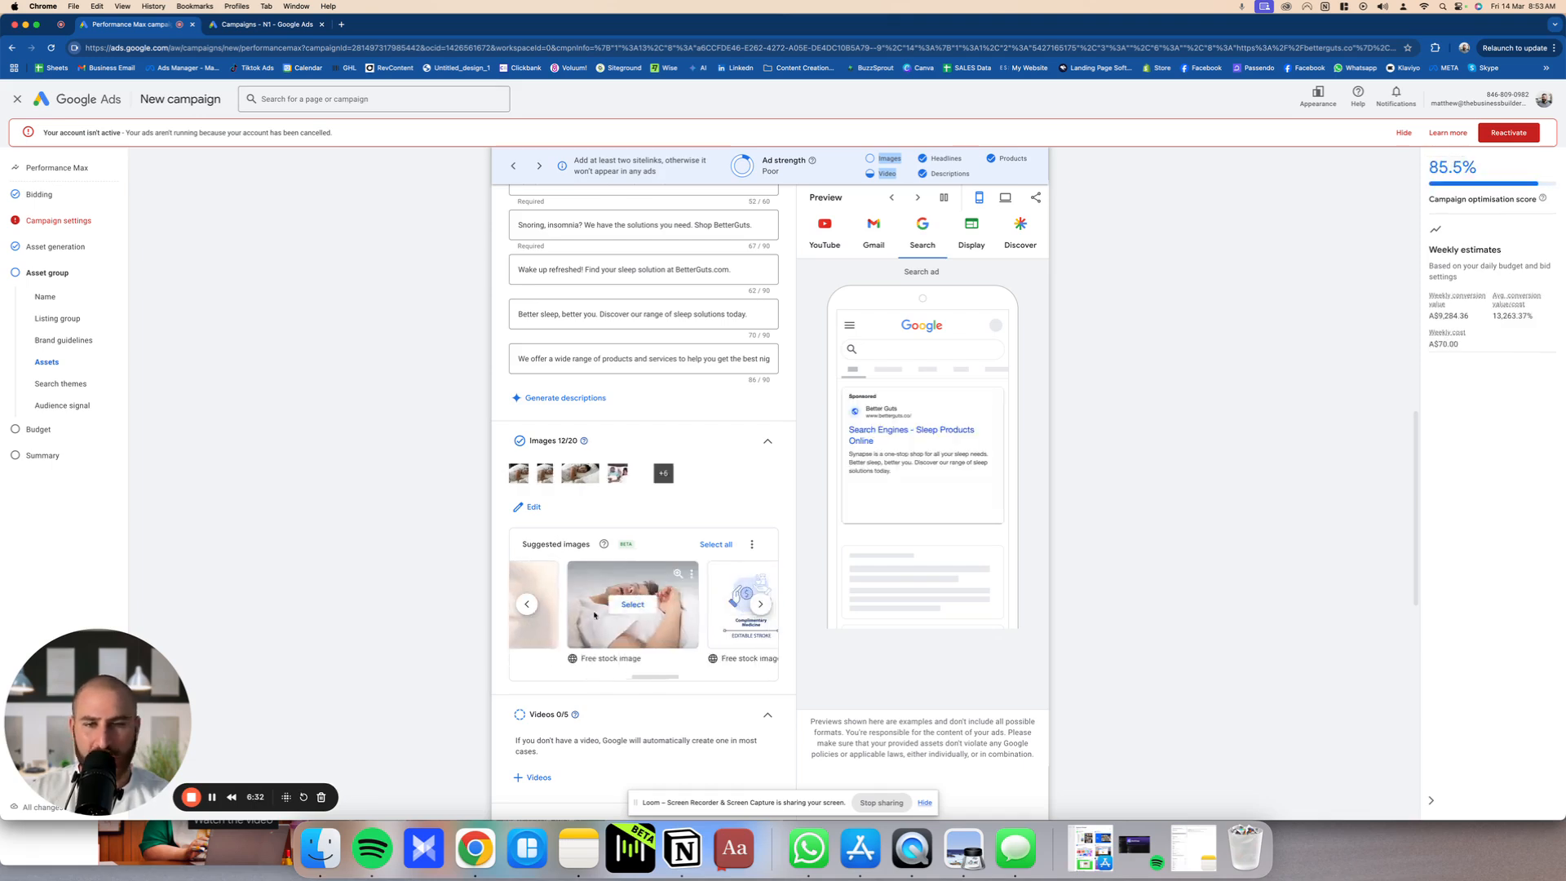
click(639, 608)
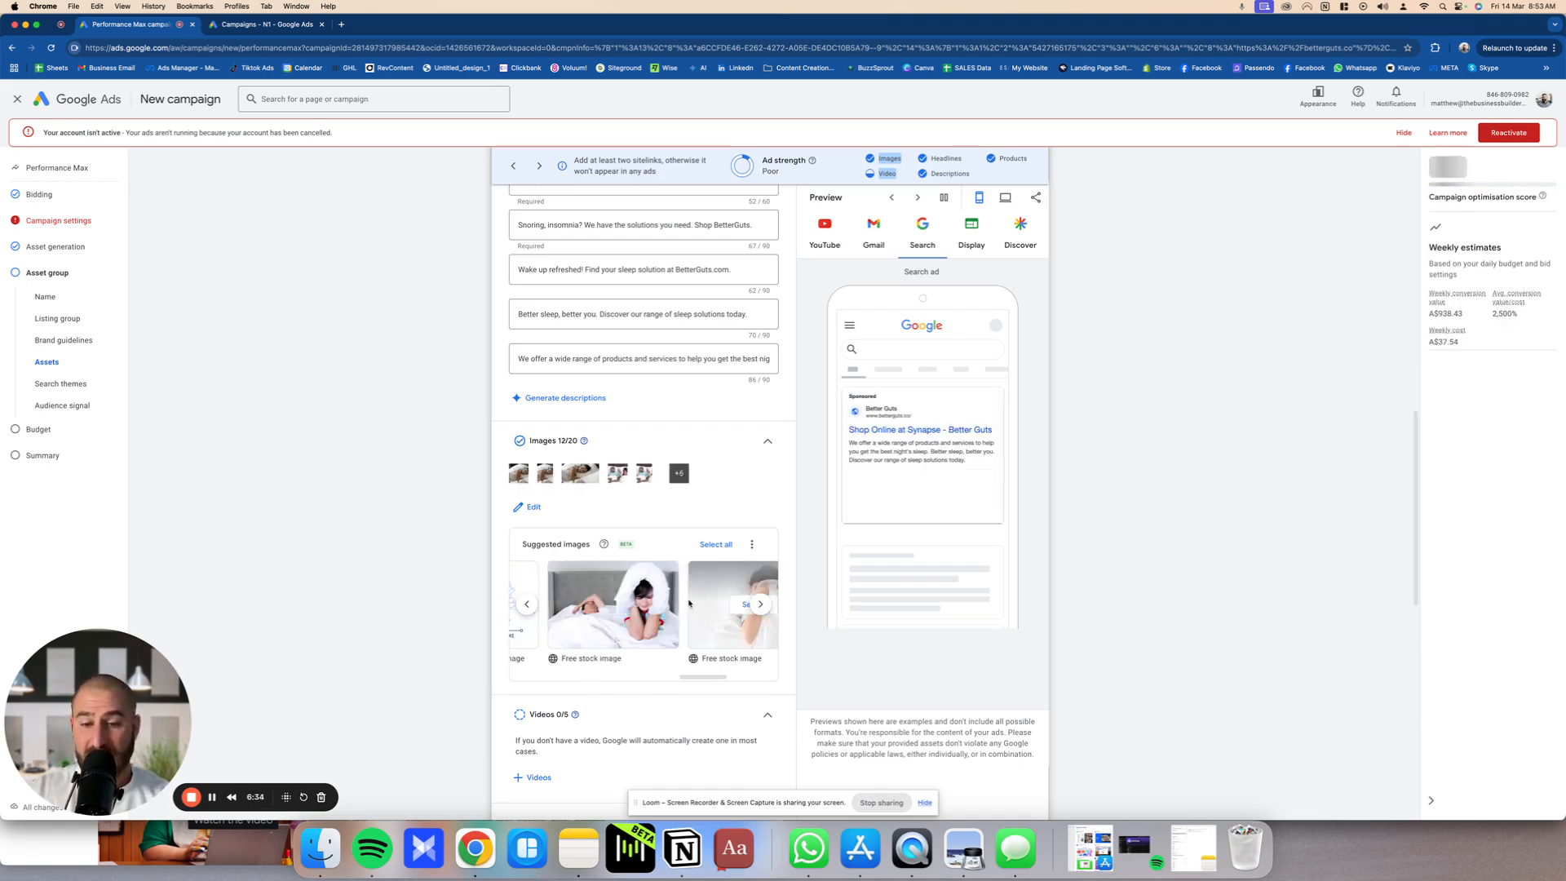
click(667, 616)
scroll(667, 616, right, 1)
click(680, 612)
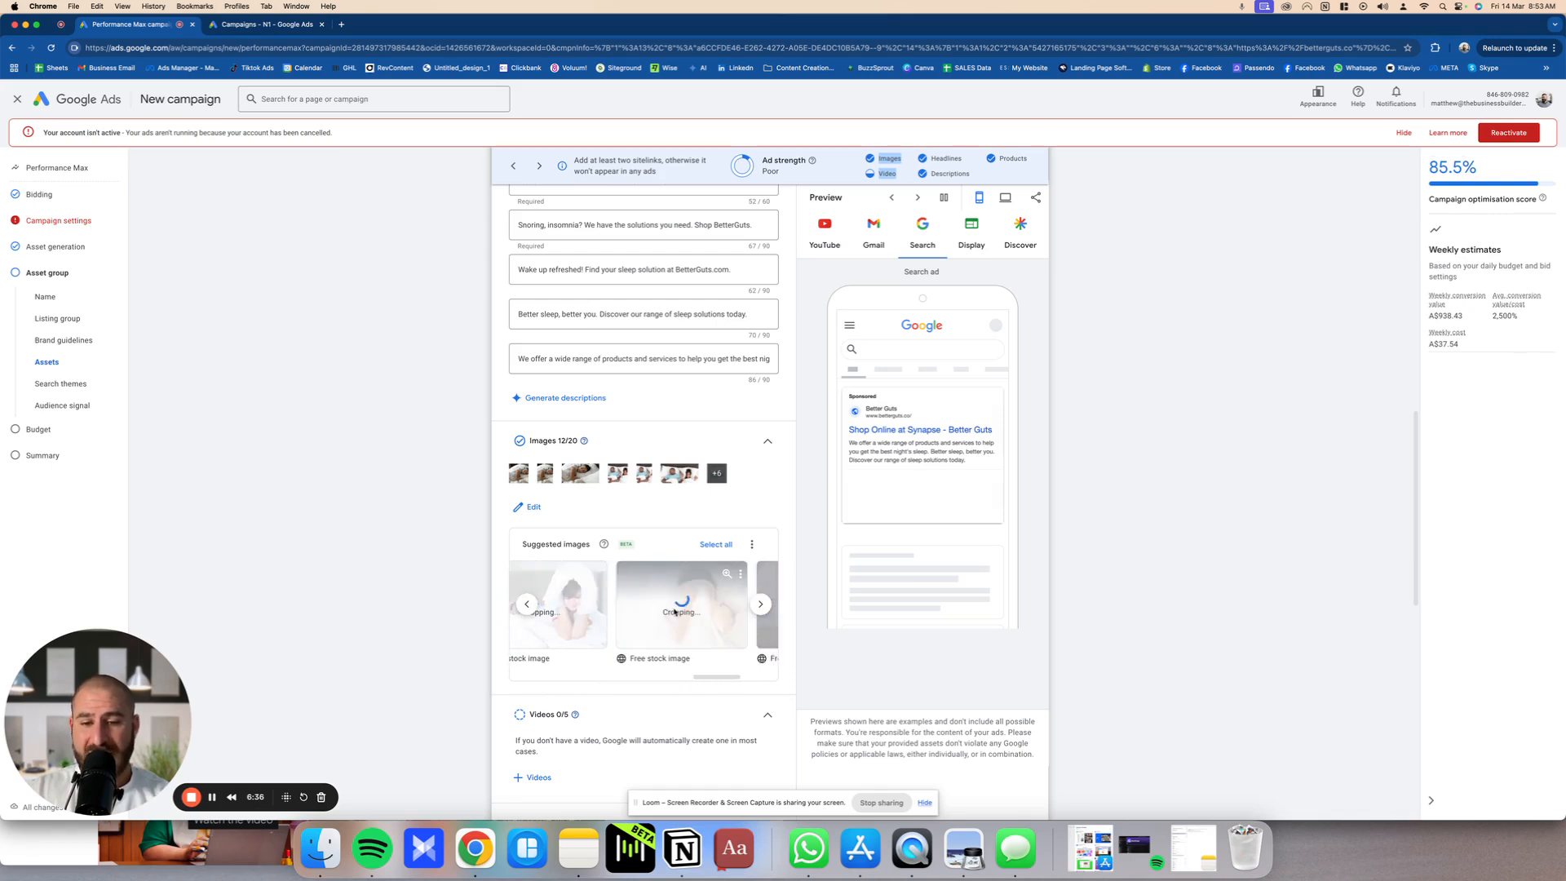
scroll(681, 611, right, 2)
click(699, 611)
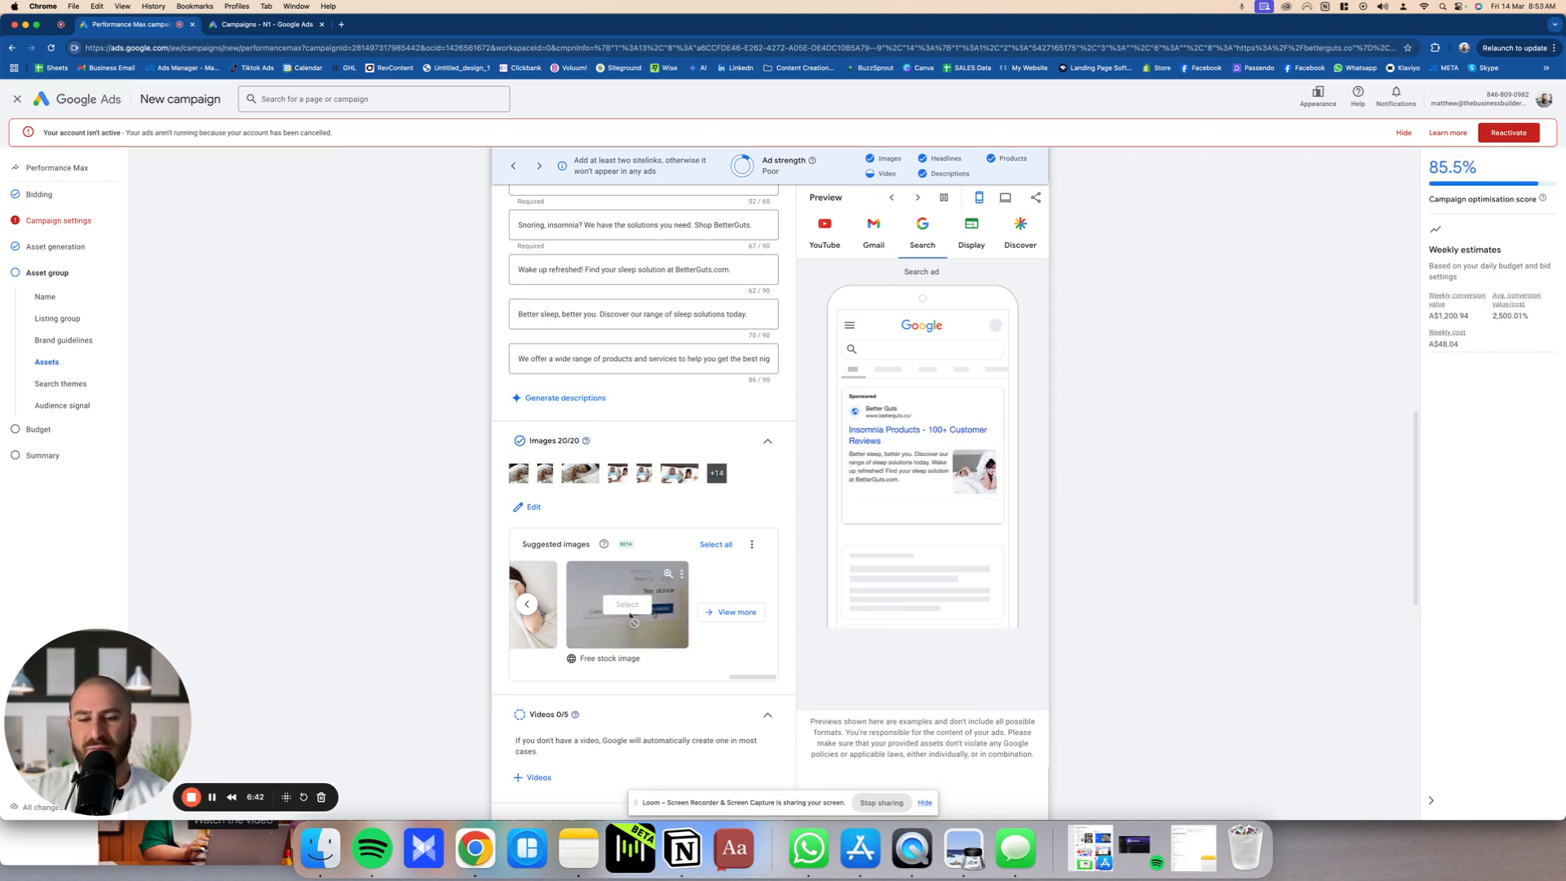
Step: Review the selected suggested images and the Videos section of the asset group without adding a video
scroll(620, 618, down, 4)
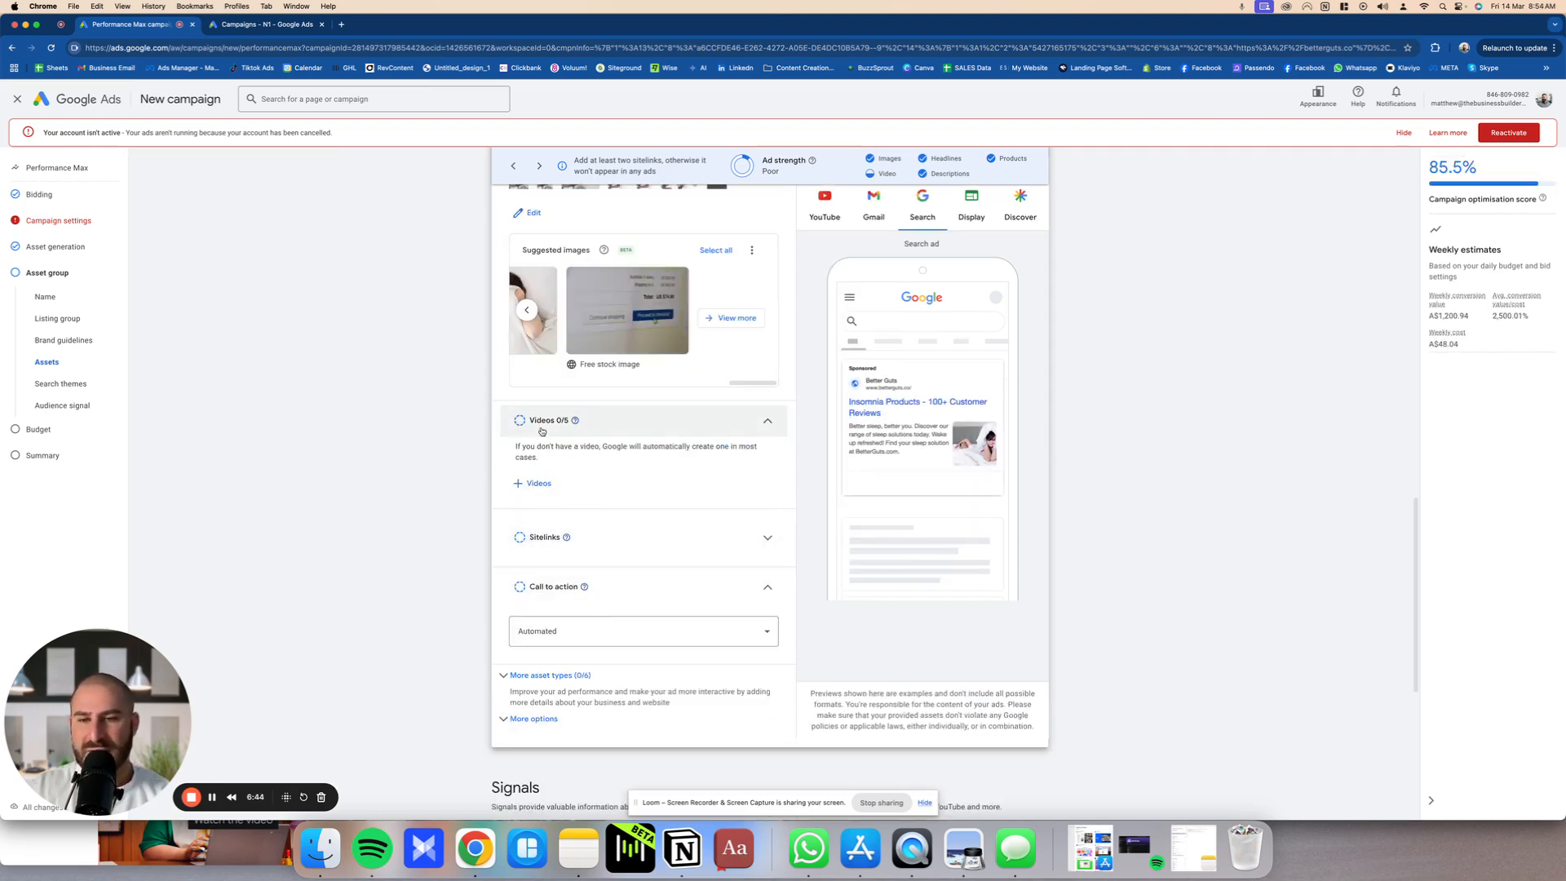
scroll(573, 333, left, 3)
scroll(574, 332, left, 2)
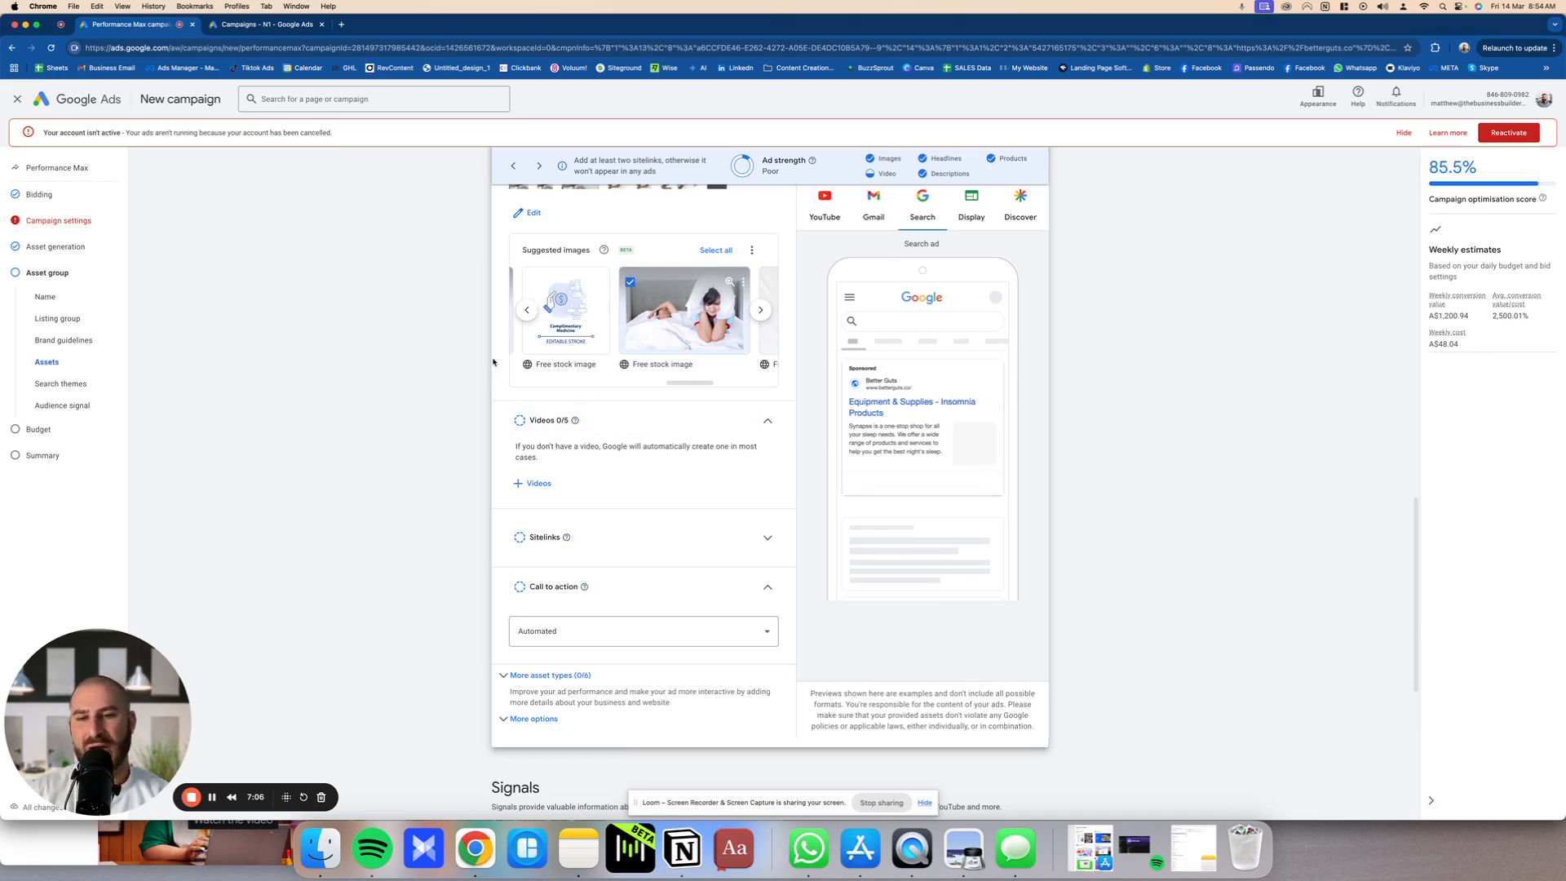
scroll(538, 351, down, 1)
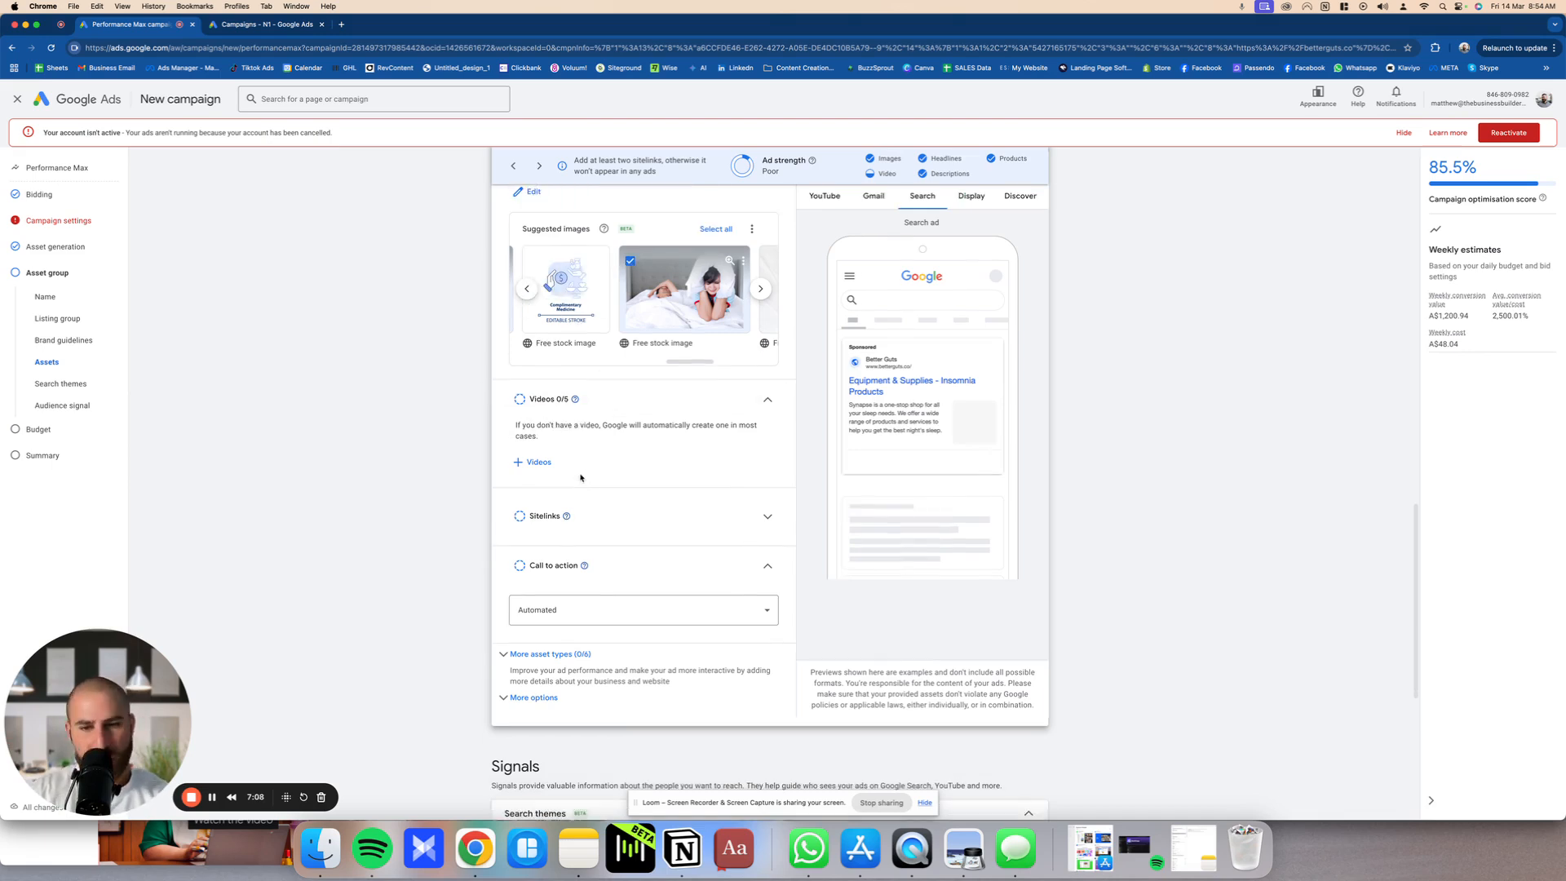
drag(519, 408, 605, 473)
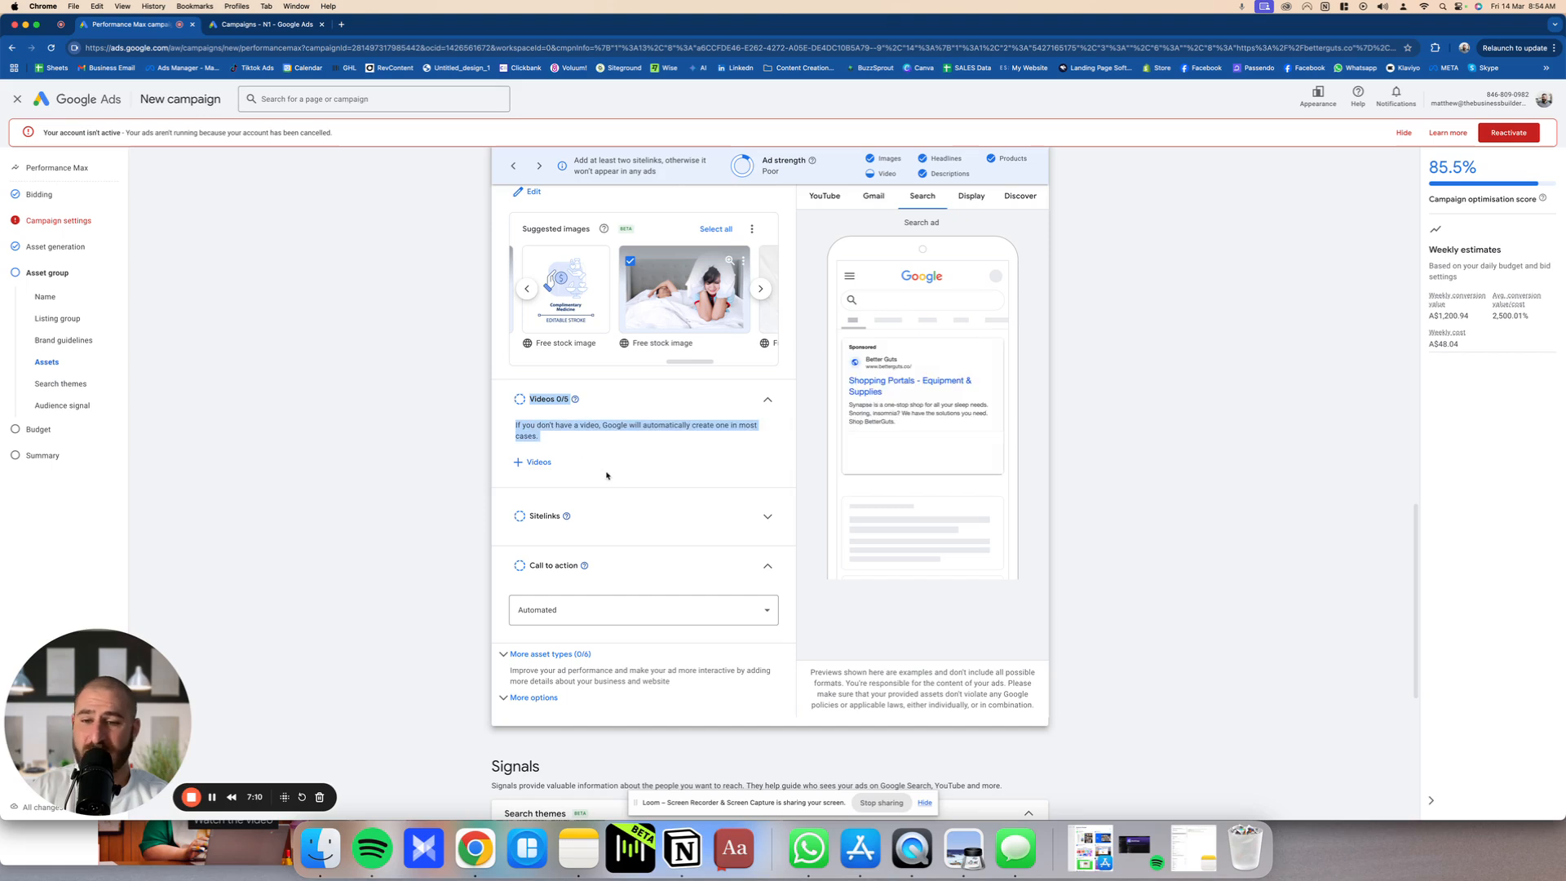
click(527, 459)
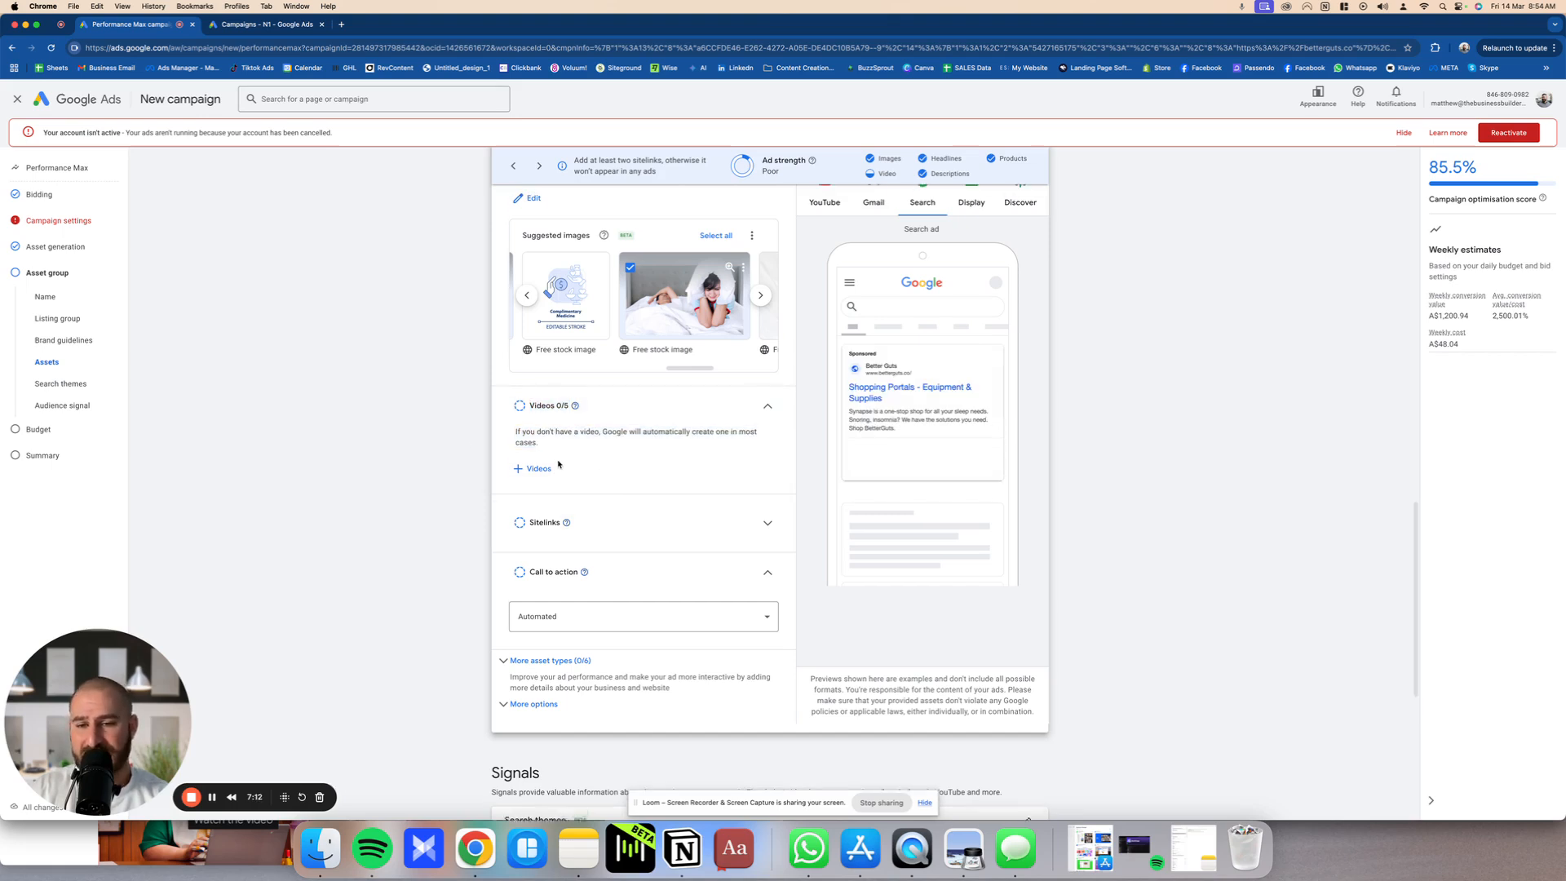
scroll(546, 444, up, 1)
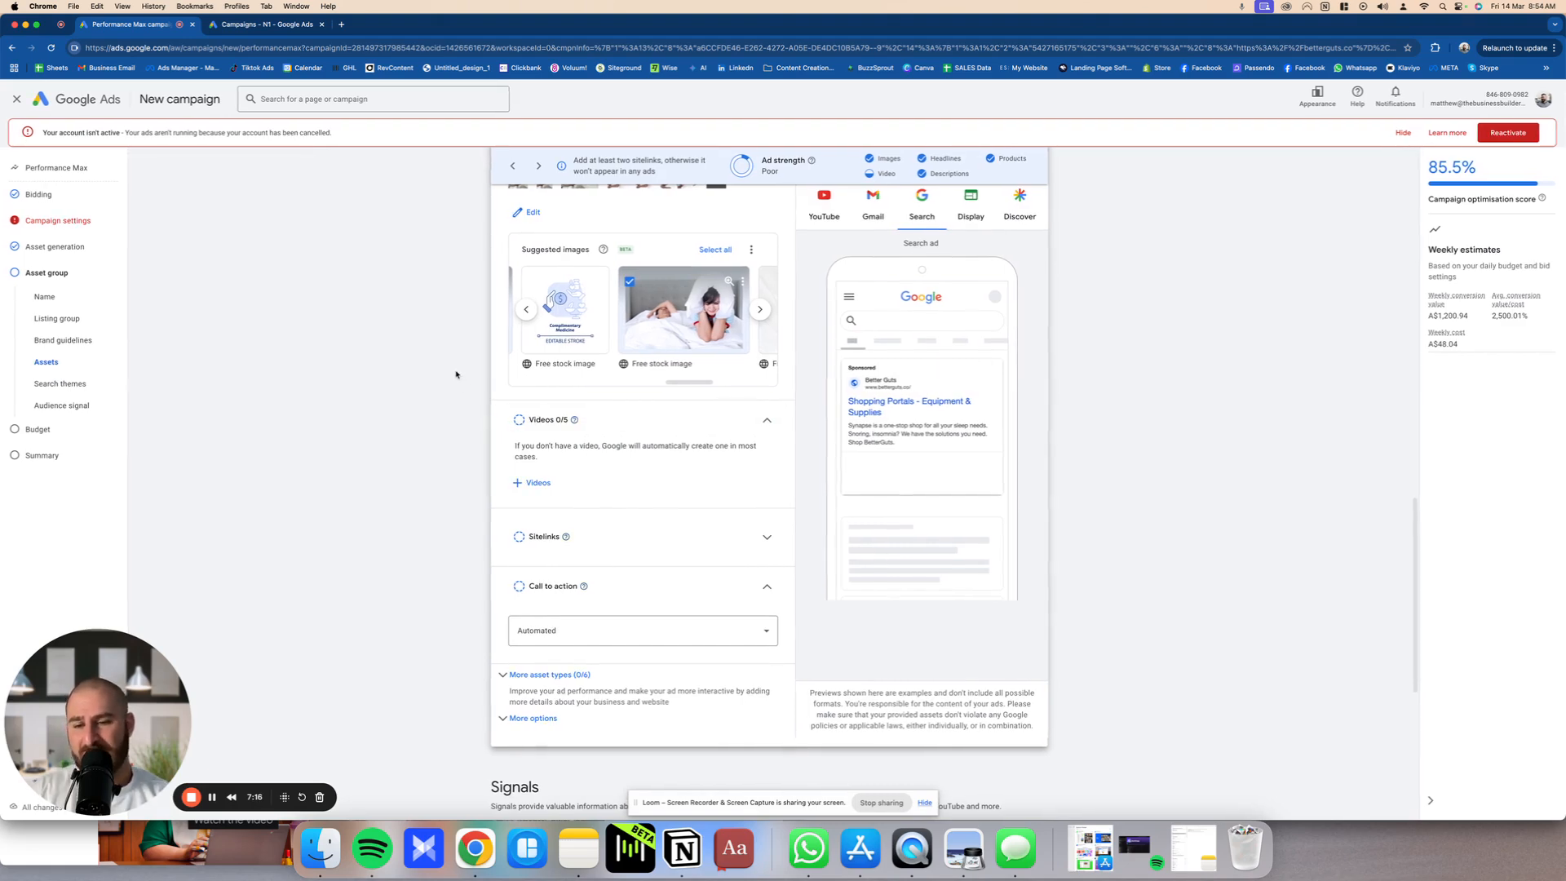
scroll(472, 410, up, 3)
scroll(546, 440, down, 5)
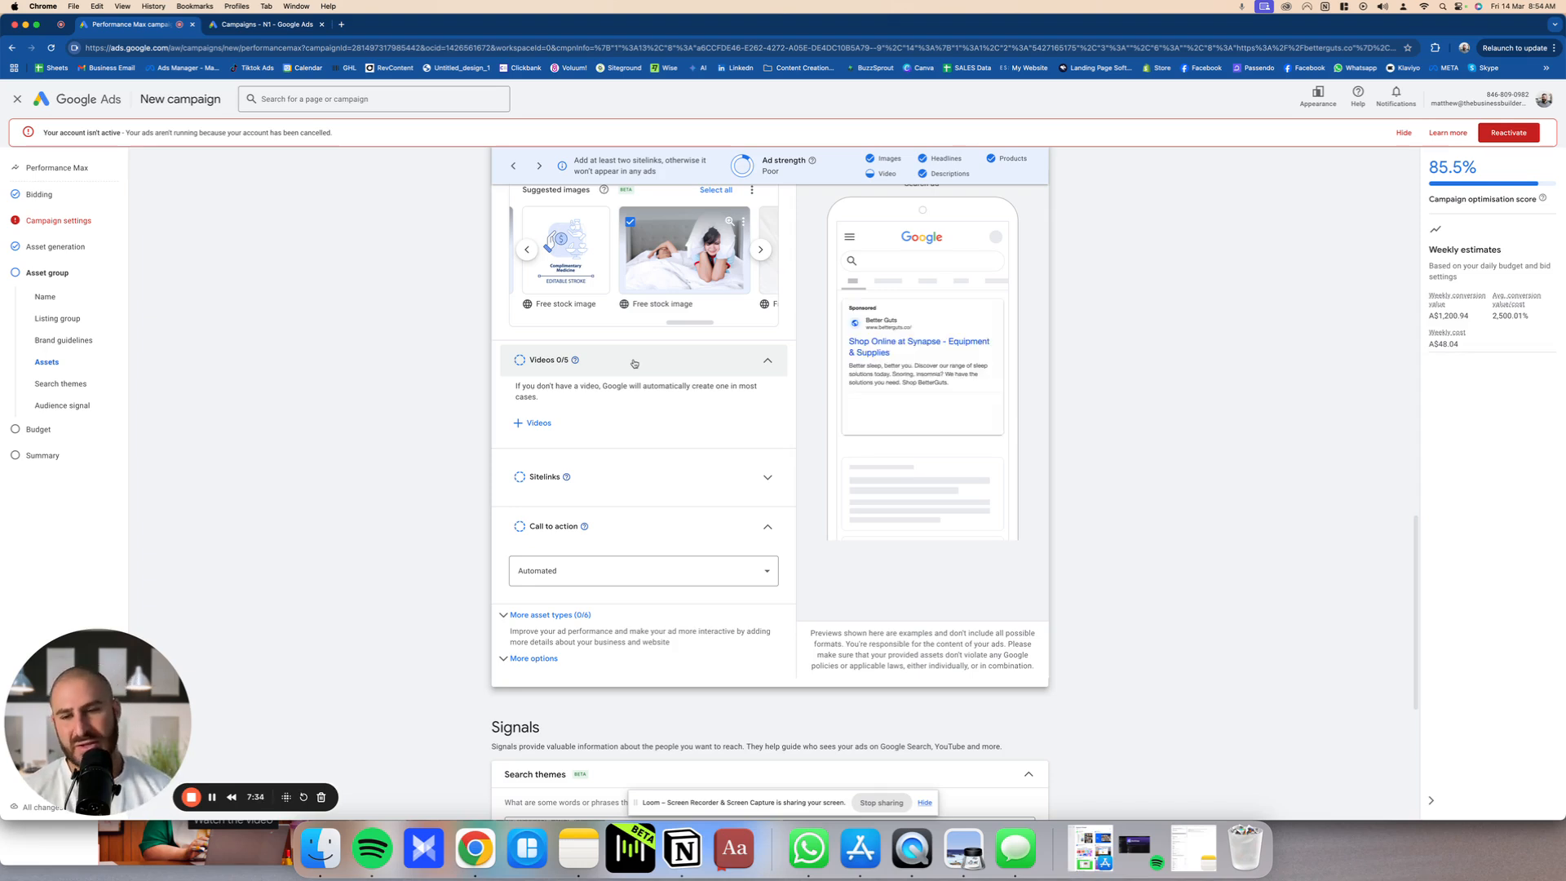
Step: Look at the asset group's sitelinks and set the call to action to Shop now
click(737, 472)
click(737, 472)
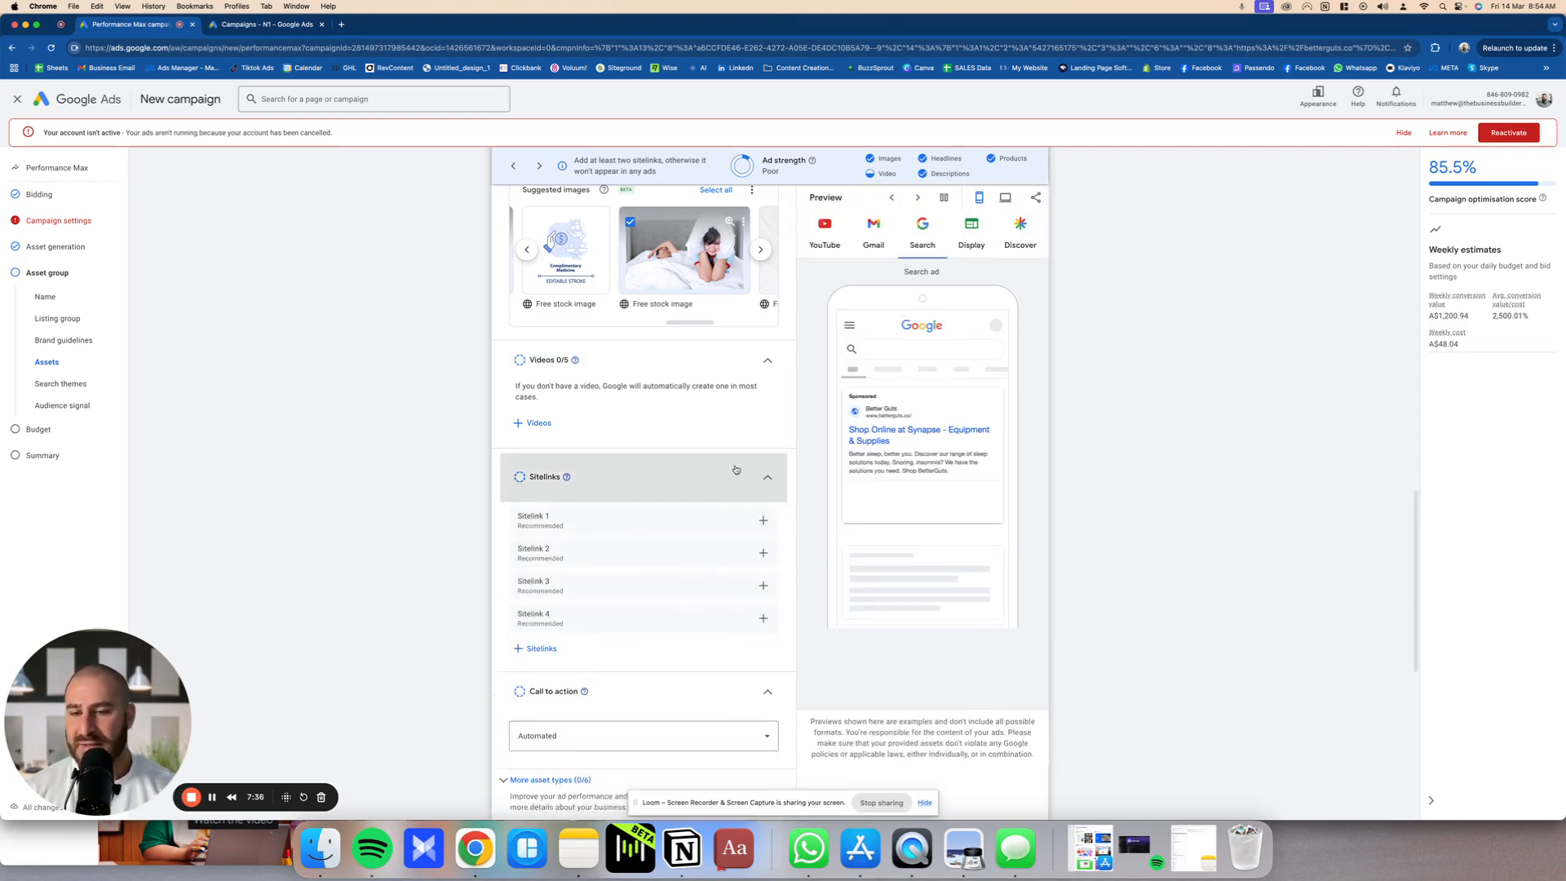
scroll(575, 541, down, 5)
click(620, 376)
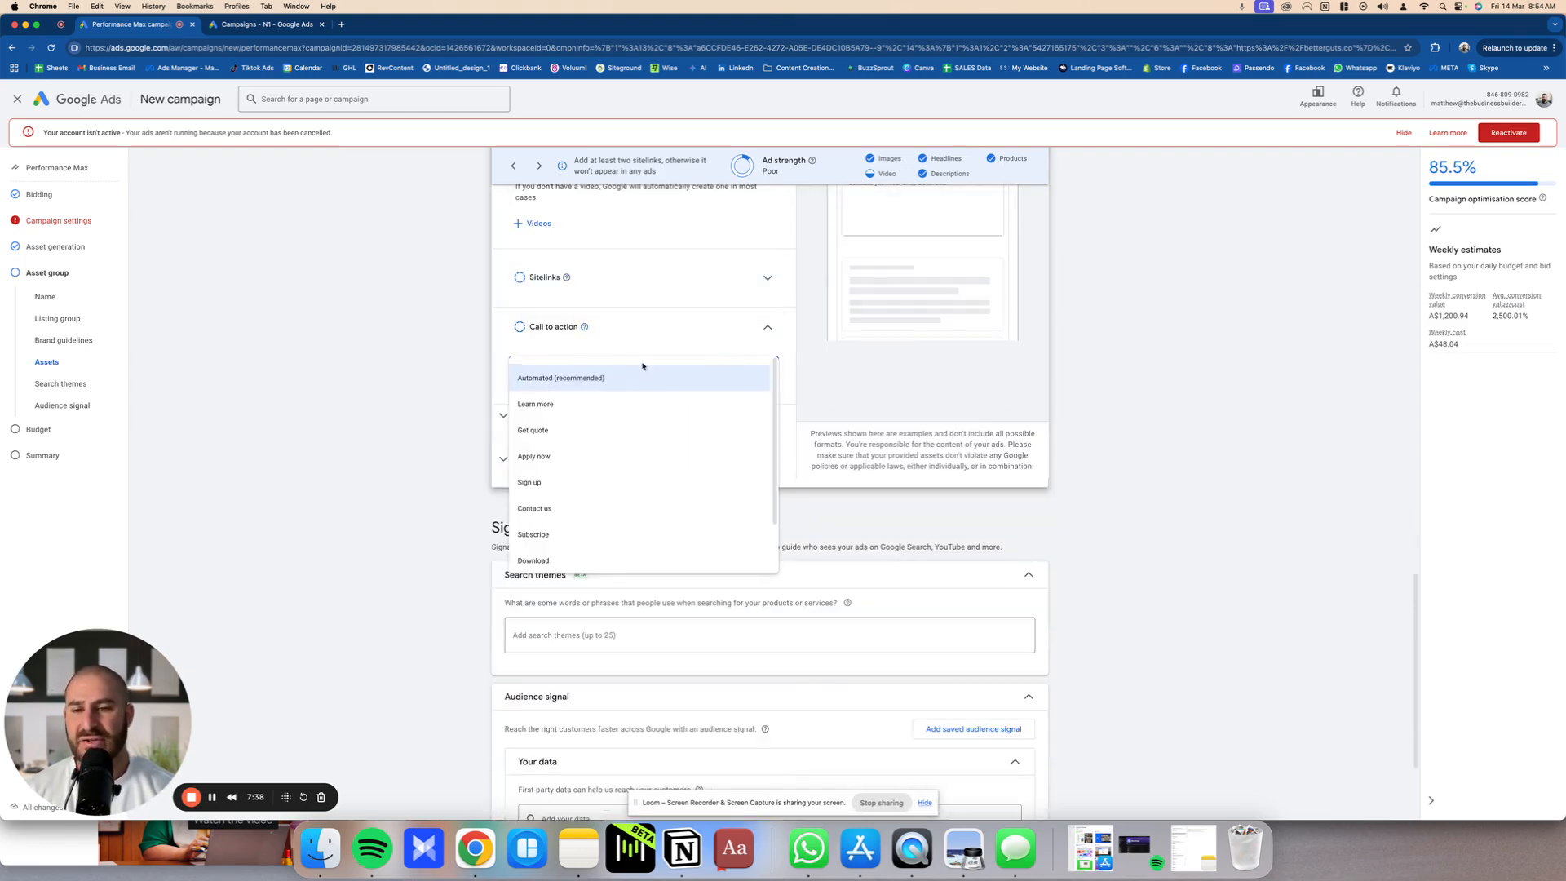
scroll(633, 483, down, 2)
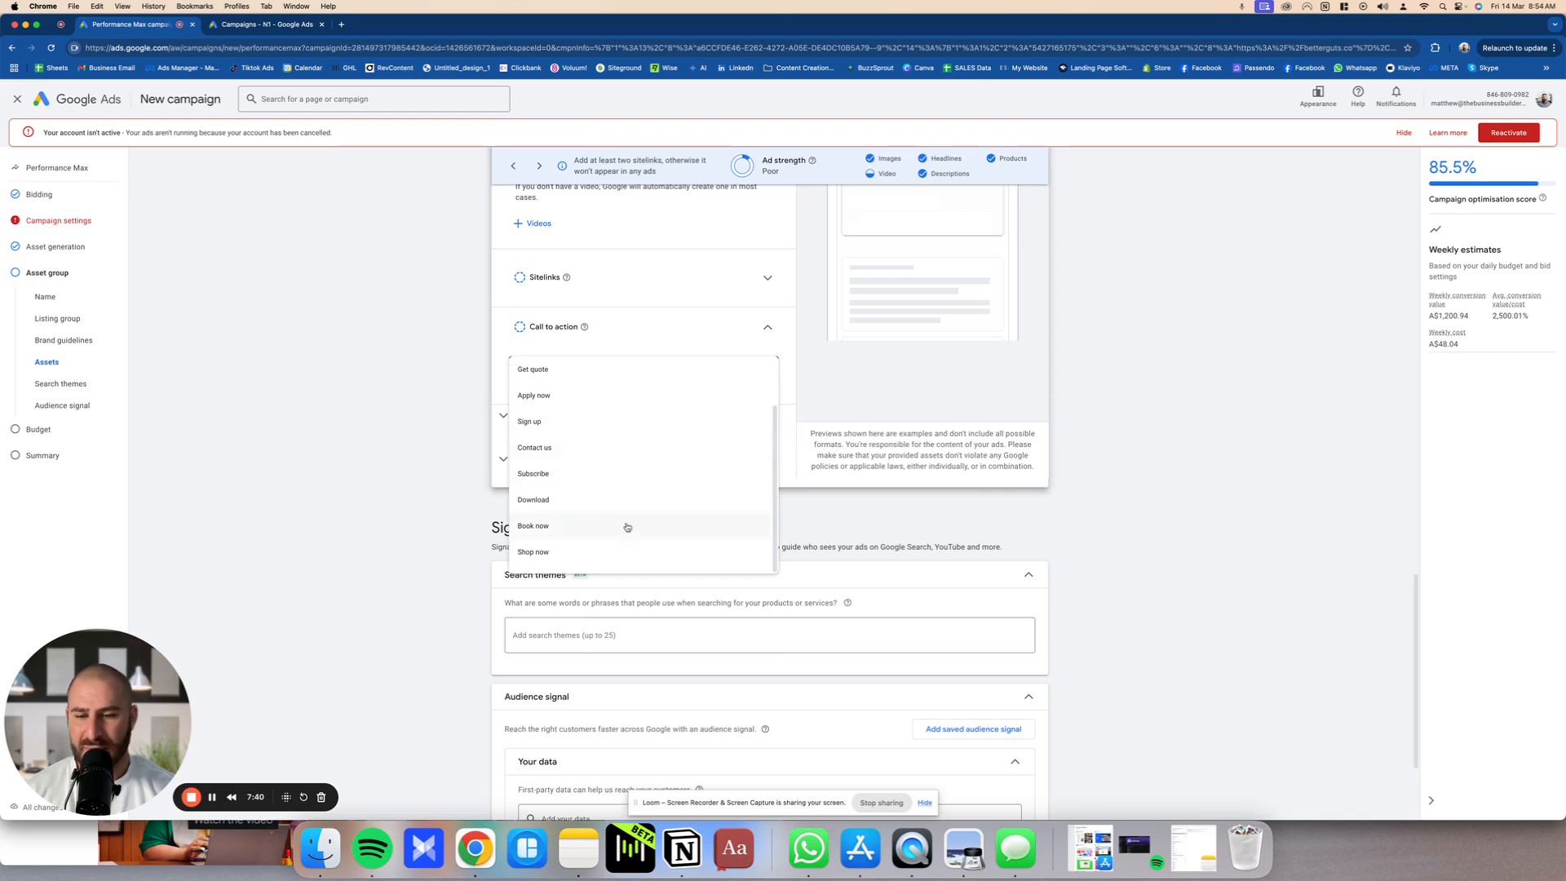
click(629, 557)
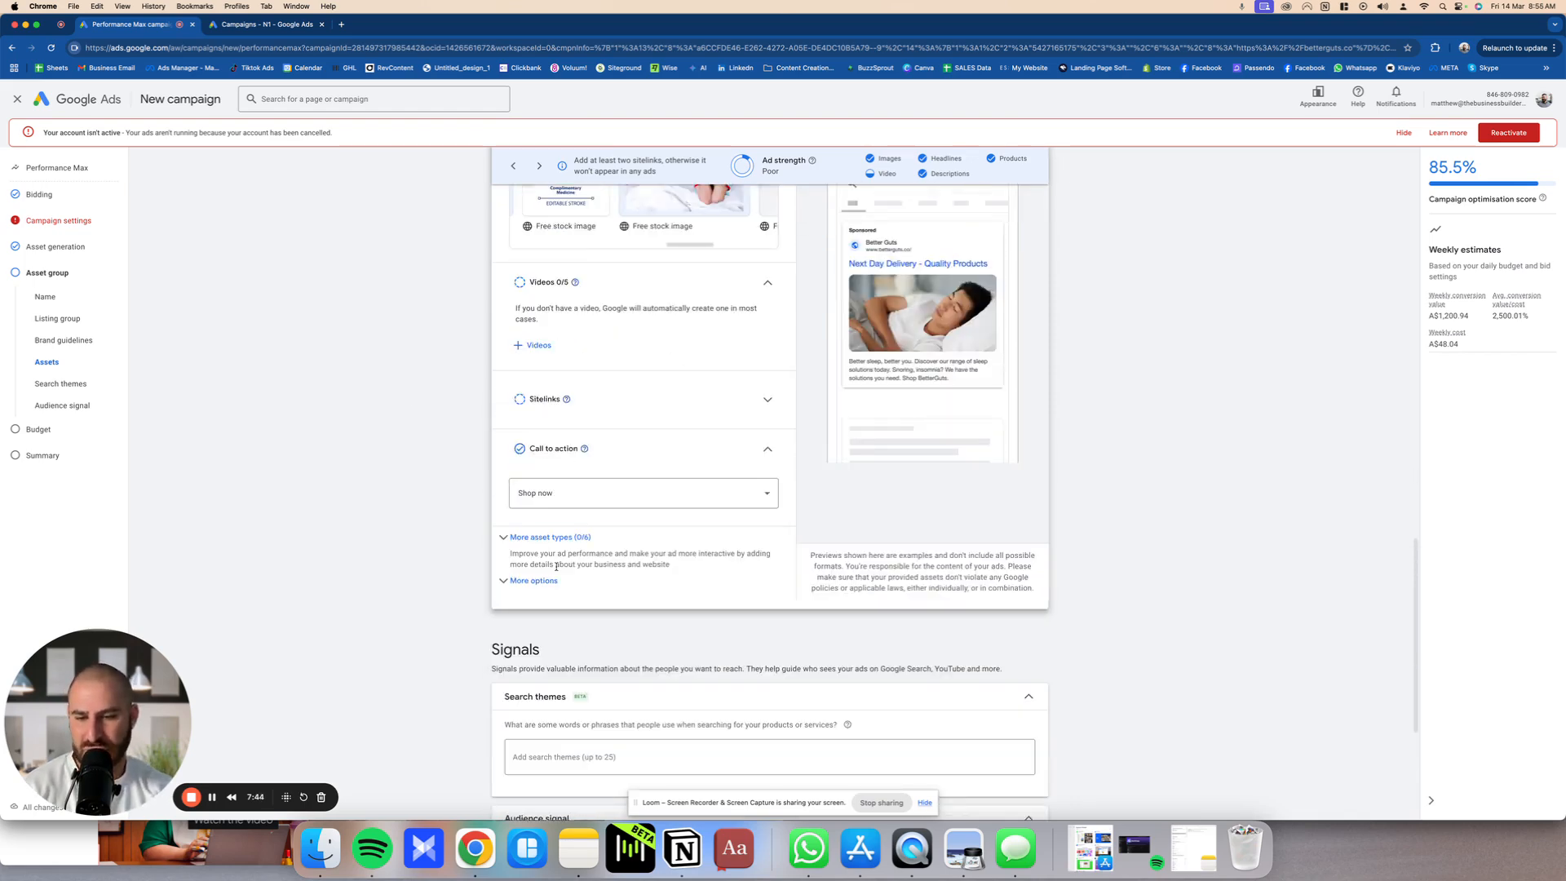
Step: Collapse the Assets section of the asset group and go to the Signals section
scroll(550, 641, down, 2)
scroll(550, 641, down, 5)
scroll(588, 581, up, 15)
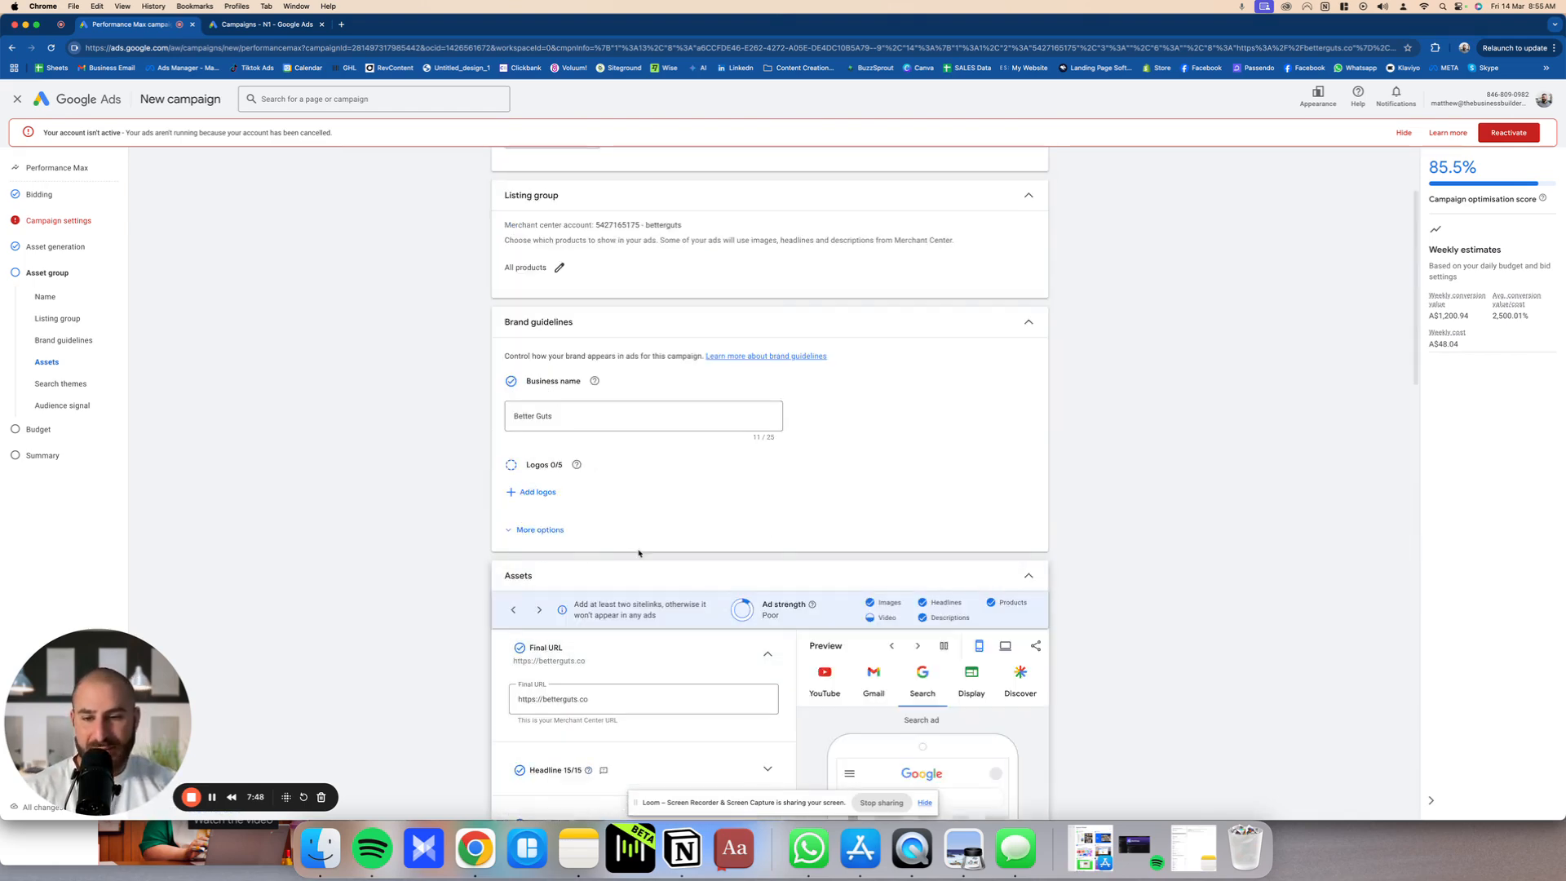
click(634, 574)
scroll(633, 573, down, 9)
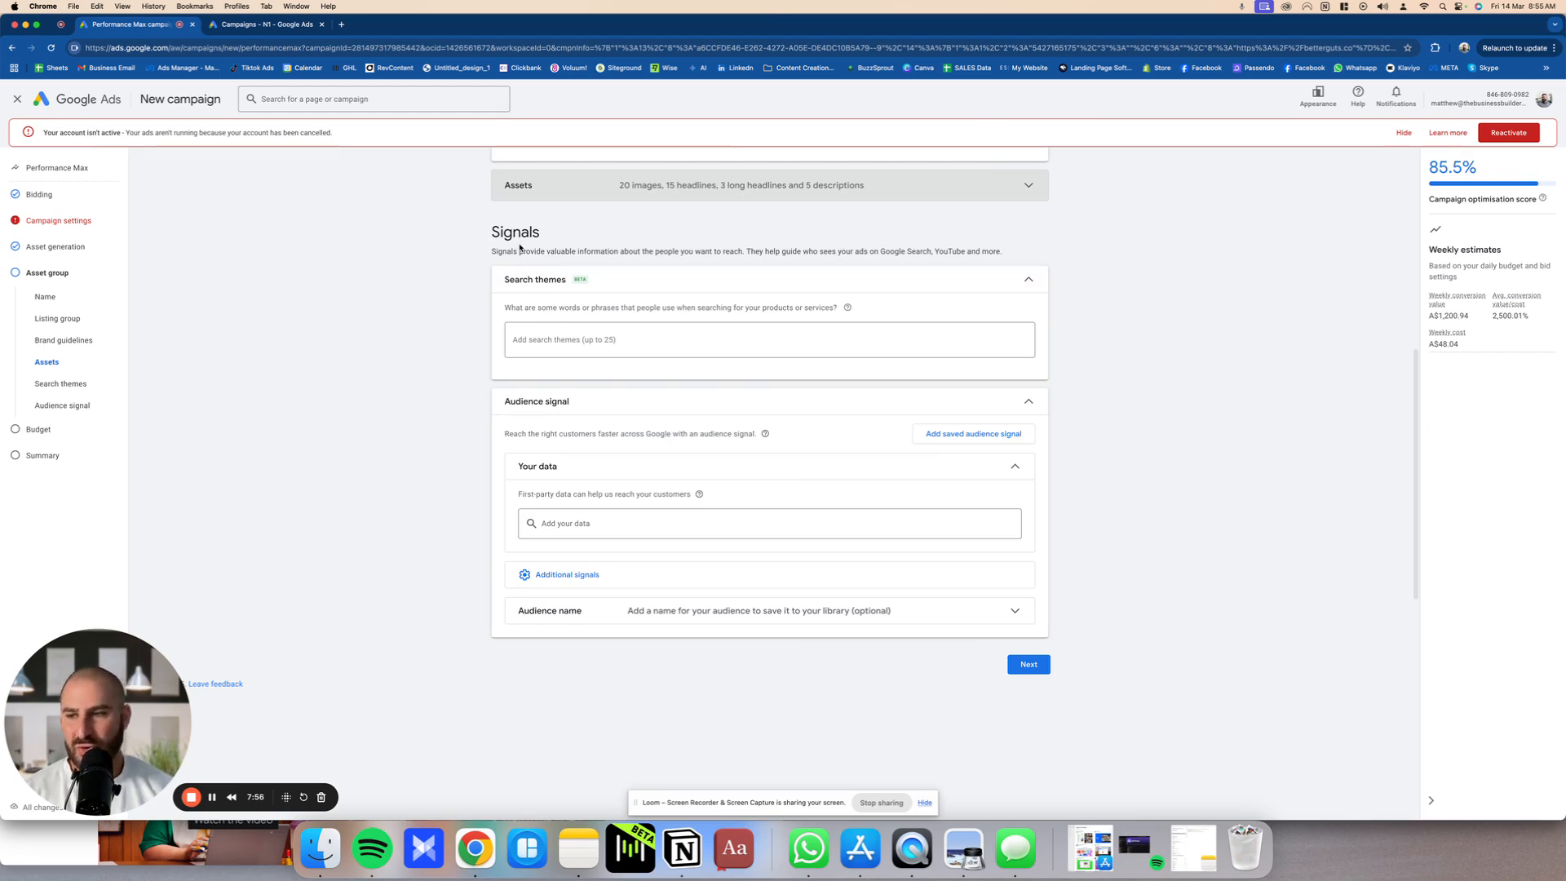
Step: Add the search themes "Snoring" and "help snoring" to the asset group's signals
click(689, 347)
drag(492, 305, 839, 307)
click(845, 341)
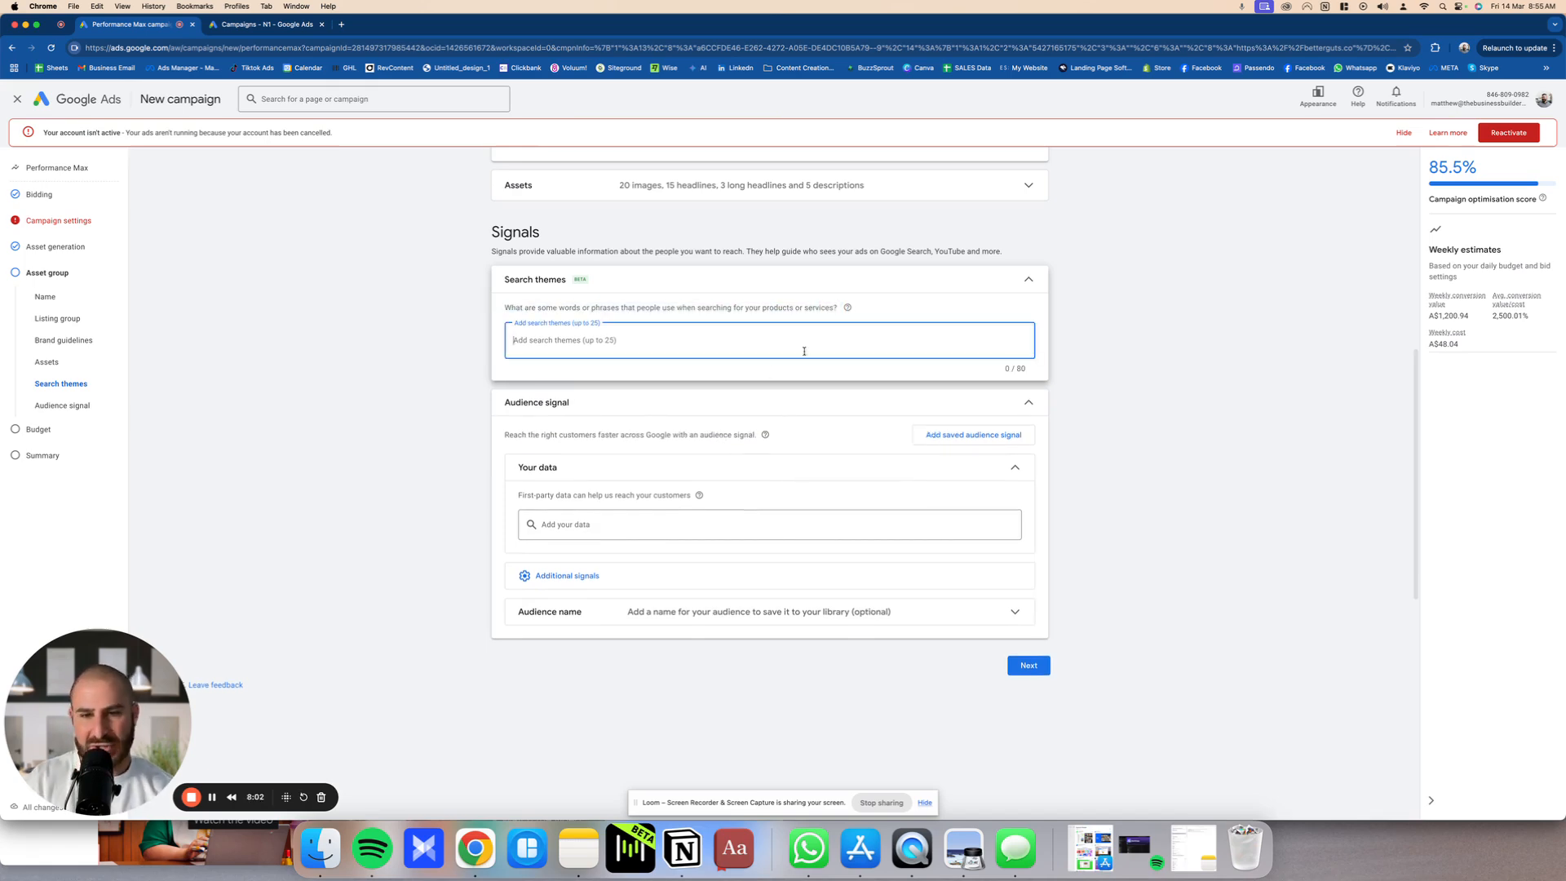
scroll(800, 346, up, 6)
scroll(486, 454, down, 5)
scroll(482, 469, down, 3)
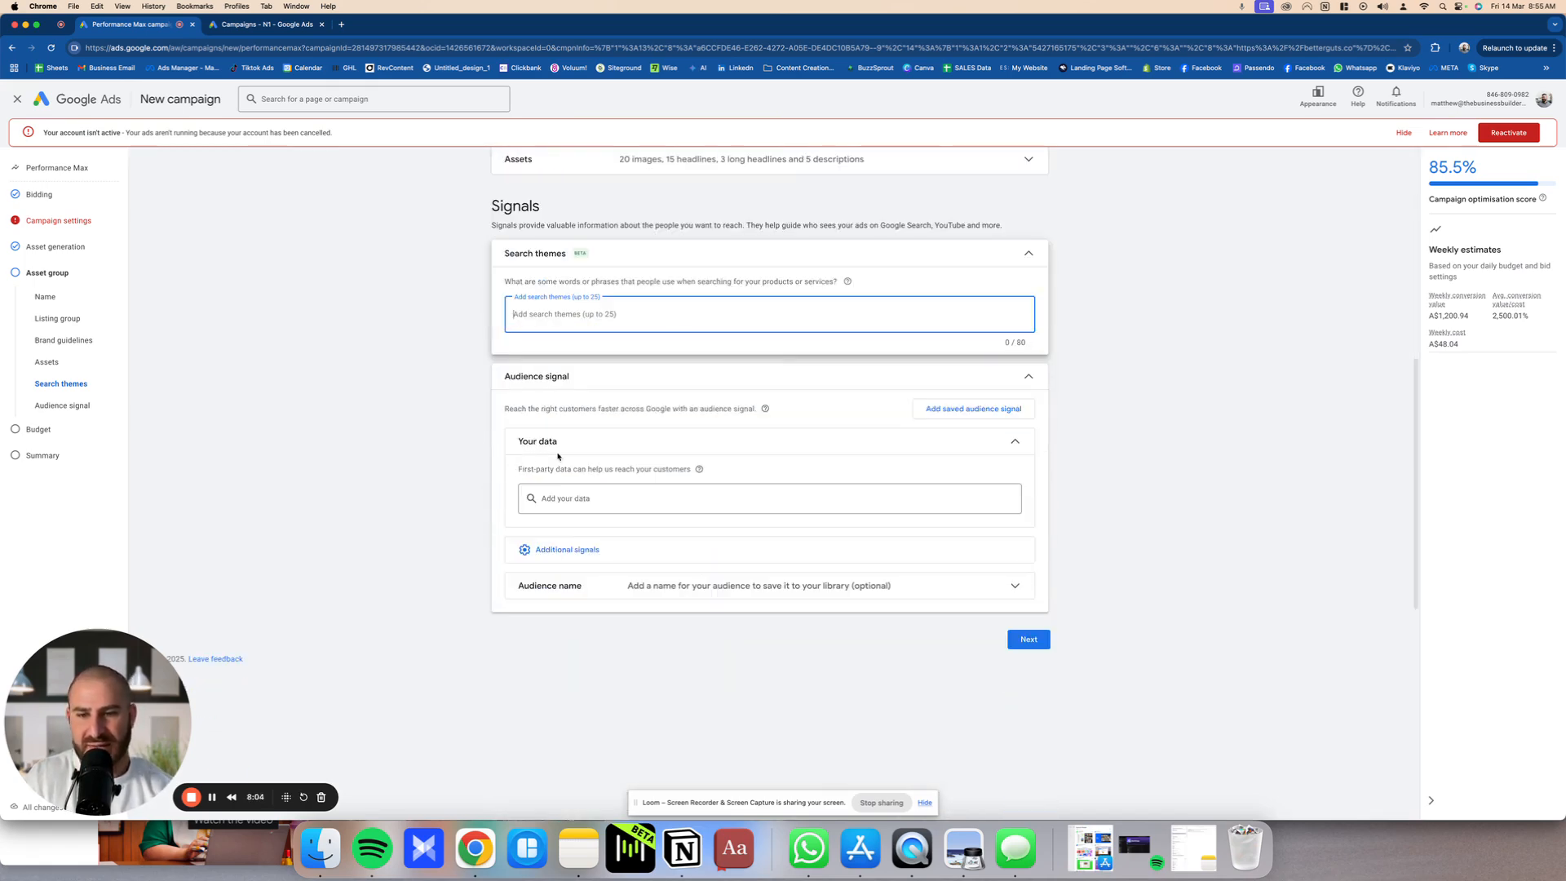
text(S)
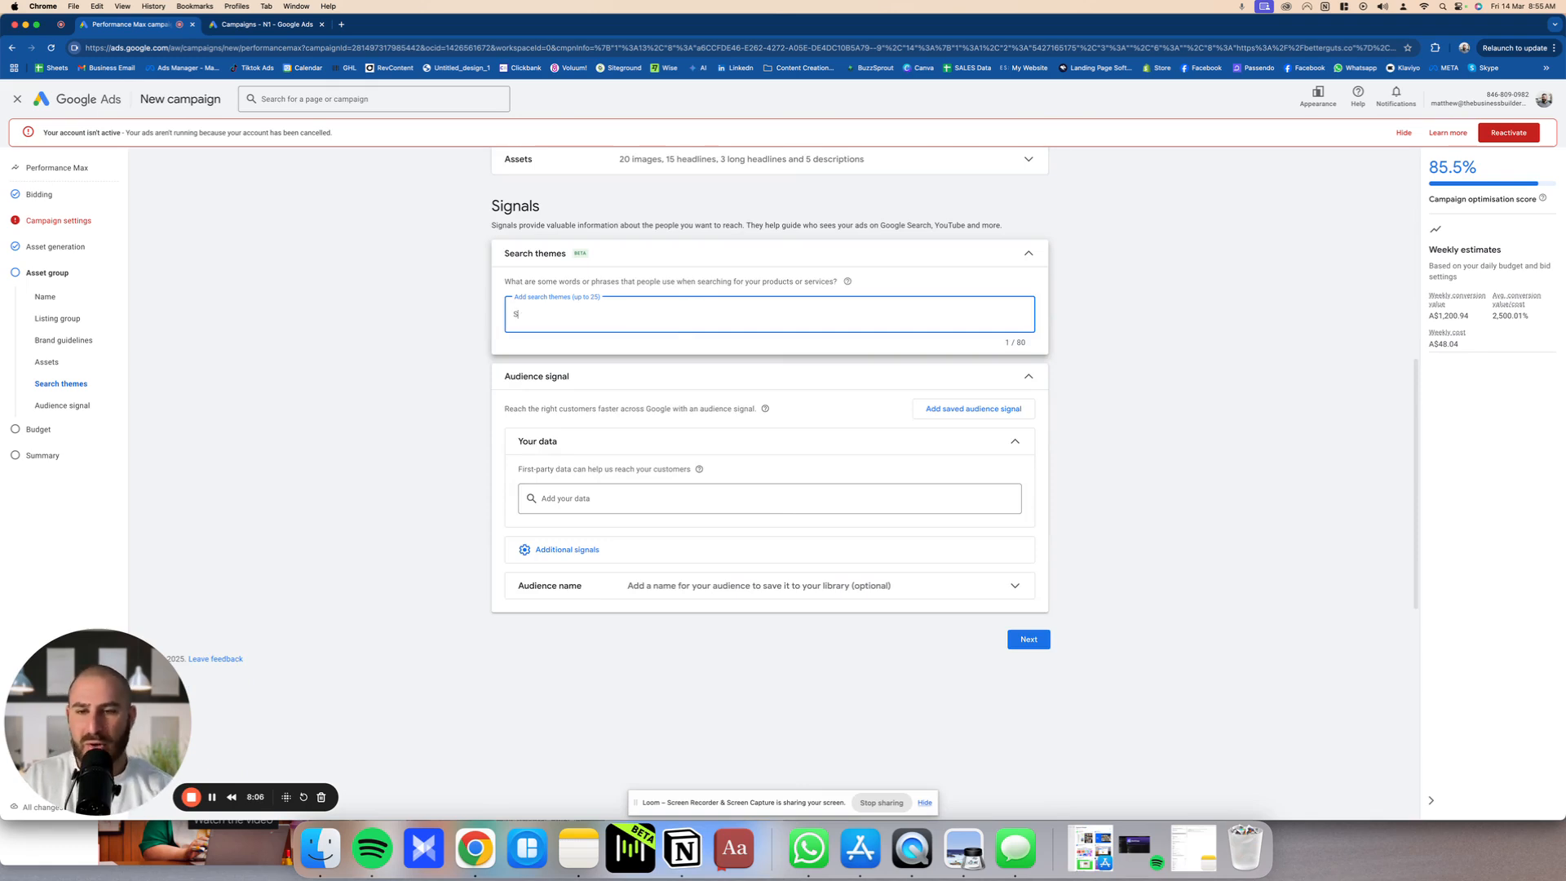
text(noring)
key(Return)
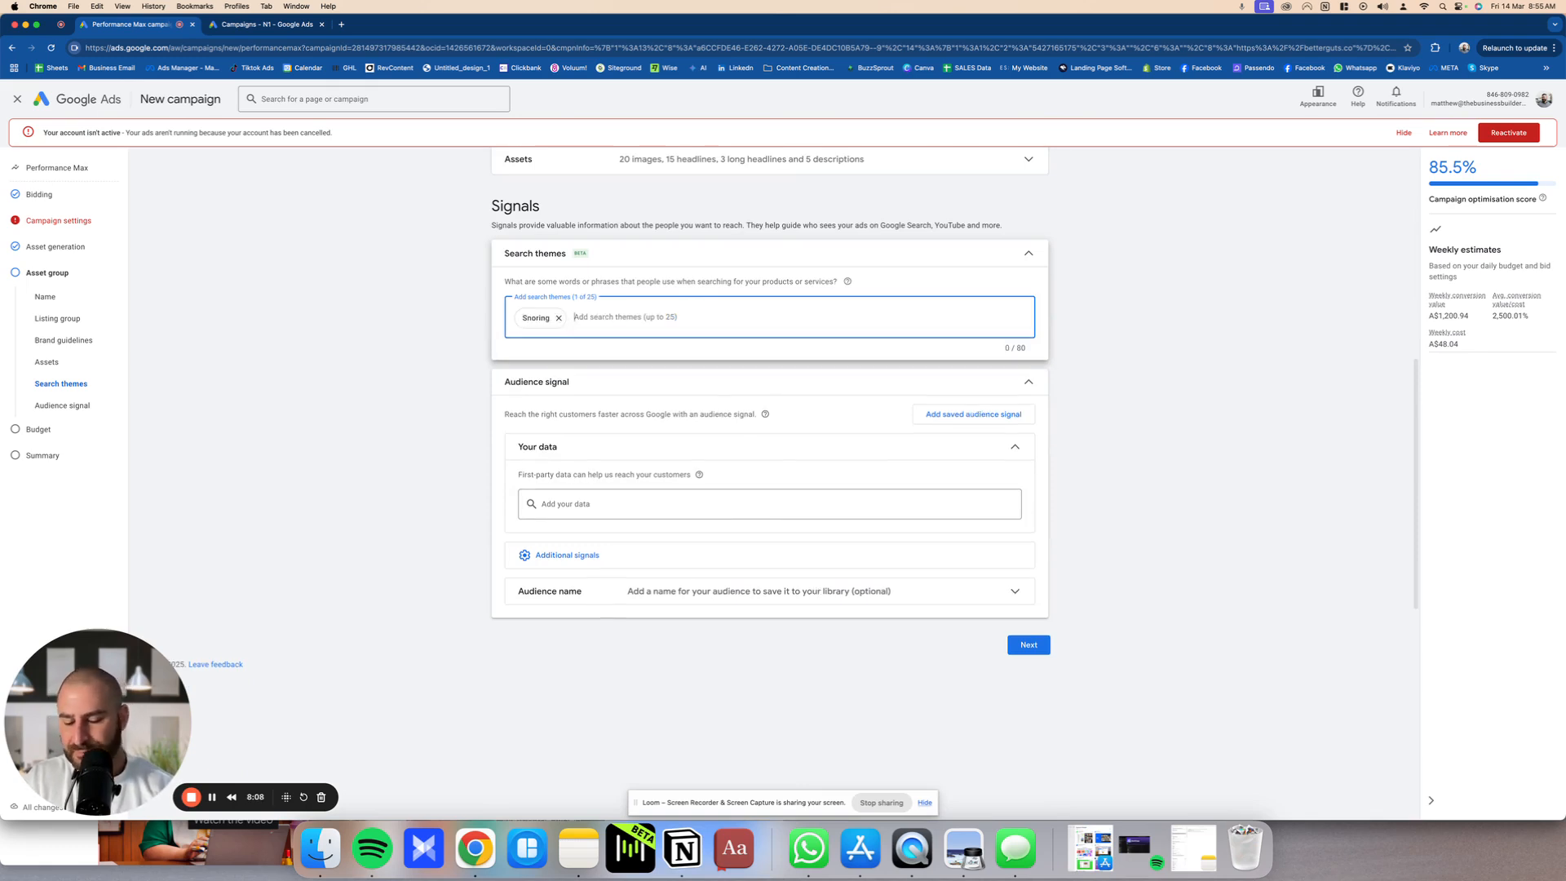
text(help)
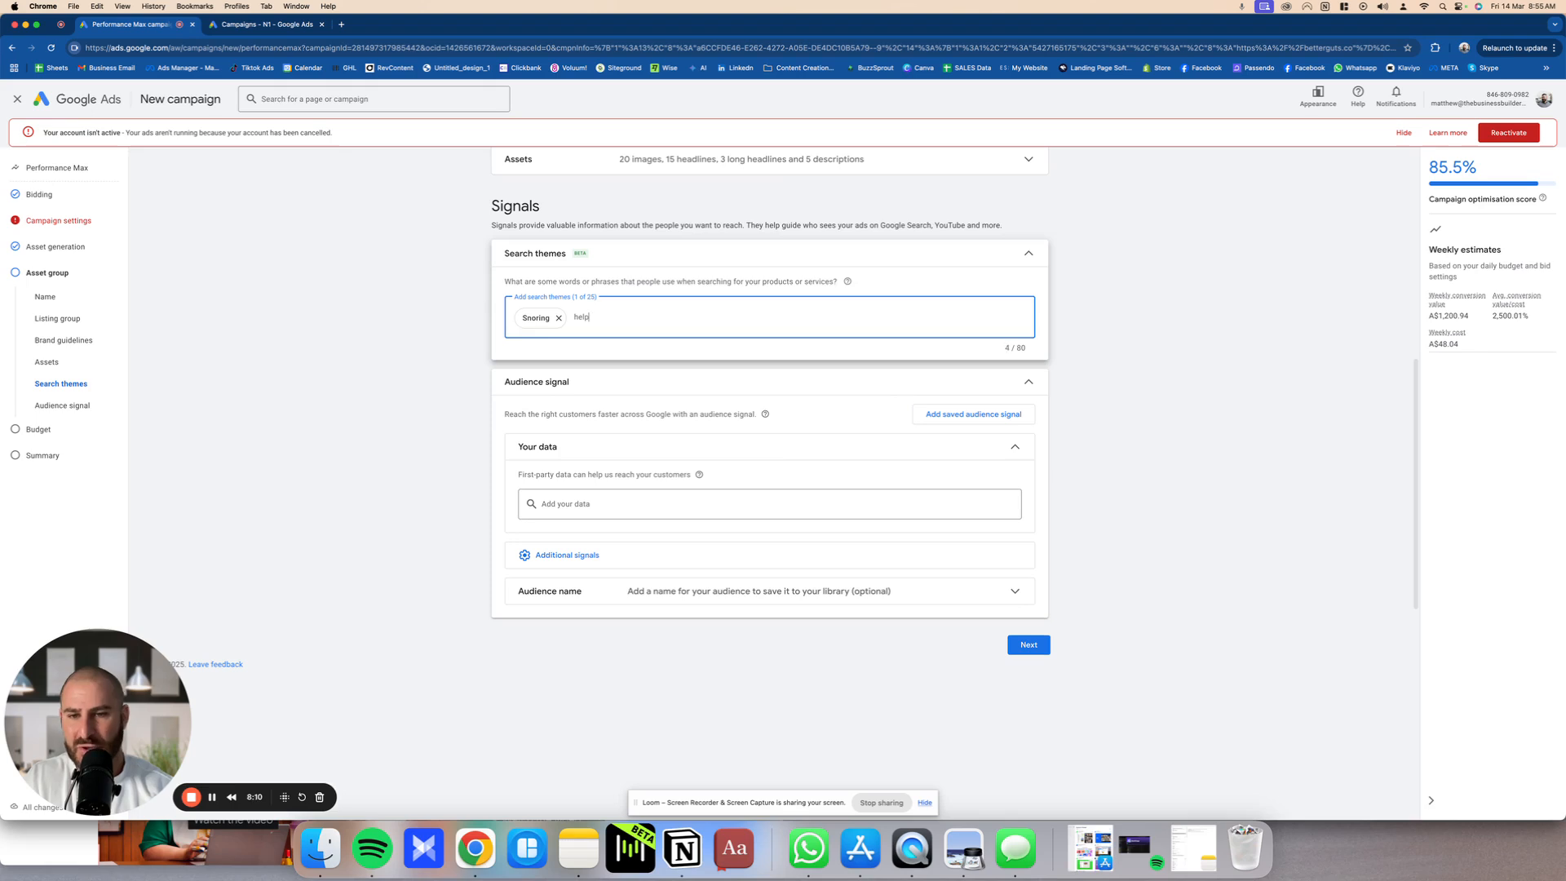
text( snoring)
key(Return)
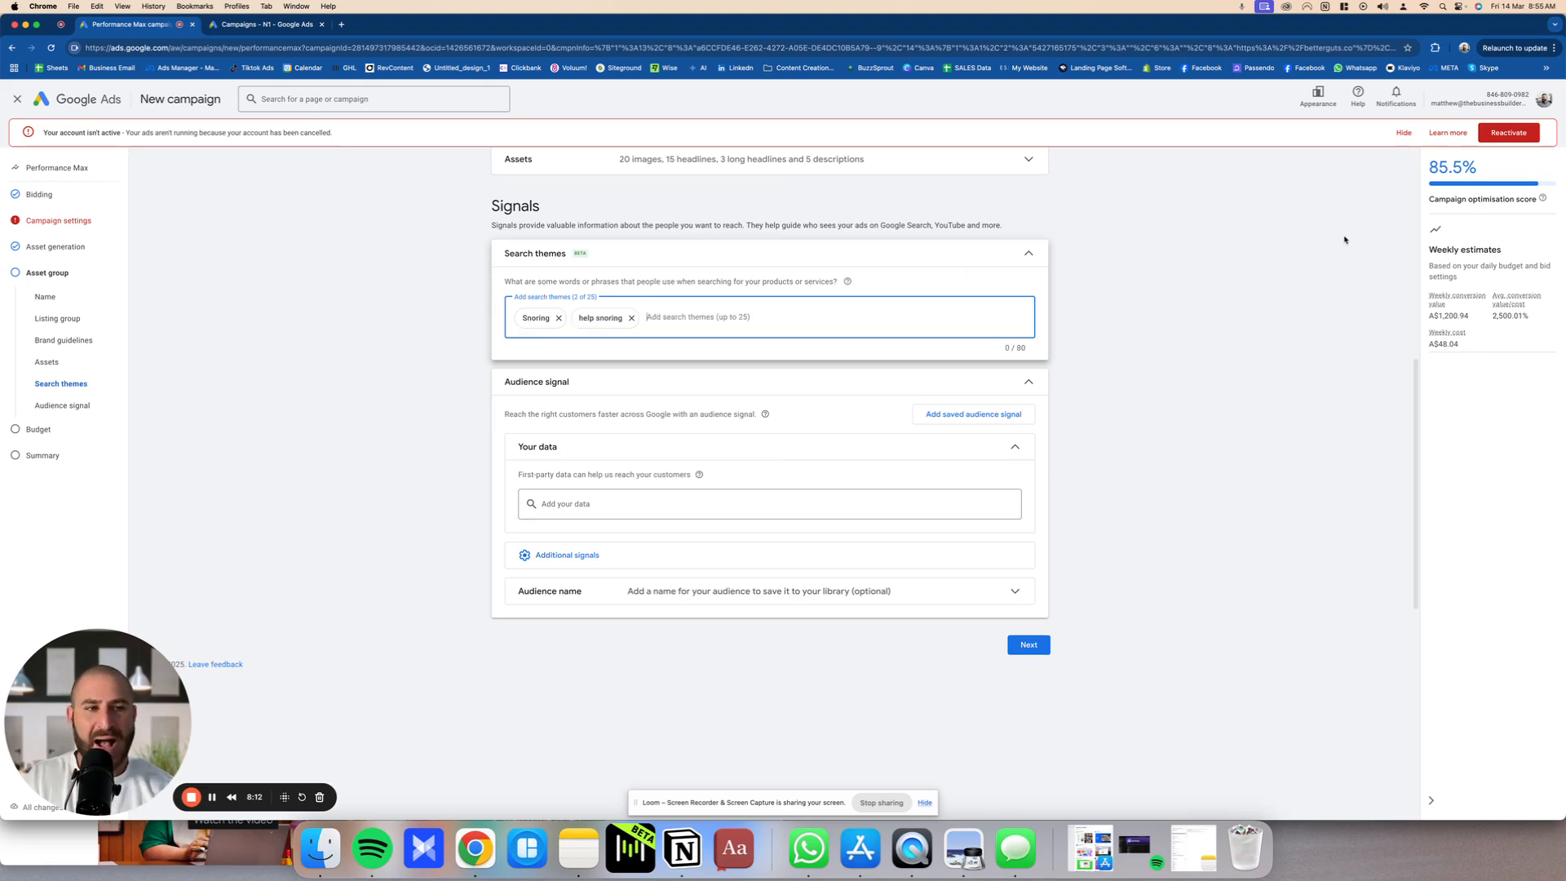
click(221, 214)
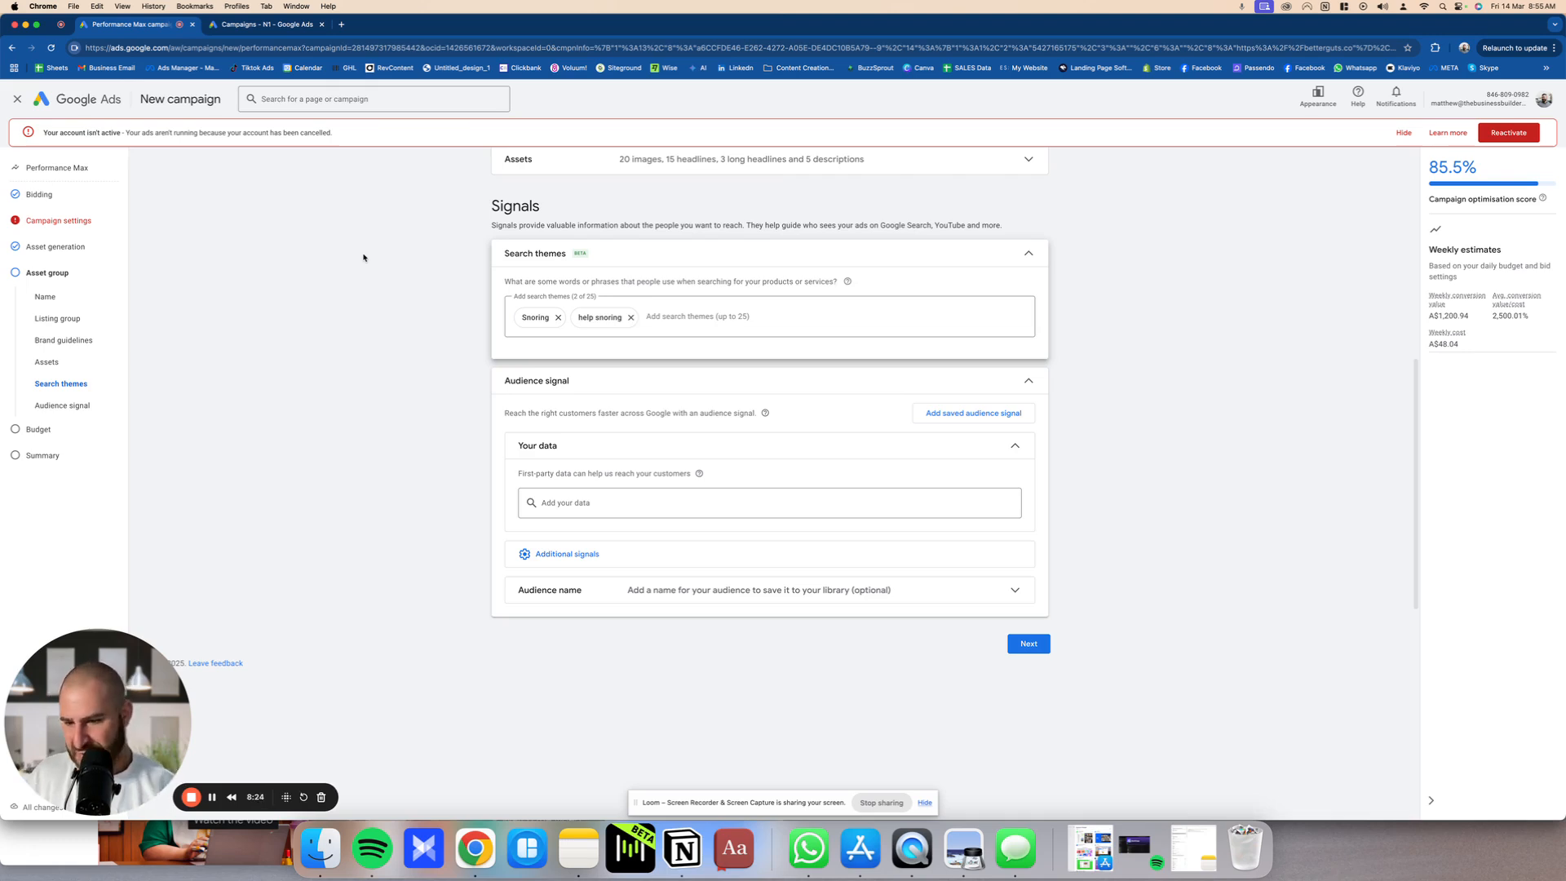
Step: Duplicate the campaign's browser tab and exit the campaign setup in the copy, discarding its changes
right_click(143, 30)
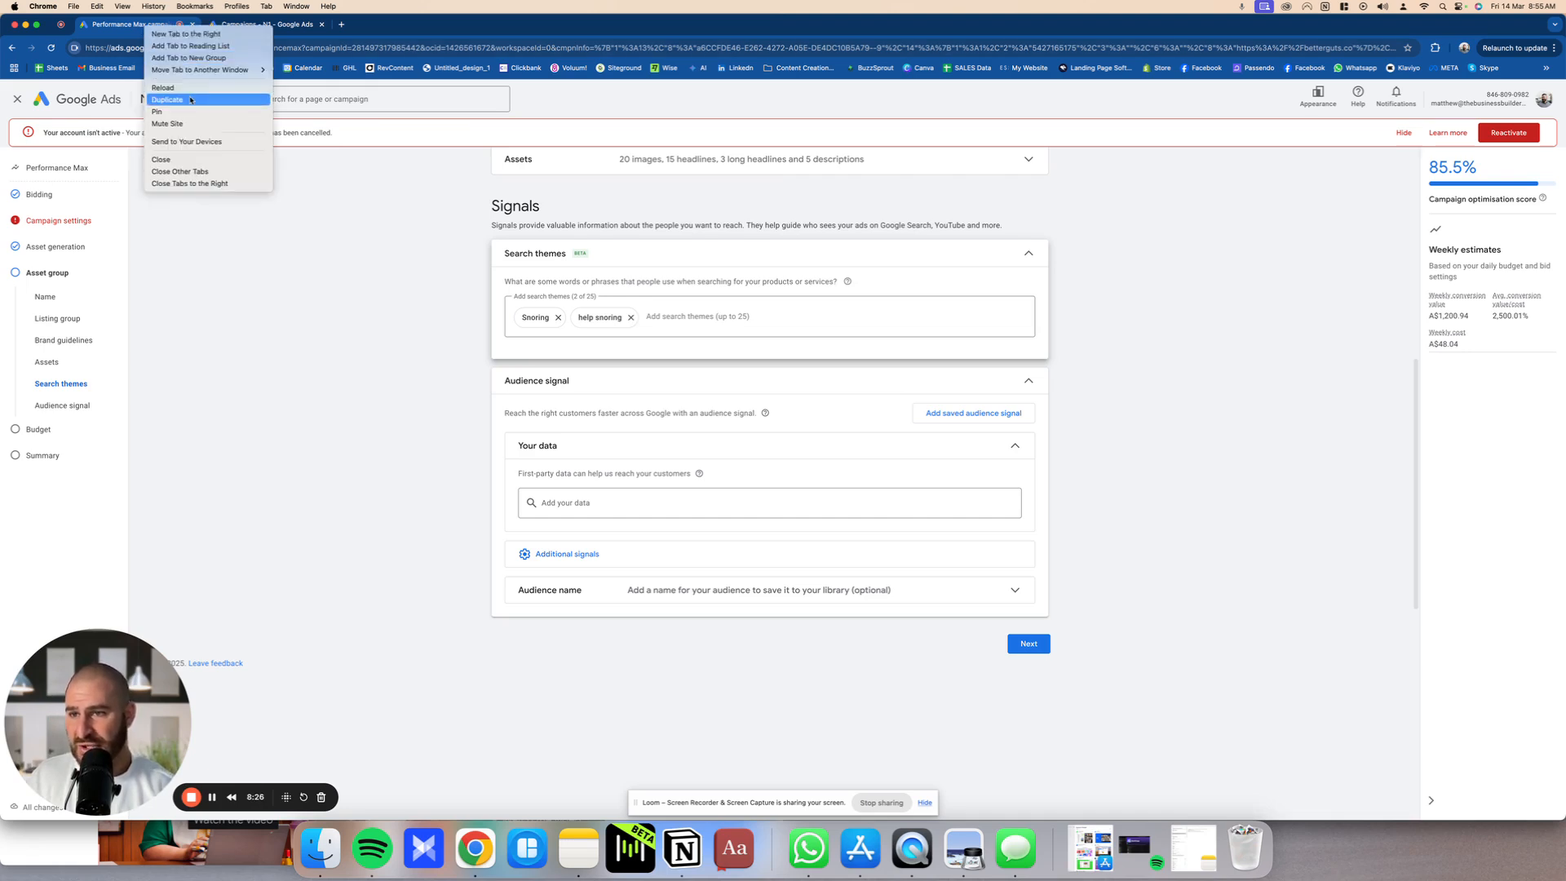
click(167, 90)
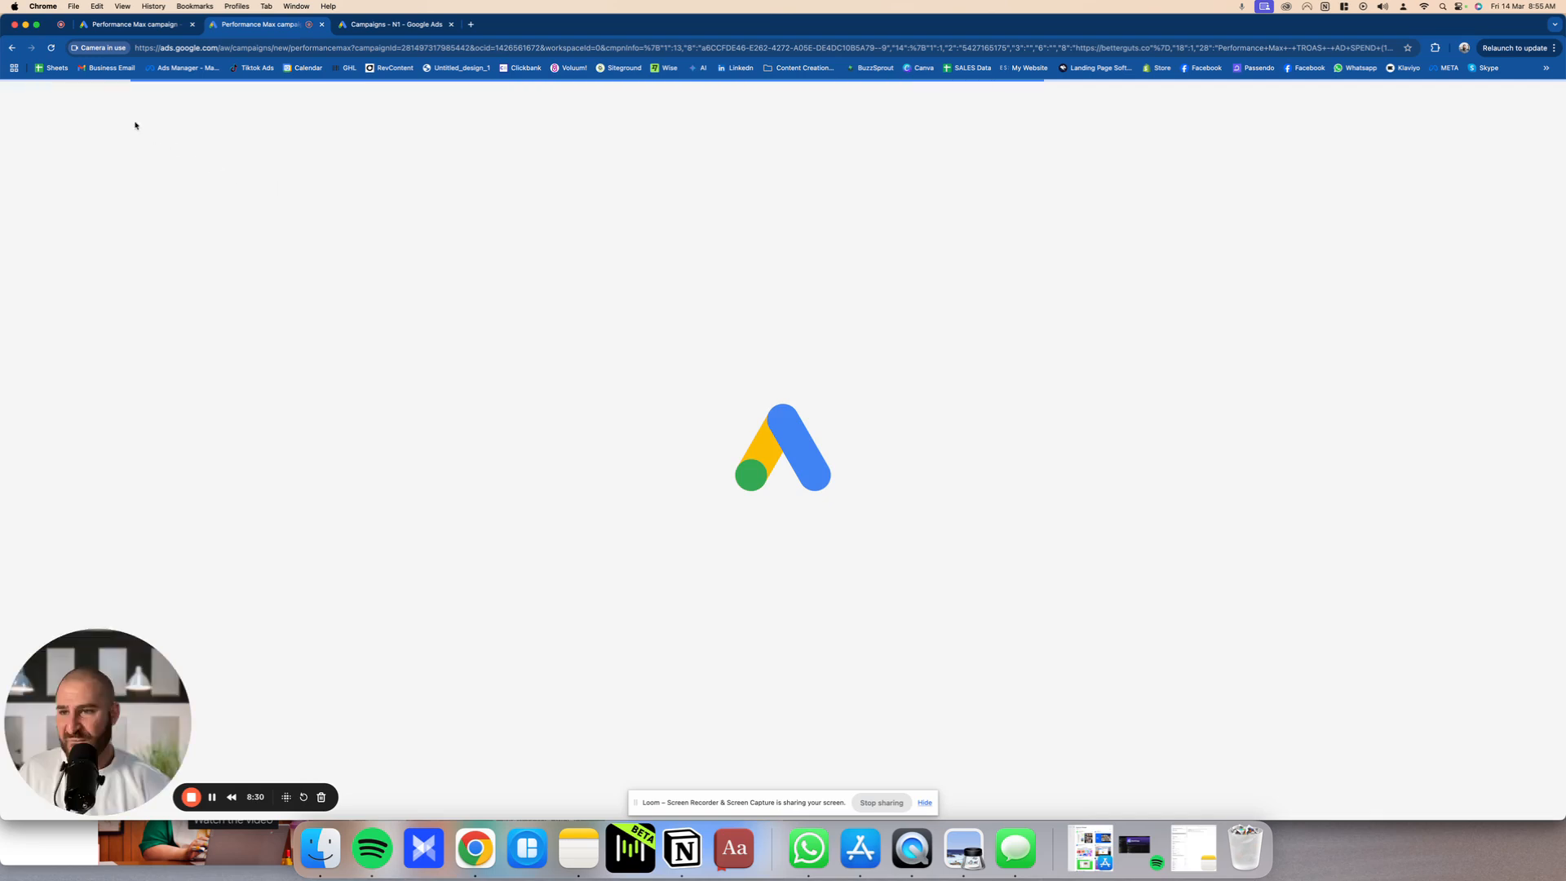
click(20, 99)
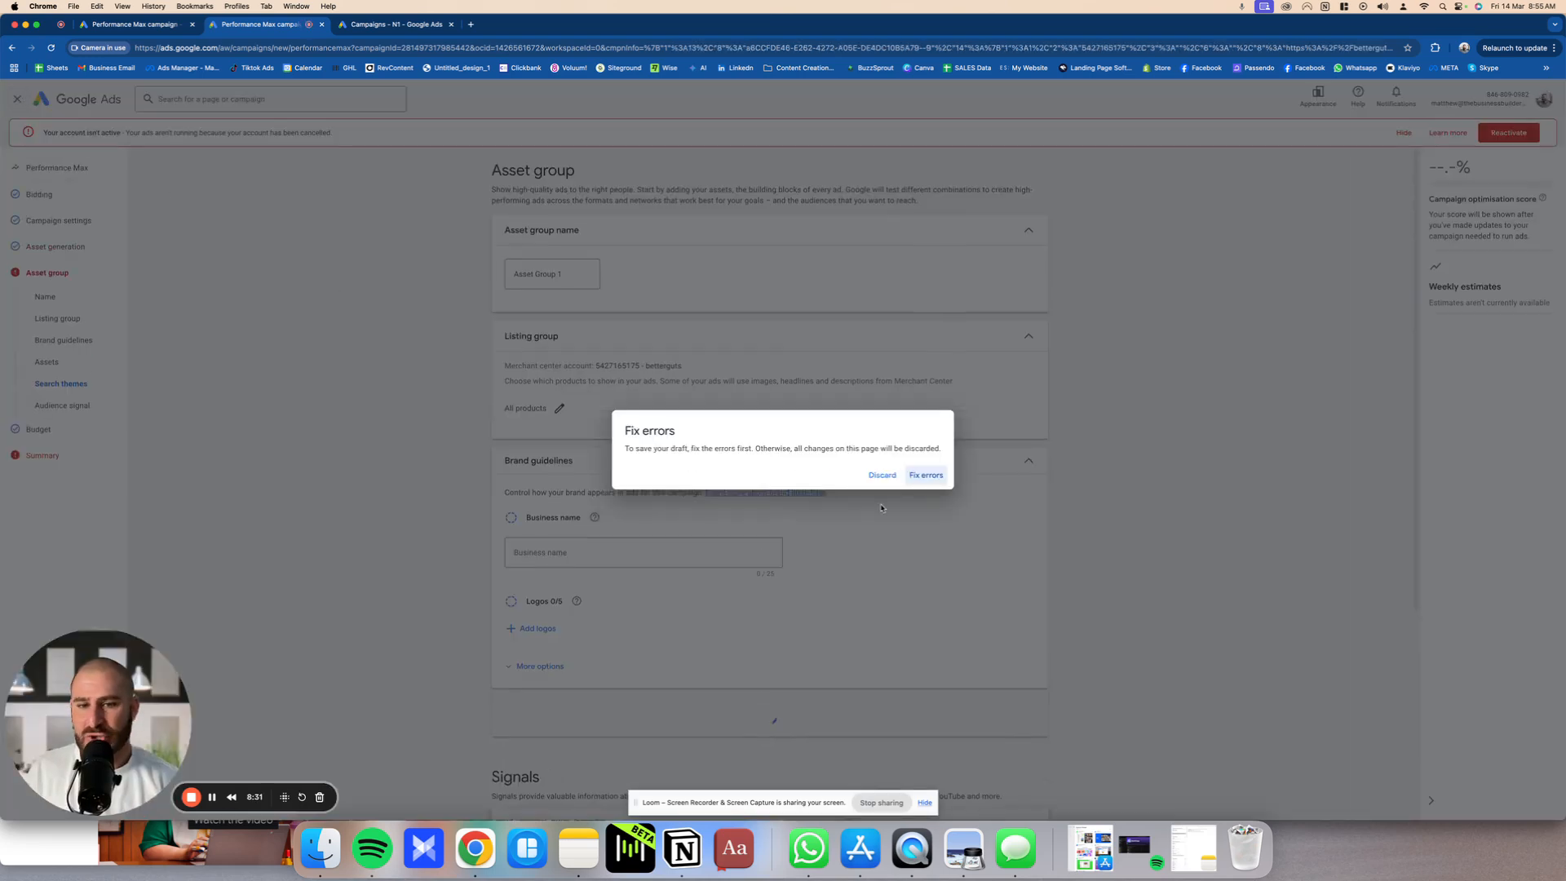
click(883, 476)
Step: Look through the tool categories and open the Keyword Planner in the duplicated tab
mouse_move(22, 298)
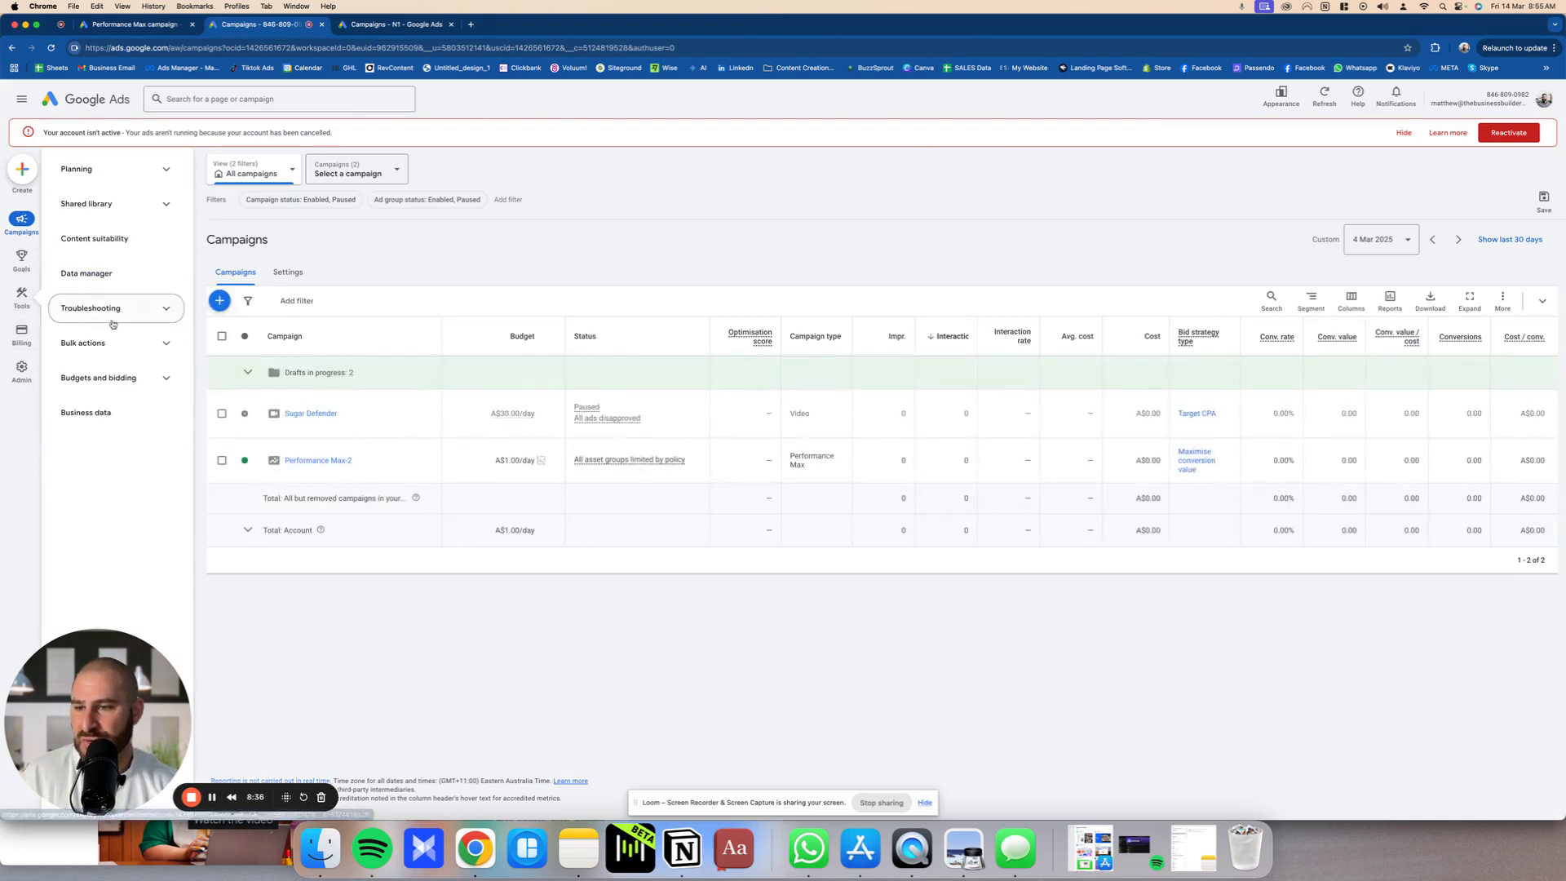
click(157, 377)
click(154, 343)
click(151, 308)
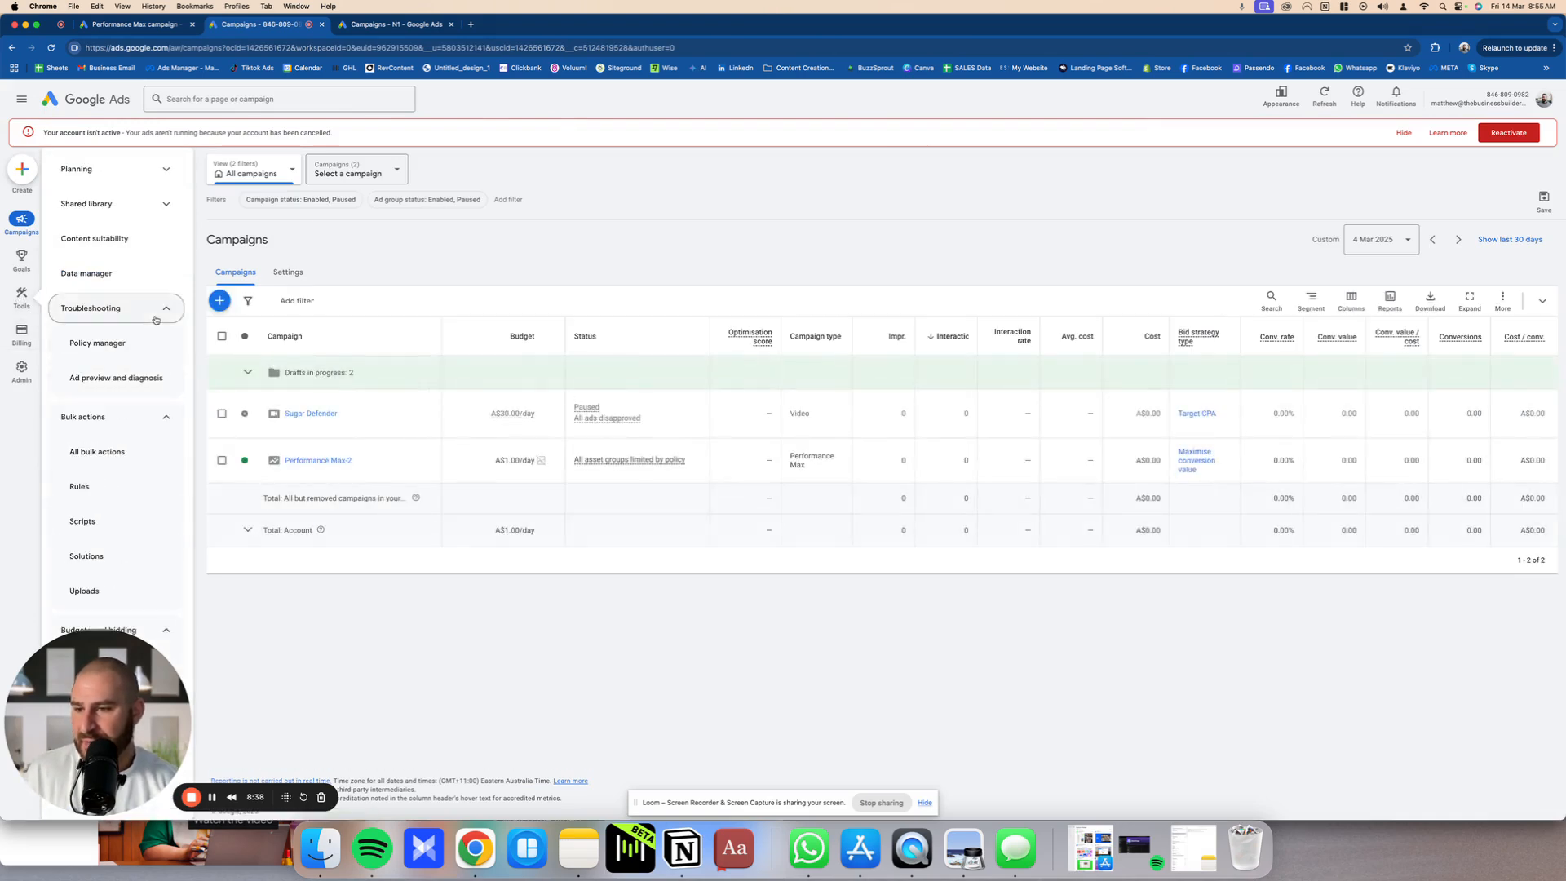
click(137, 205)
click(140, 170)
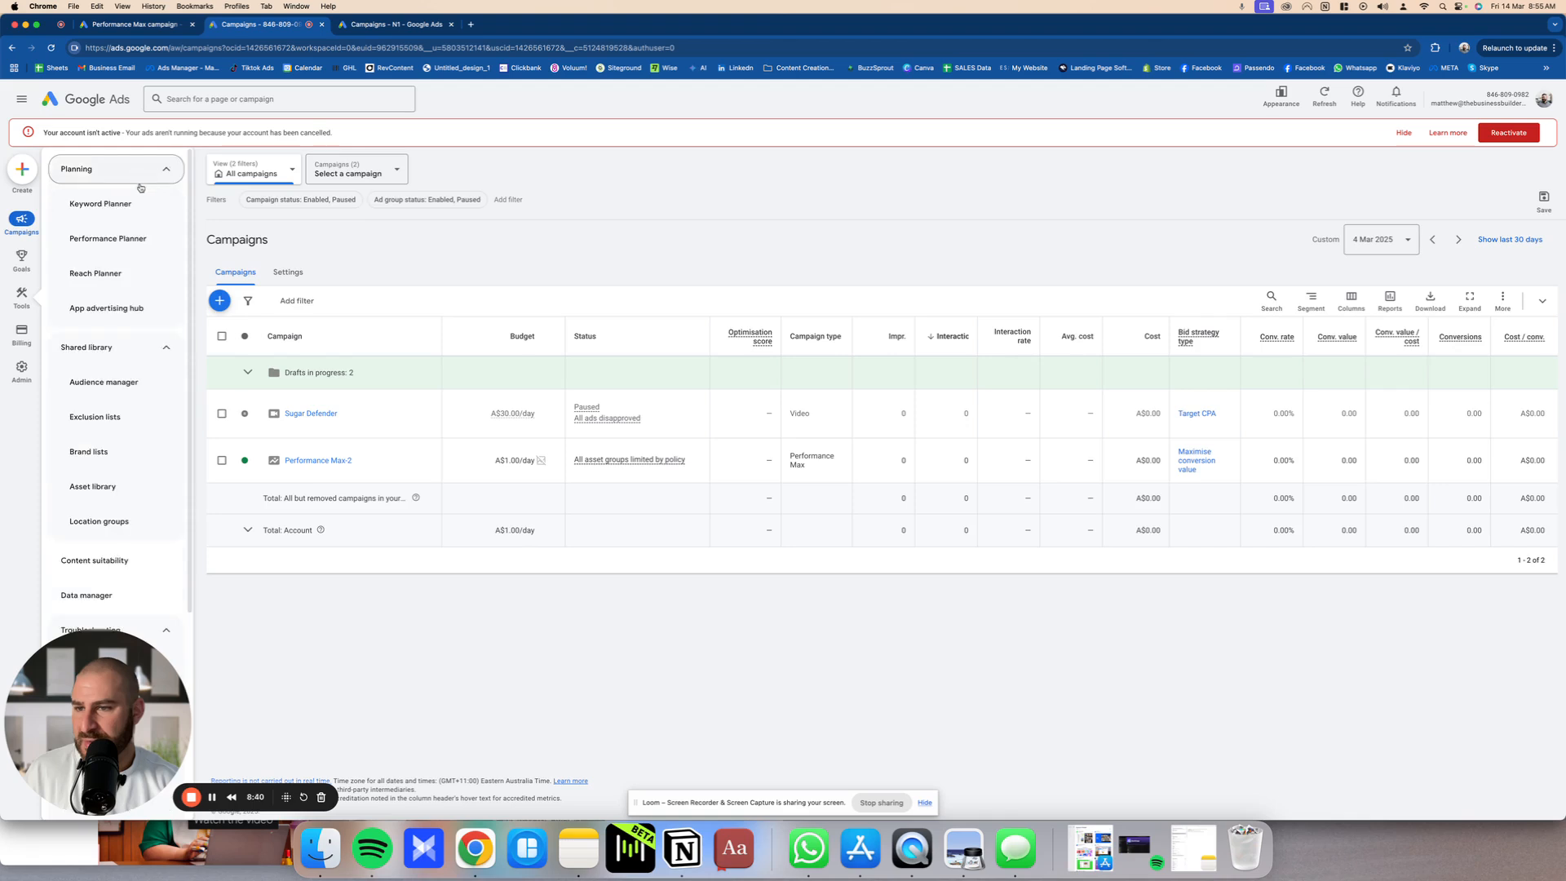
click(126, 205)
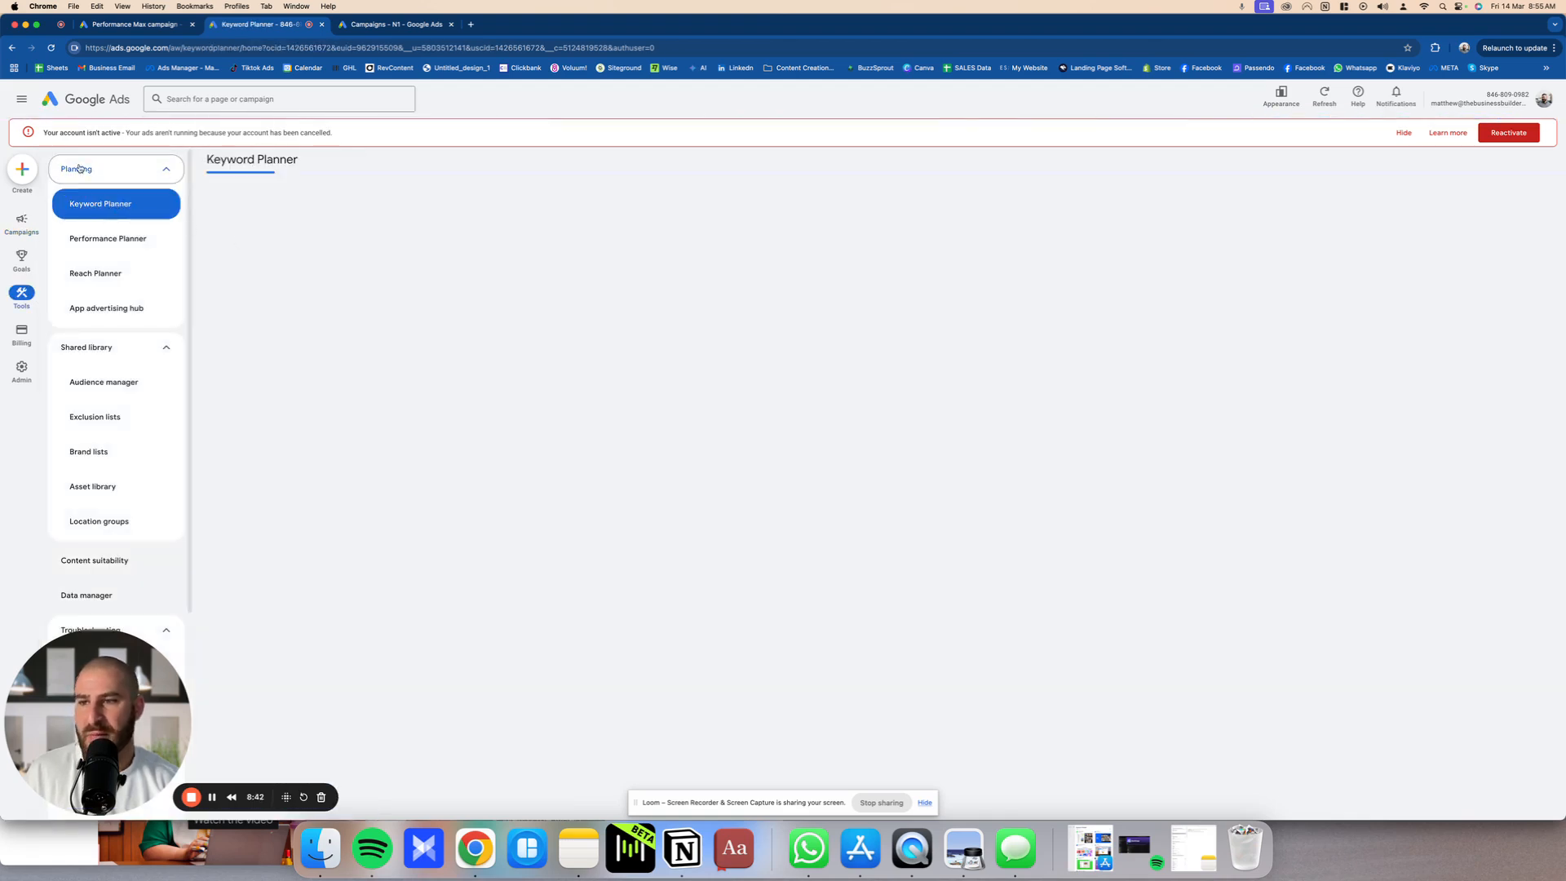
Step: Hide the account alert, start discovering new keywords and change the target location from Australia to United States
click(1402, 133)
click(721, 282)
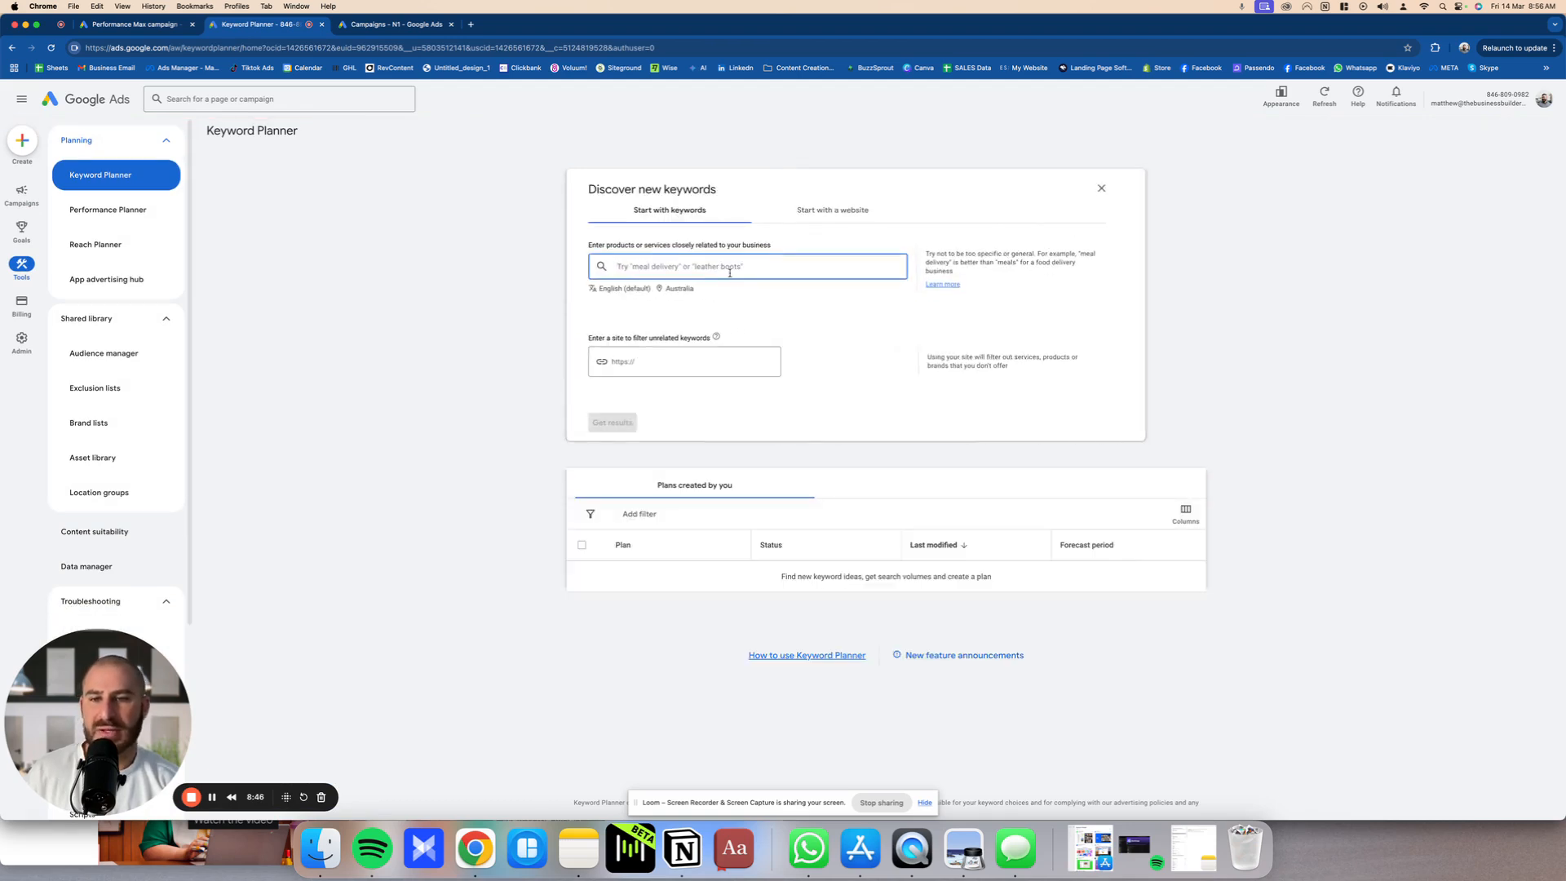
click(683, 289)
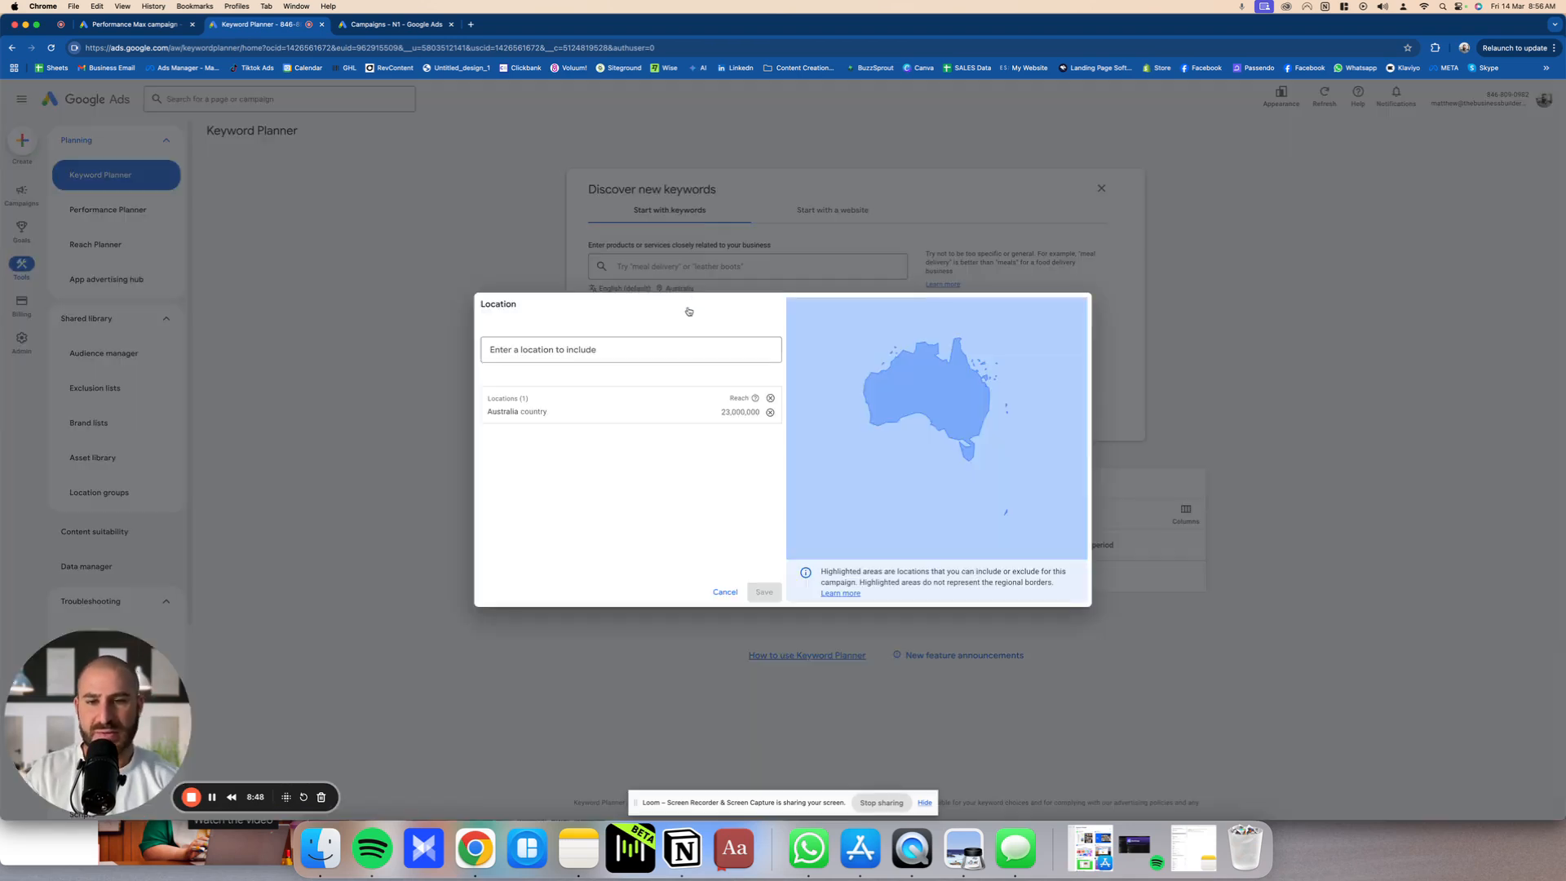
text(united states)
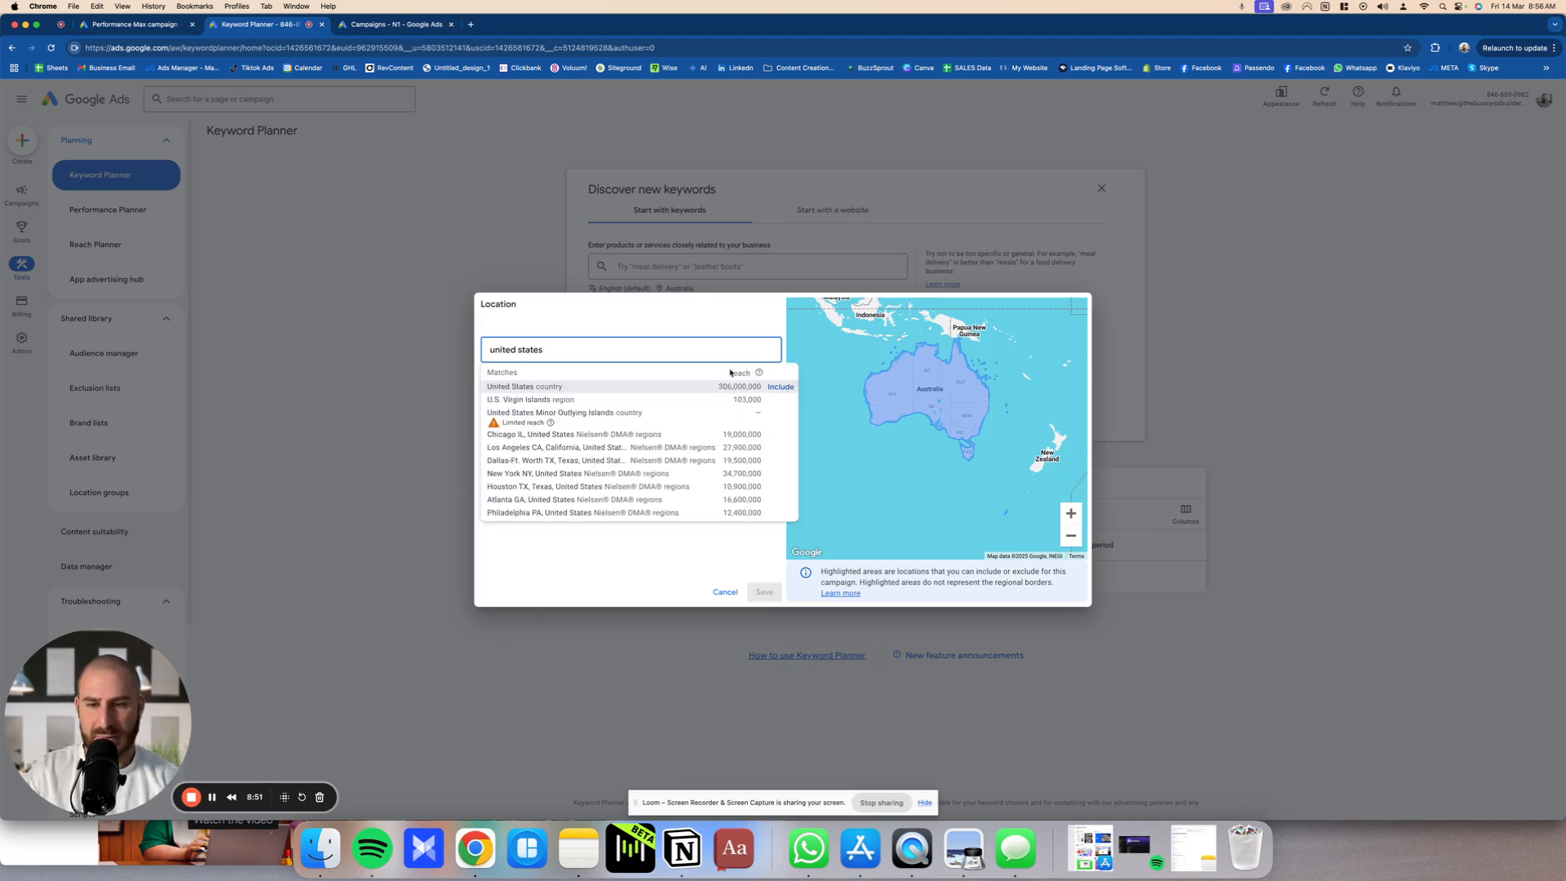
click(780, 387)
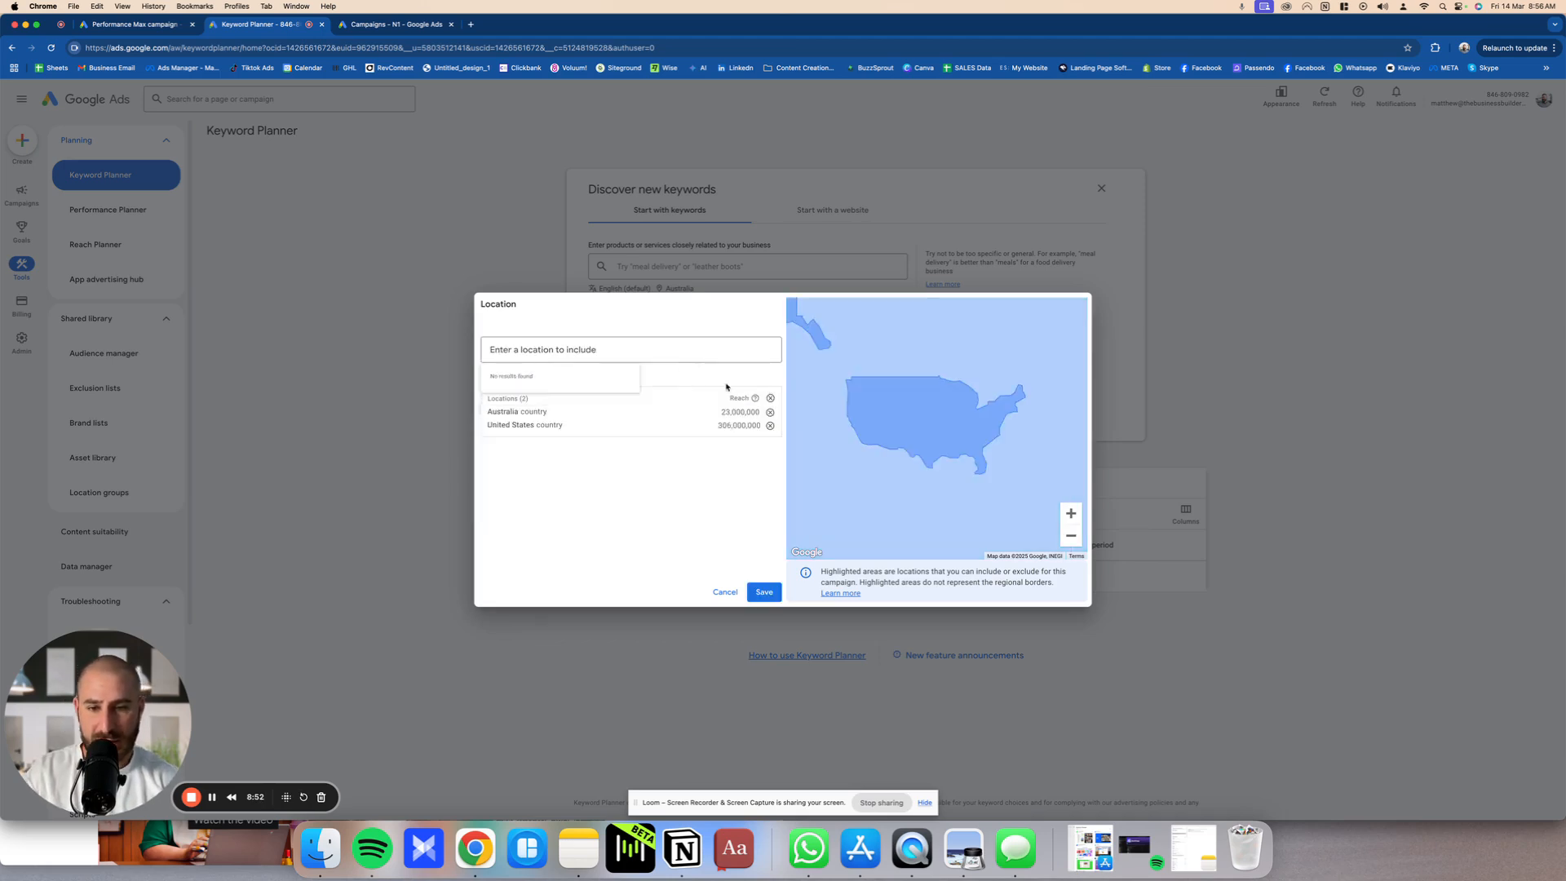
click(770, 412)
click(763, 592)
Step: Get keyword ideas for the keyword "Snoring"
click(675, 267)
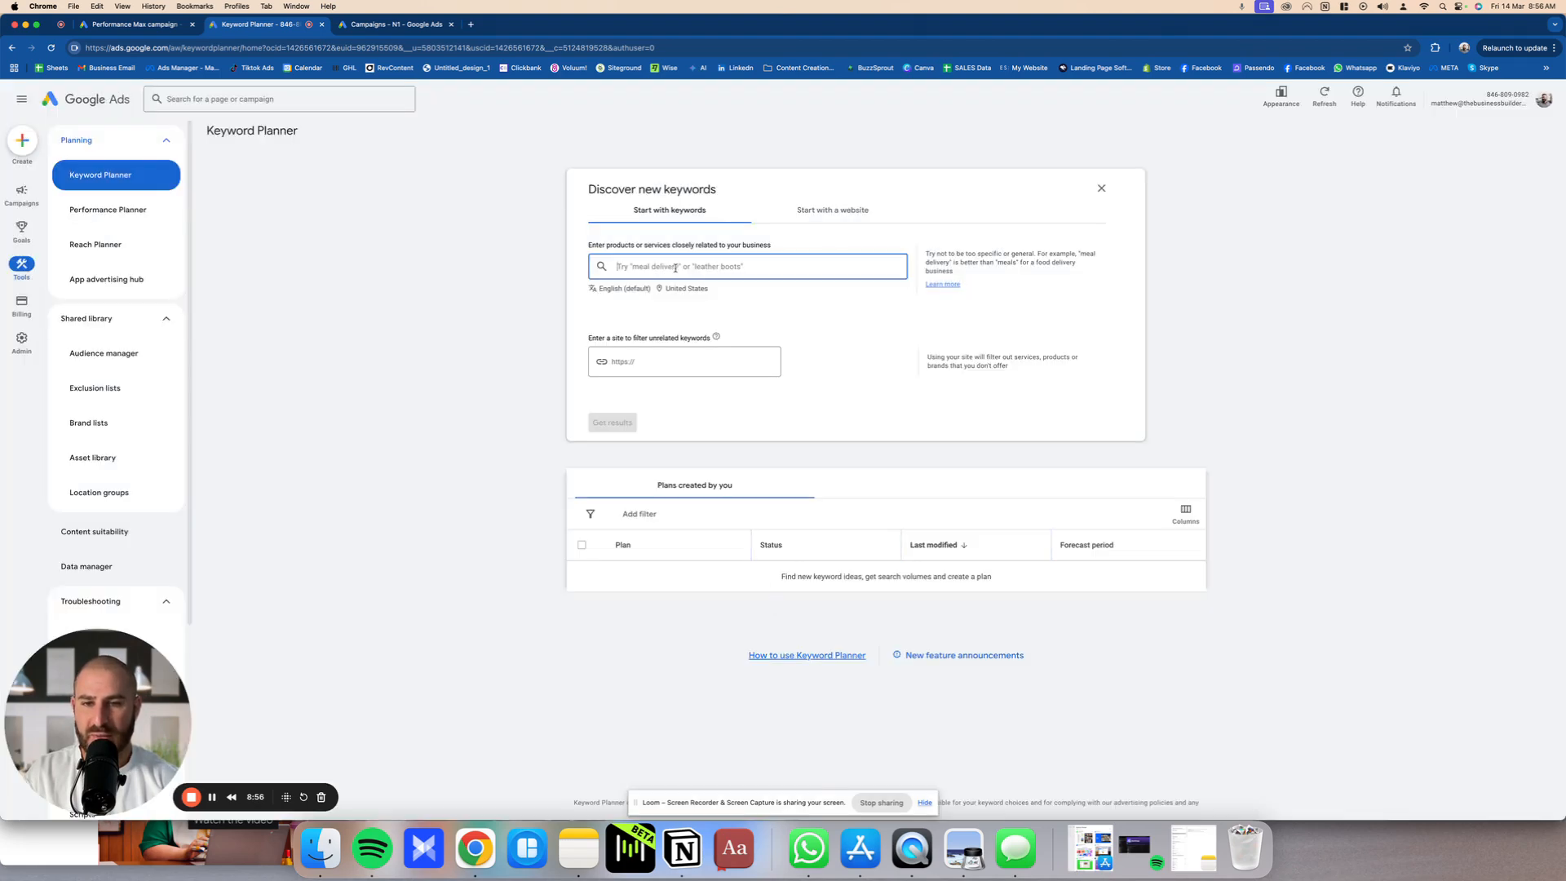
text(Snoring)
key(Return)
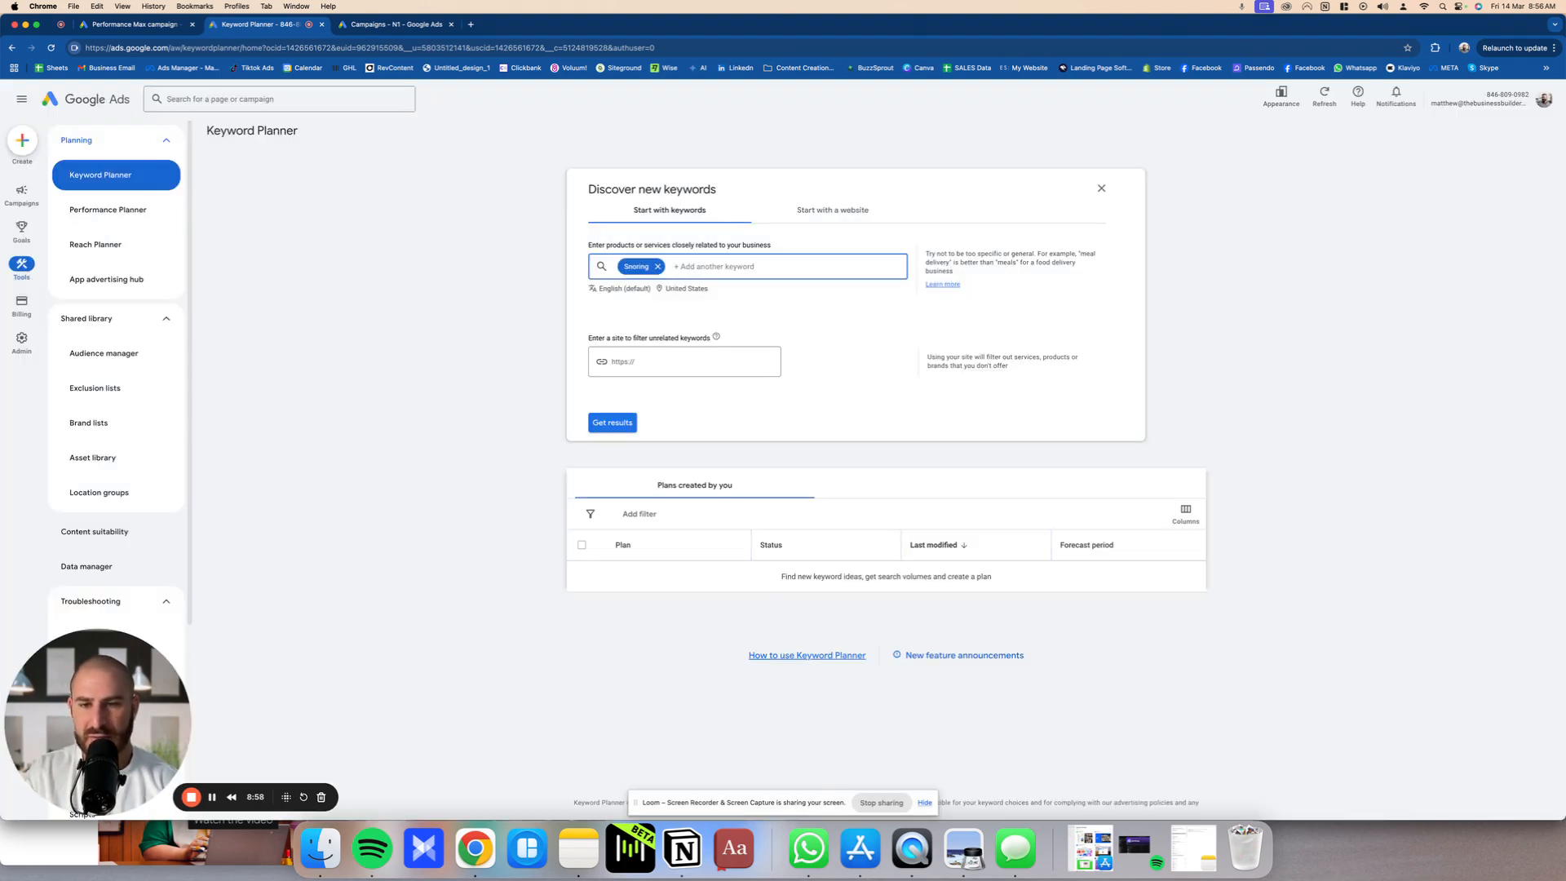
click(618, 421)
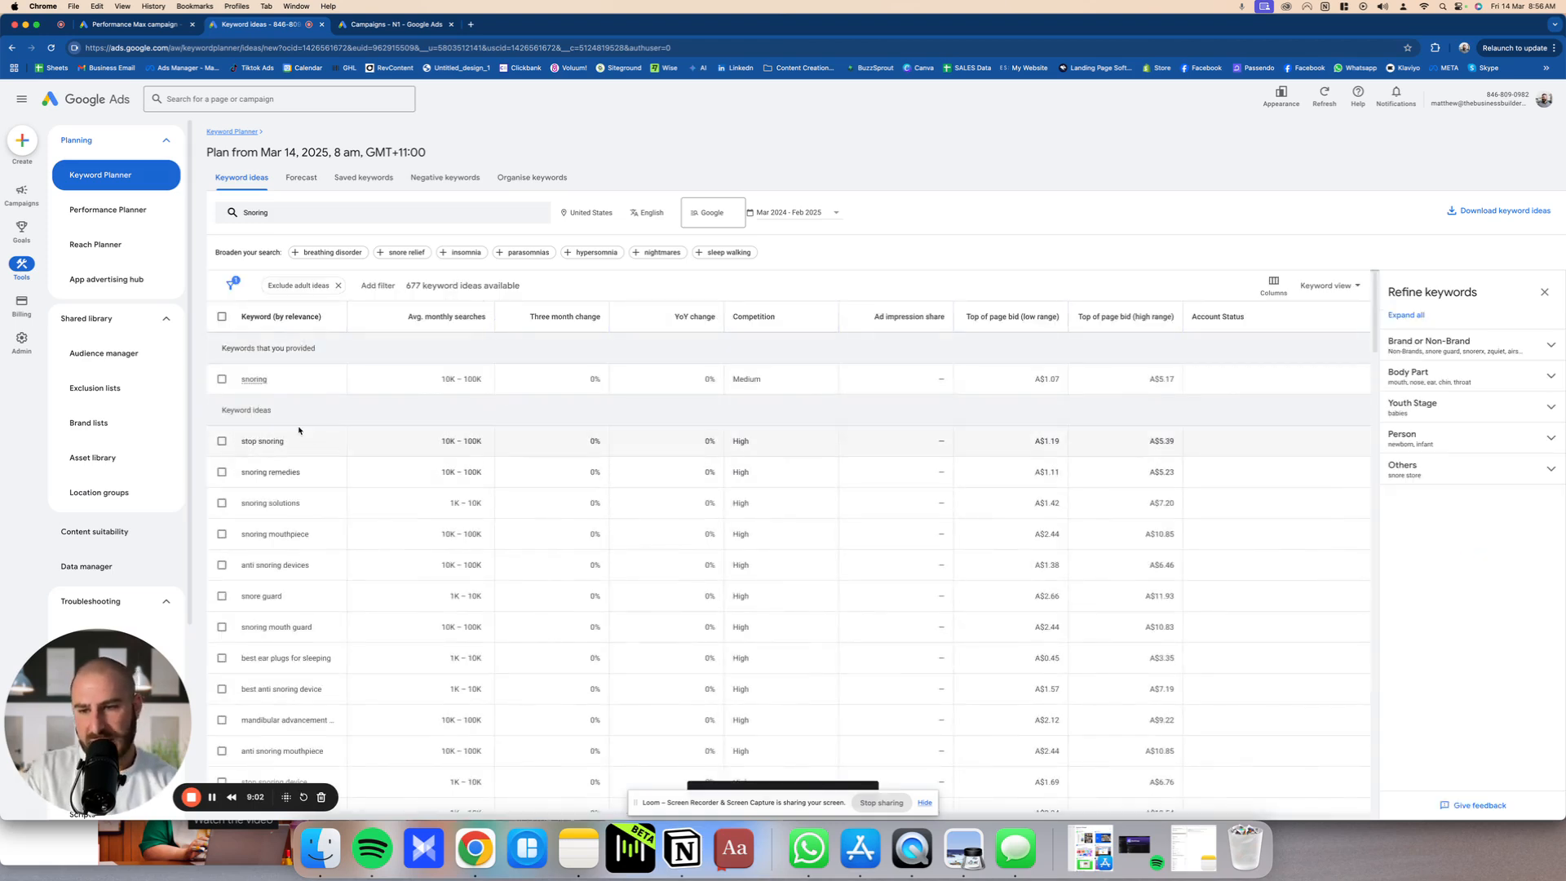
Step: Look through the snoring keyword ideas and check the download options for them
scroll(297, 425, down, 1)
scroll(337, 414, down, 8)
scroll(338, 415, up, 8)
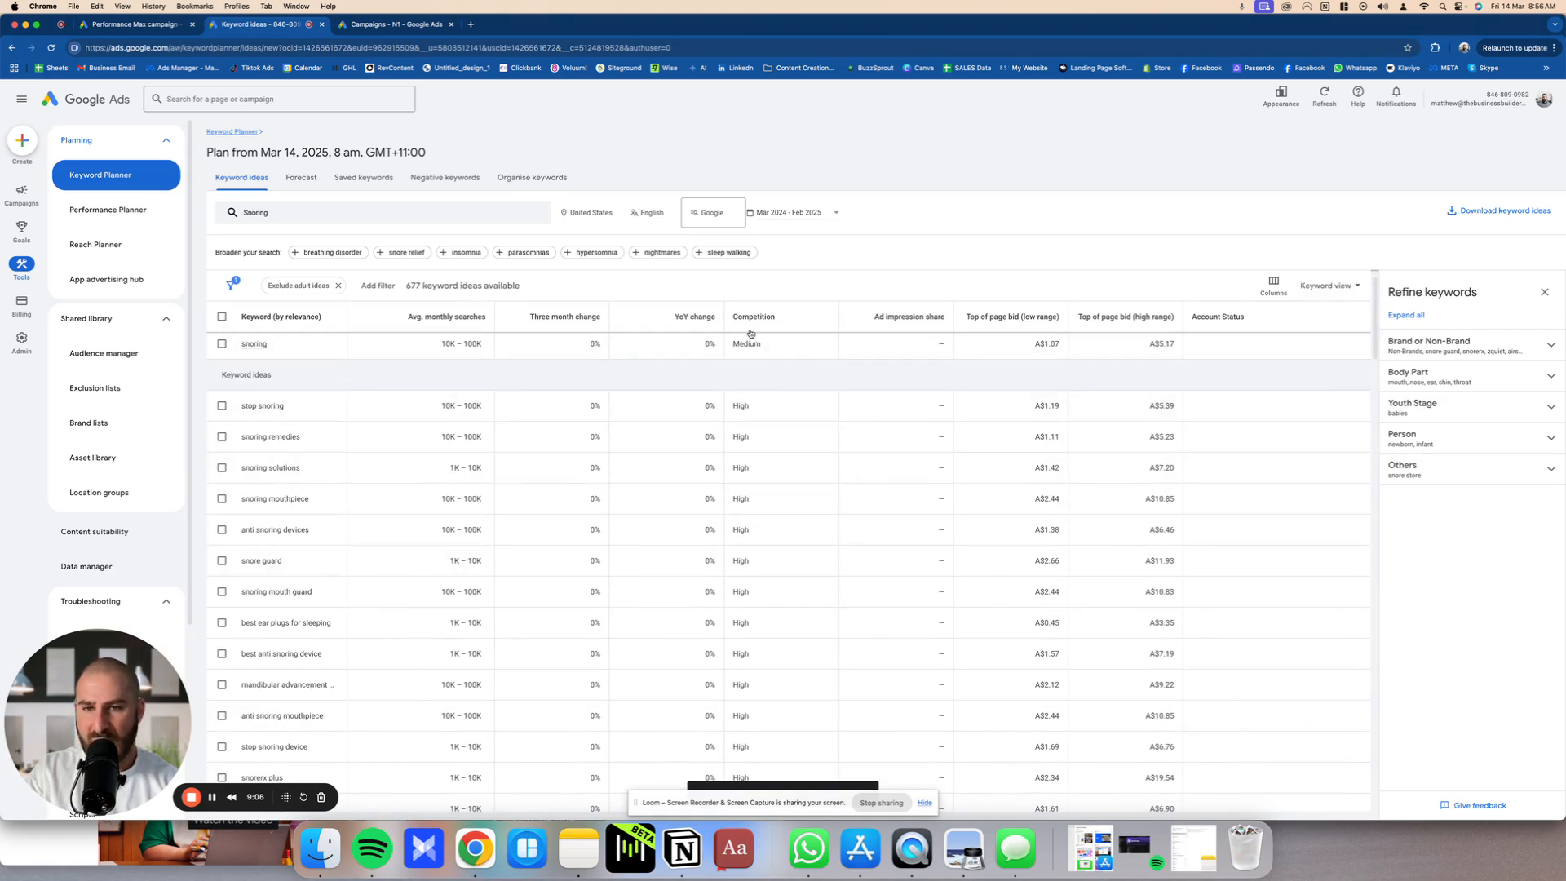
click(1478, 213)
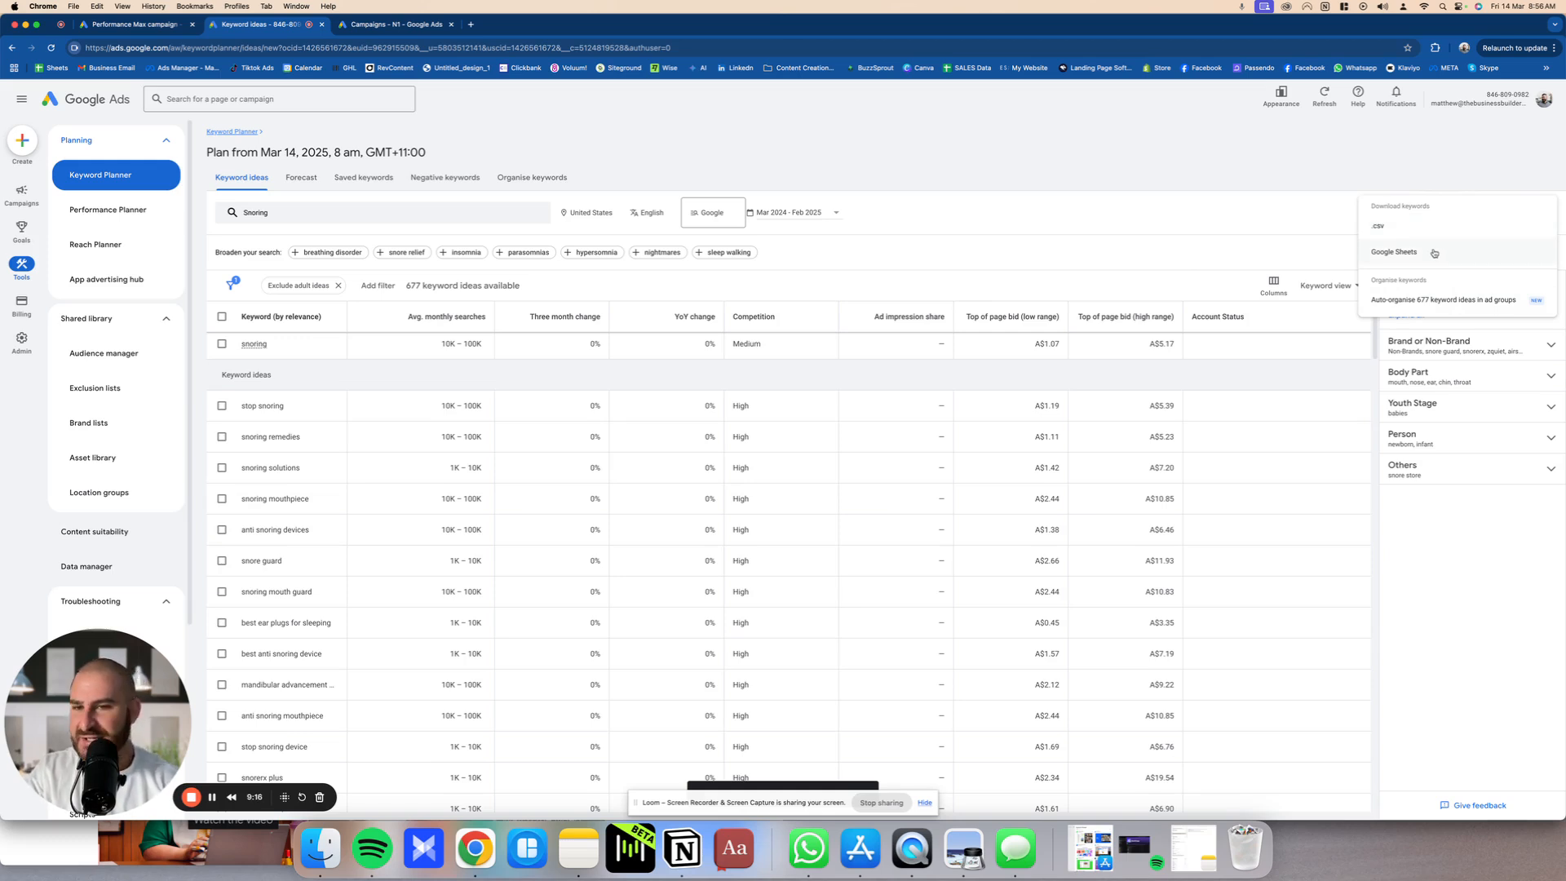
click(972, 255)
scroll(315, 405, down, 5)
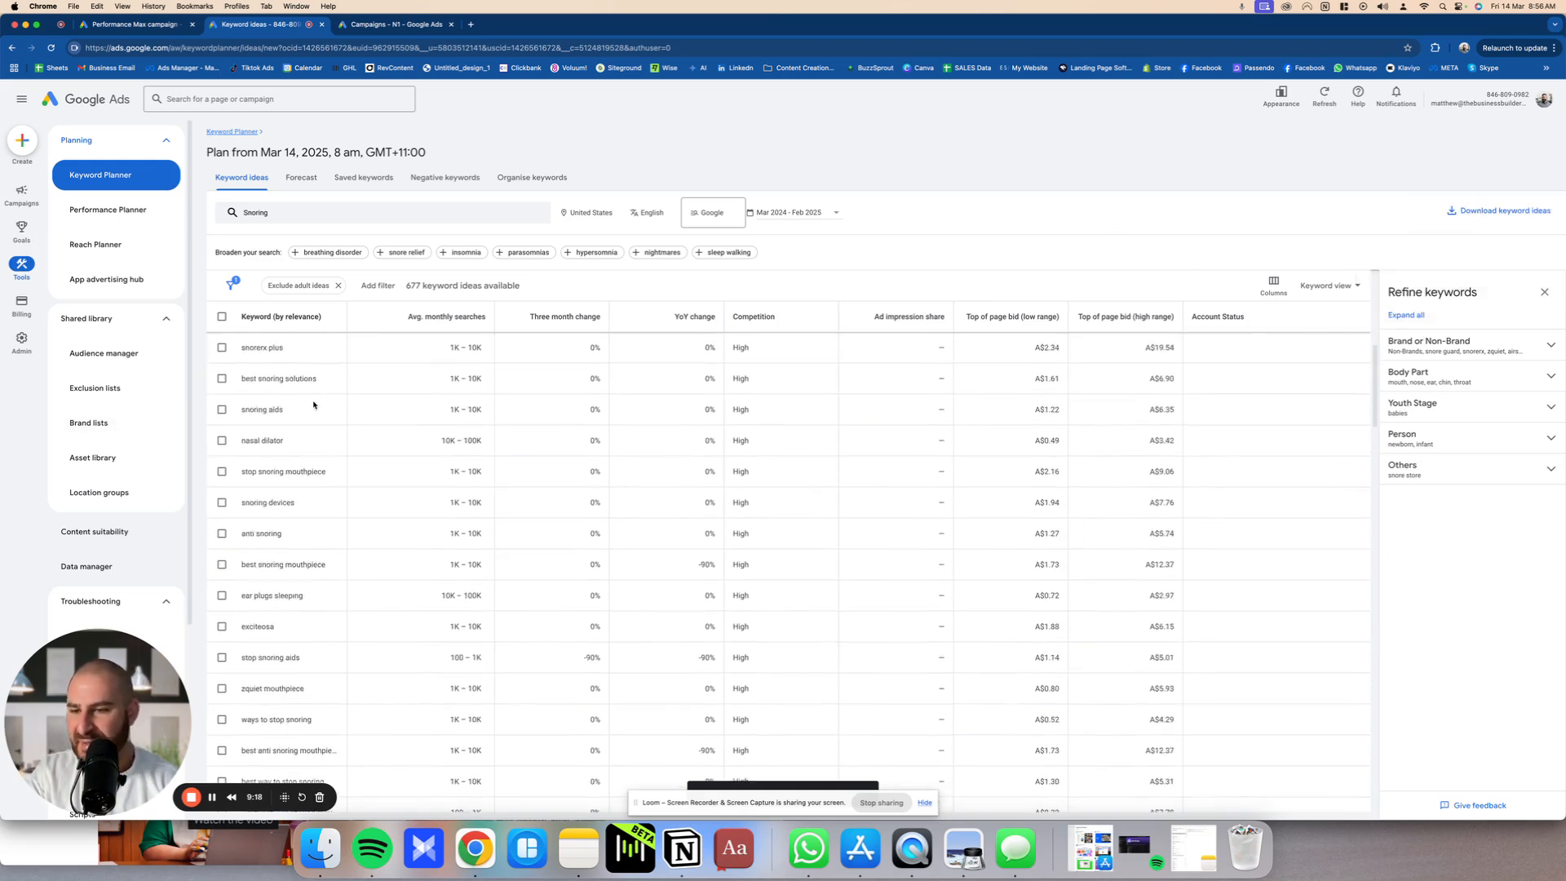
scroll(315, 406, up, 5)
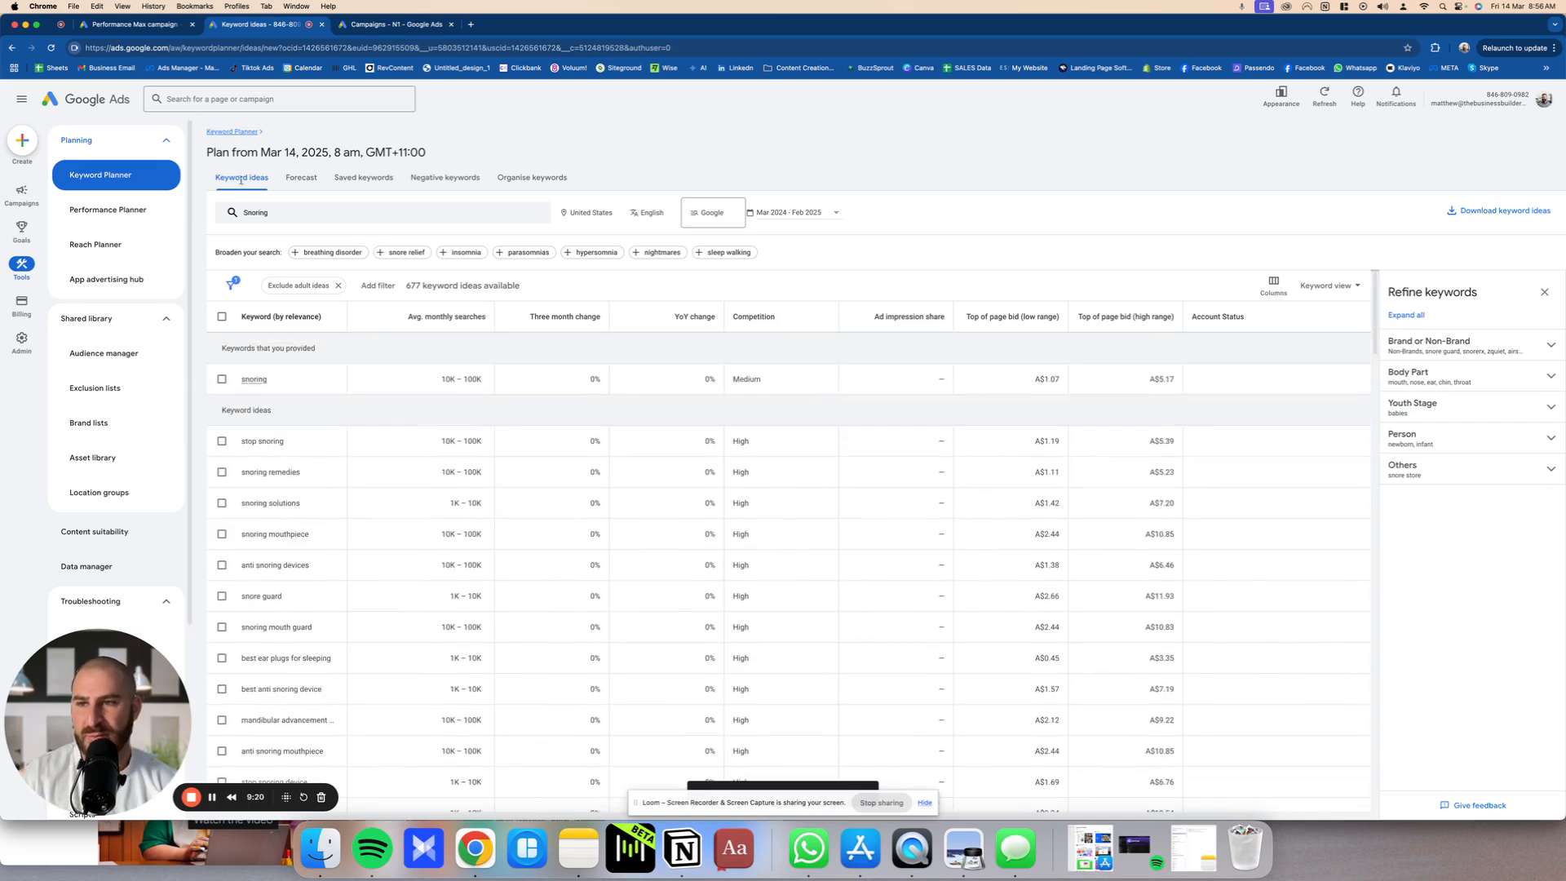
Step: Return to the Performance Max campaign tab and examine the search and browse options for adding first-party data to the audience signal
click(159, 29)
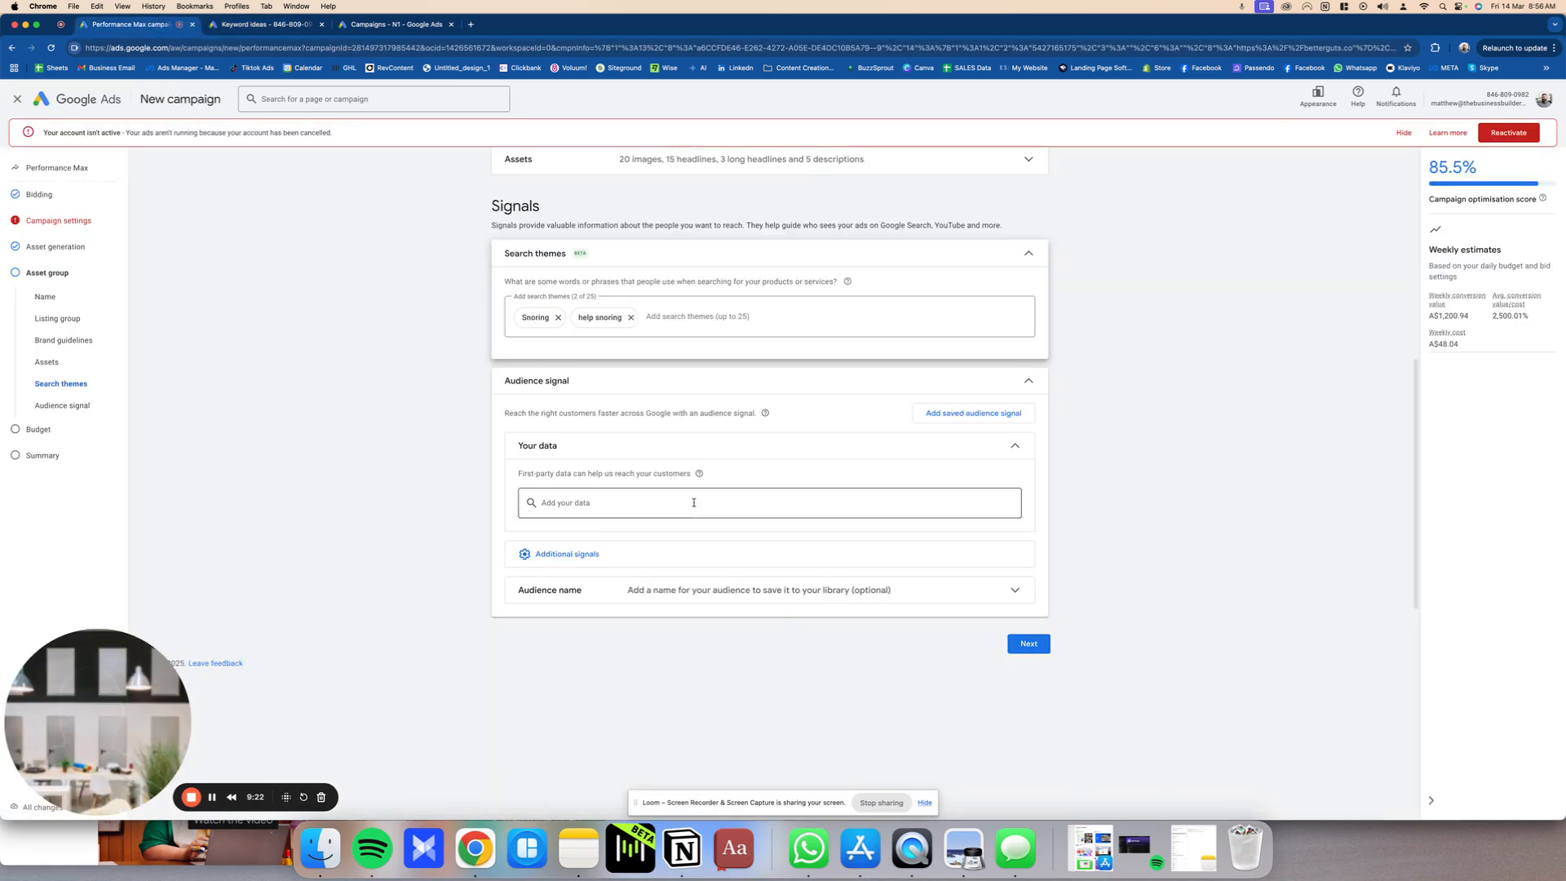
click(672, 315)
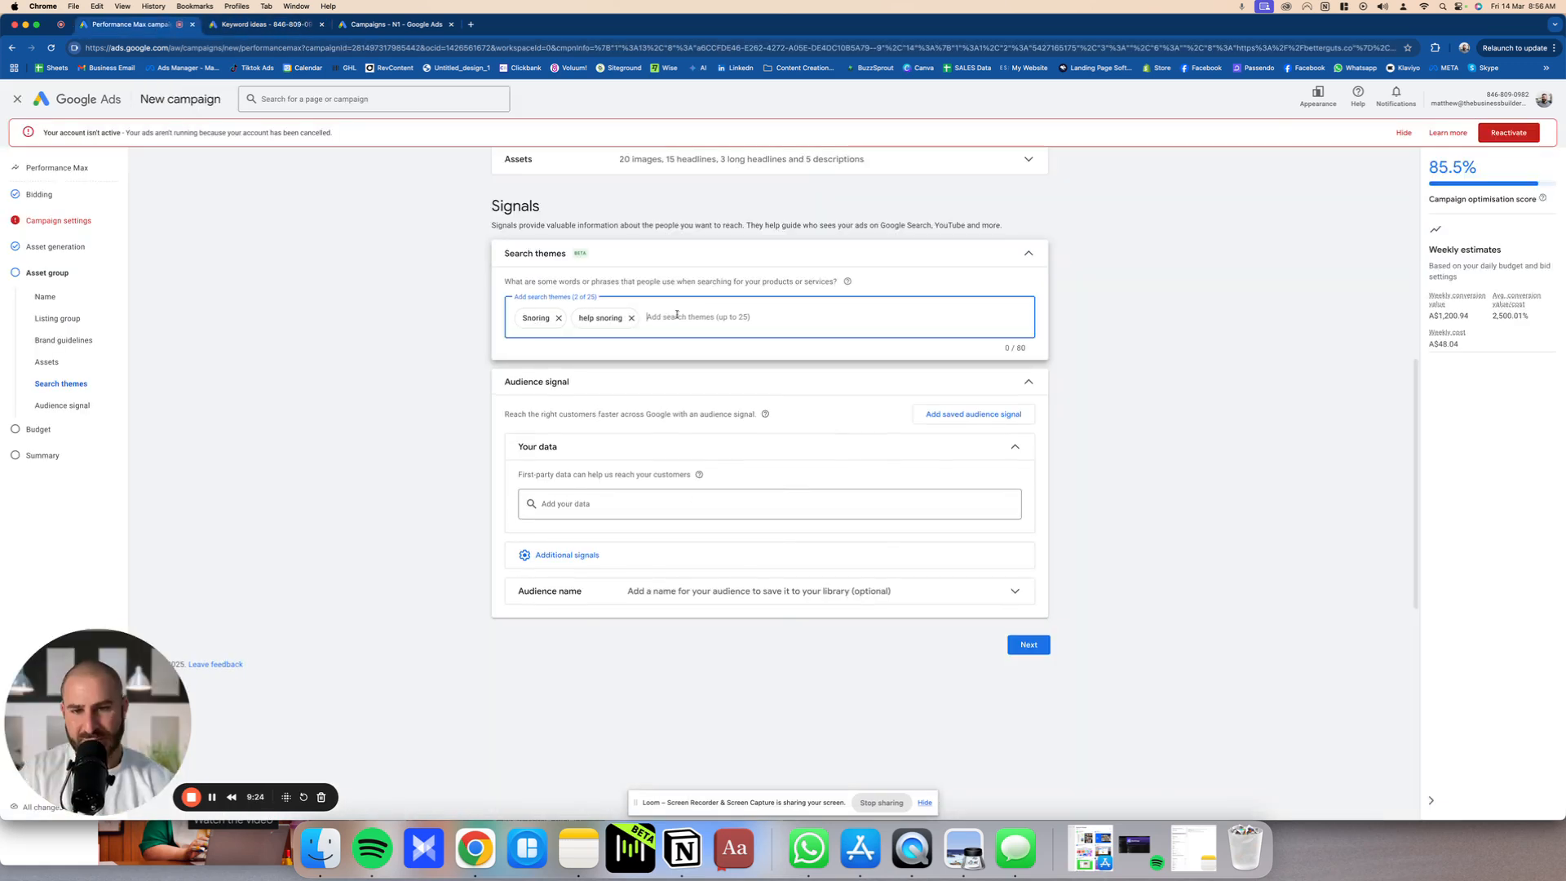
click(628, 504)
click(605, 499)
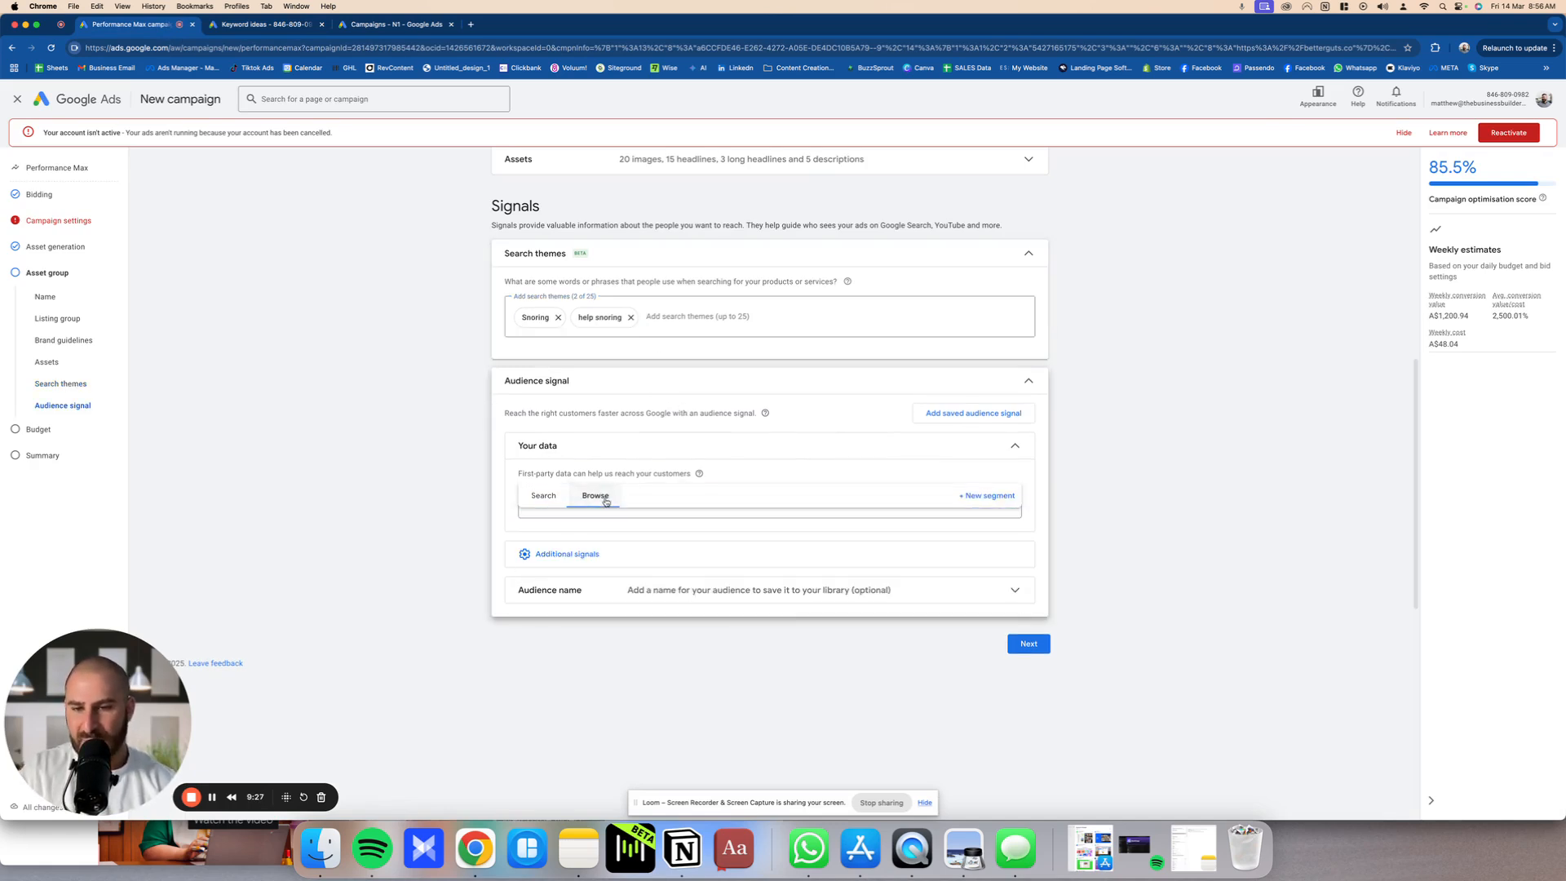
click(548, 499)
drag(515, 446, 698, 495)
click(694, 501)
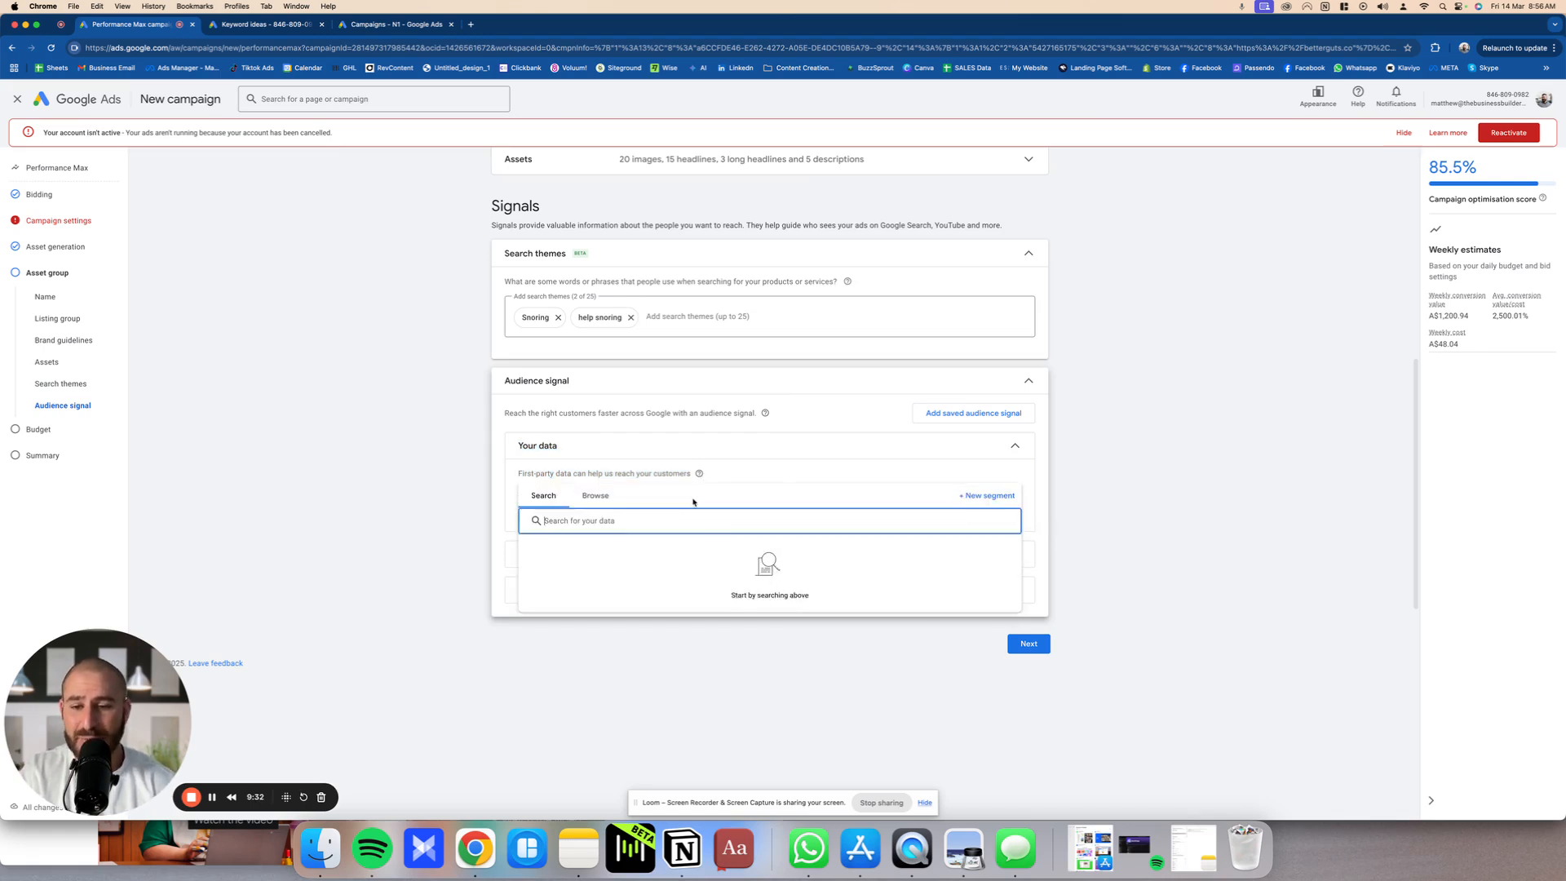
click(580, 499)
click(549, 497)
click(445, 496)
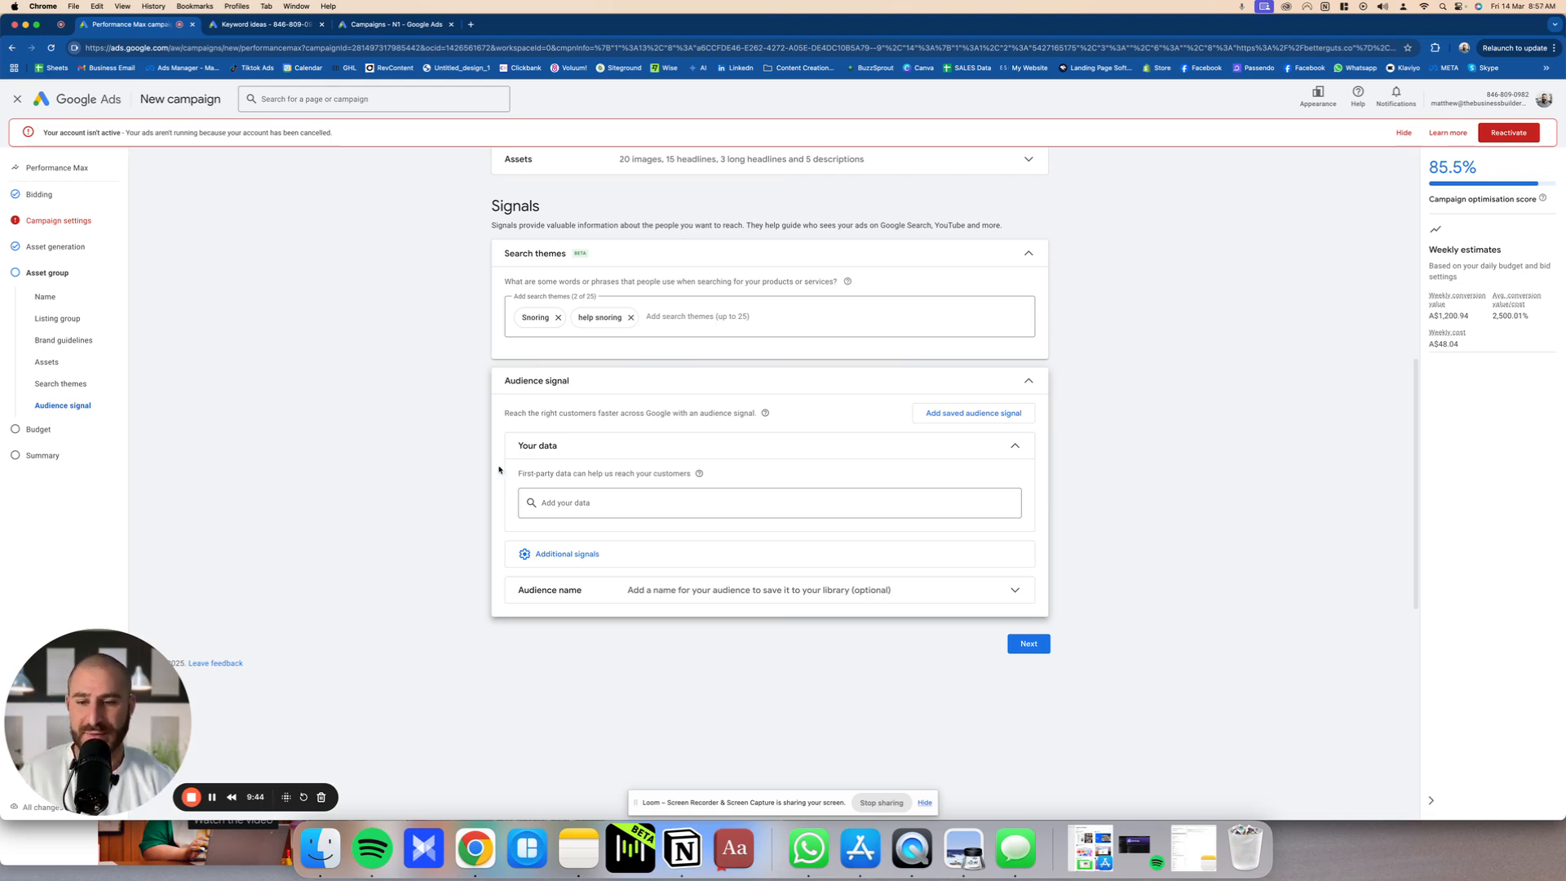
Step: Collapse the Your data section and open Interests & detailed demographics from the additional signals
click(557, 447)
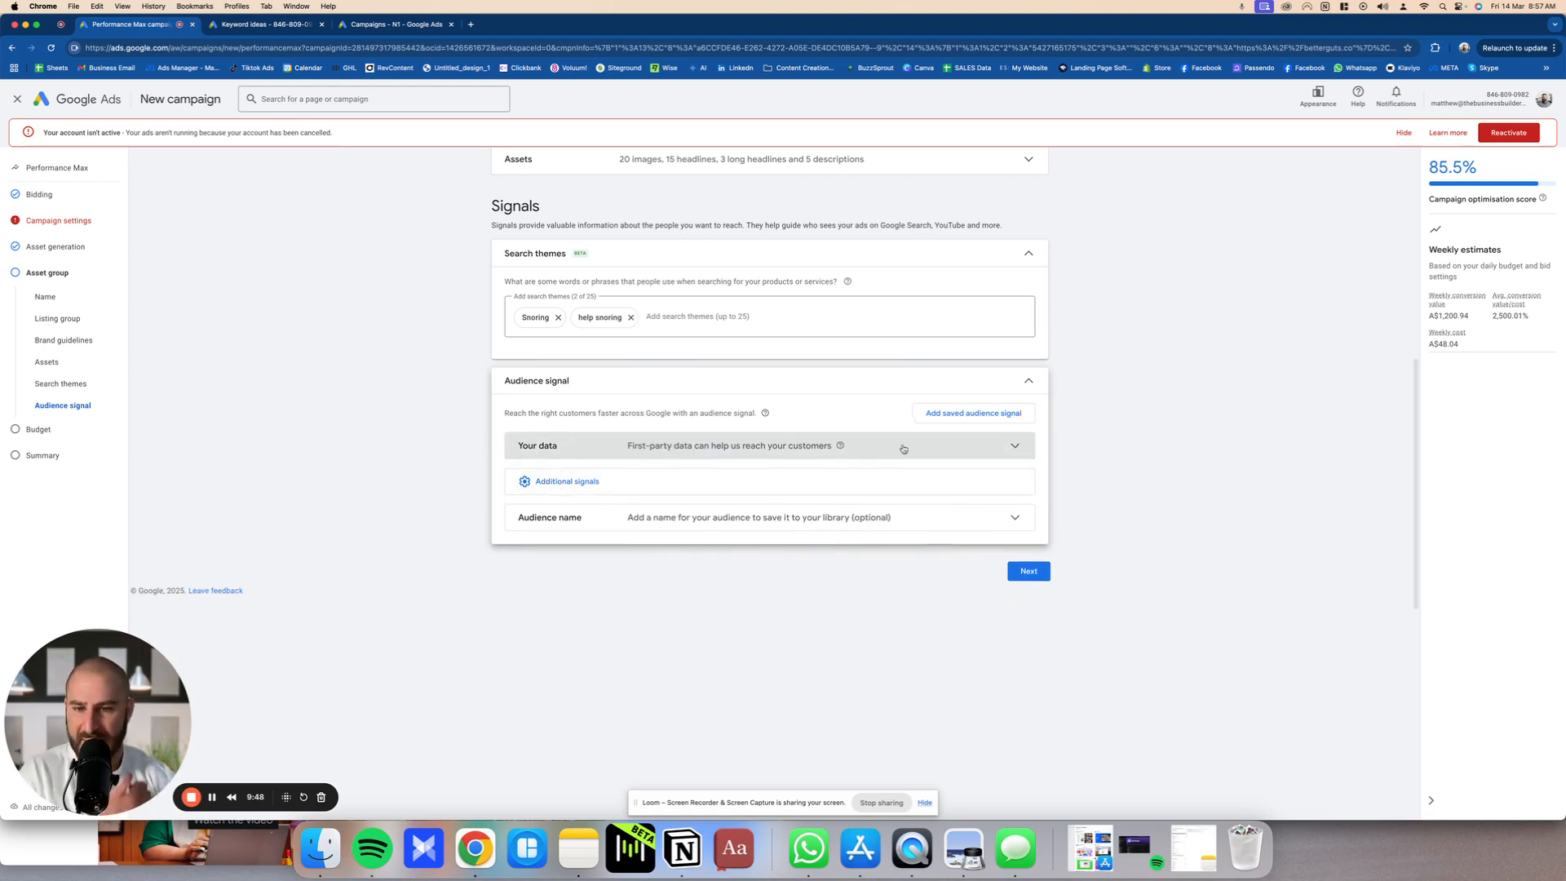
click(562, 486)
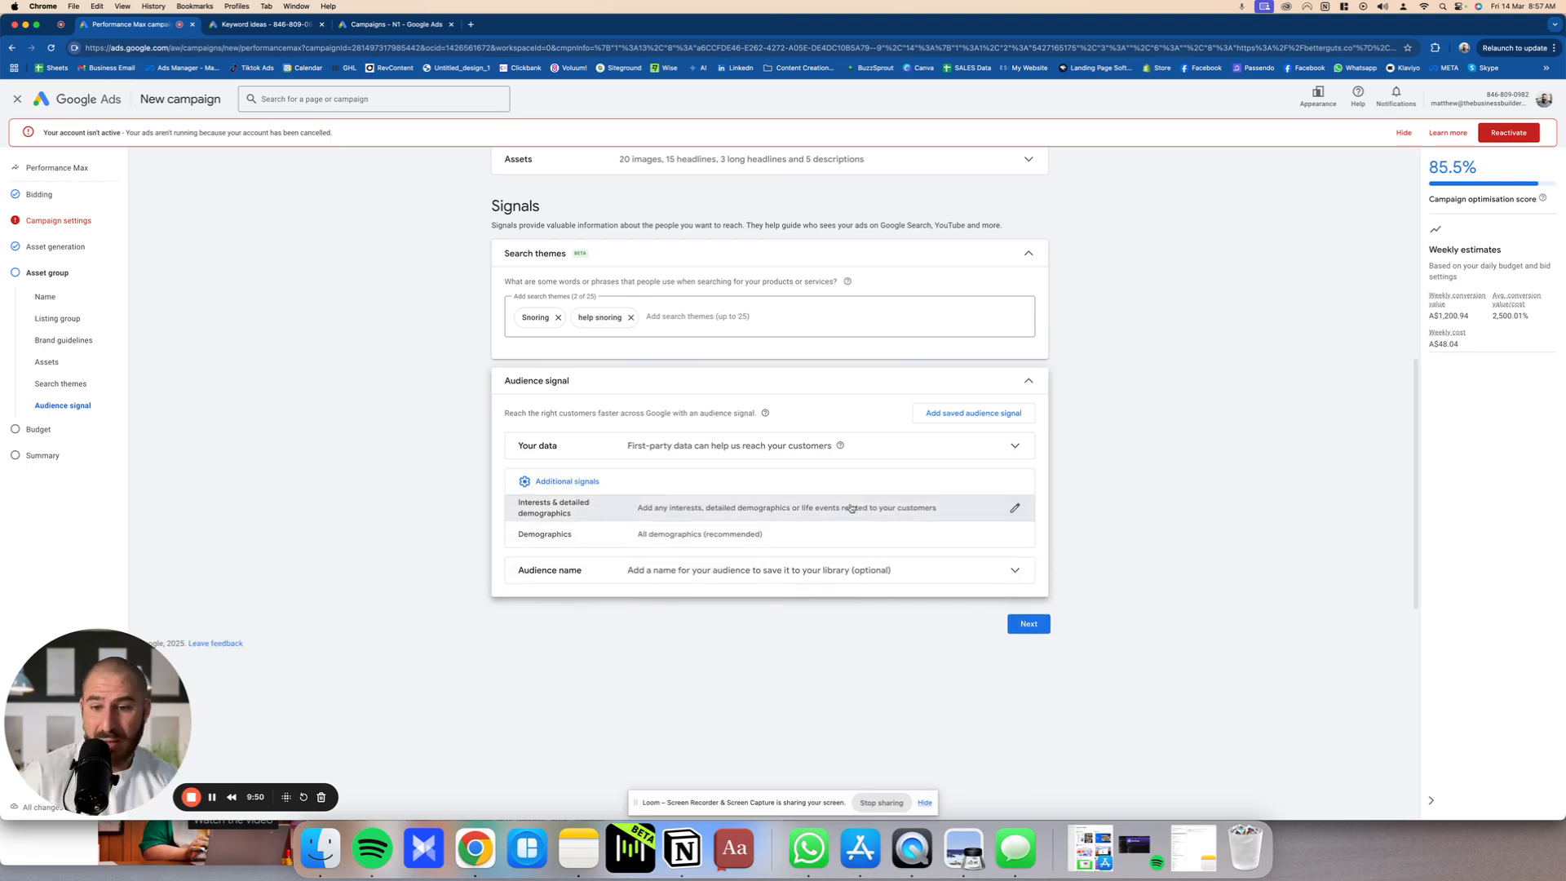
click(683, 511)
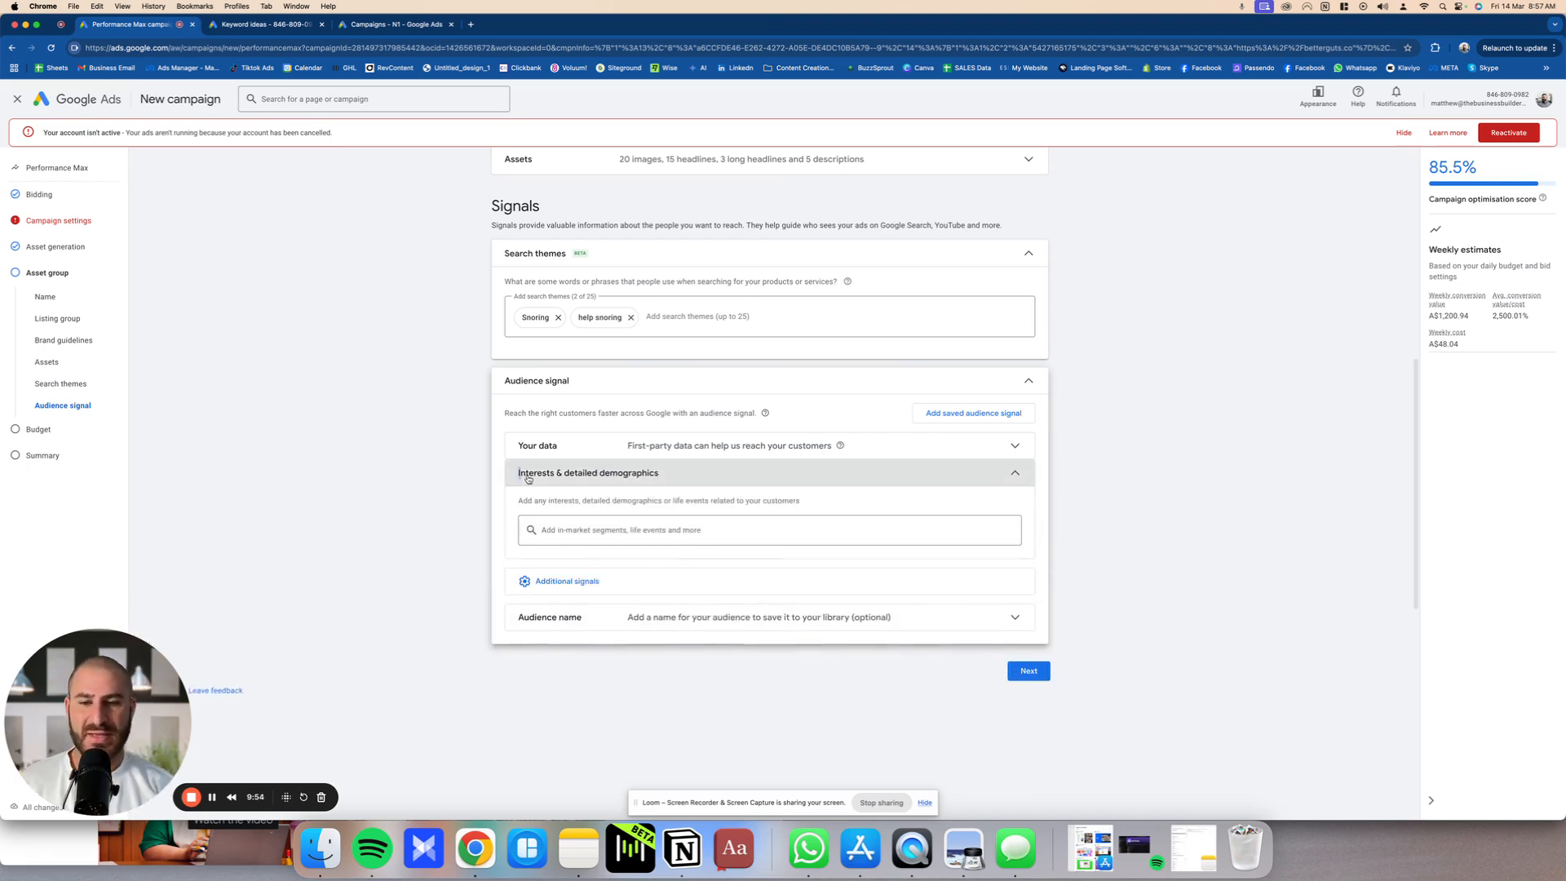
drag(520, 474, 661, 476)
Step: Check the suggested interest segments and switch to browsing the segment categories
click(685, 530)
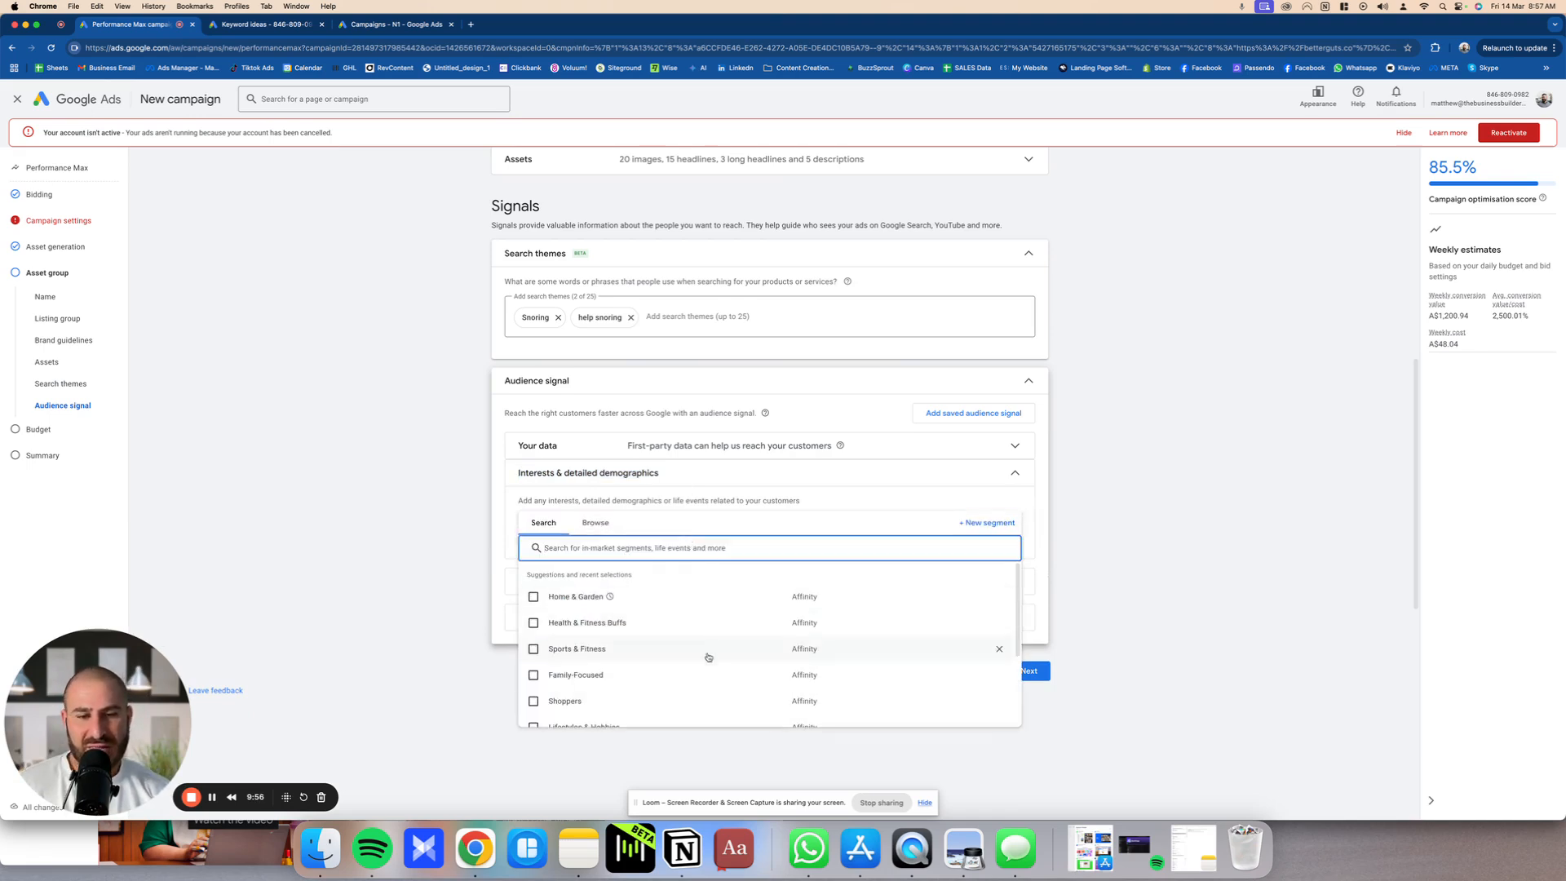
click(589, 502)
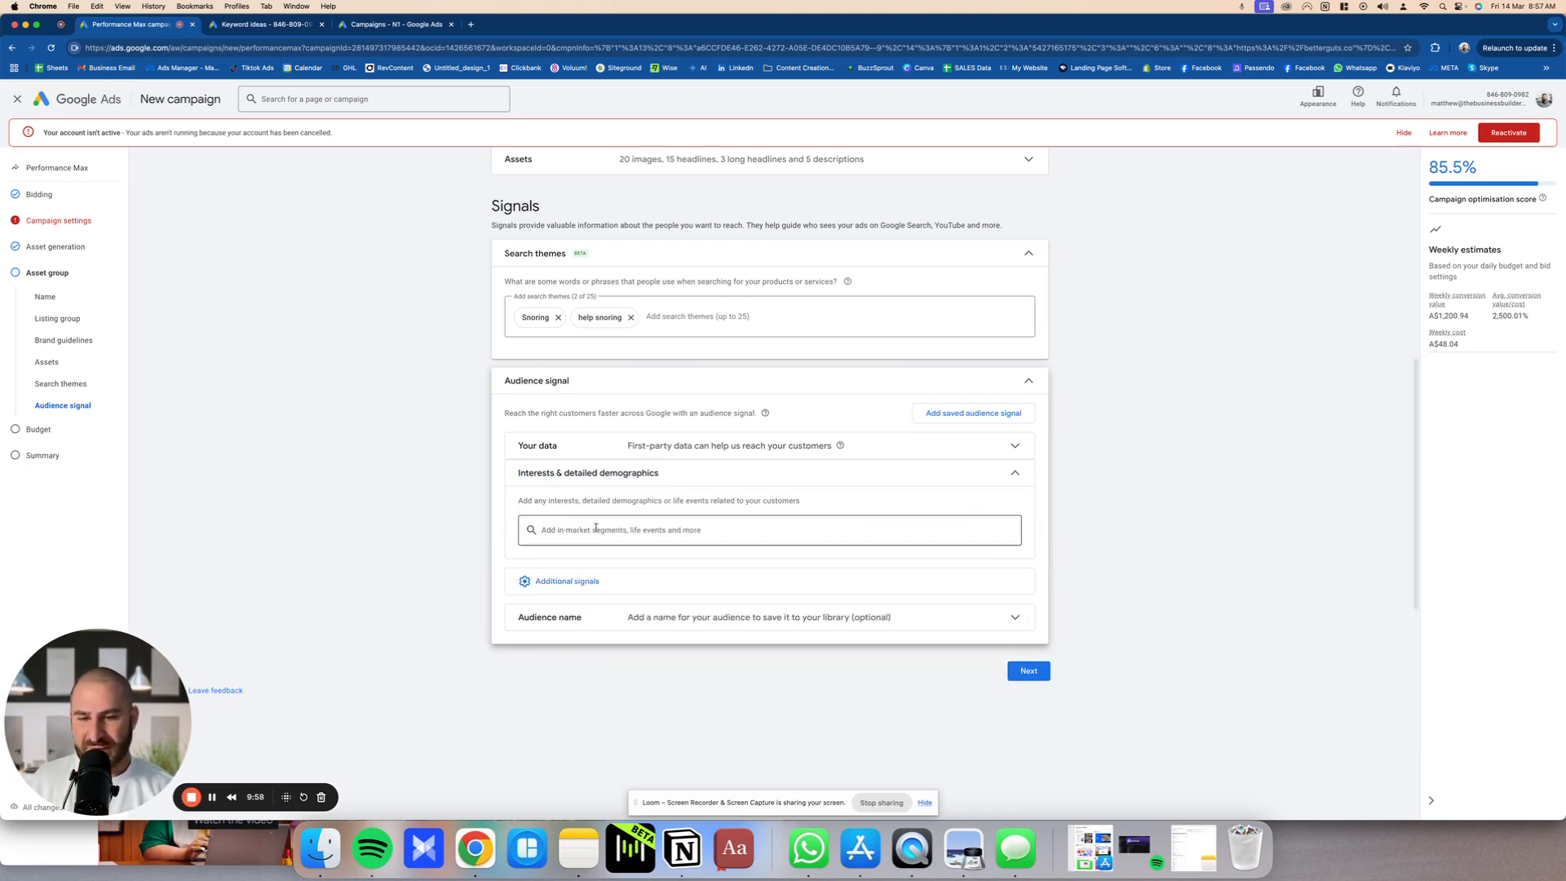
click(603, 540)
click(596, 523)
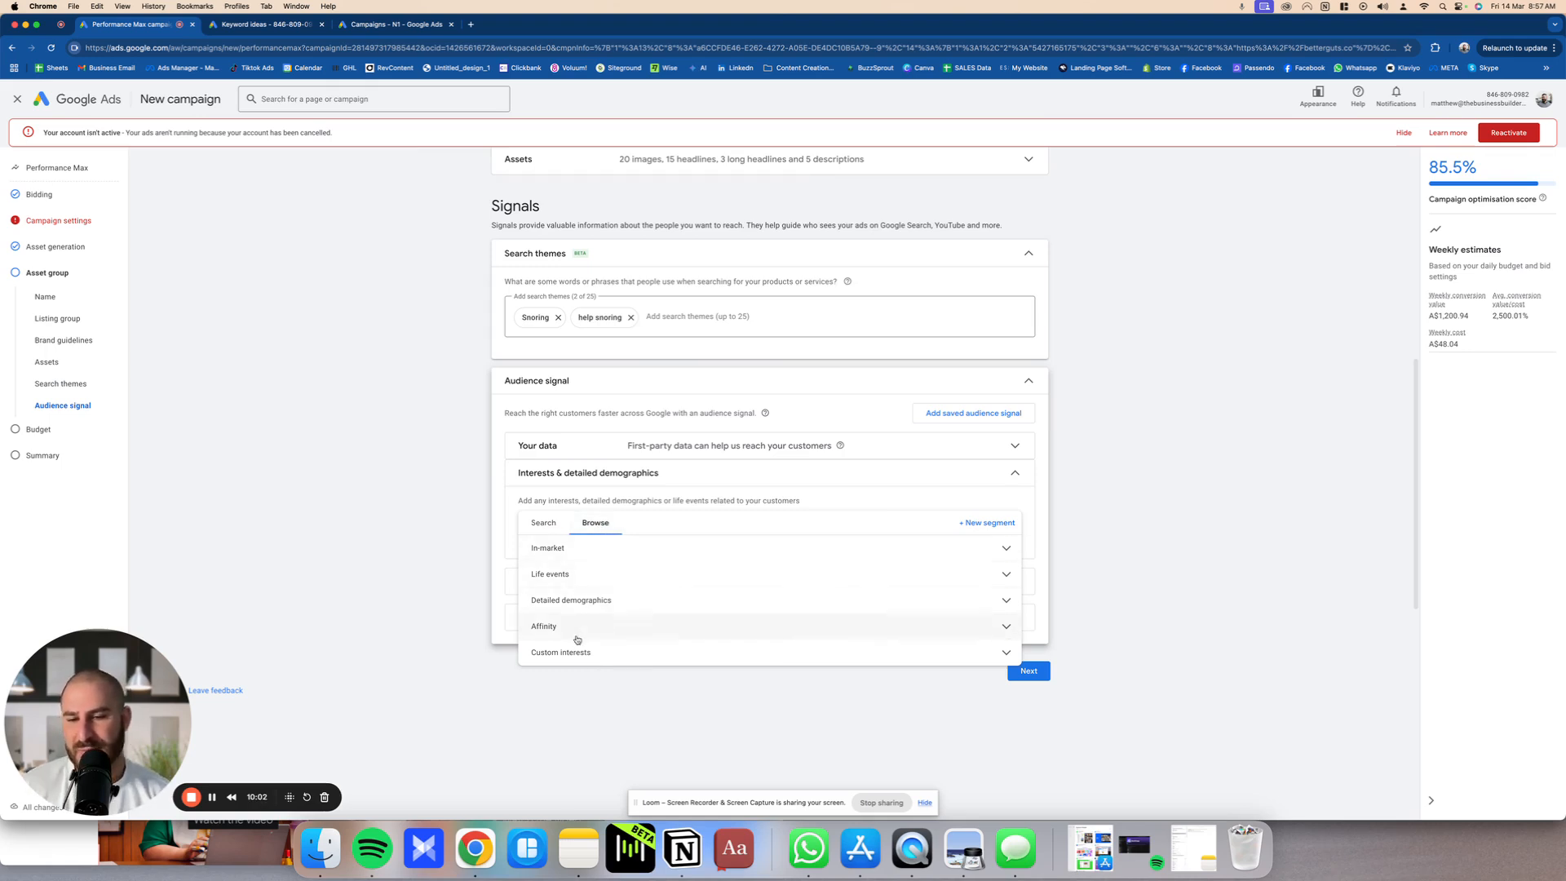
Step: Examine the Life events segments from Business Creation to University Graduation, and close the list without selecting any
click(540, 577)
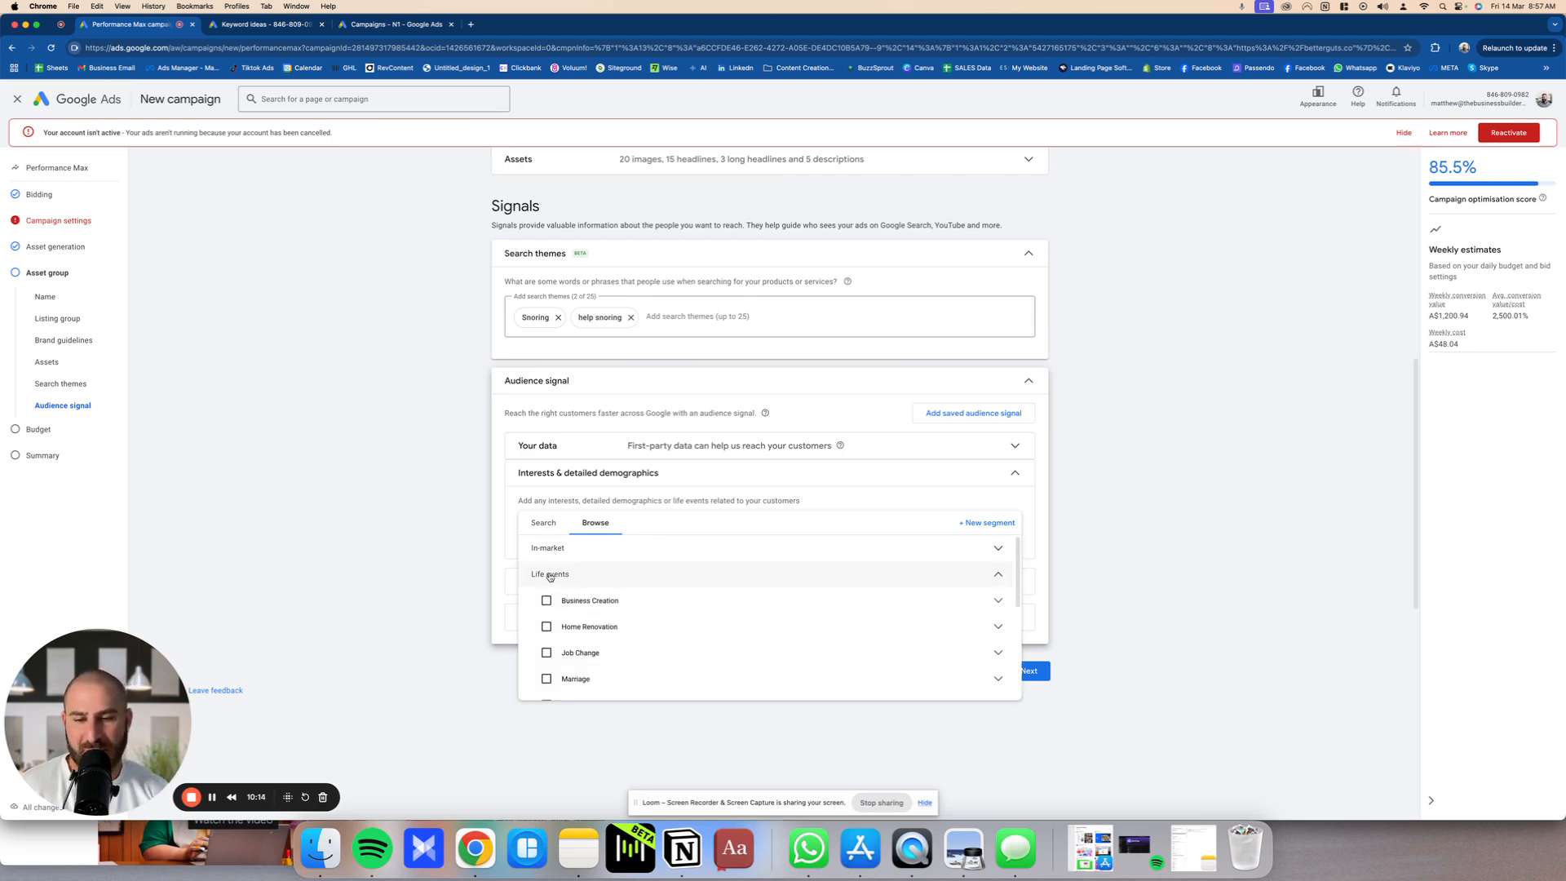
scroll(633, 668, down, 1)
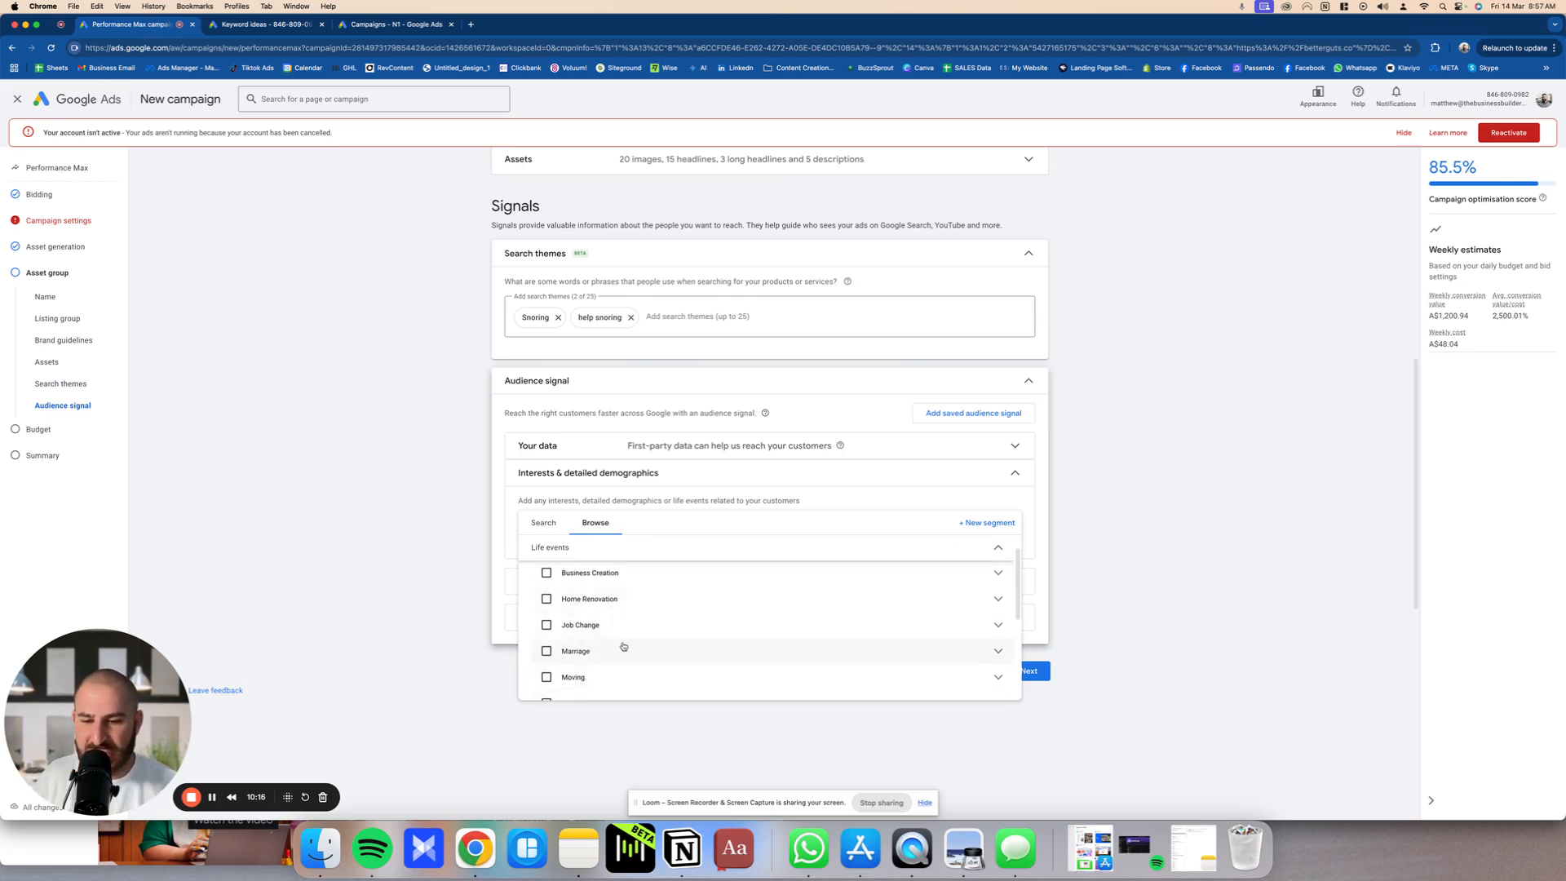
scroll(626, 659, down, 3)
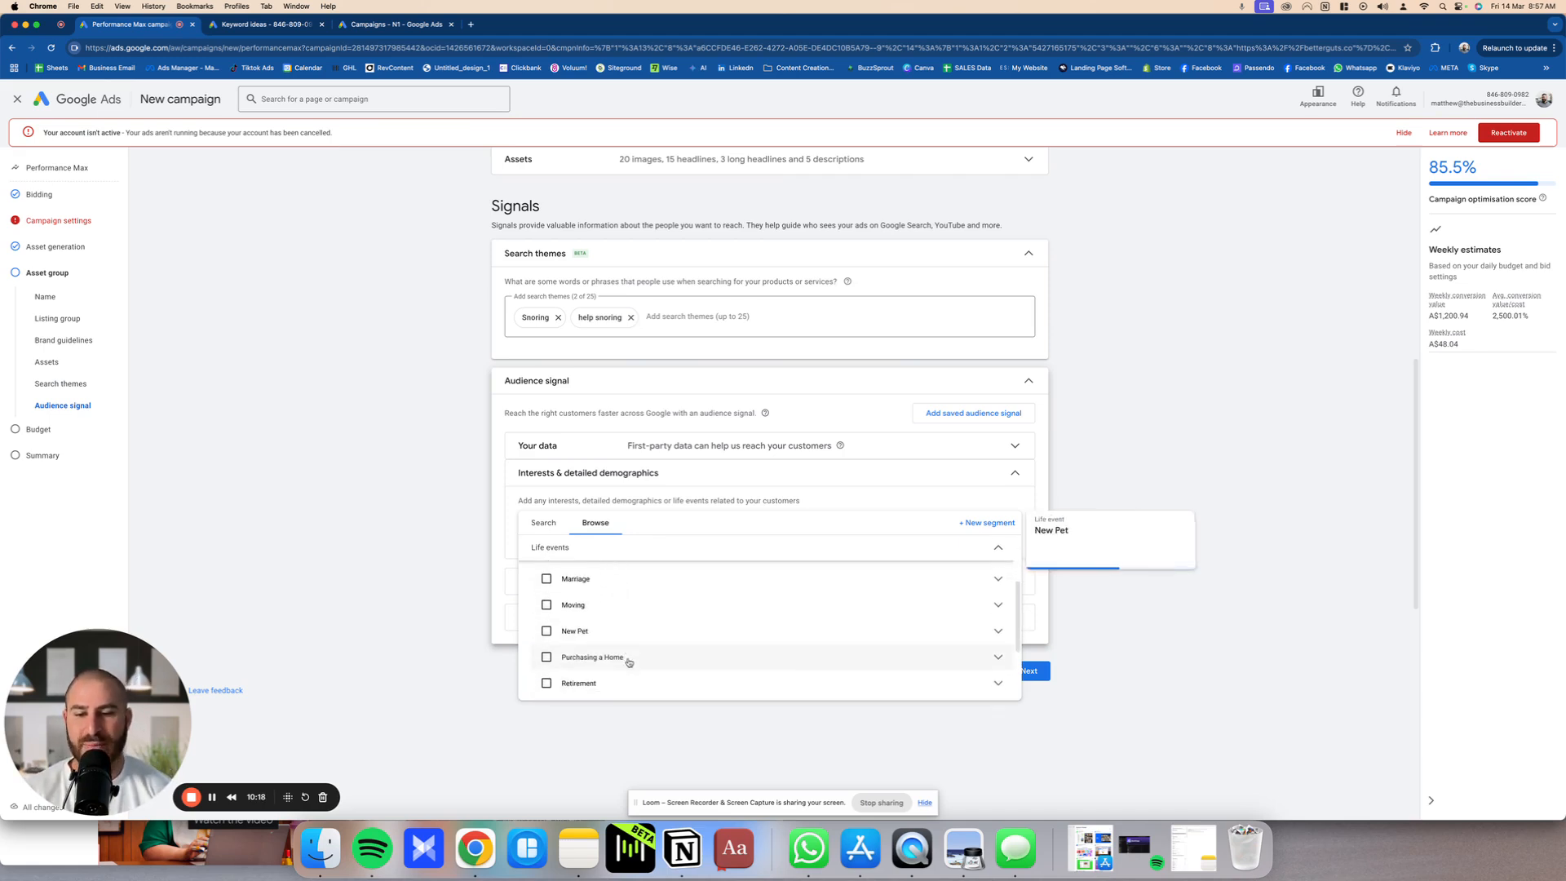
scroll(629, 662, up, 3)
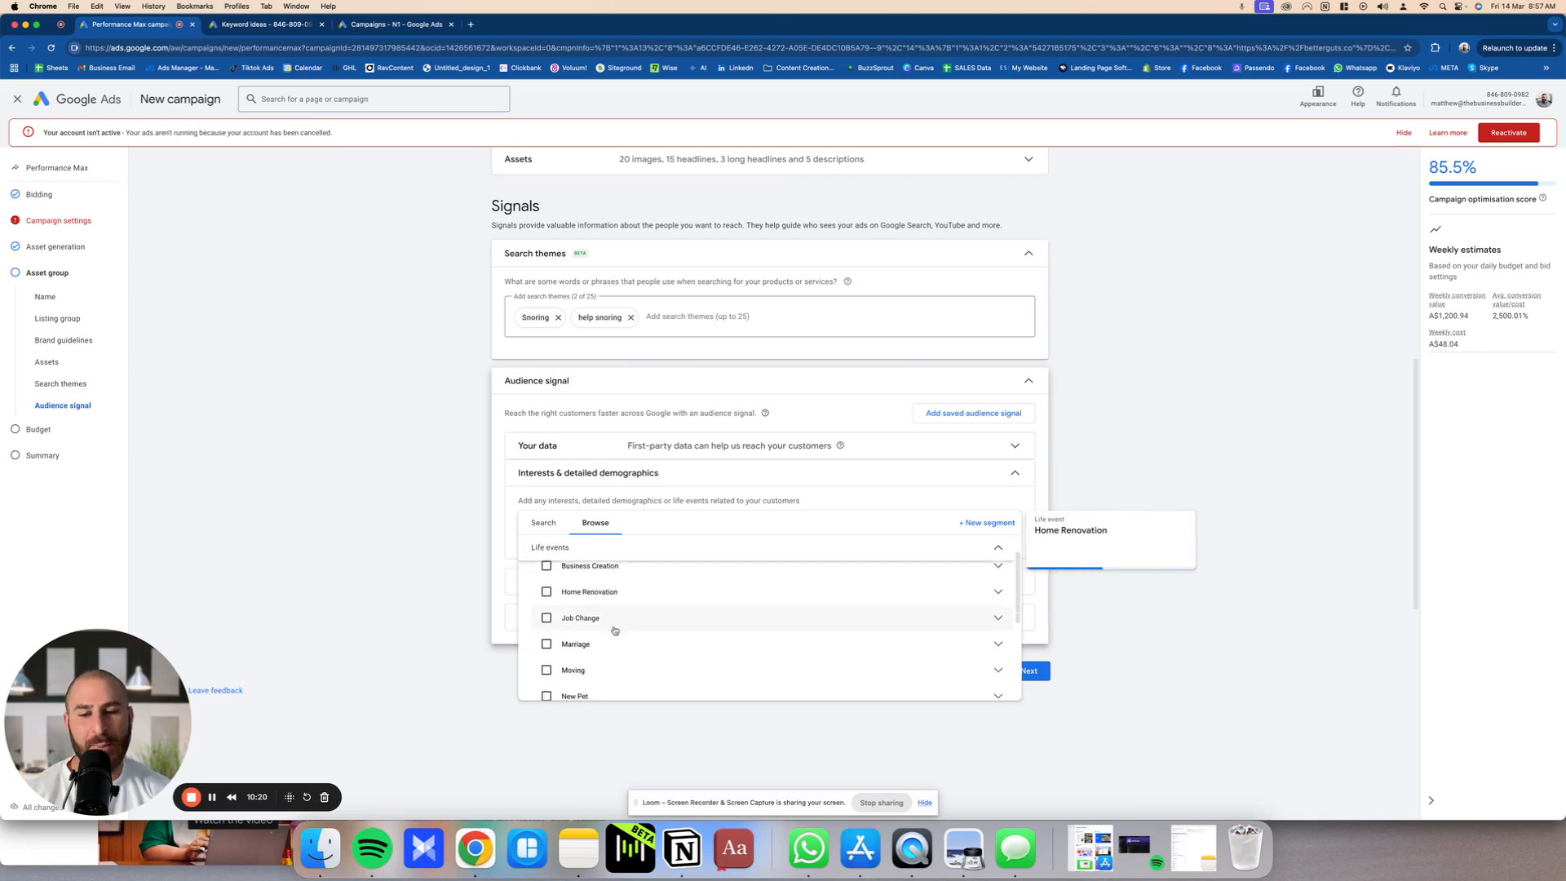
scroll(617, 628, up, 1)
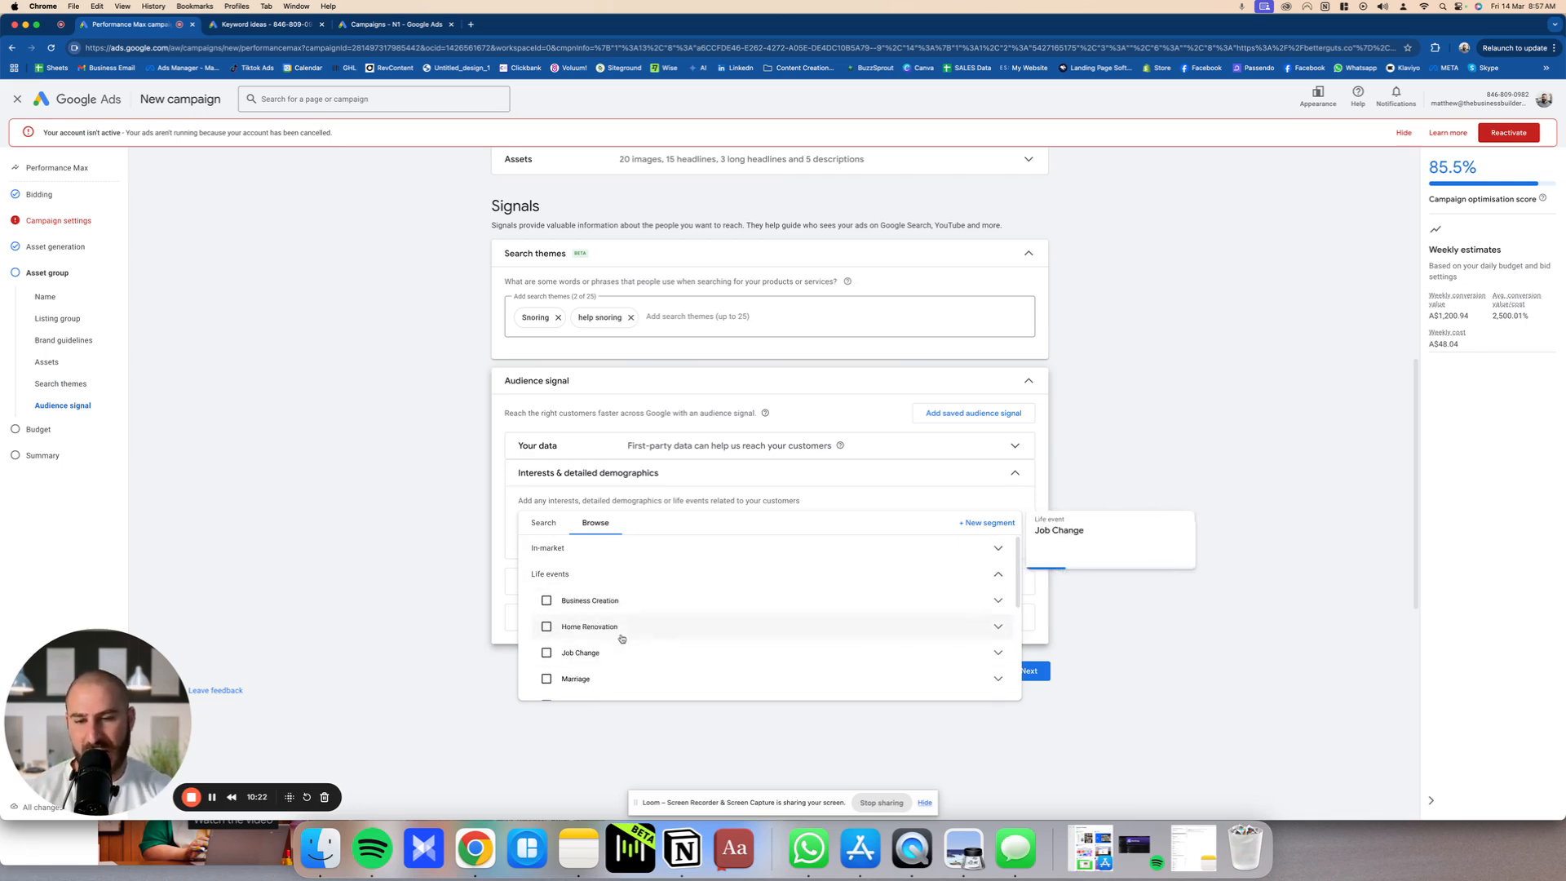
scroll(621, 638, down, 2)
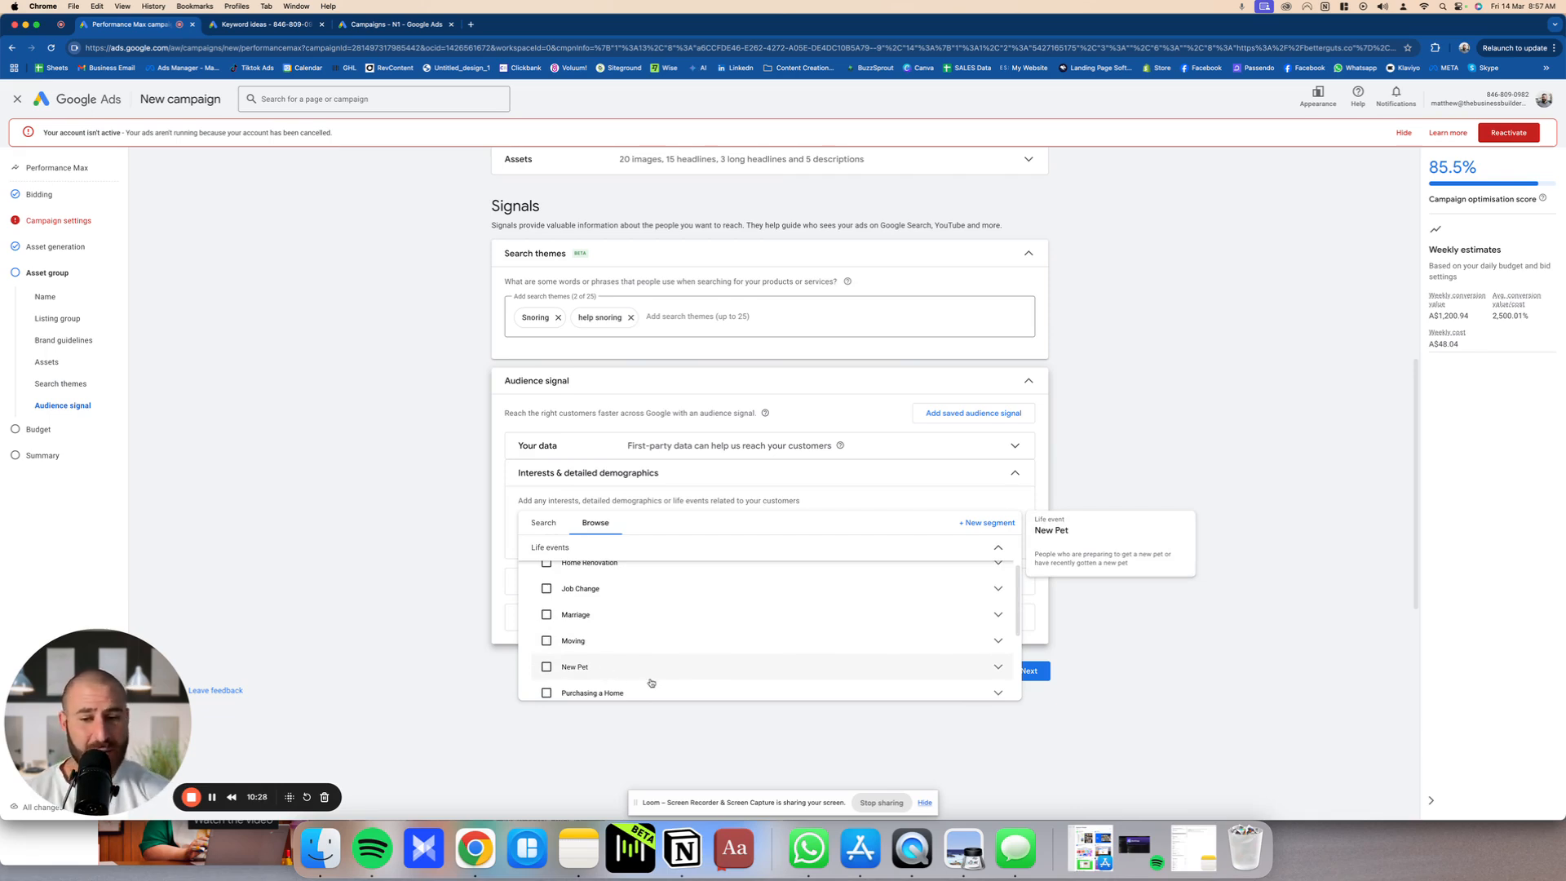
scroll(654, 678, down, 1)
scroll(654, 678, down, 1)
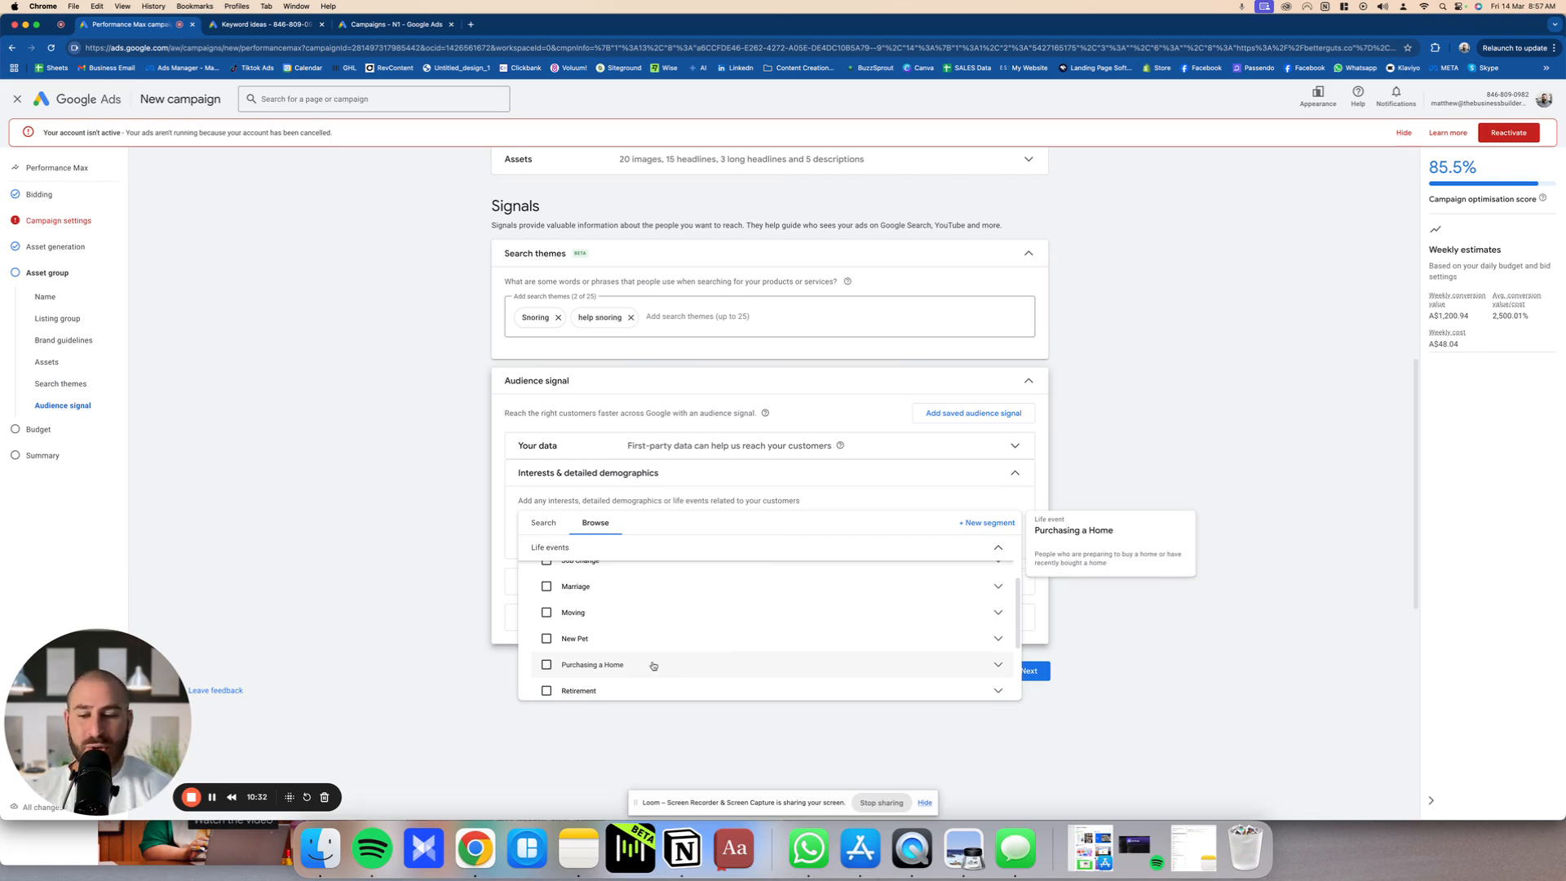
scroll(653, 665, down, 2)
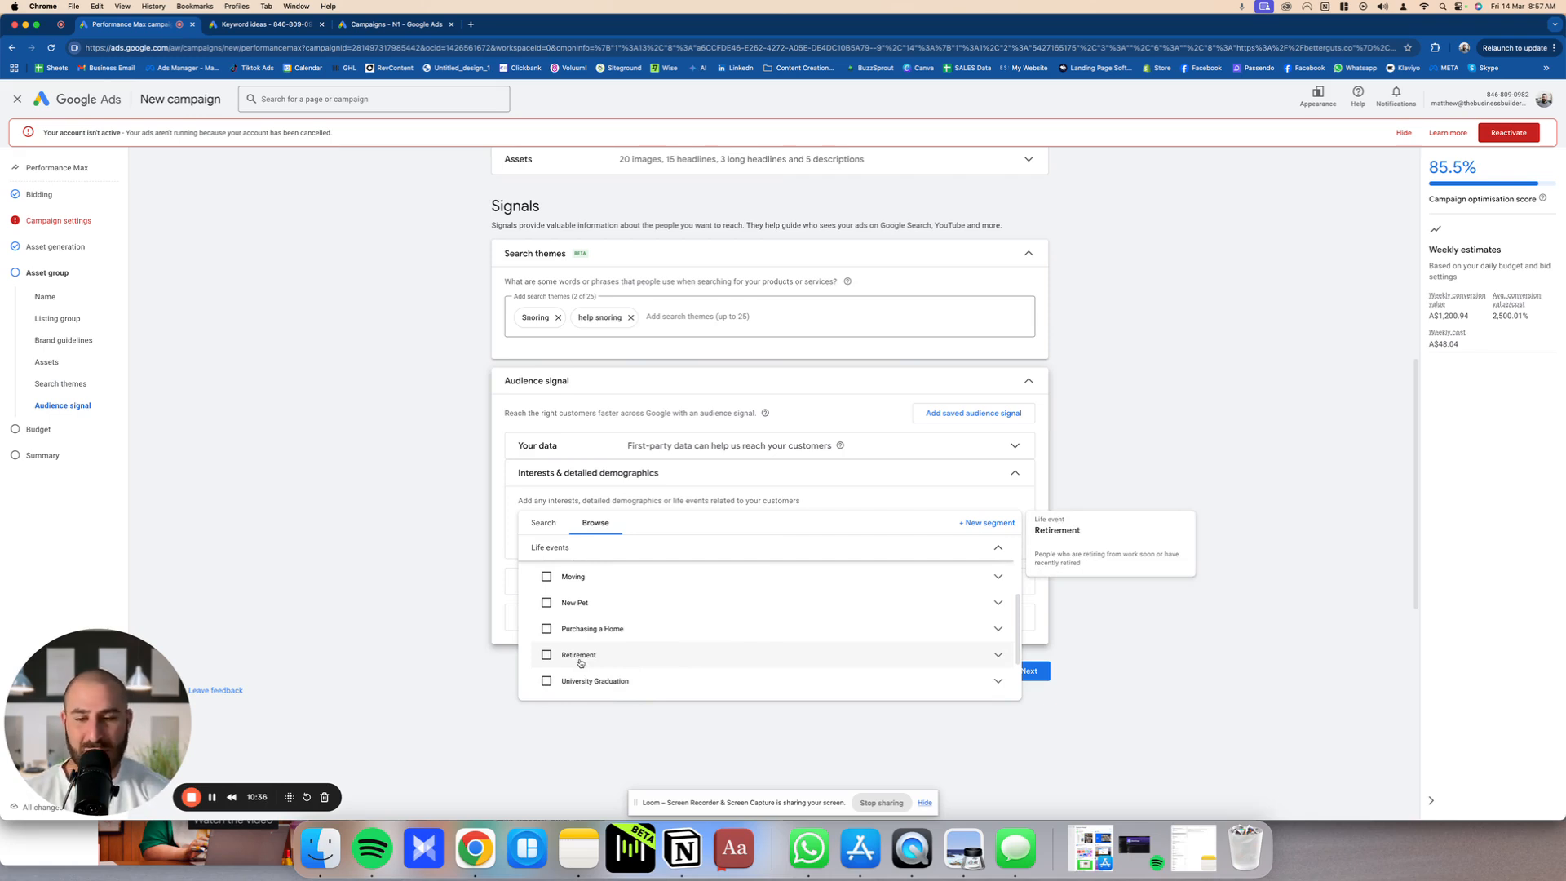
scroll(652, 662, down, 2)
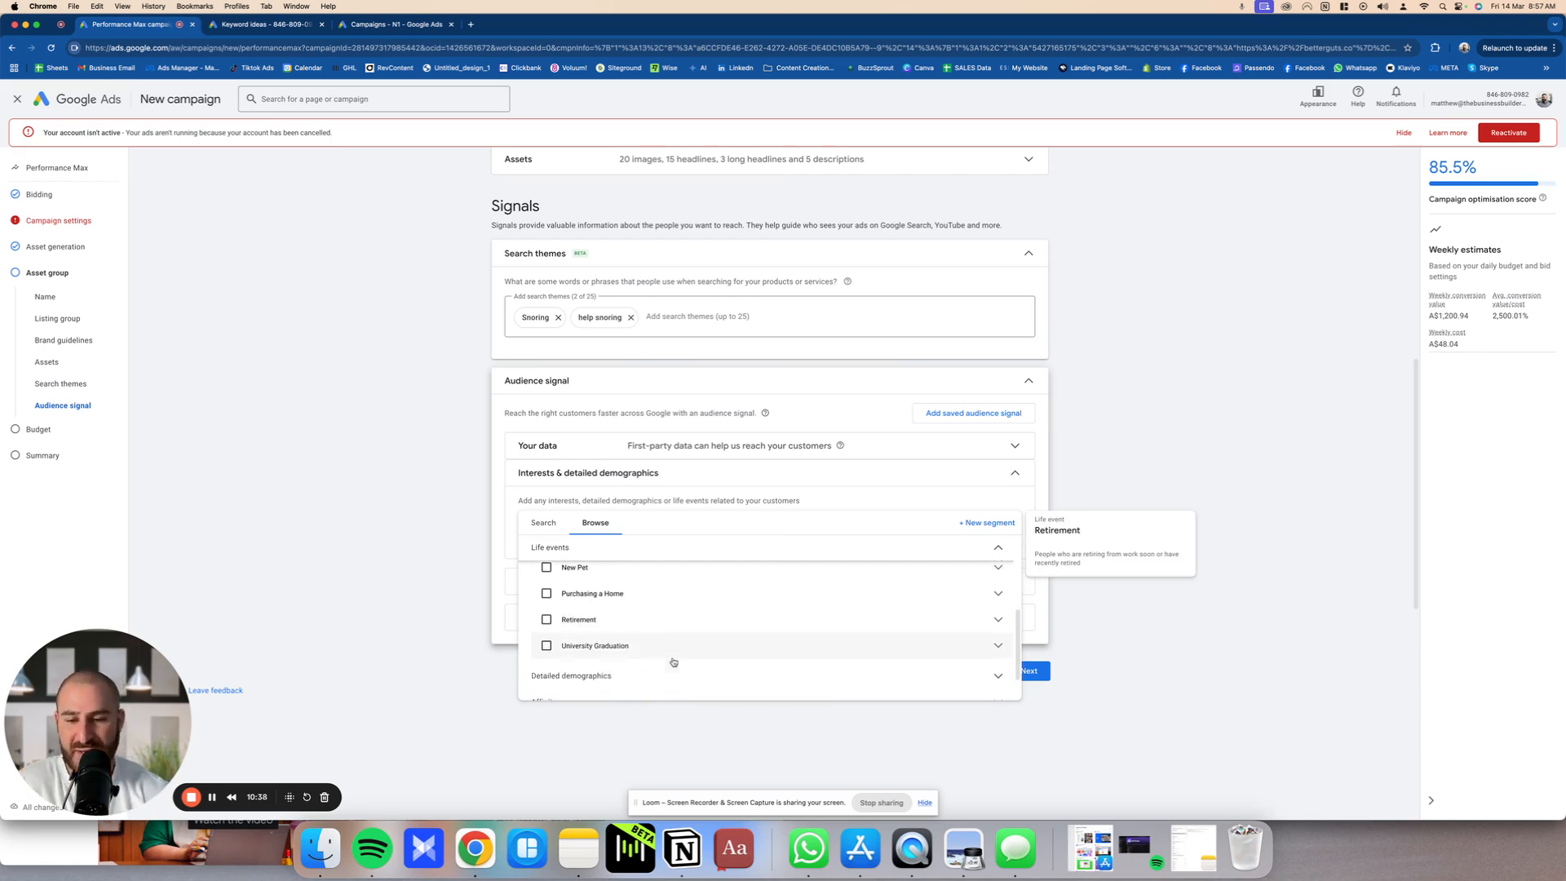
mouse_move(658, 652)
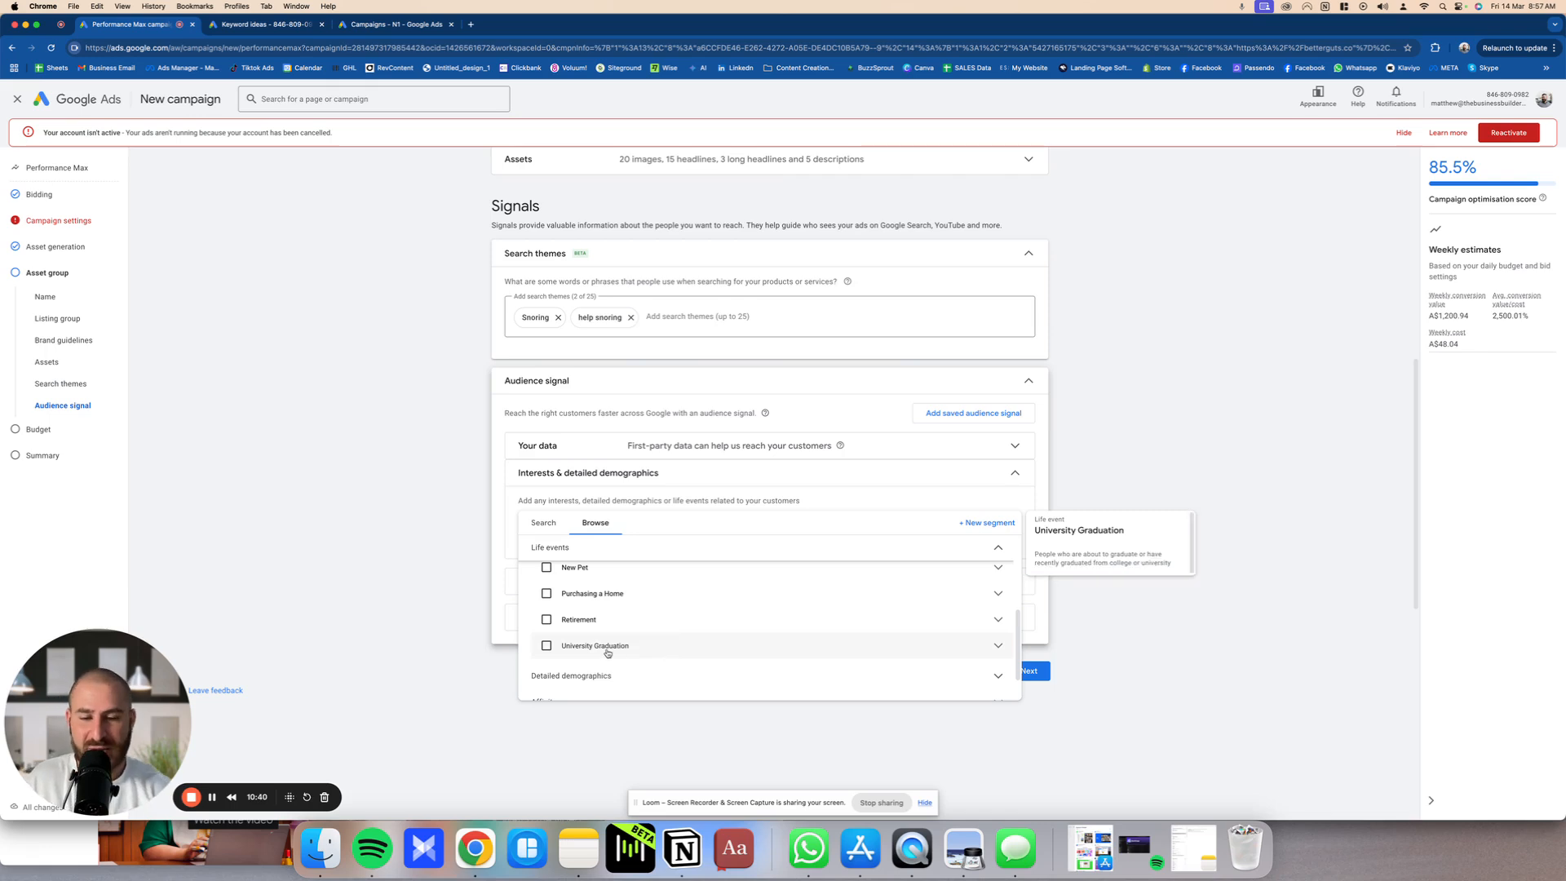
click(445, 620)
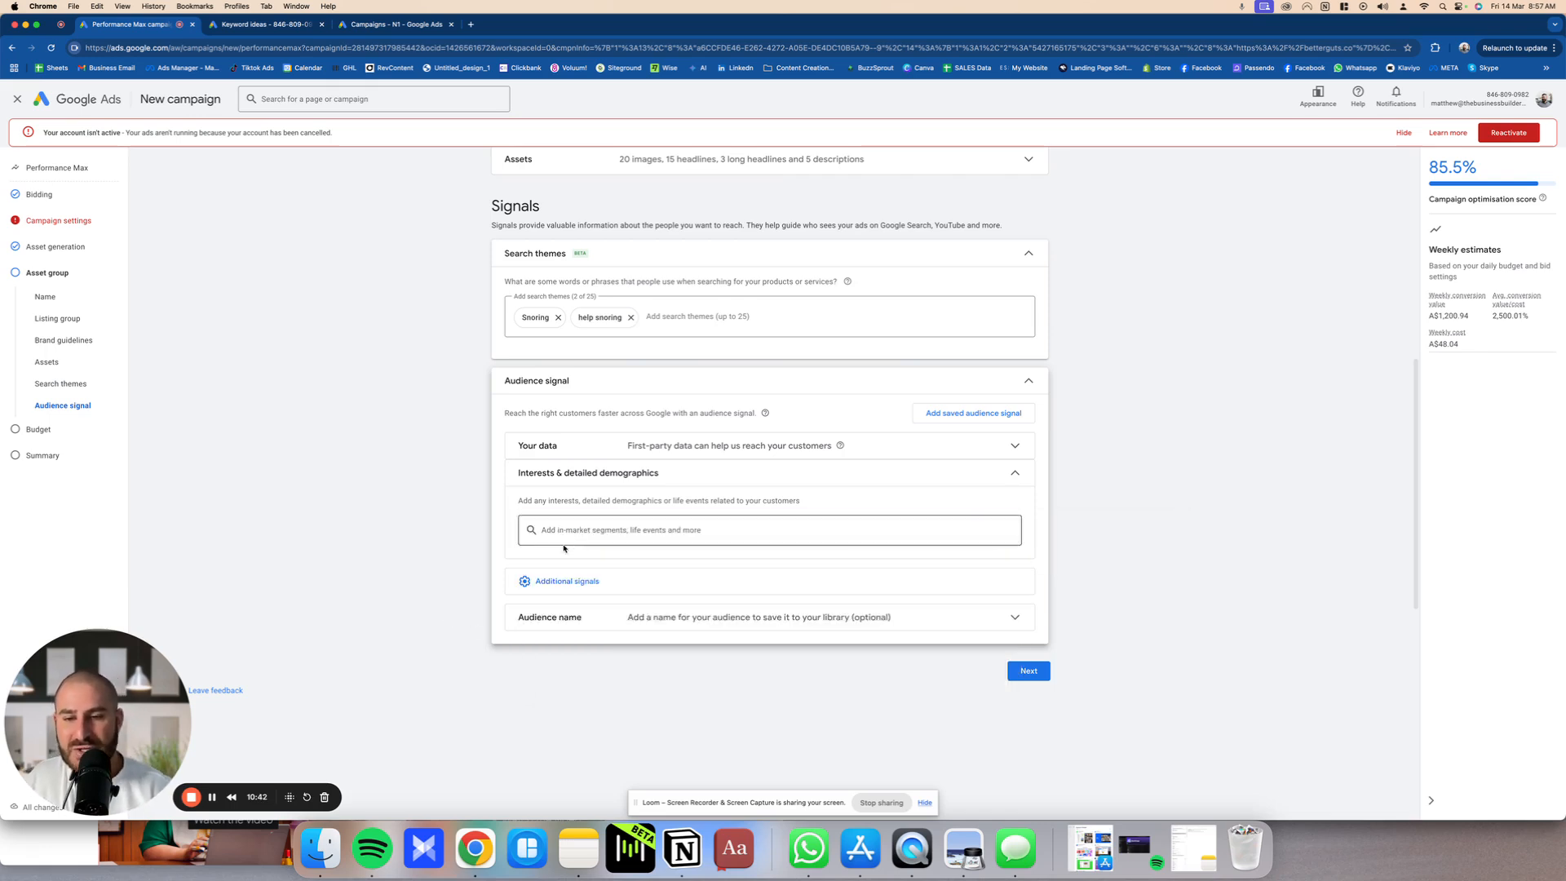
Step: Browse the interest segment categories again, examine the Detailed demographics subcategories, and collapse them
click(571, 534)
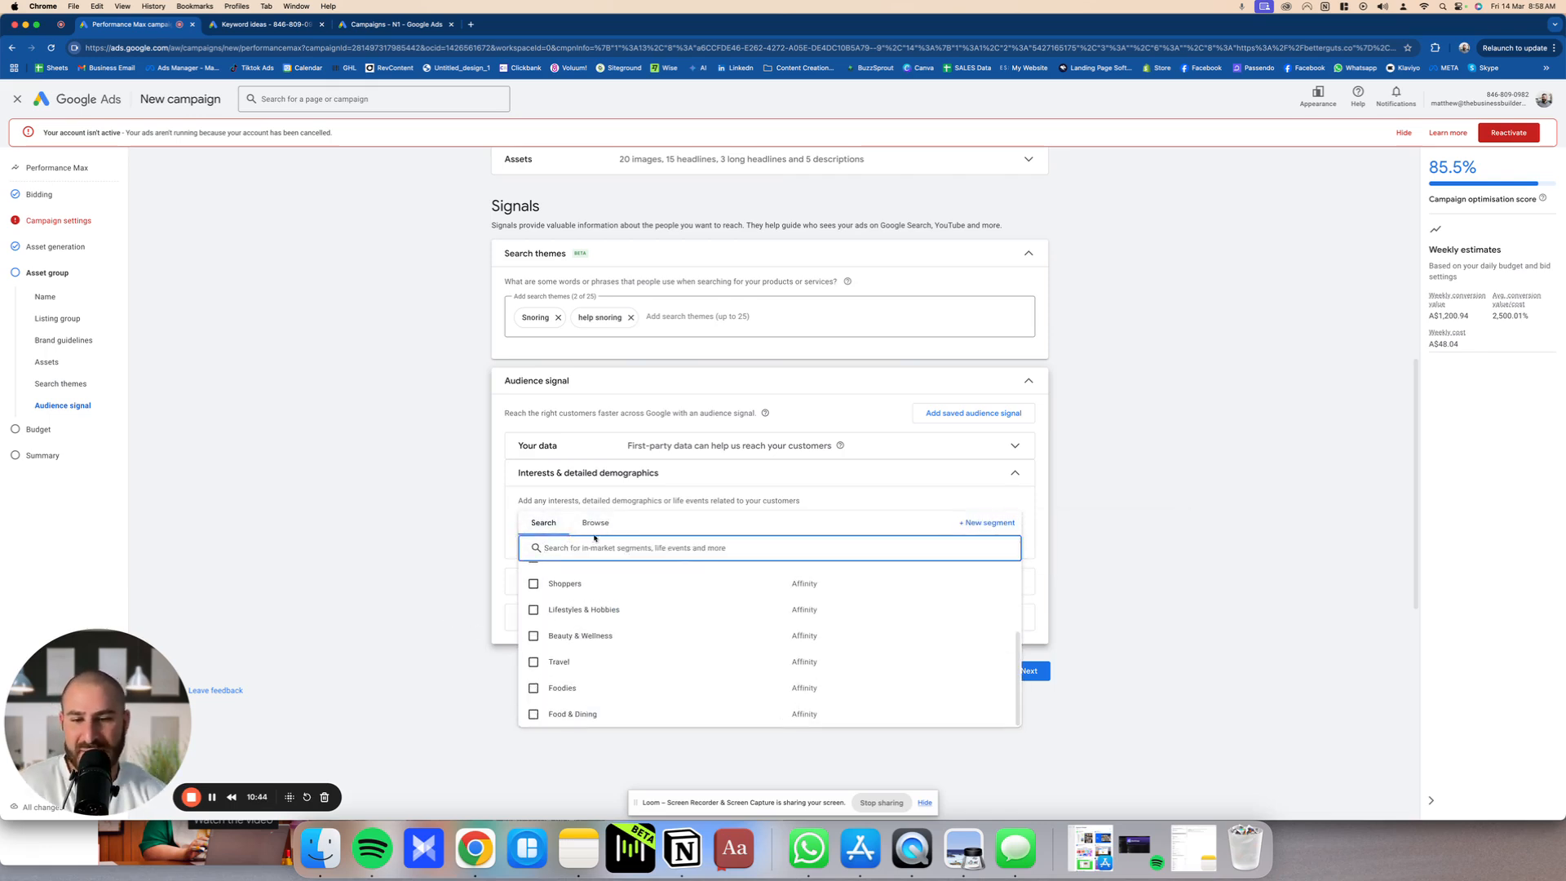
click(597, 524)
click(581, 575)
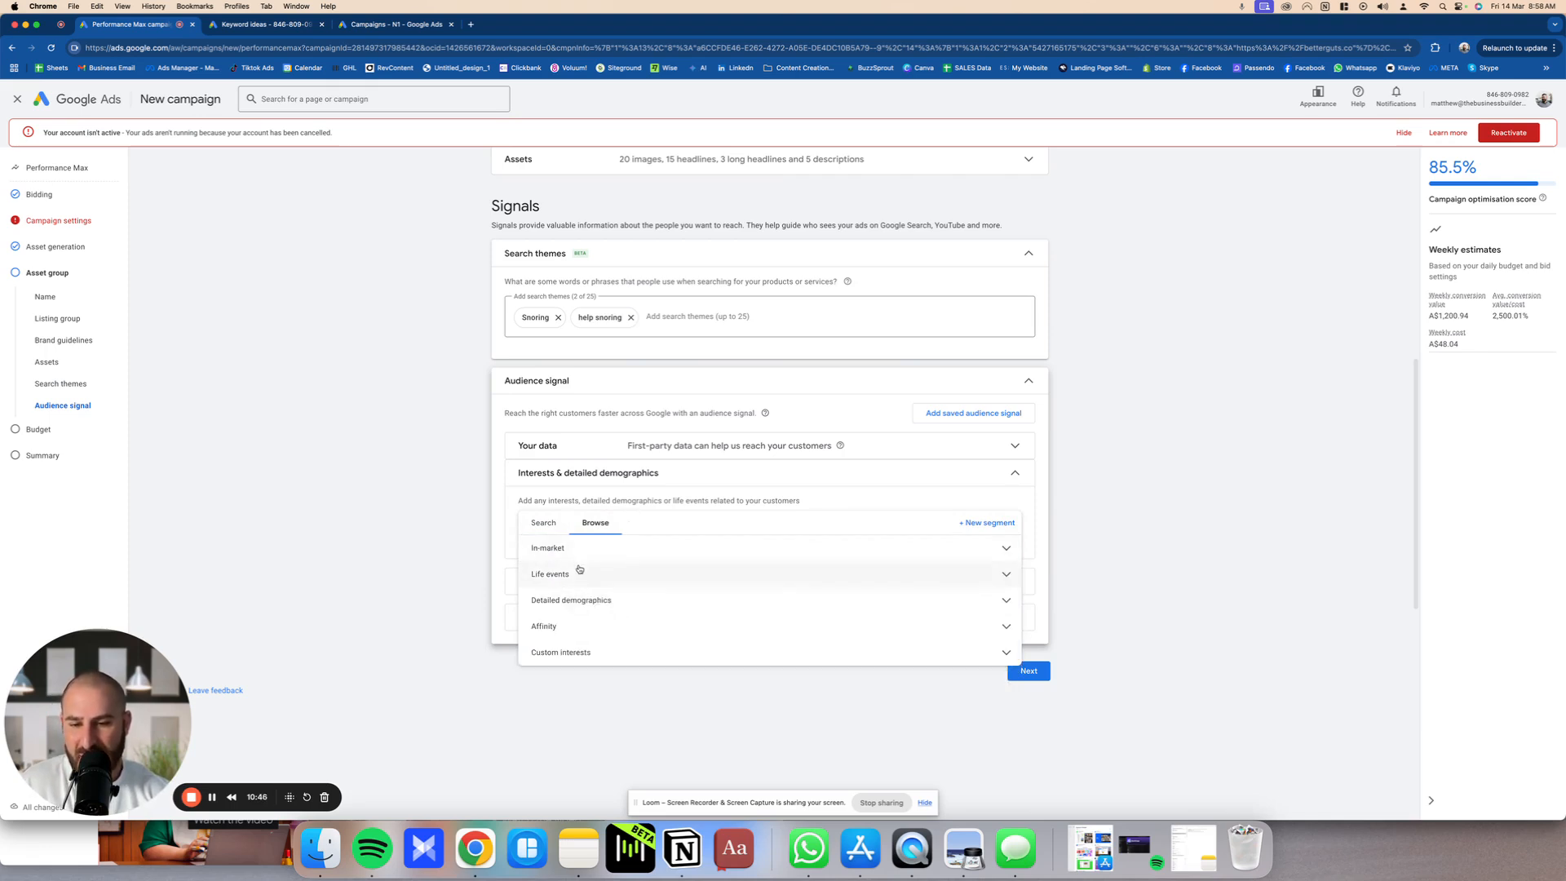
click(620, 601)
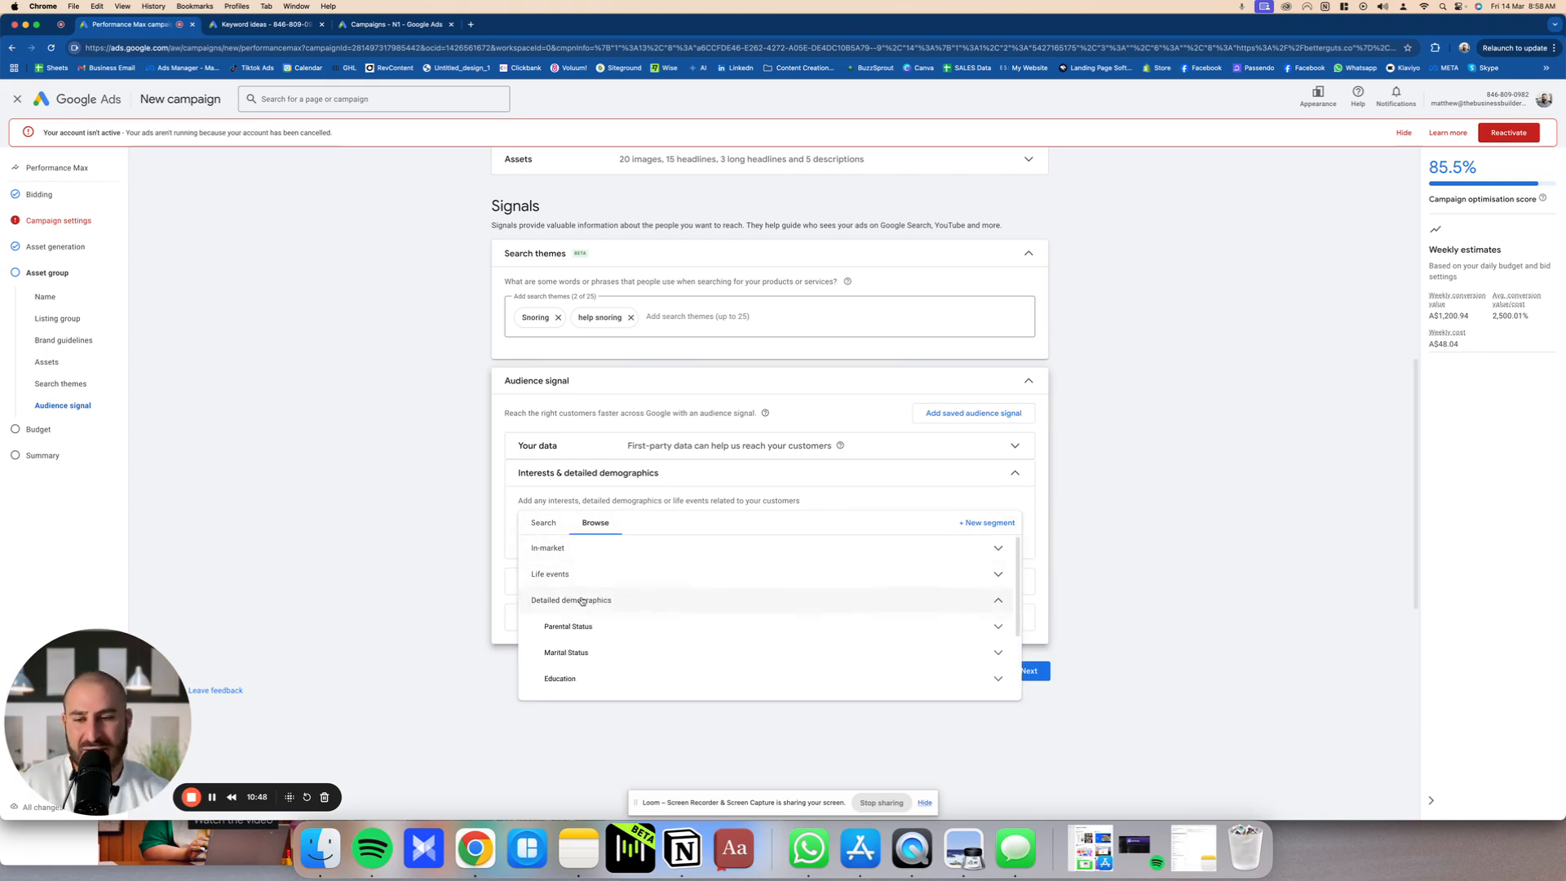
scroll(602, 604, down, 2)
scroll(602, 603, up, 3)
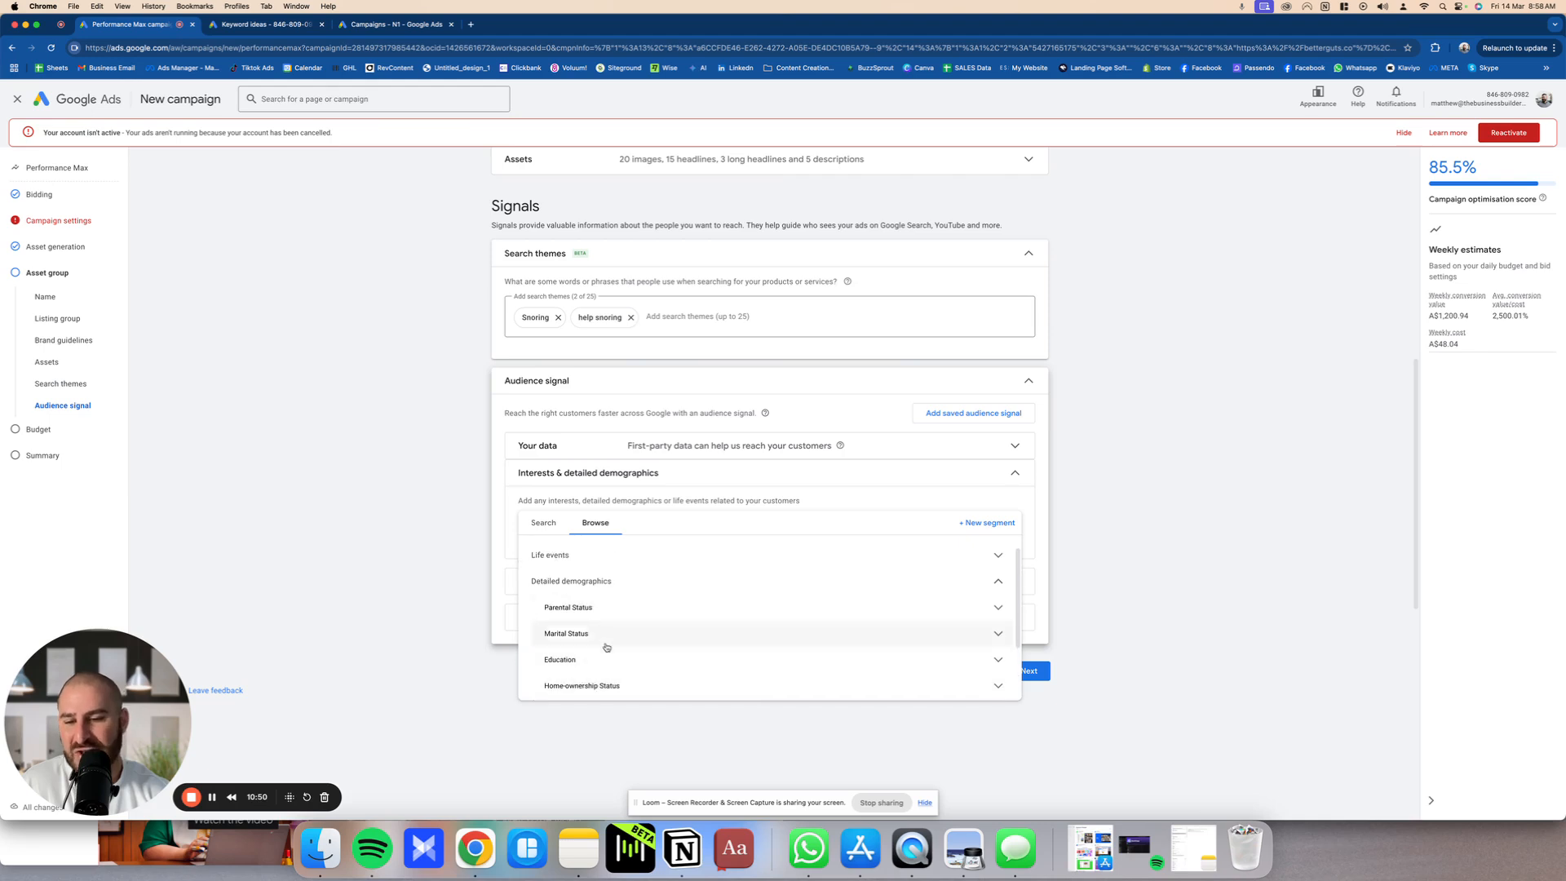
click(602, 593)
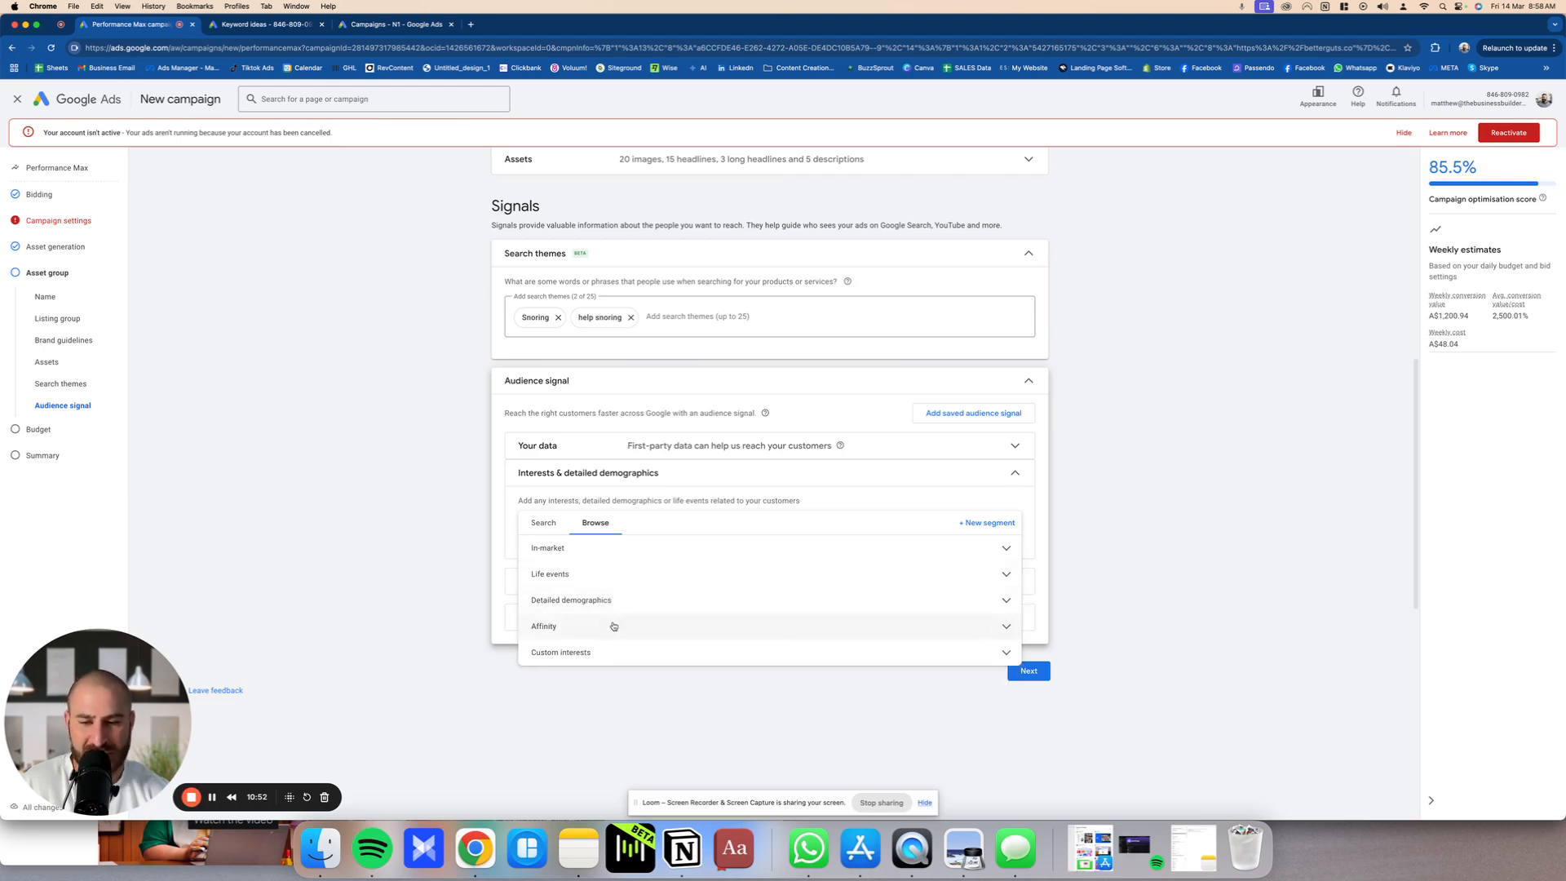
Step: Examine the Affinity segments from Banking & Finance to Vehicles & Transportation, including the Sports & Fitness details, and collapse the category
click(593, 628)
scroll(628, 645, down, 5)
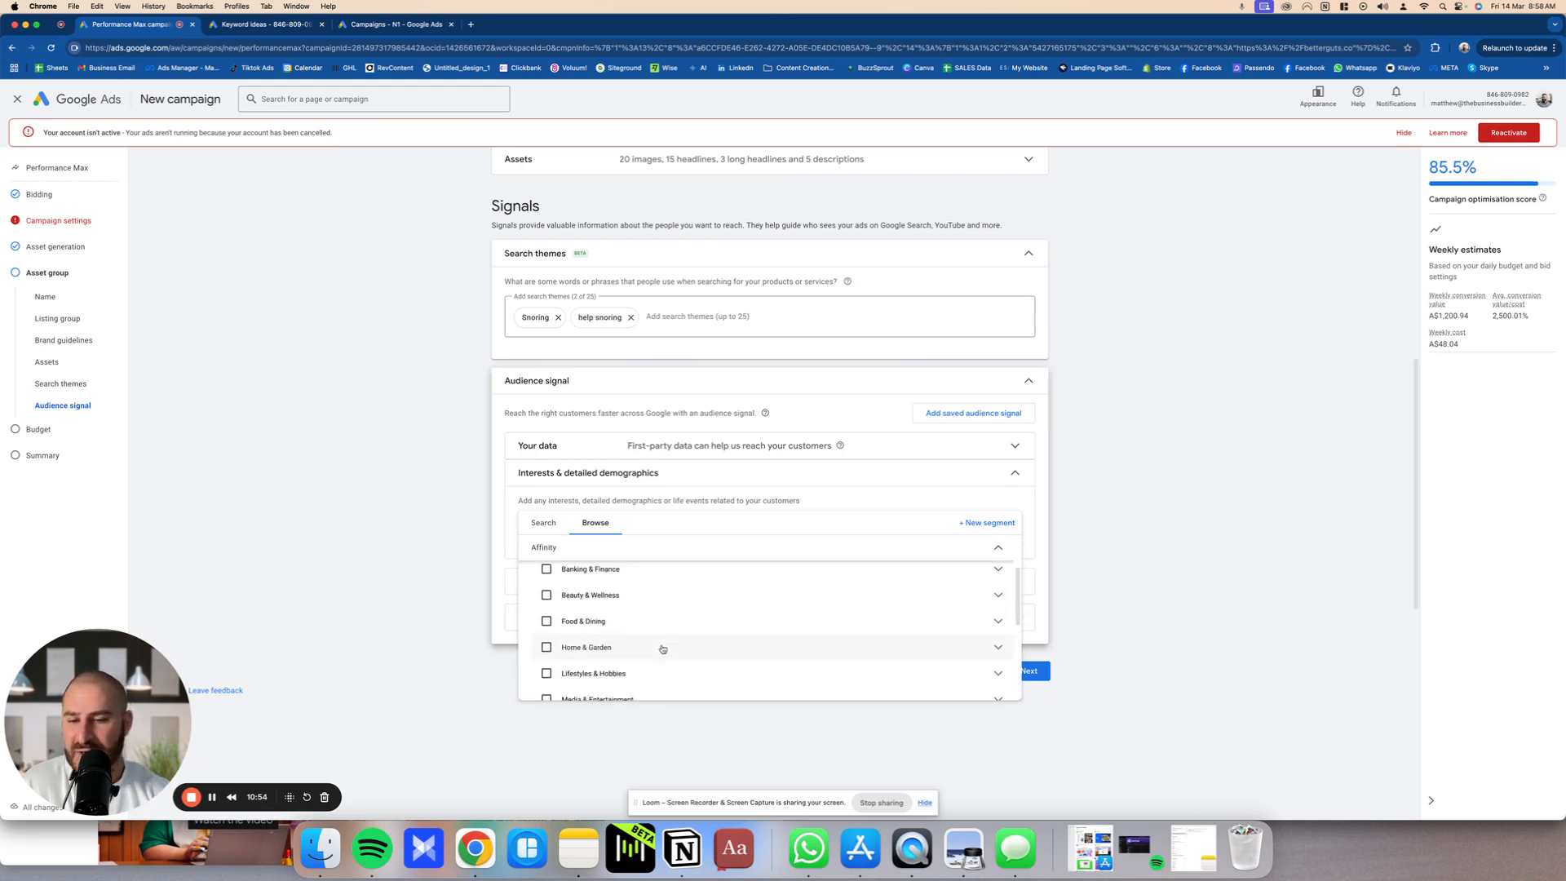
scroll(660, 652, up, 5)
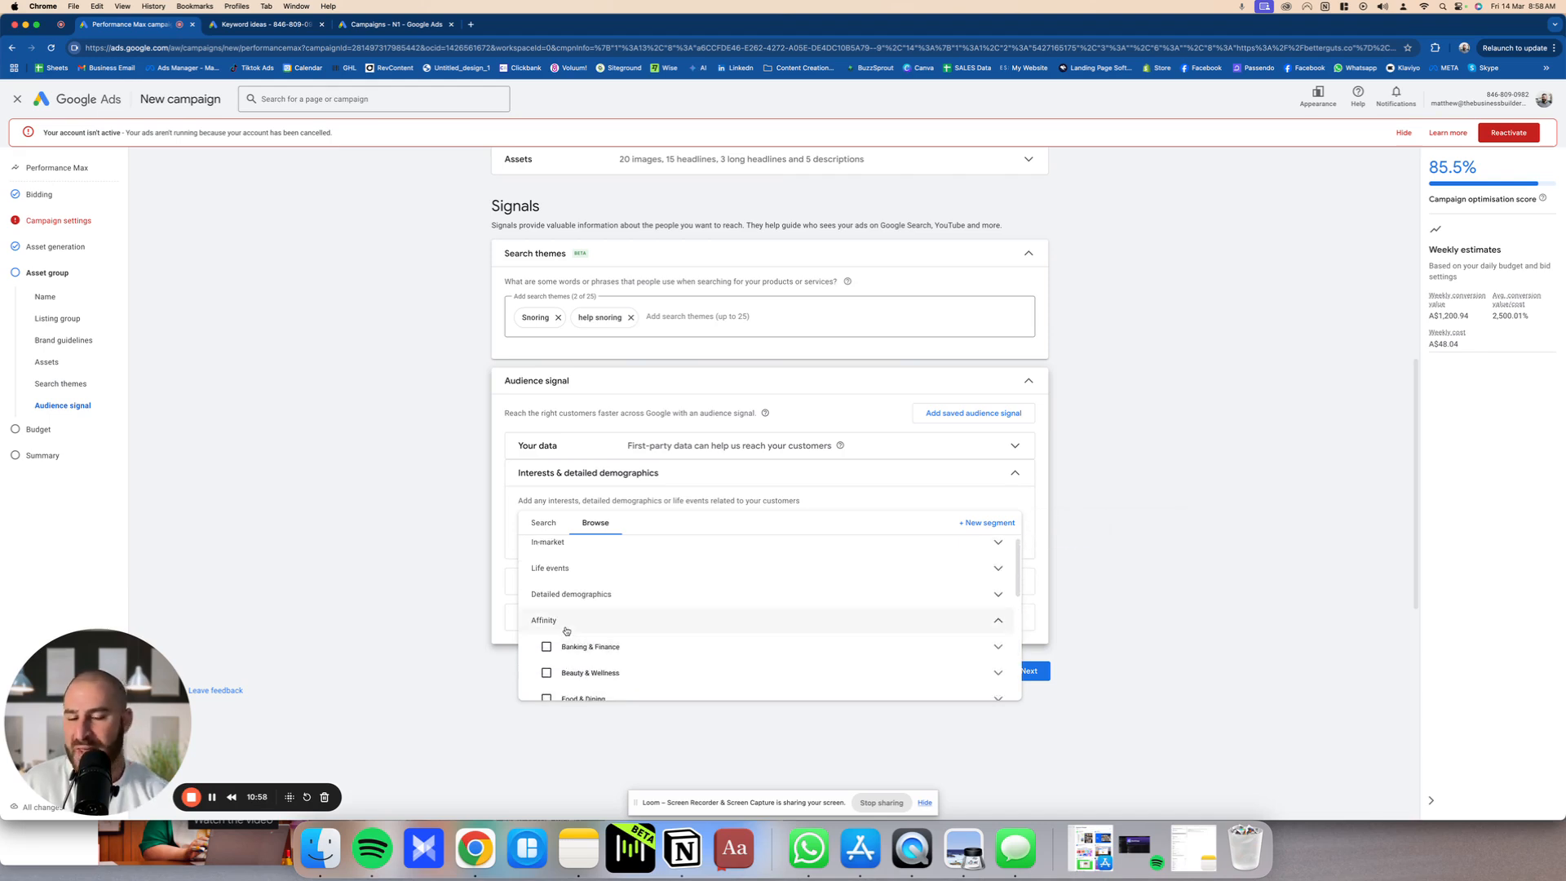
scroll(596, 645, down, 2)
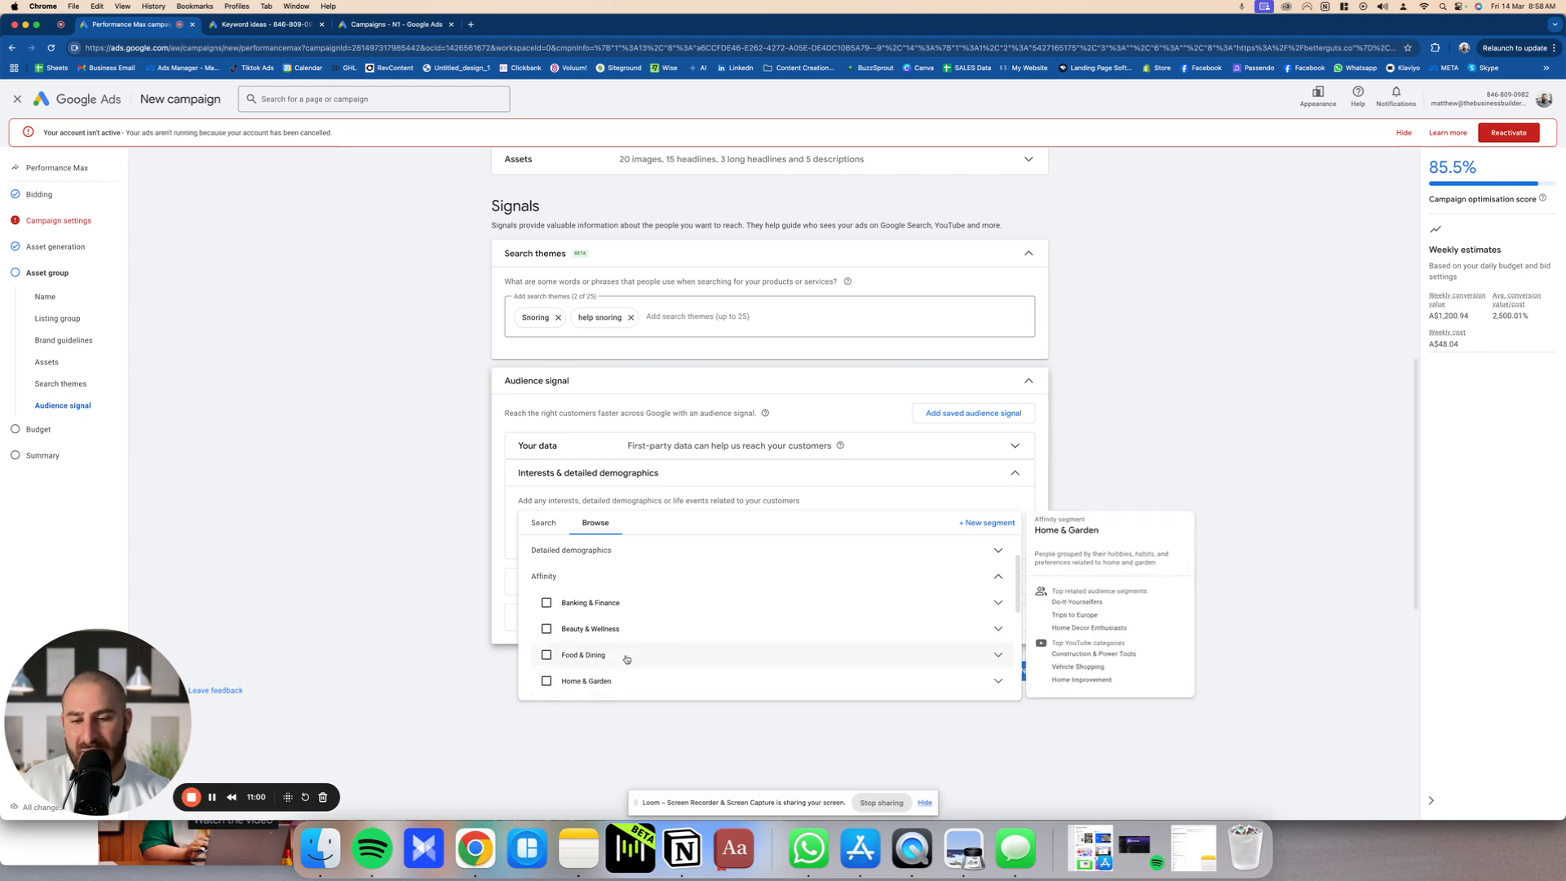
scroll(626, 662, down, 3)
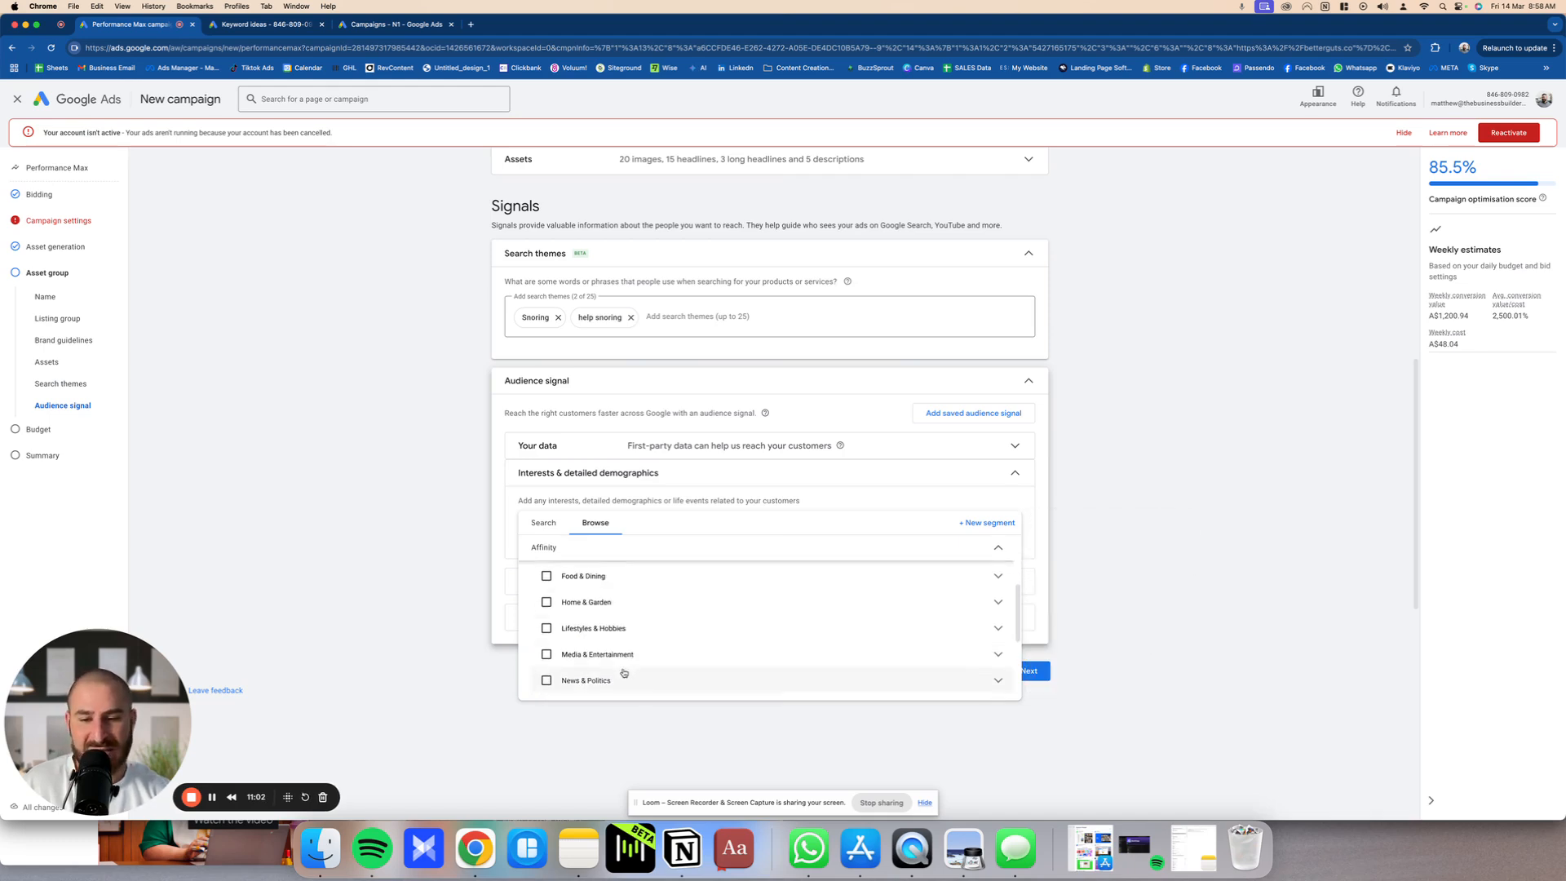
scroll(625, 669, down, 3)
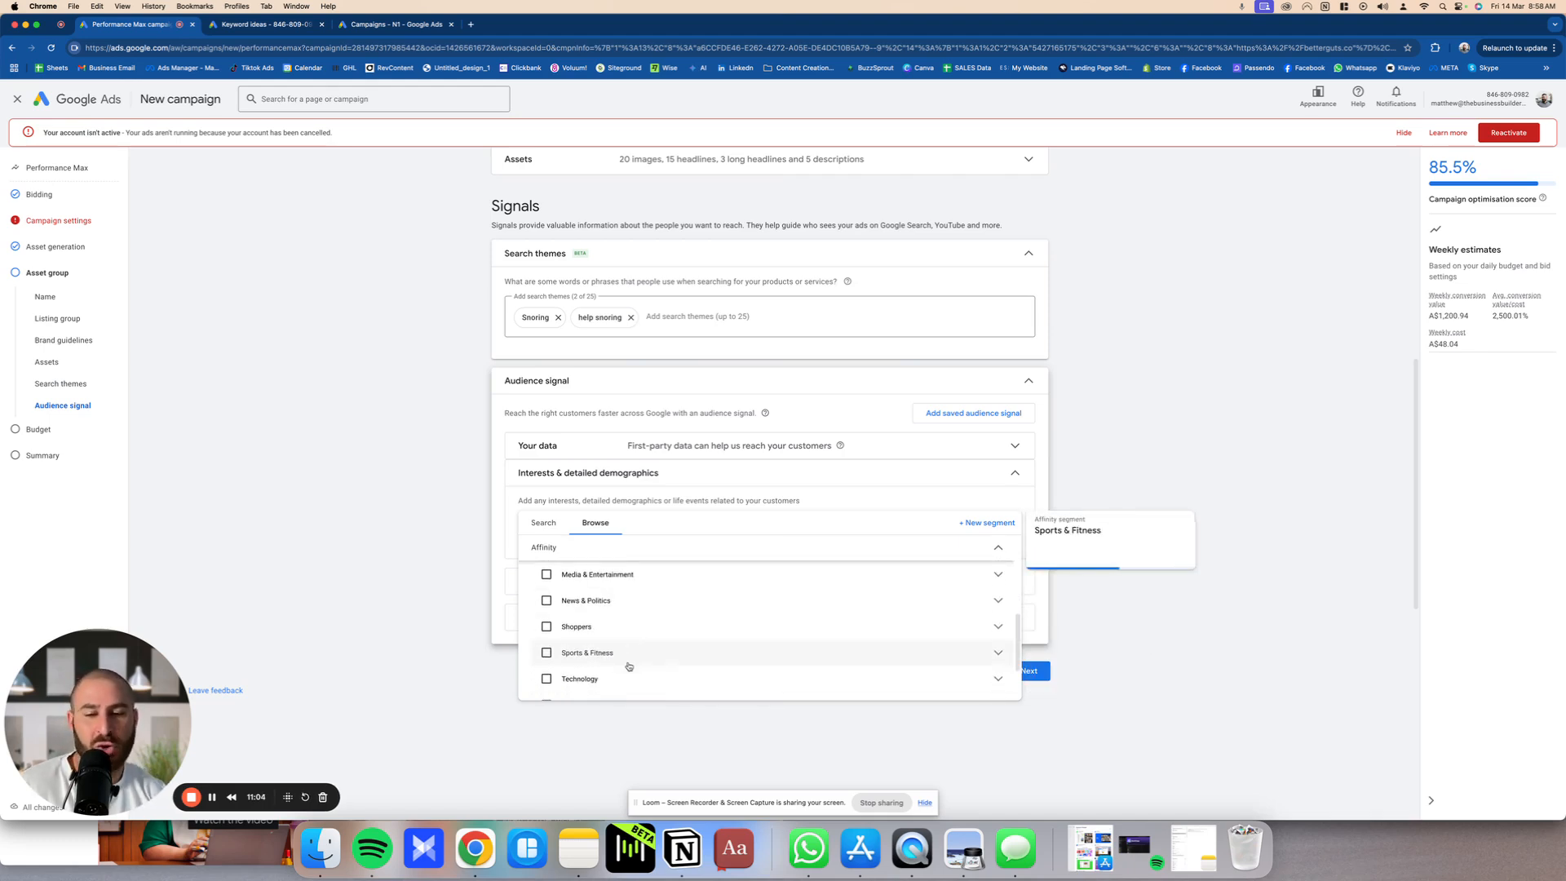
mouse_move(619, 638)
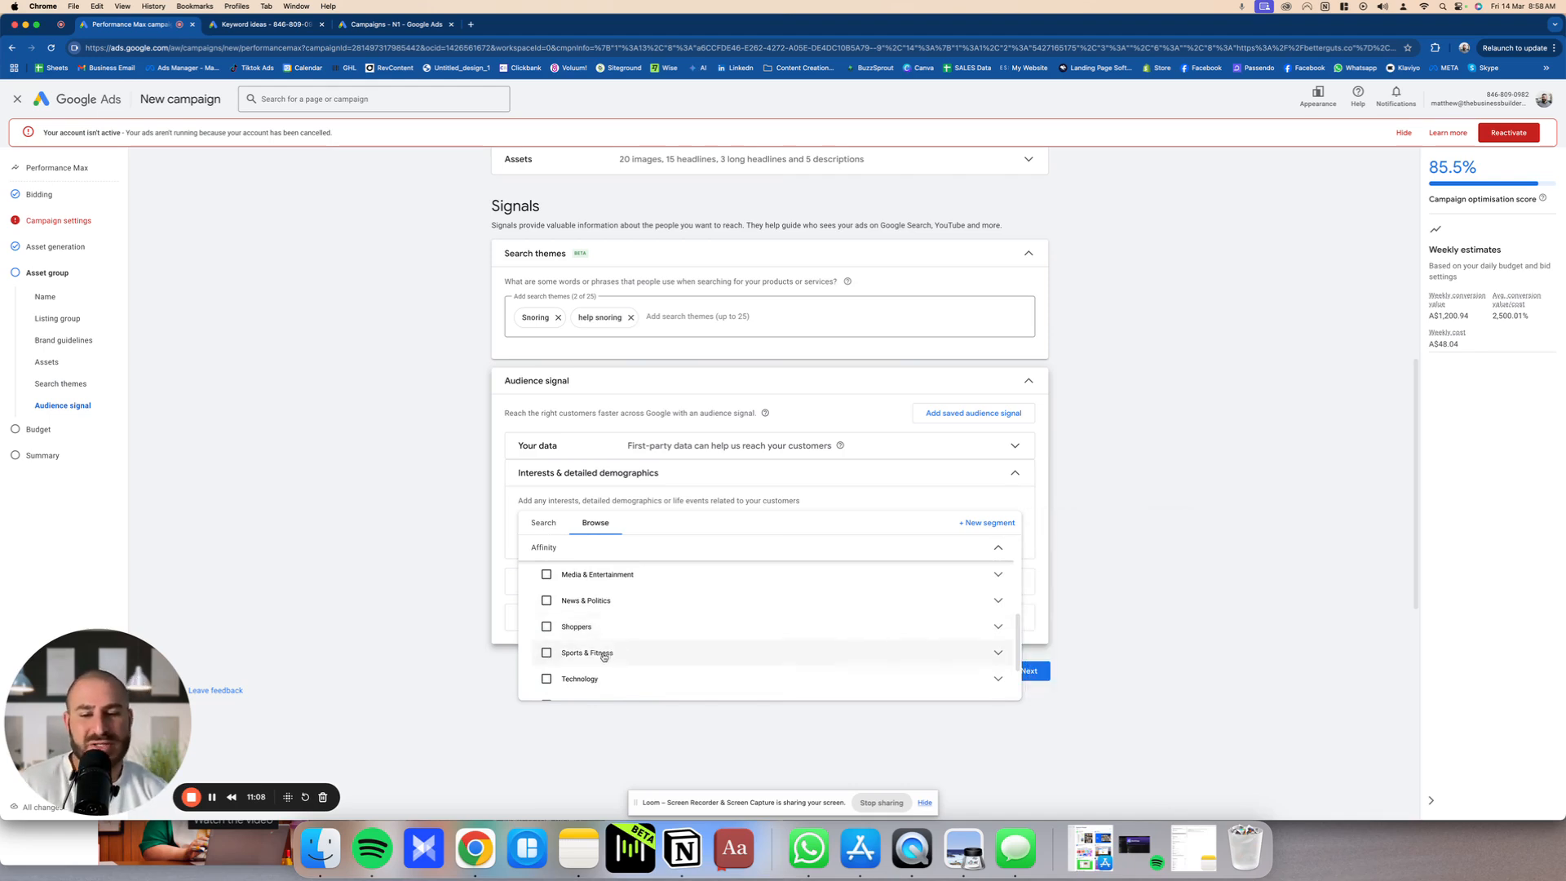
mouse_move(556, 659)
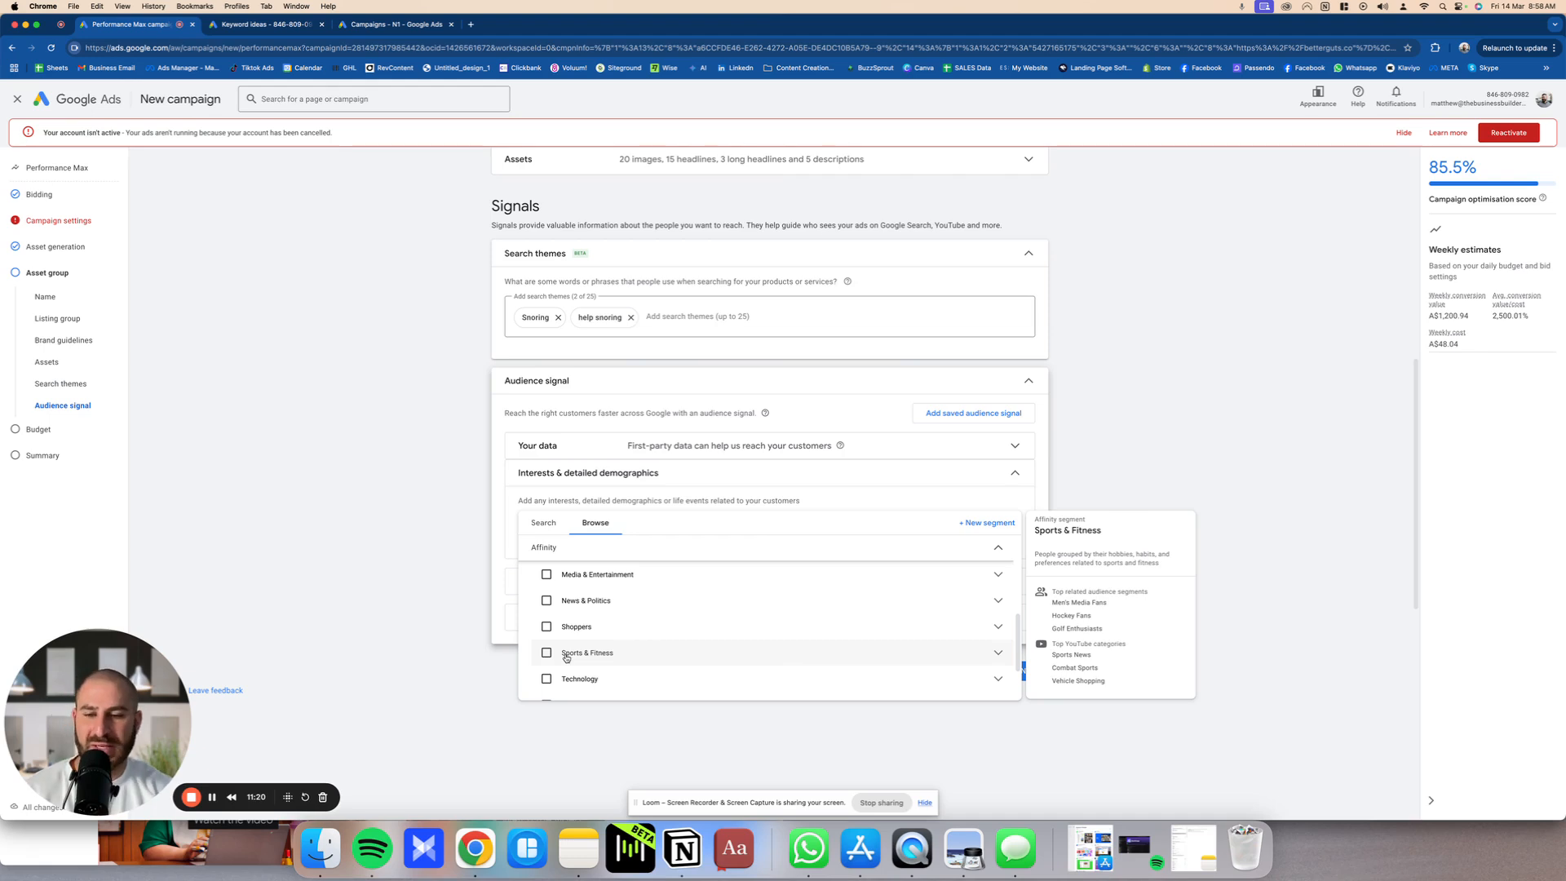
scroll(611, 671, down, 3)
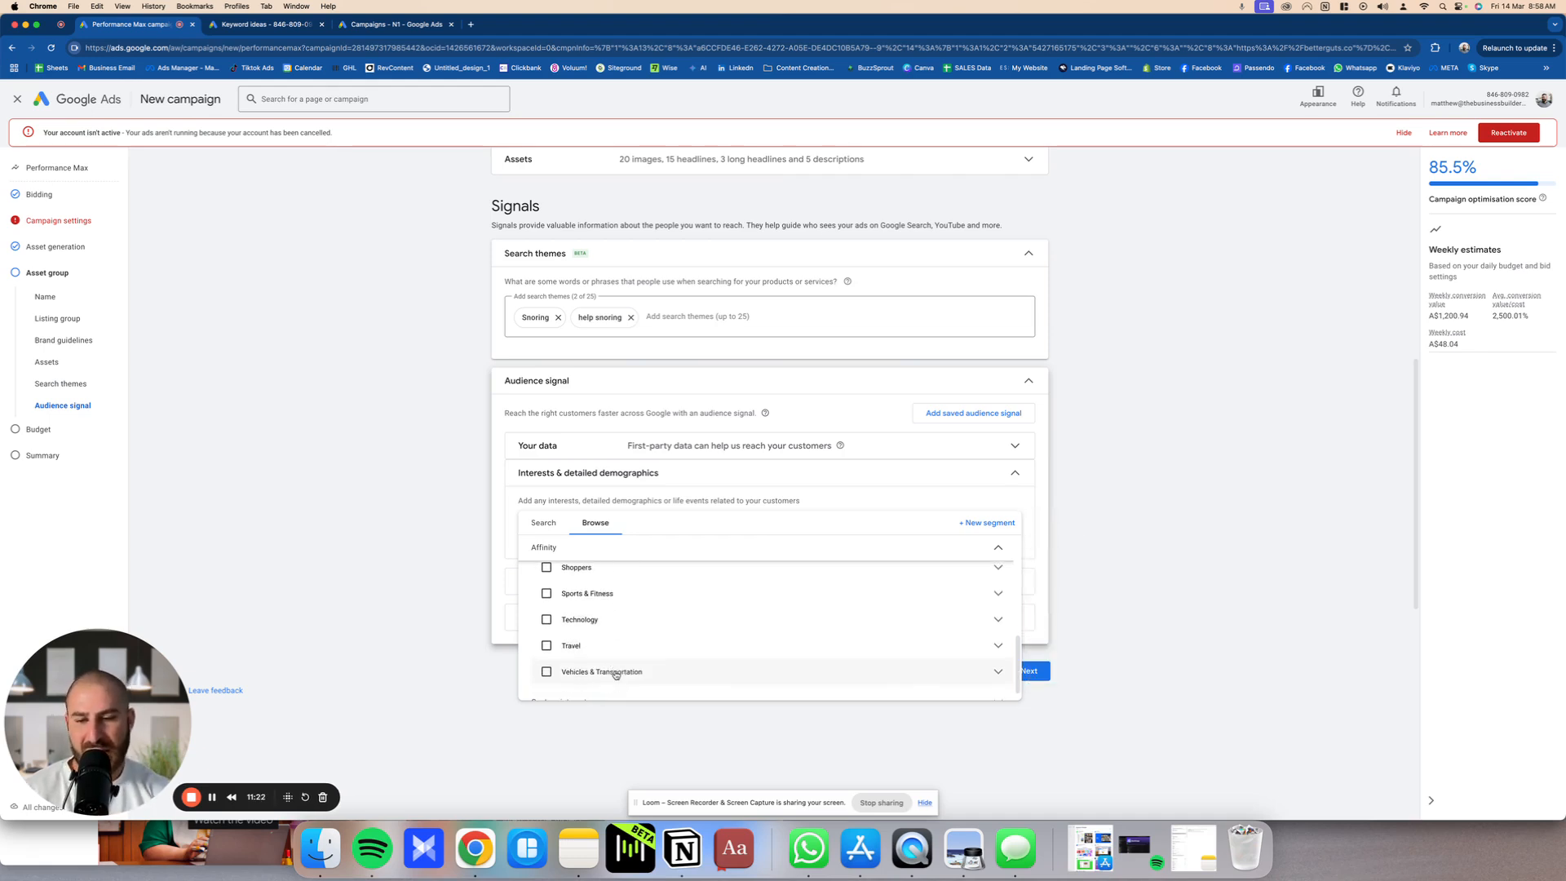
scroll(613, 644, up, 3)
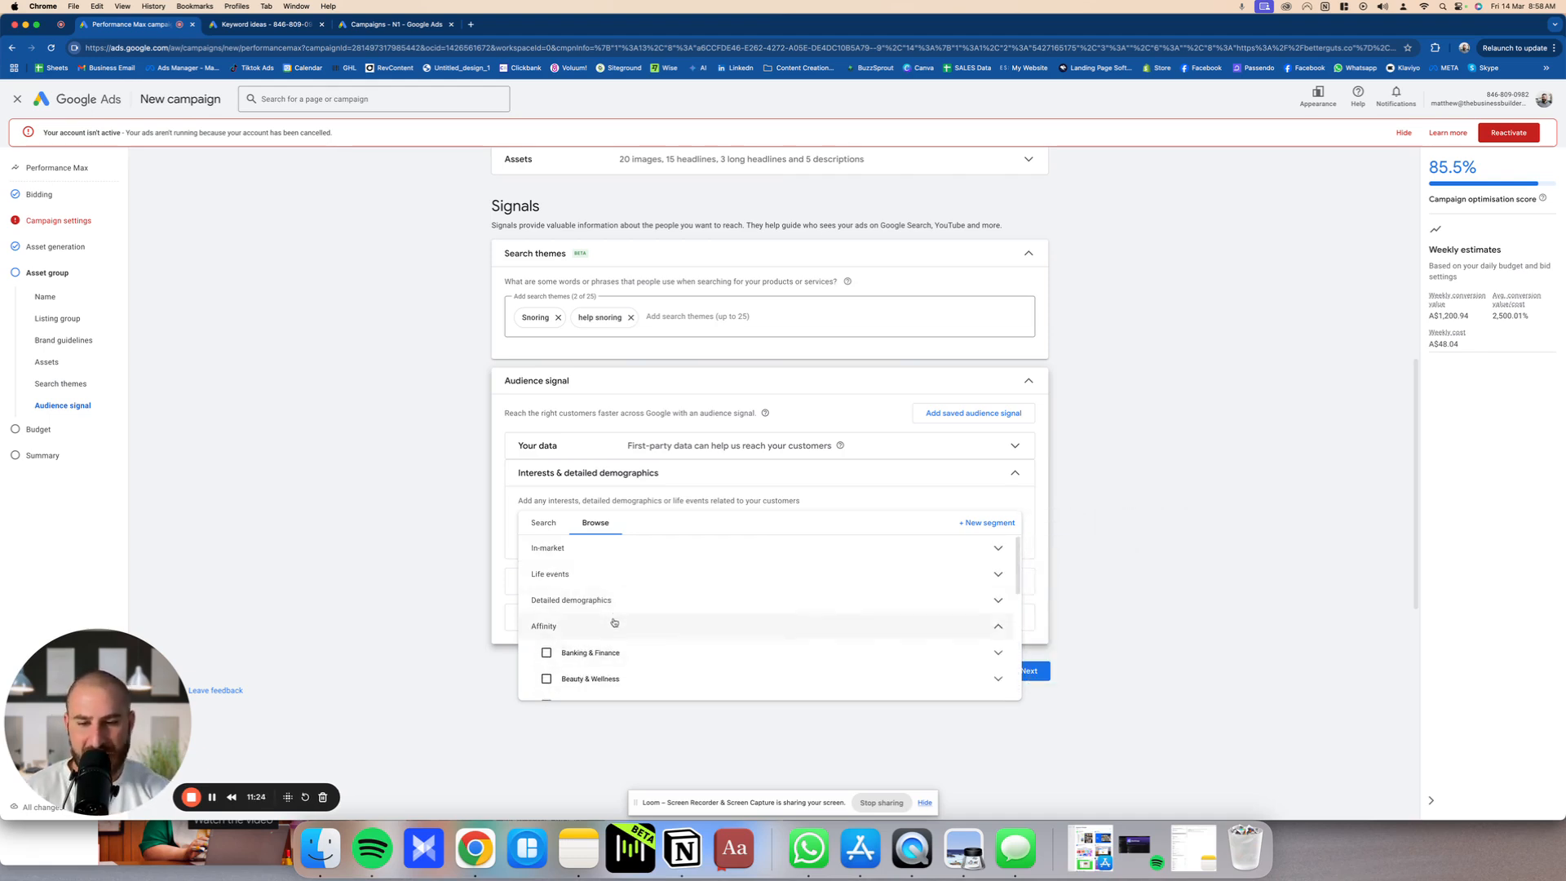
click(613, 624)
Step: Expand Custom interests and examine the full keyword list of the Keywords segment
click(607, 652)
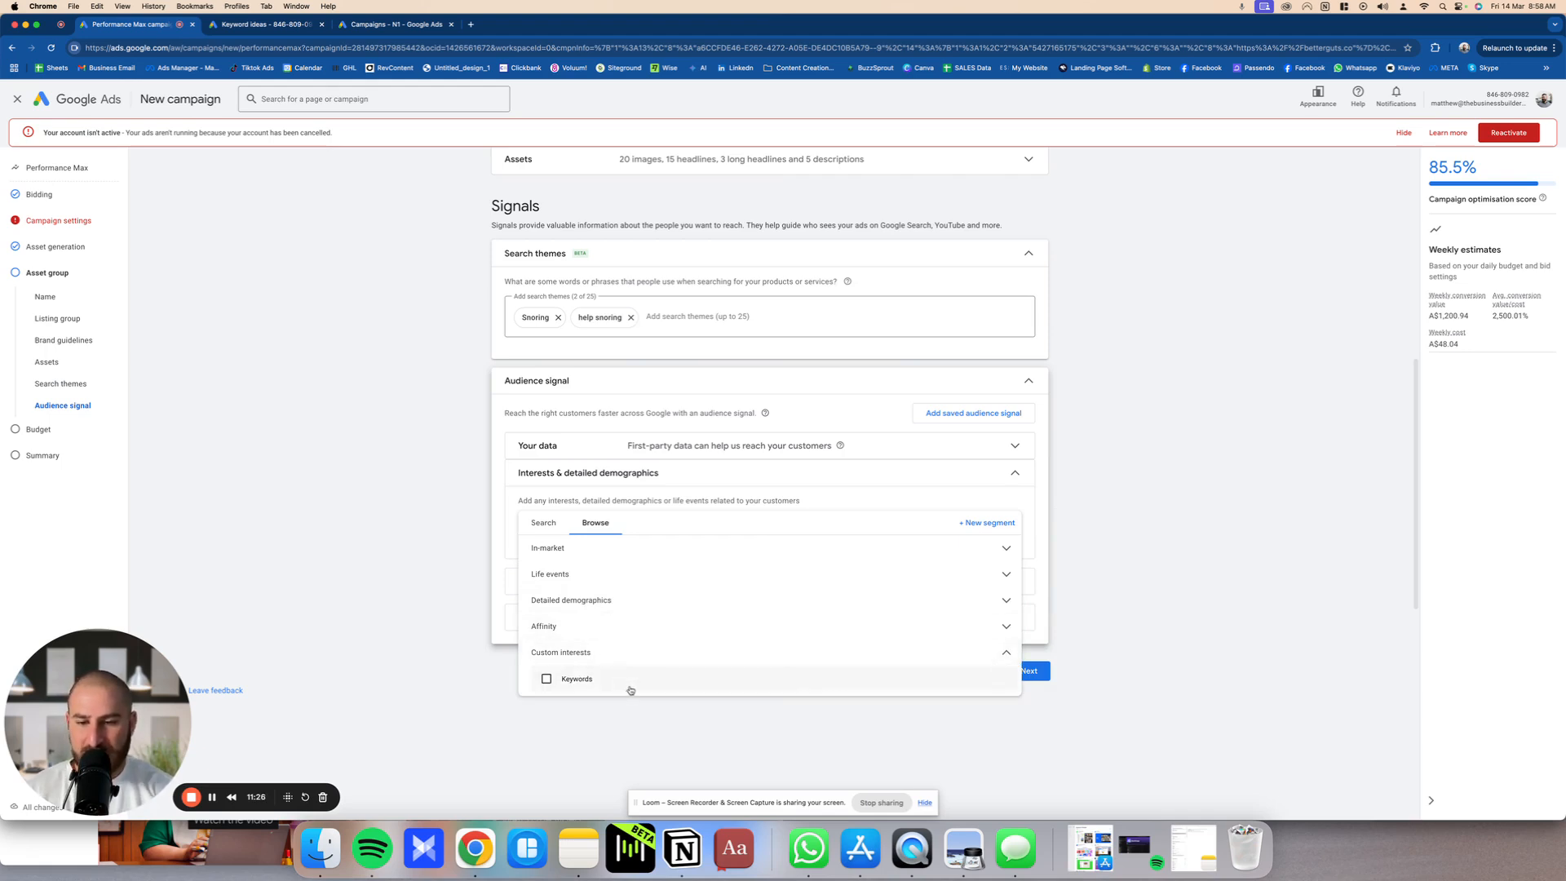
mouse_move(603, 679)
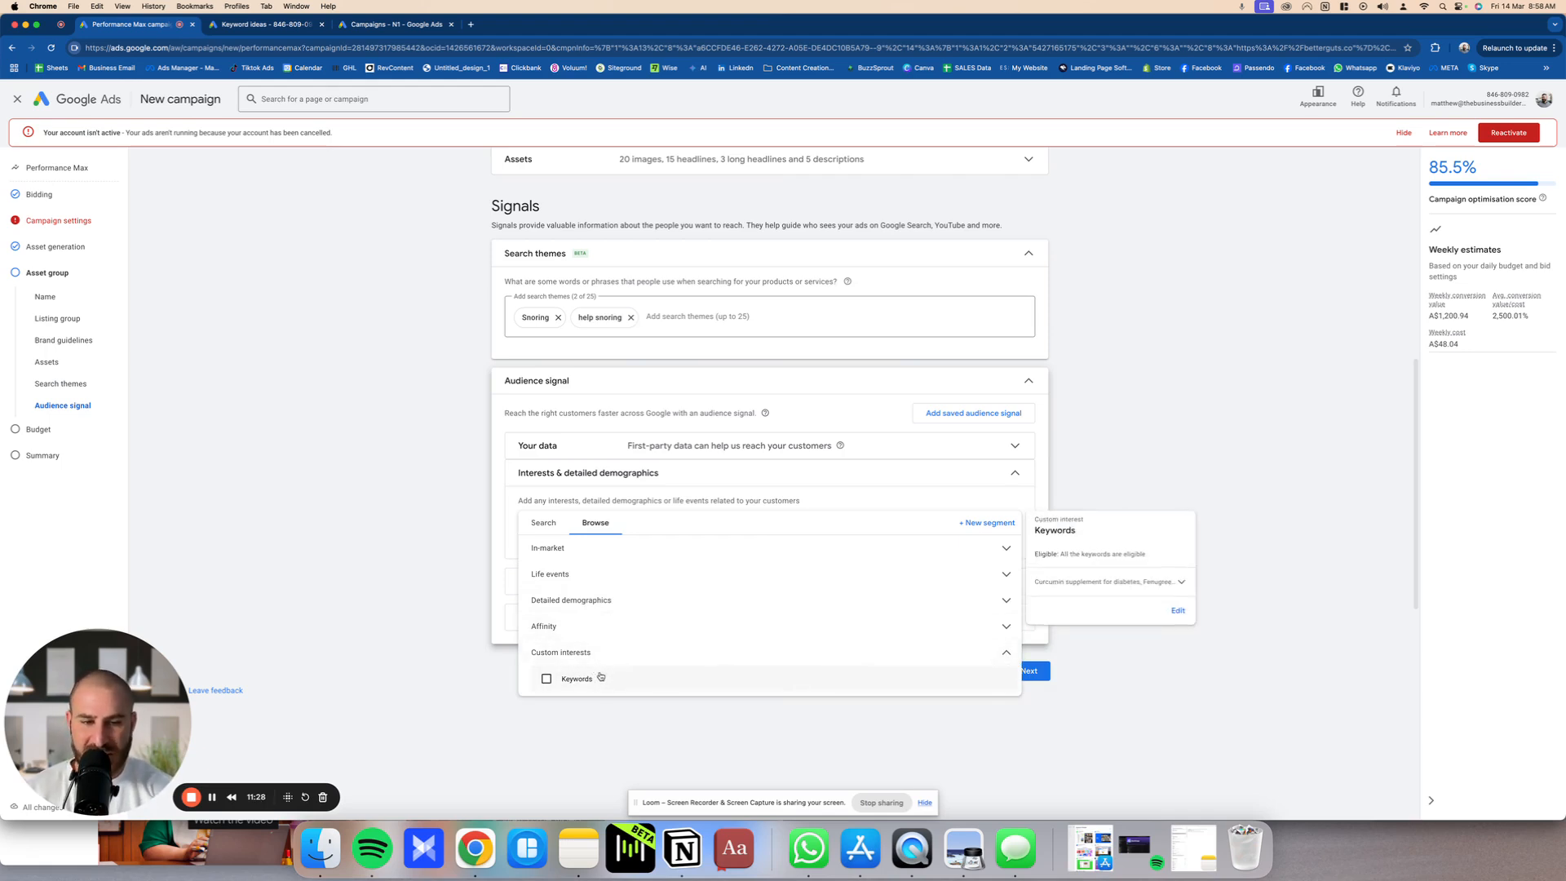
click(1077, 583)
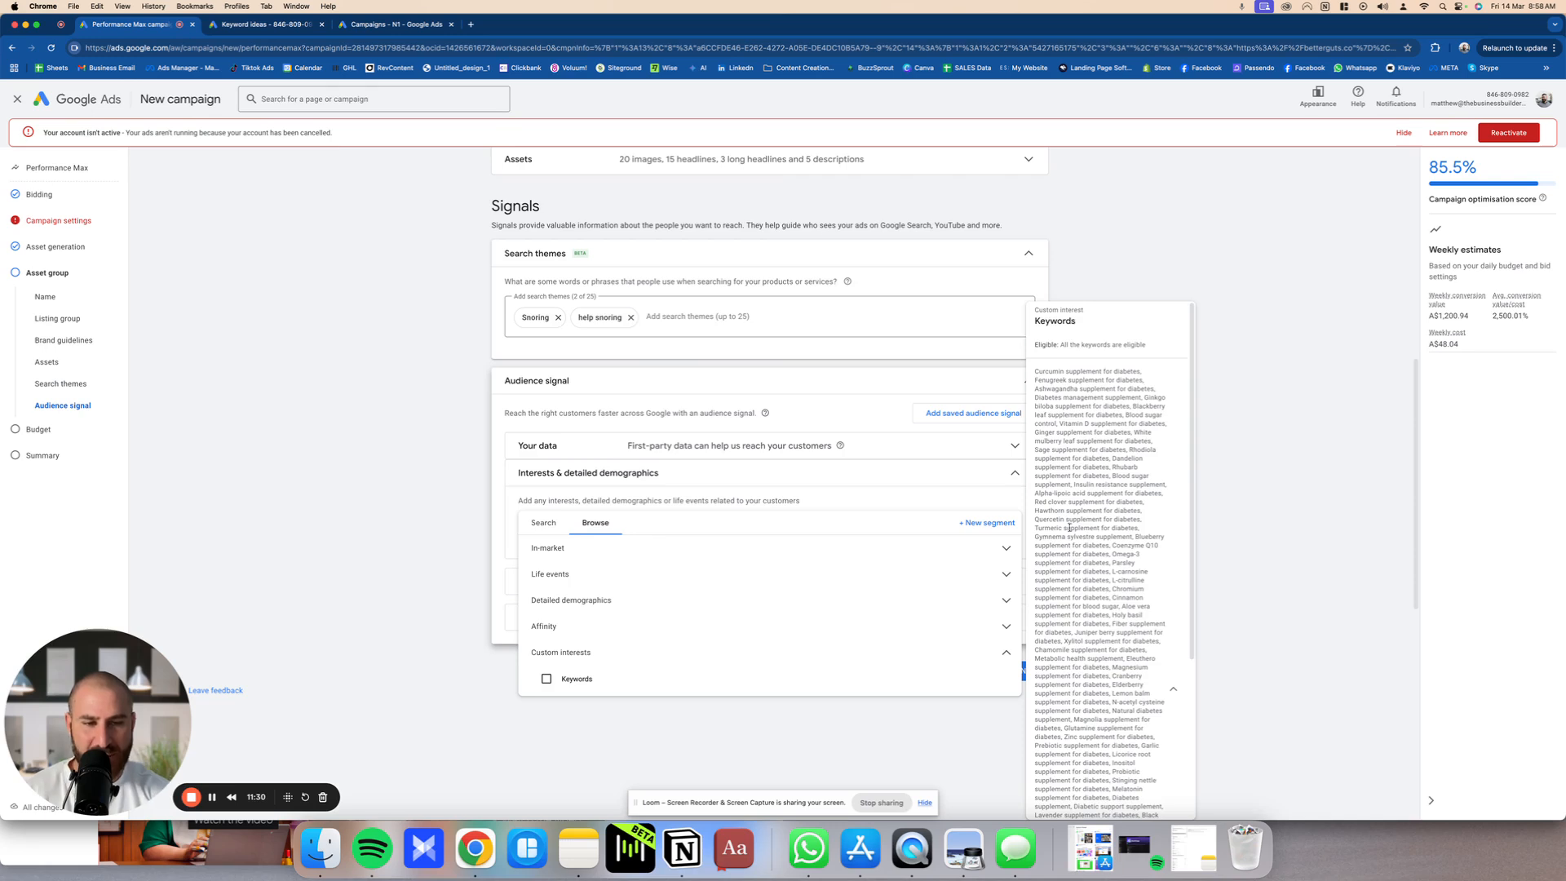
click(654, 679)
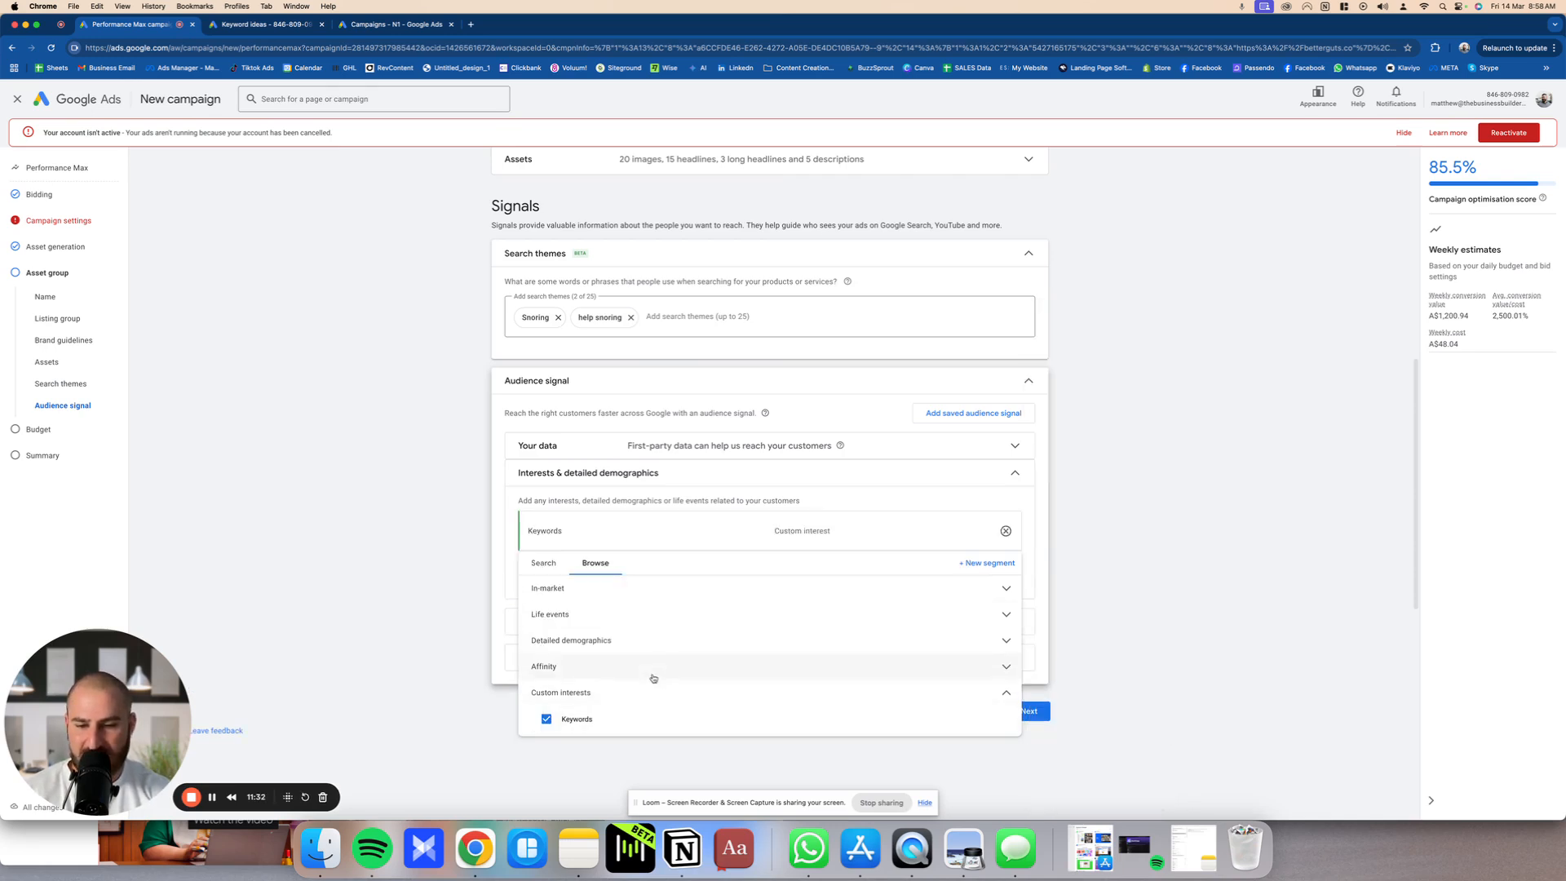
click(651, 730)
click(470, 637)
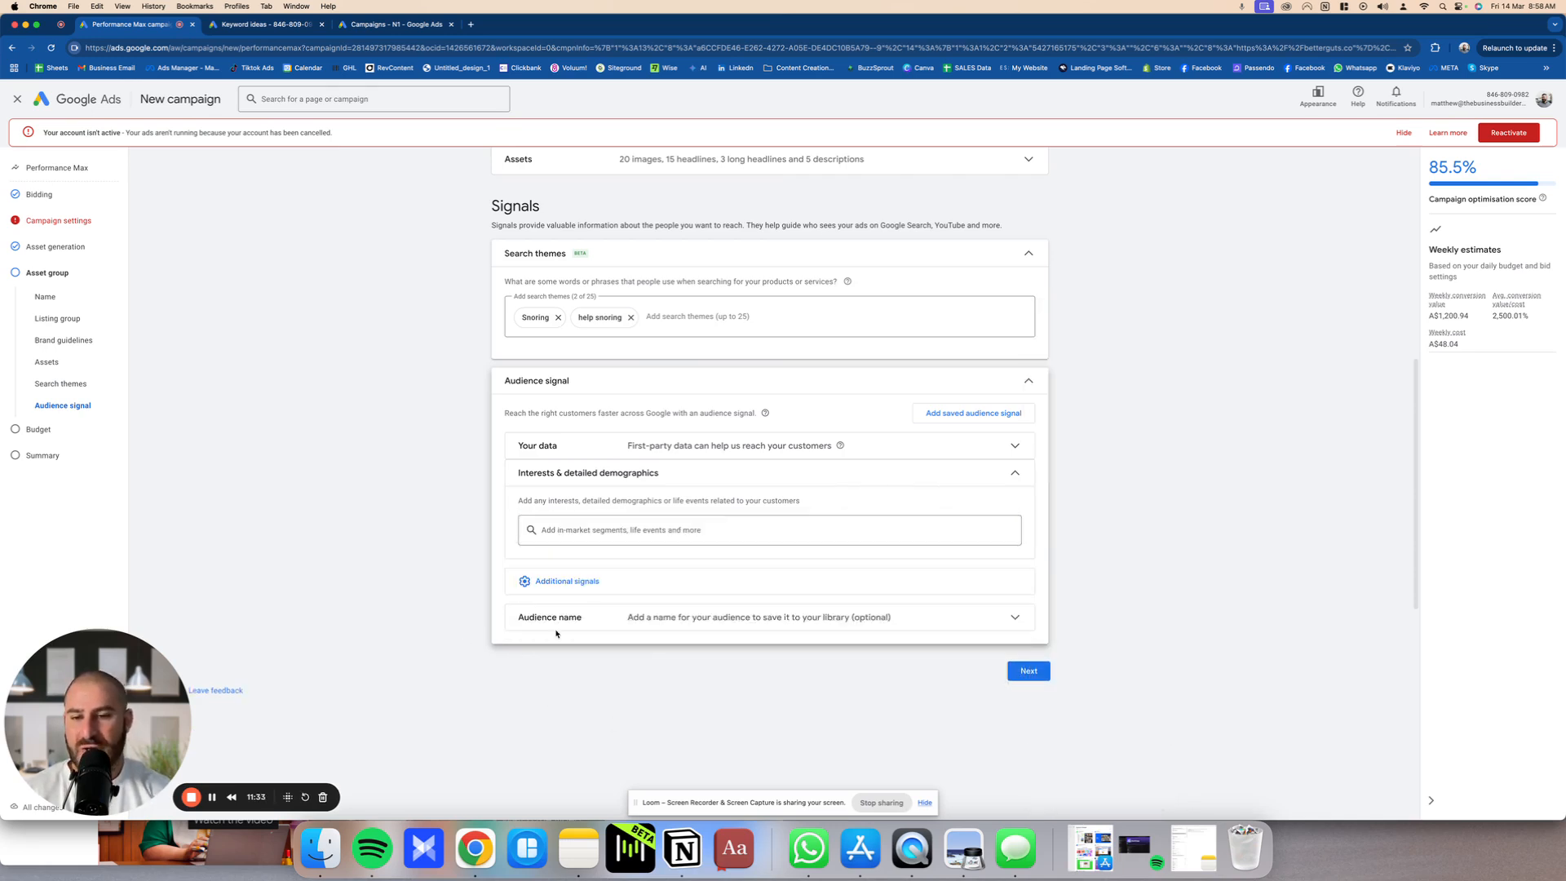
Step: Collapse Interests & detailed demographics and open the Audience name section
click(640, 471)
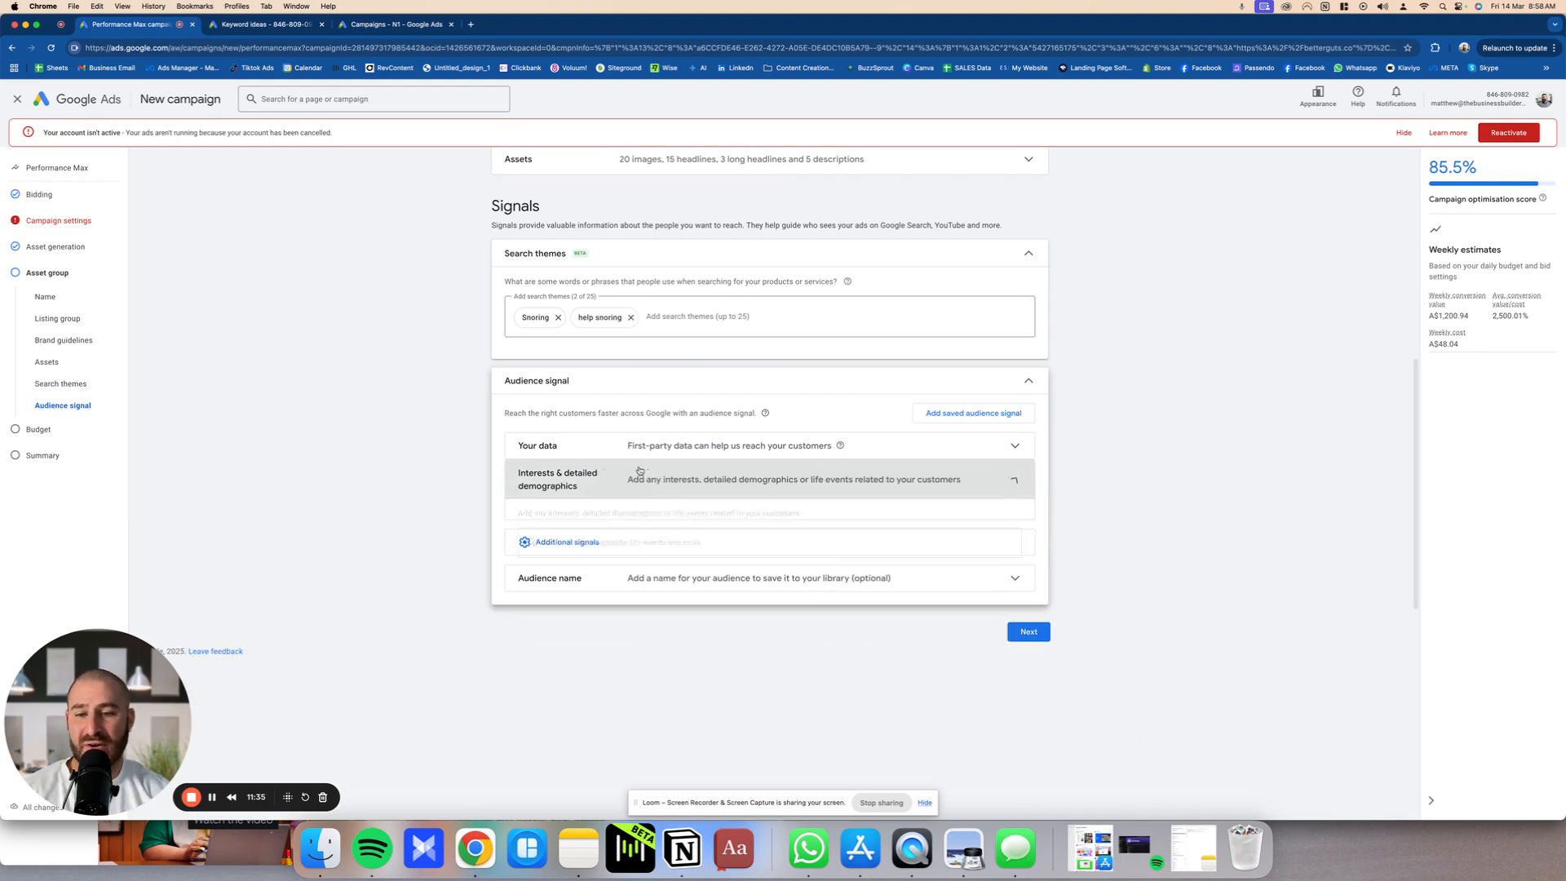
click(688, 569)
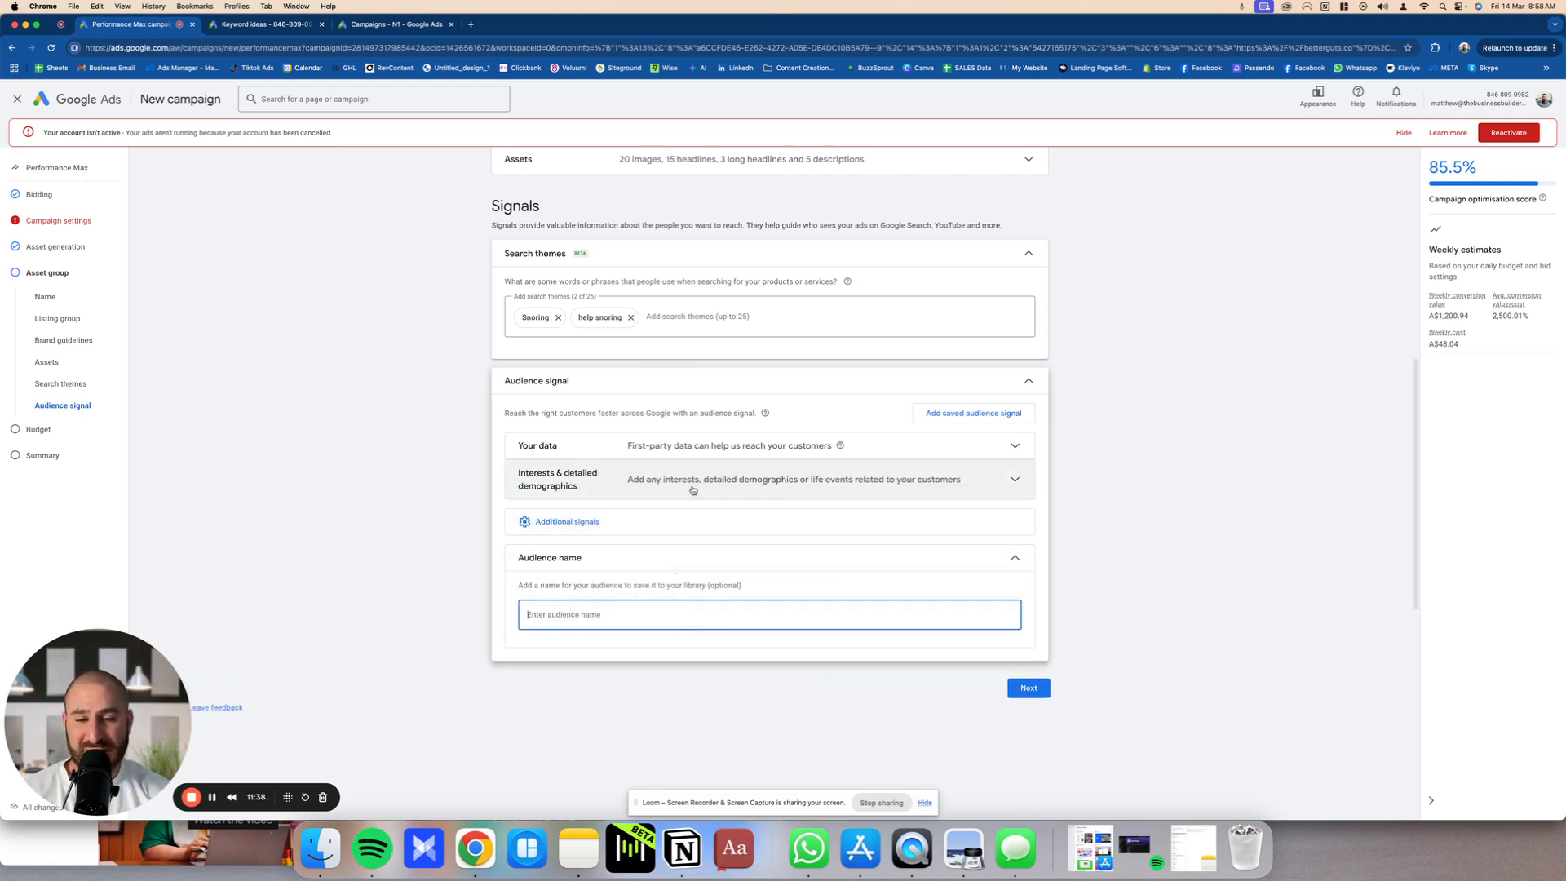
Step: Reopen Interests & detailed demographics, search the segments for snoring, sleep and apnea in turn, and clear the search
click(692, 490)
click(675, 536)
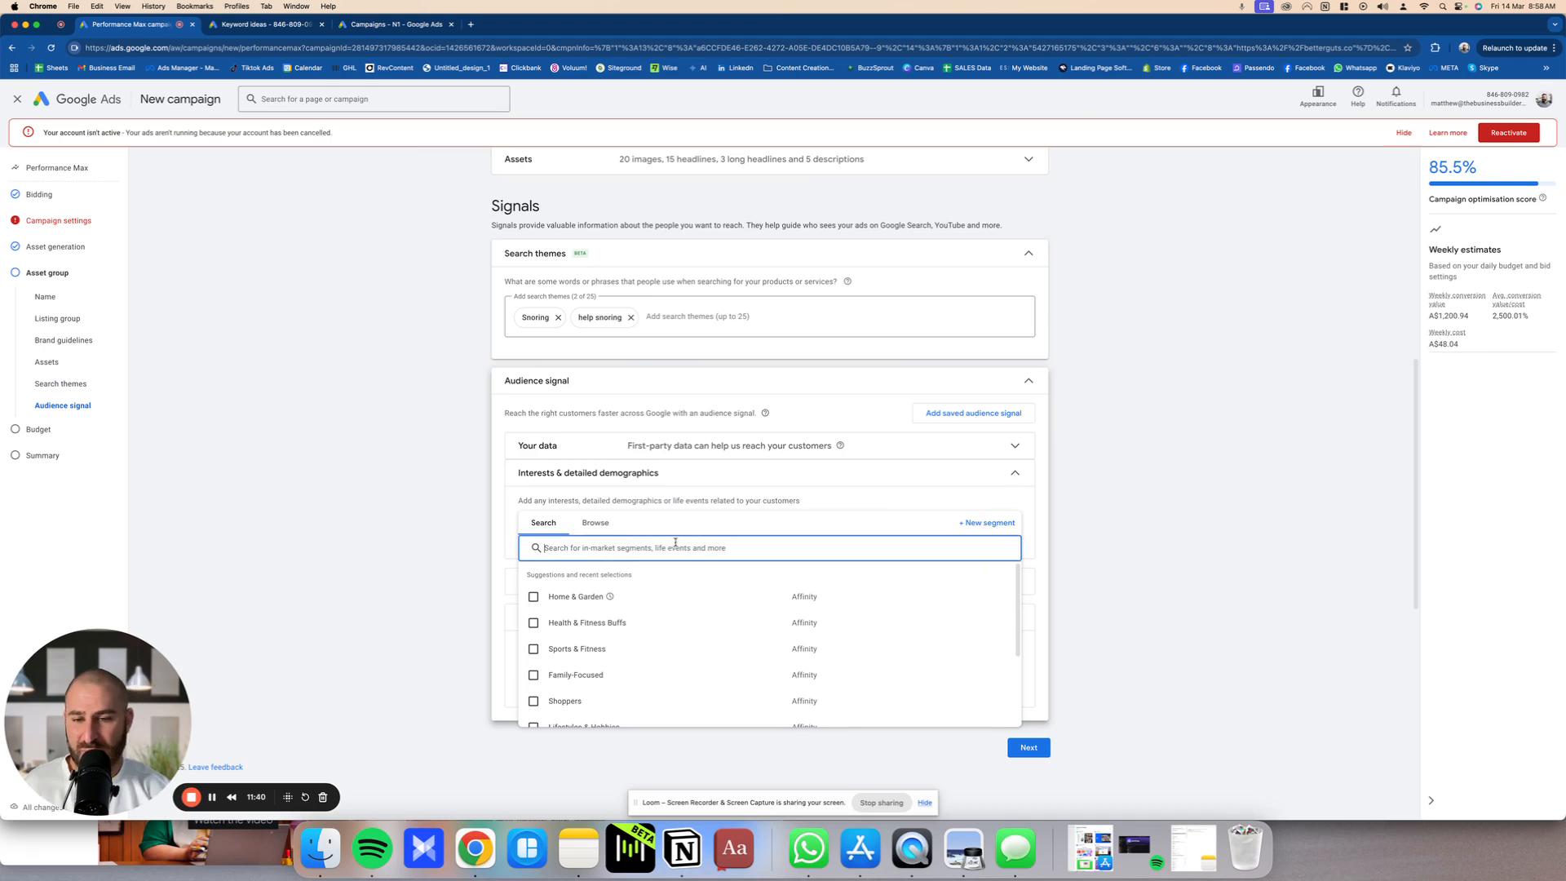
text(snoring)
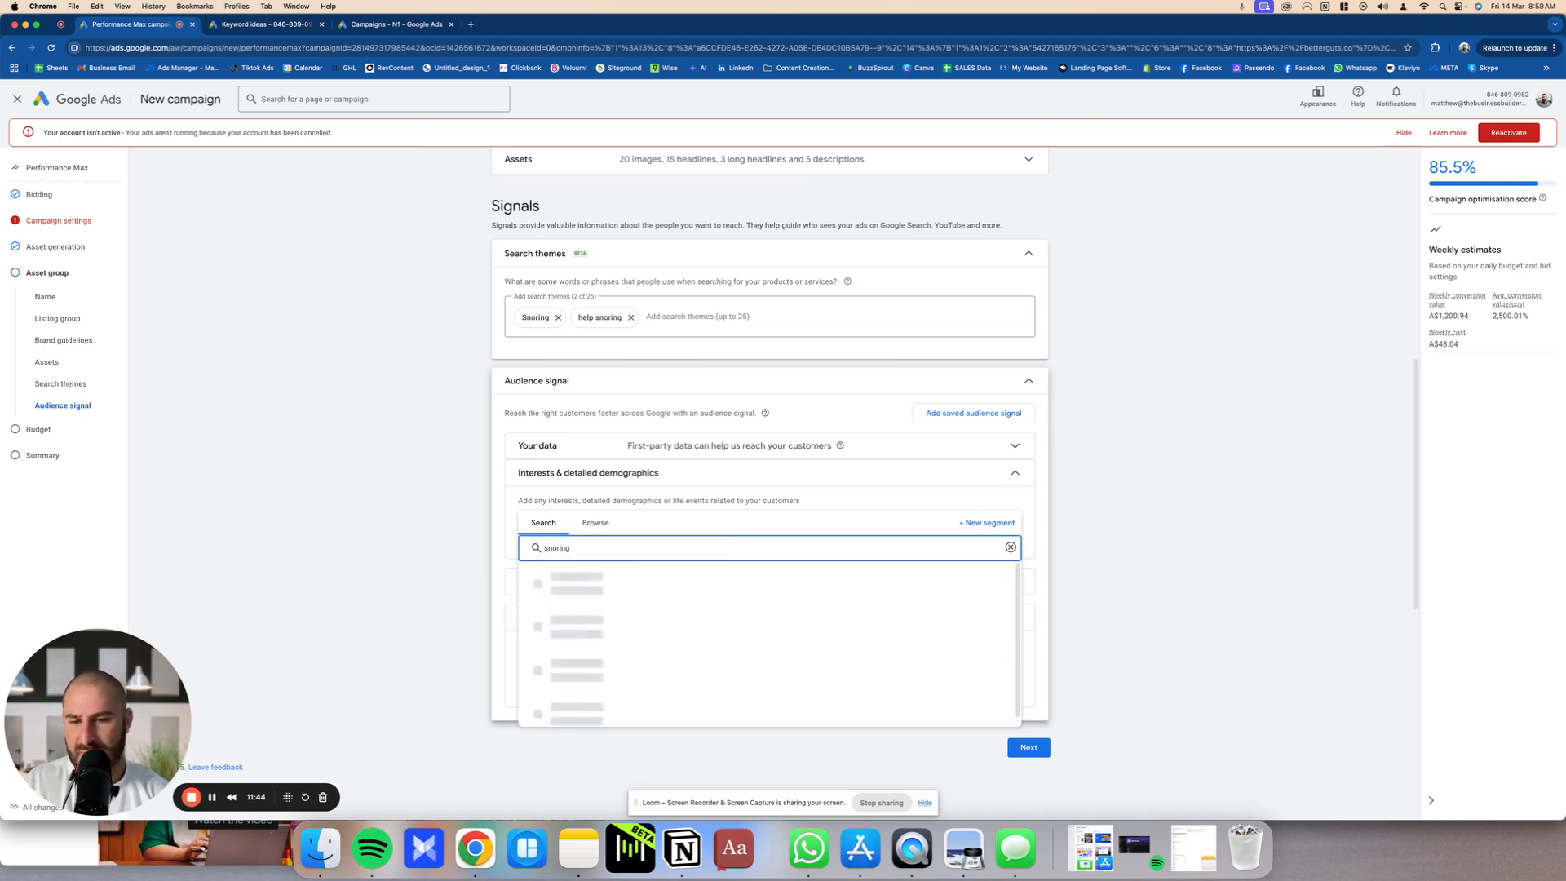
key(super+a)
text(sleep)
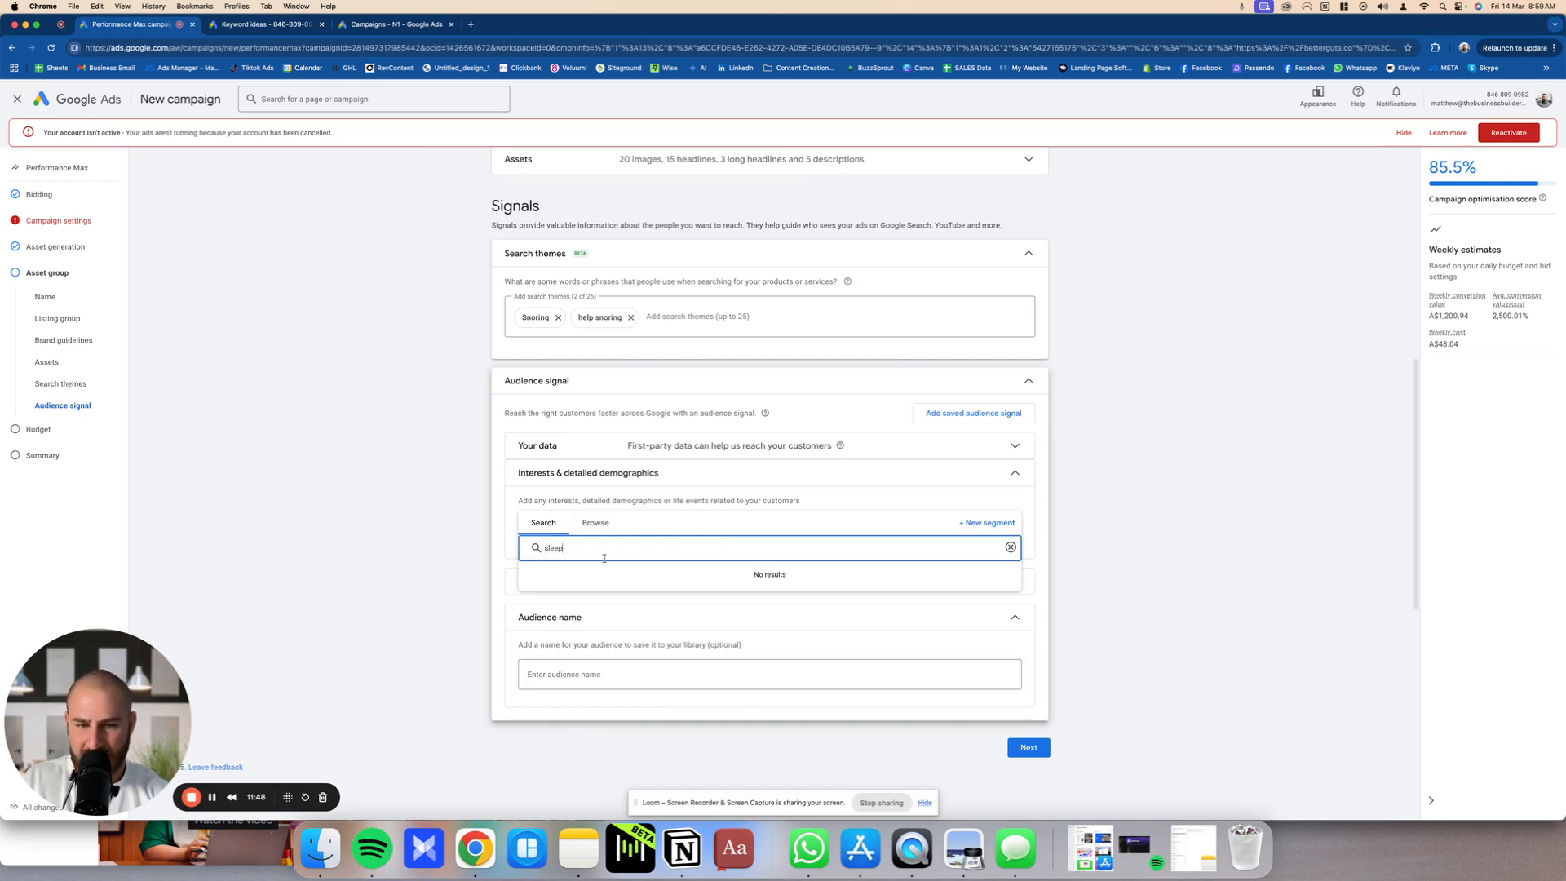
key(super+a)
text(apne)
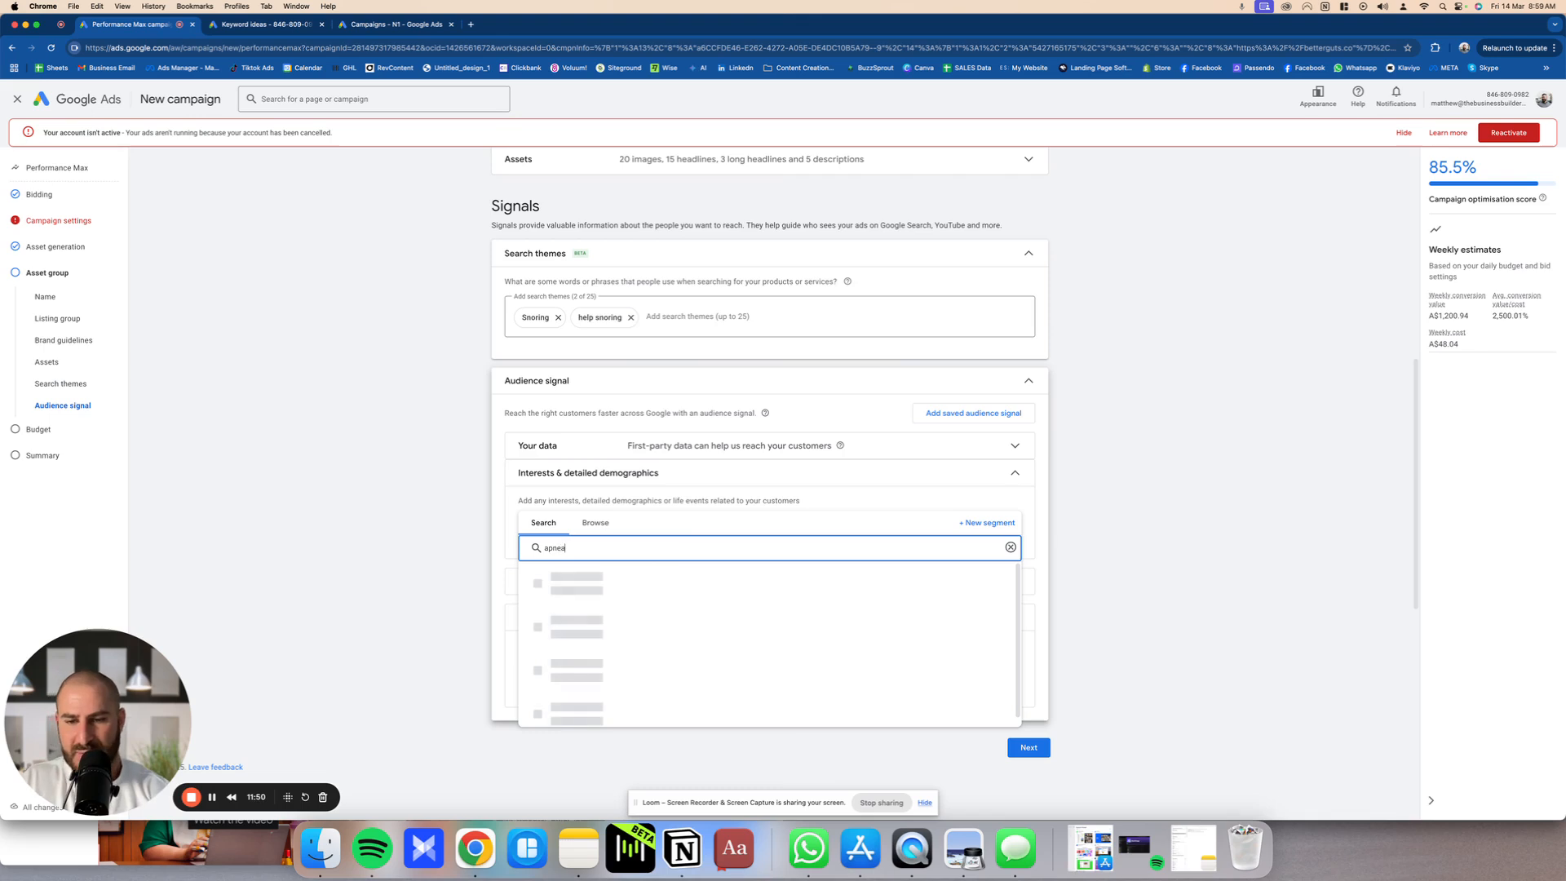
text(a)
key(super+a)
key(BackSpace)
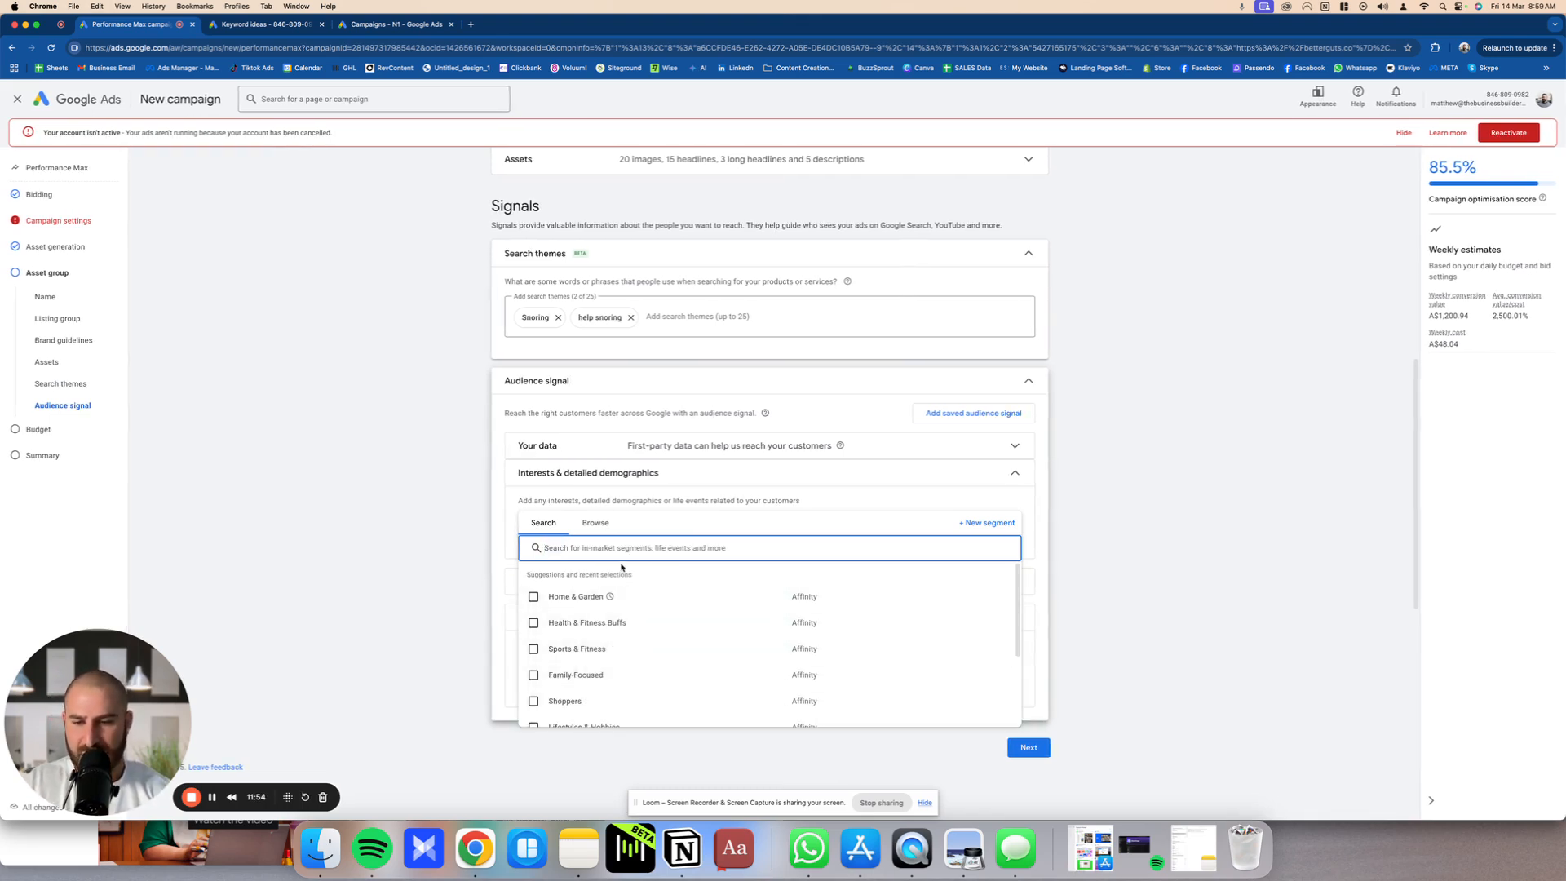
Step: Search the interest segments for fitness, examine the in-market and affinity options, and close the list without selecting any
text(fitness)
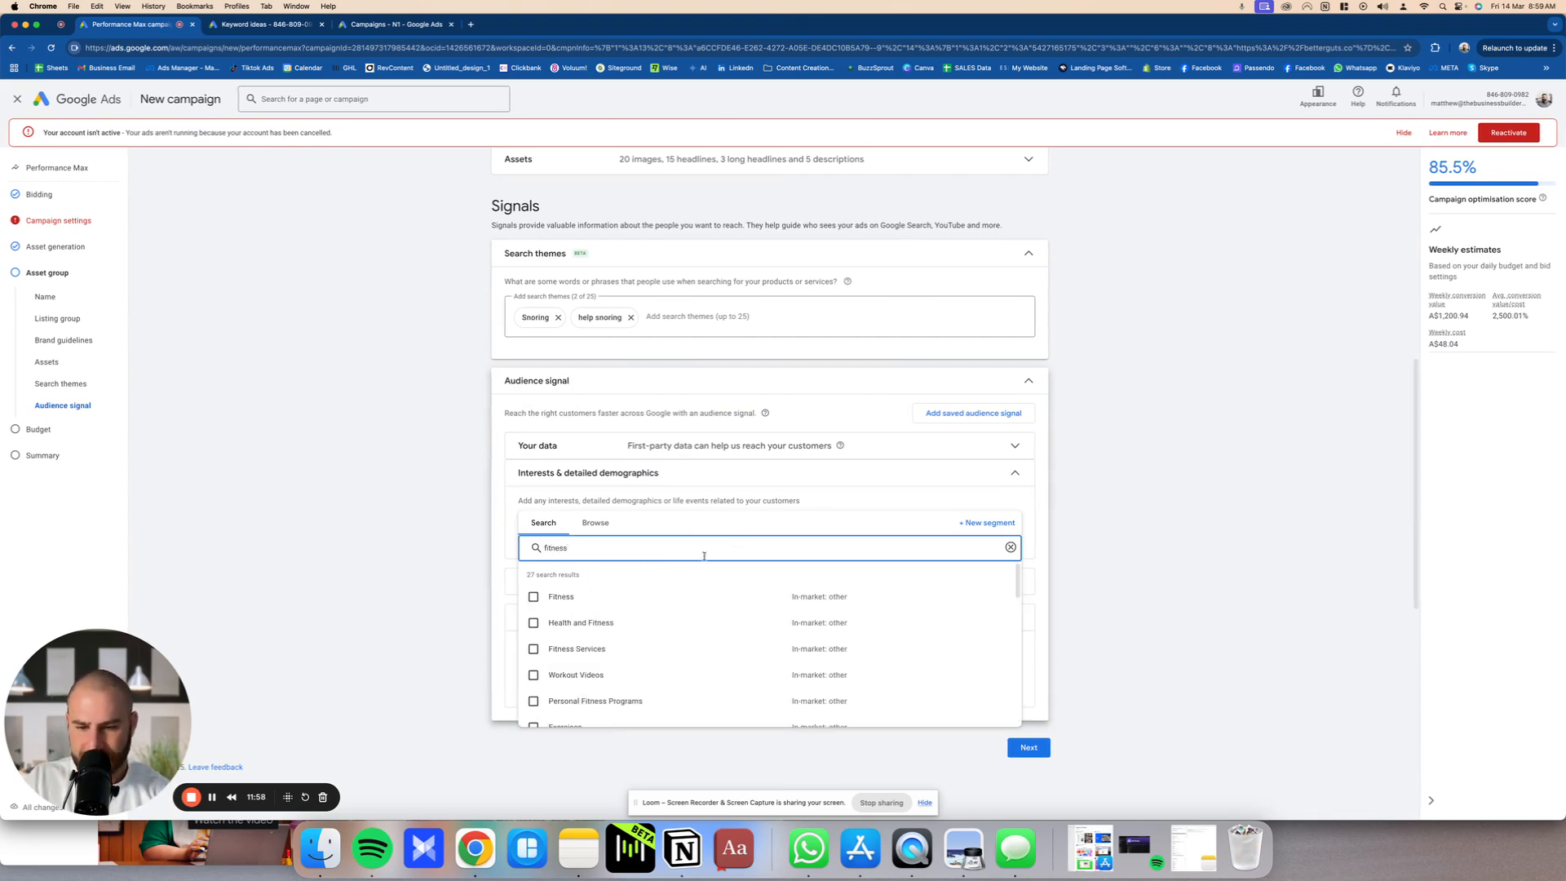
scroll(850, 650, down, 10)
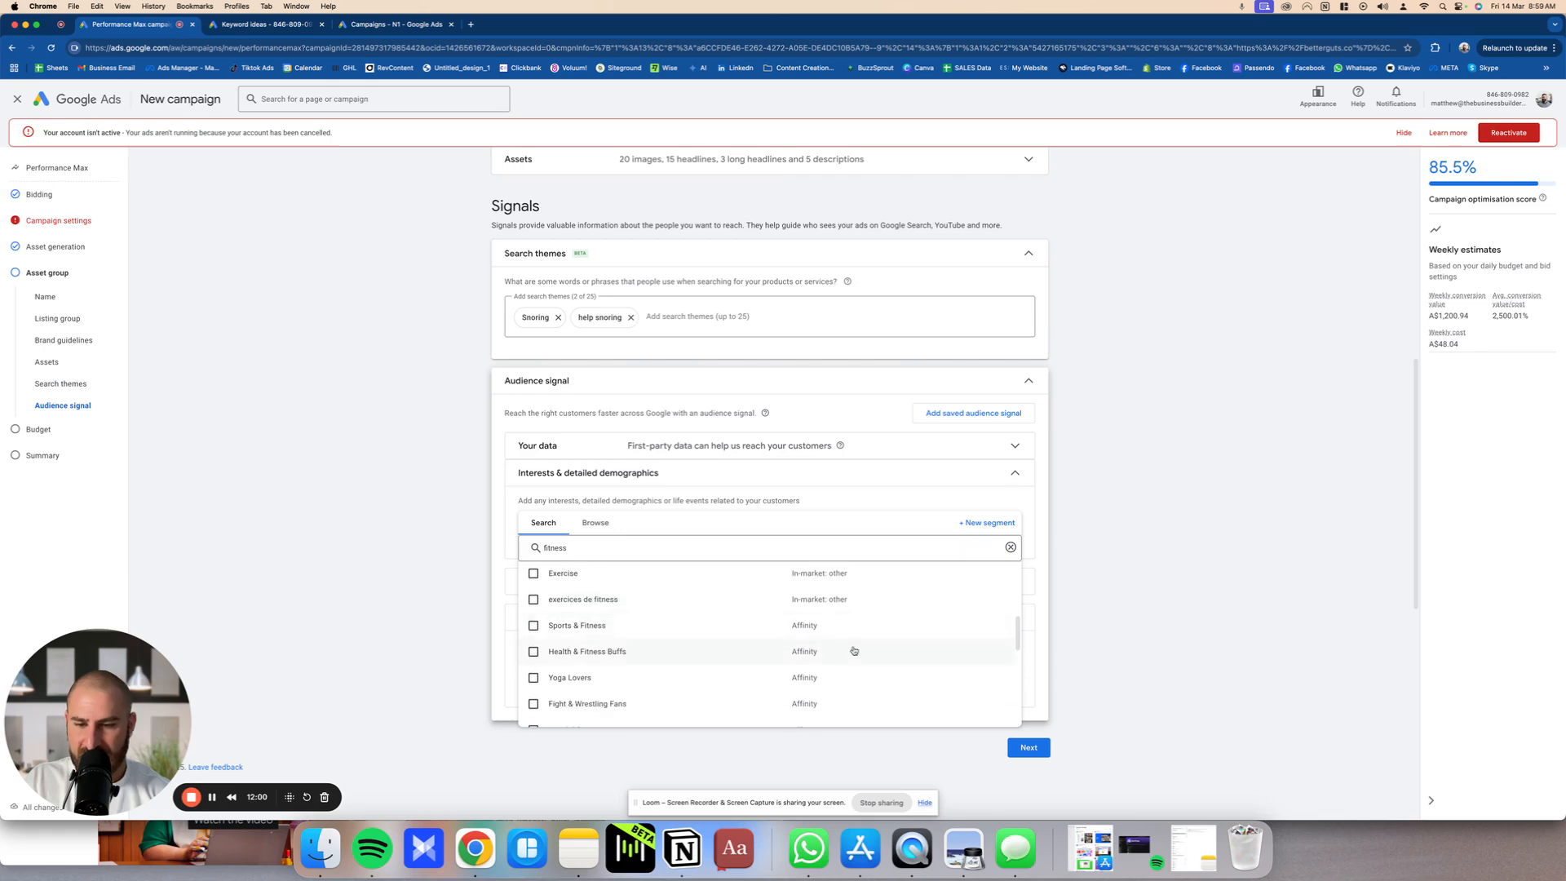
scroll(854, 650, up, 10)
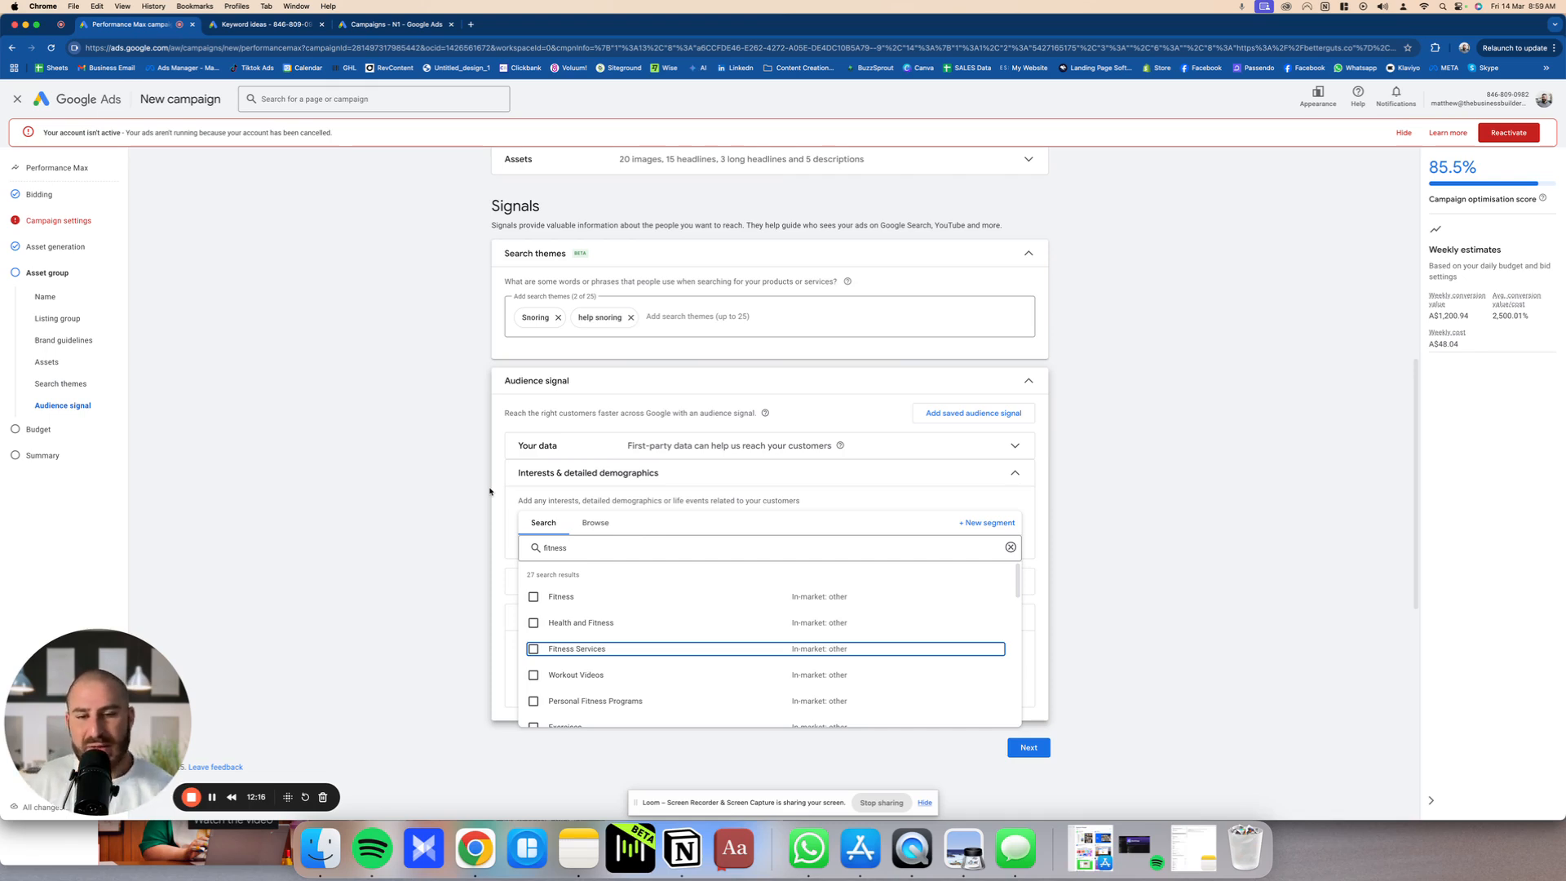
scroll(853, 636, down, 5)
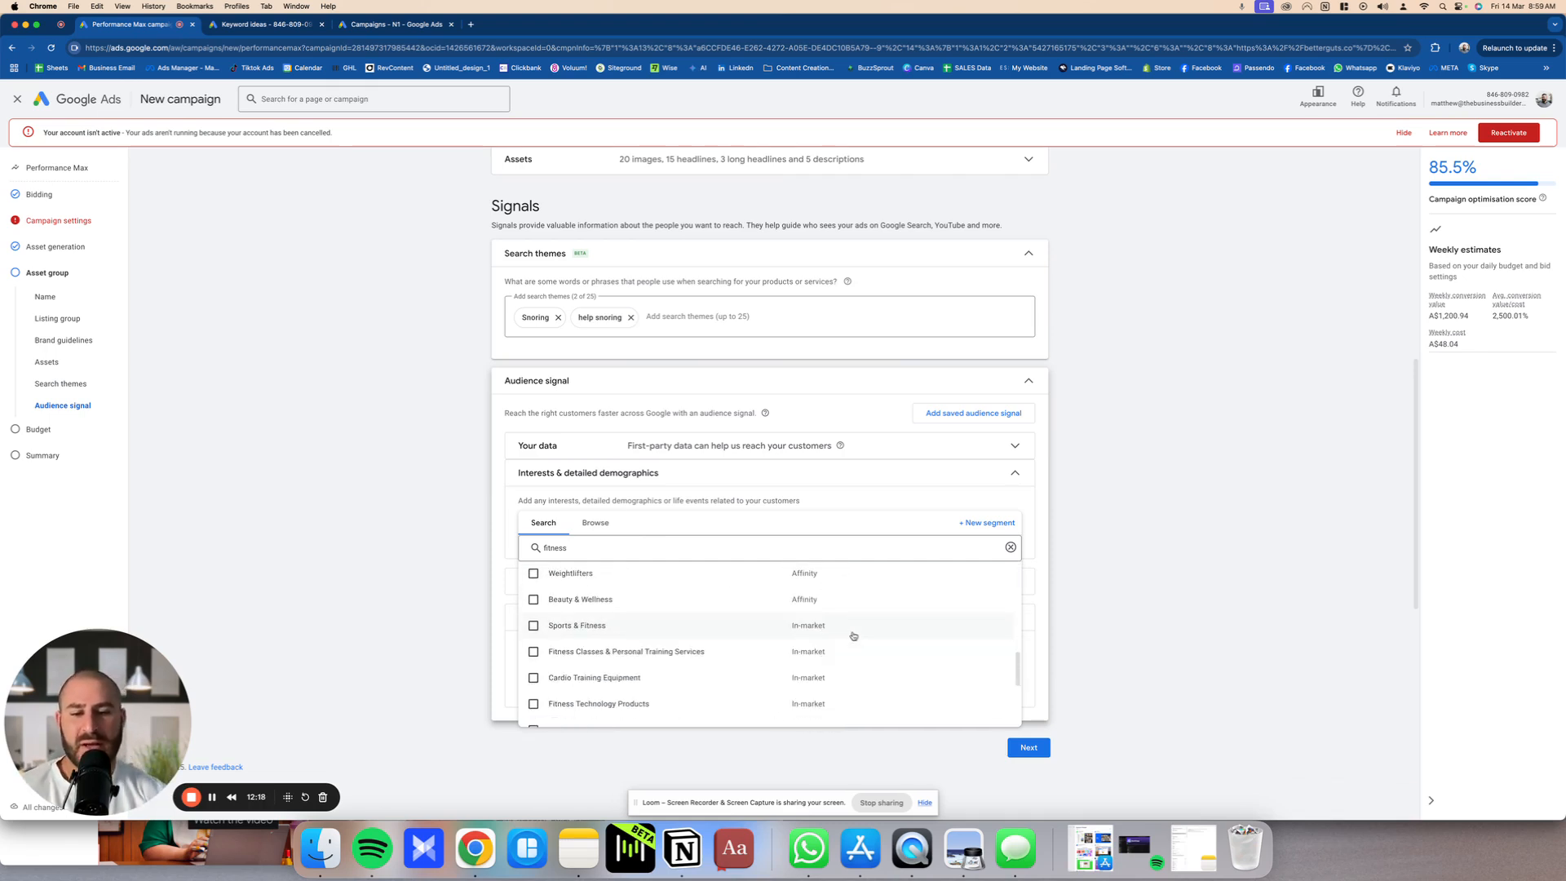
scroll(857, 653, down, 3)
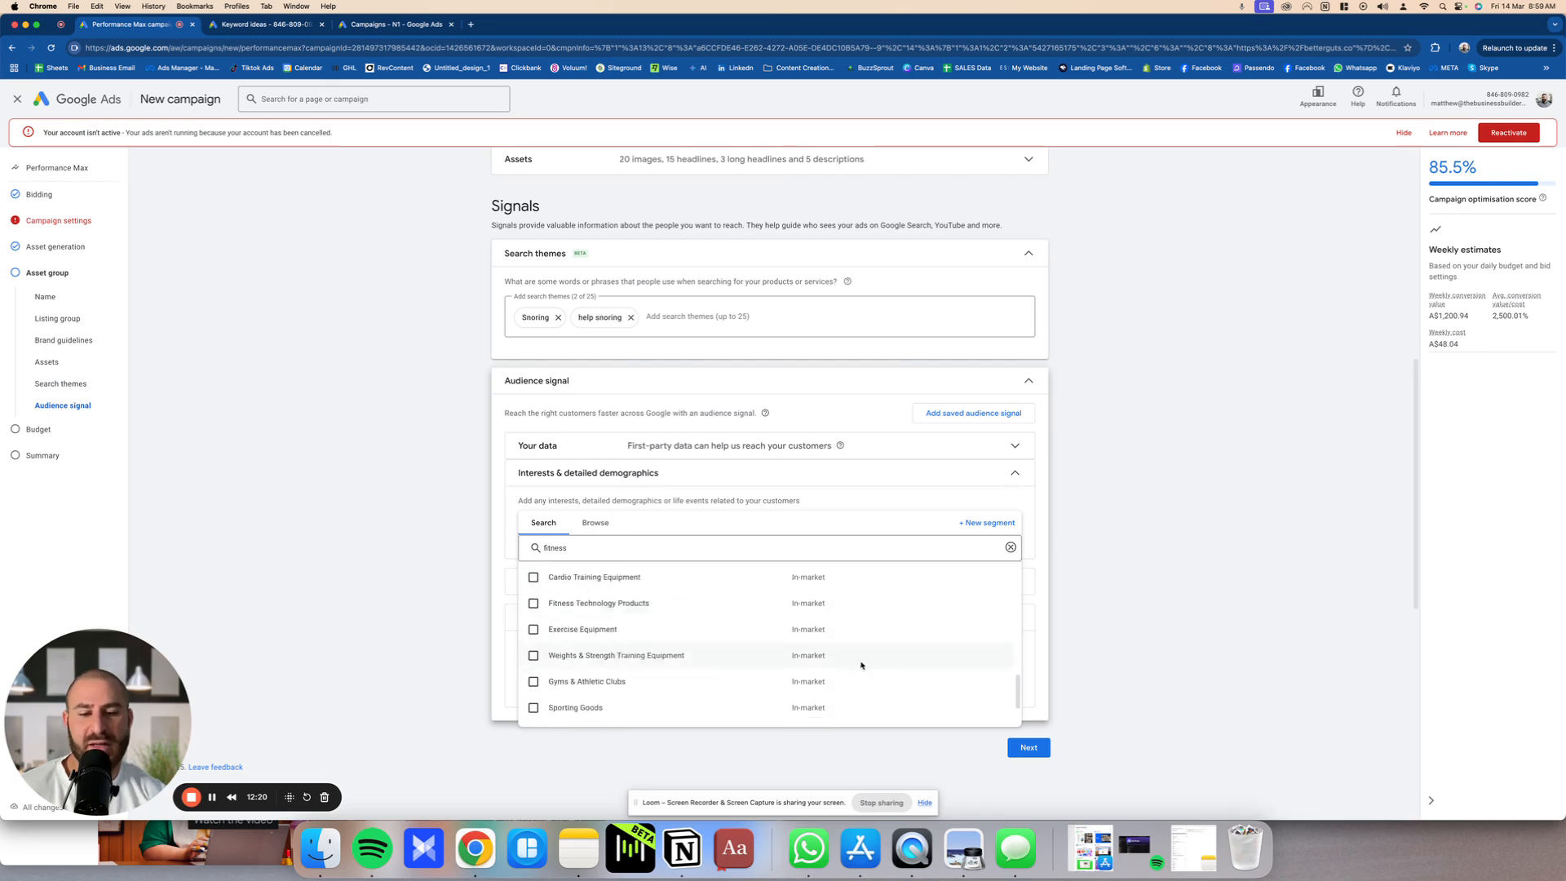
scroll(860, 665, down, 2)
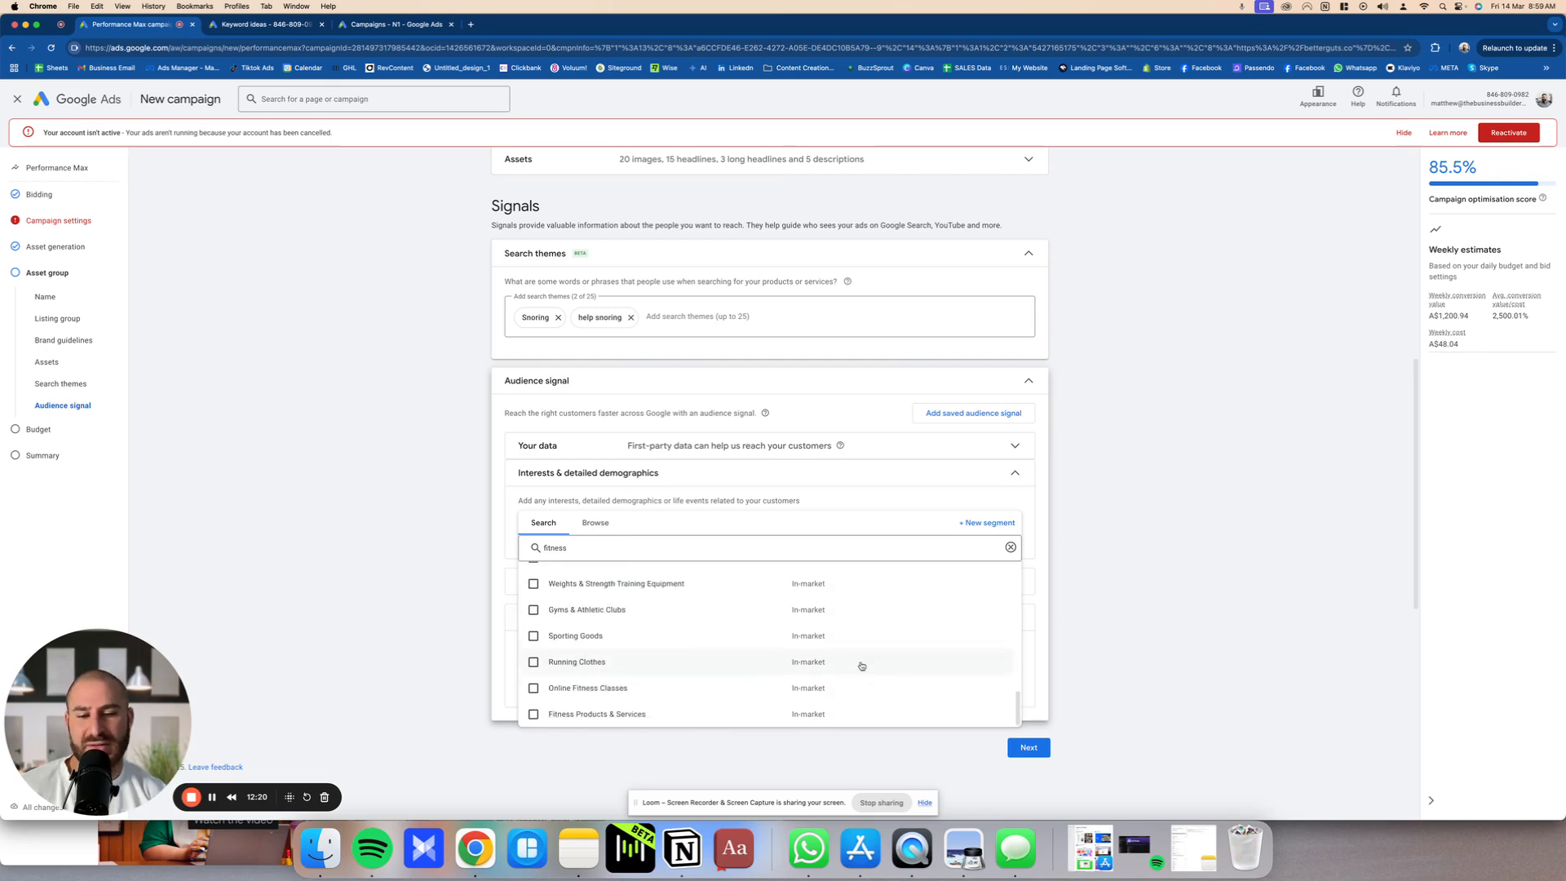
click(1130, 626)
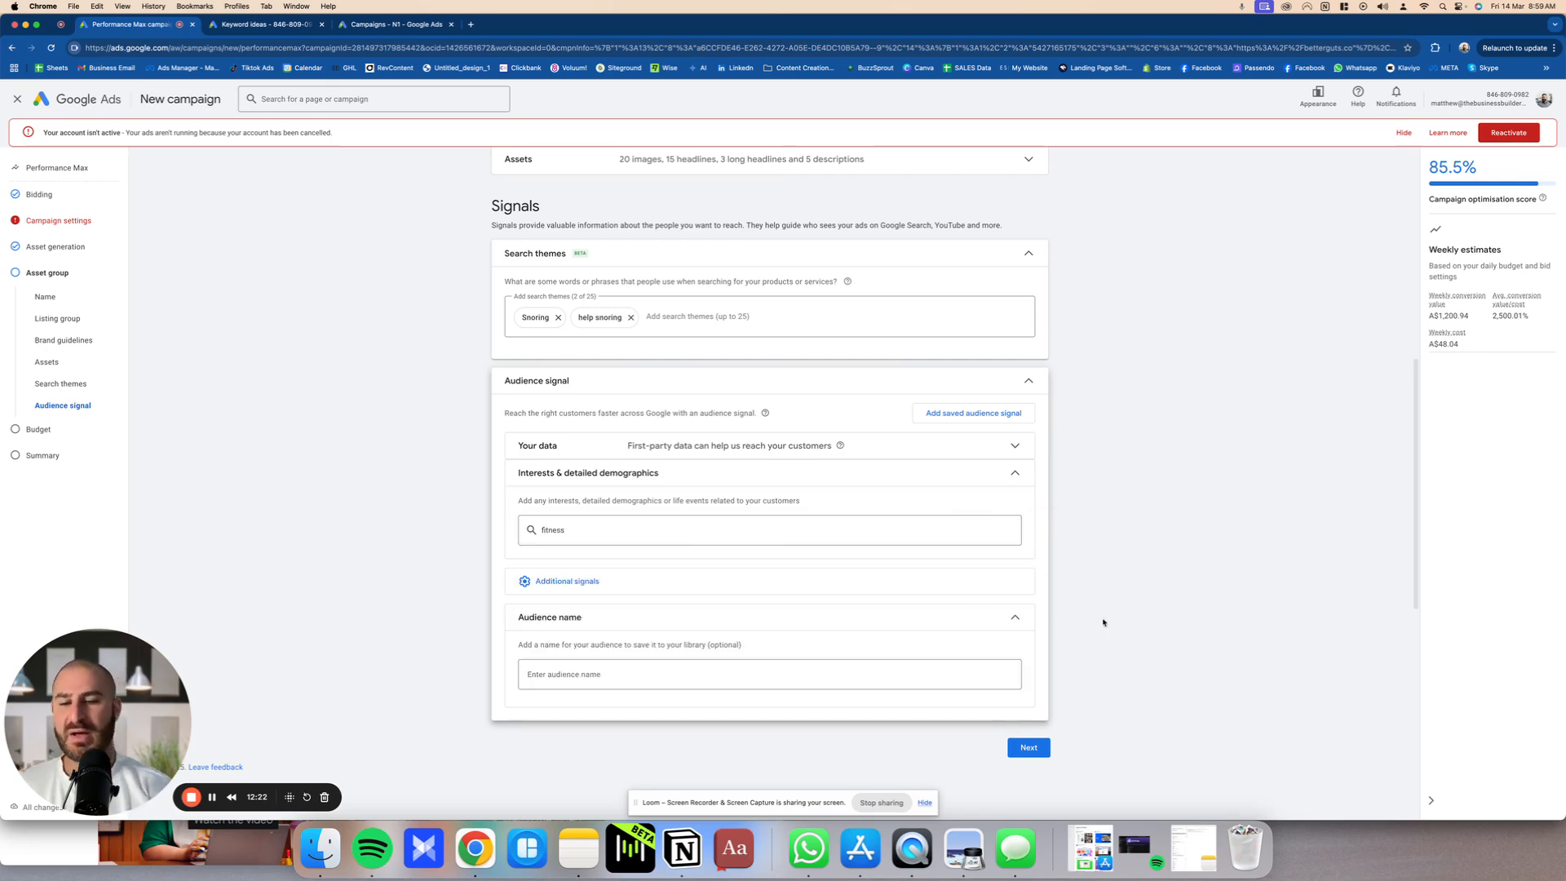
click(673, 532)
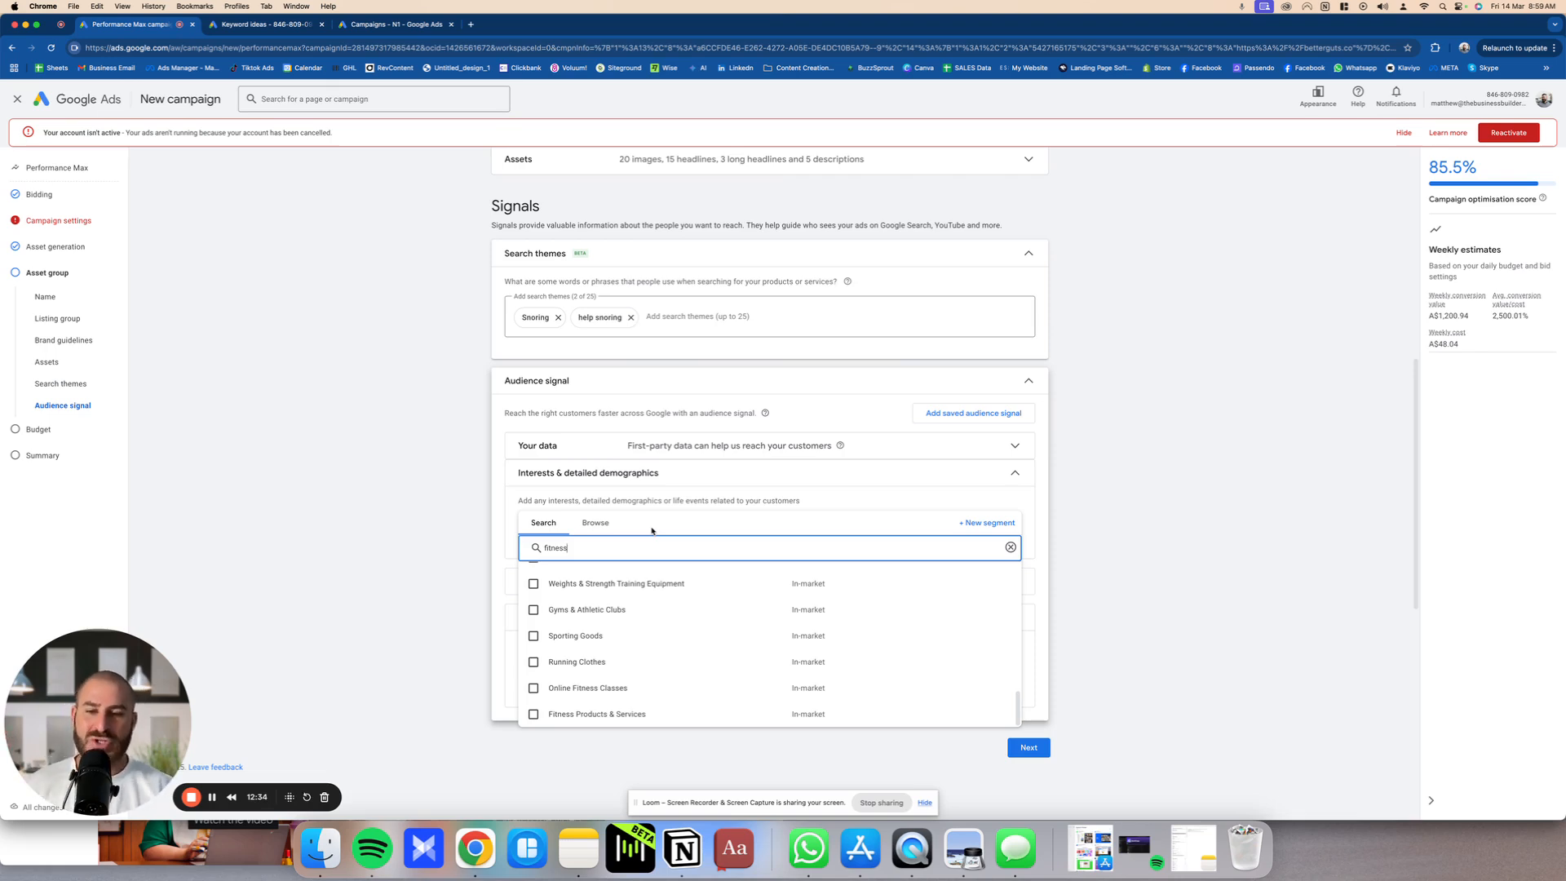
click(459, 530)
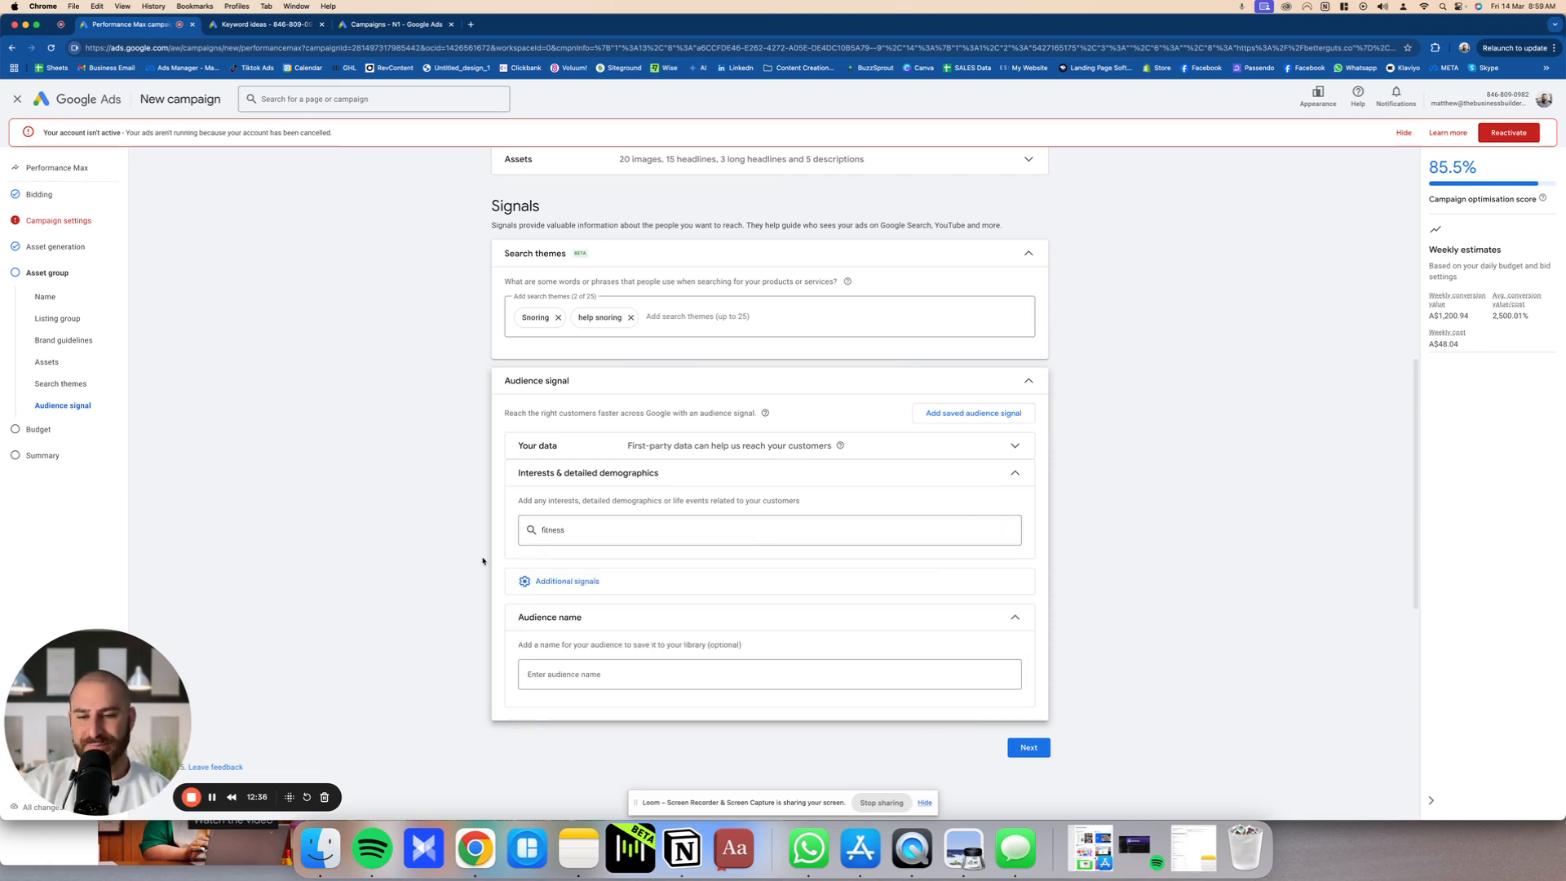
Step: Proceed to the campaign budget, choose a custom average daily budget of A$8.00, and continue to the summary
click(1028, 747)
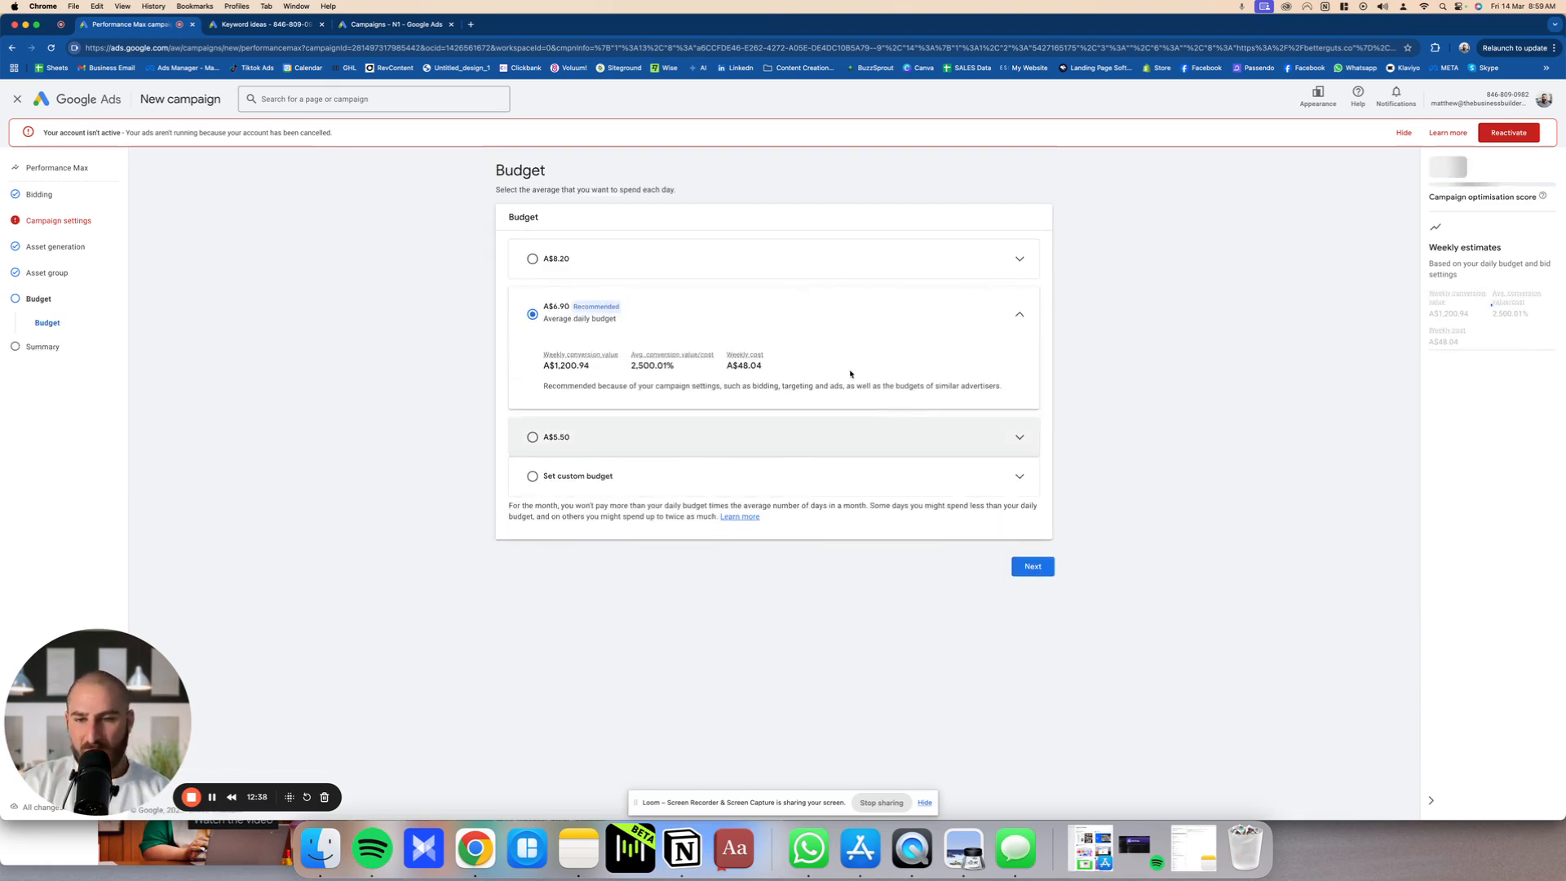
click(642, 272)
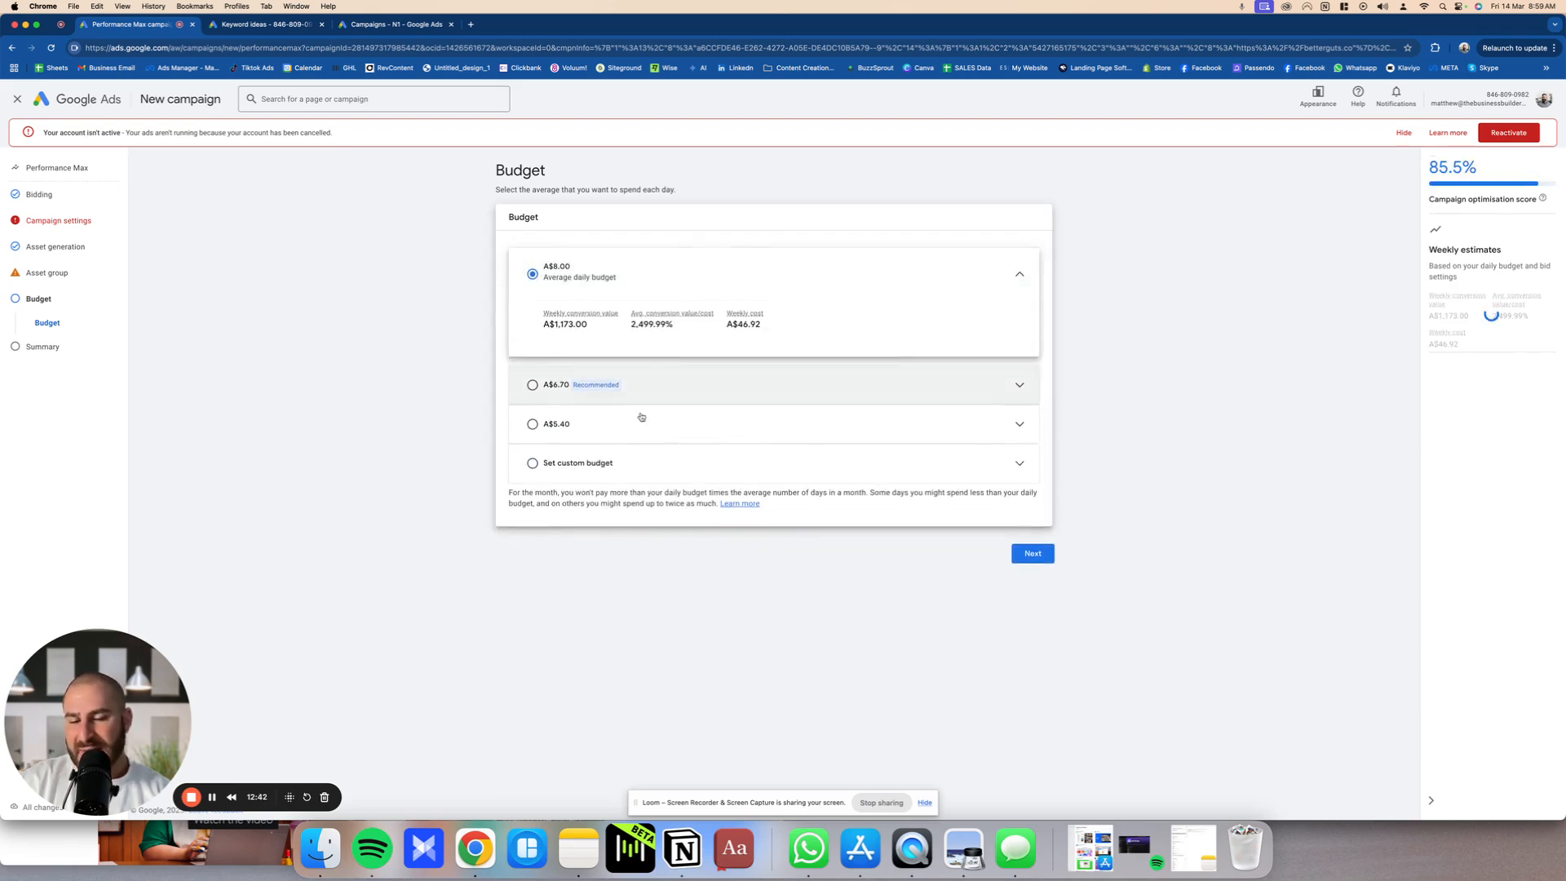
click(659, 466)
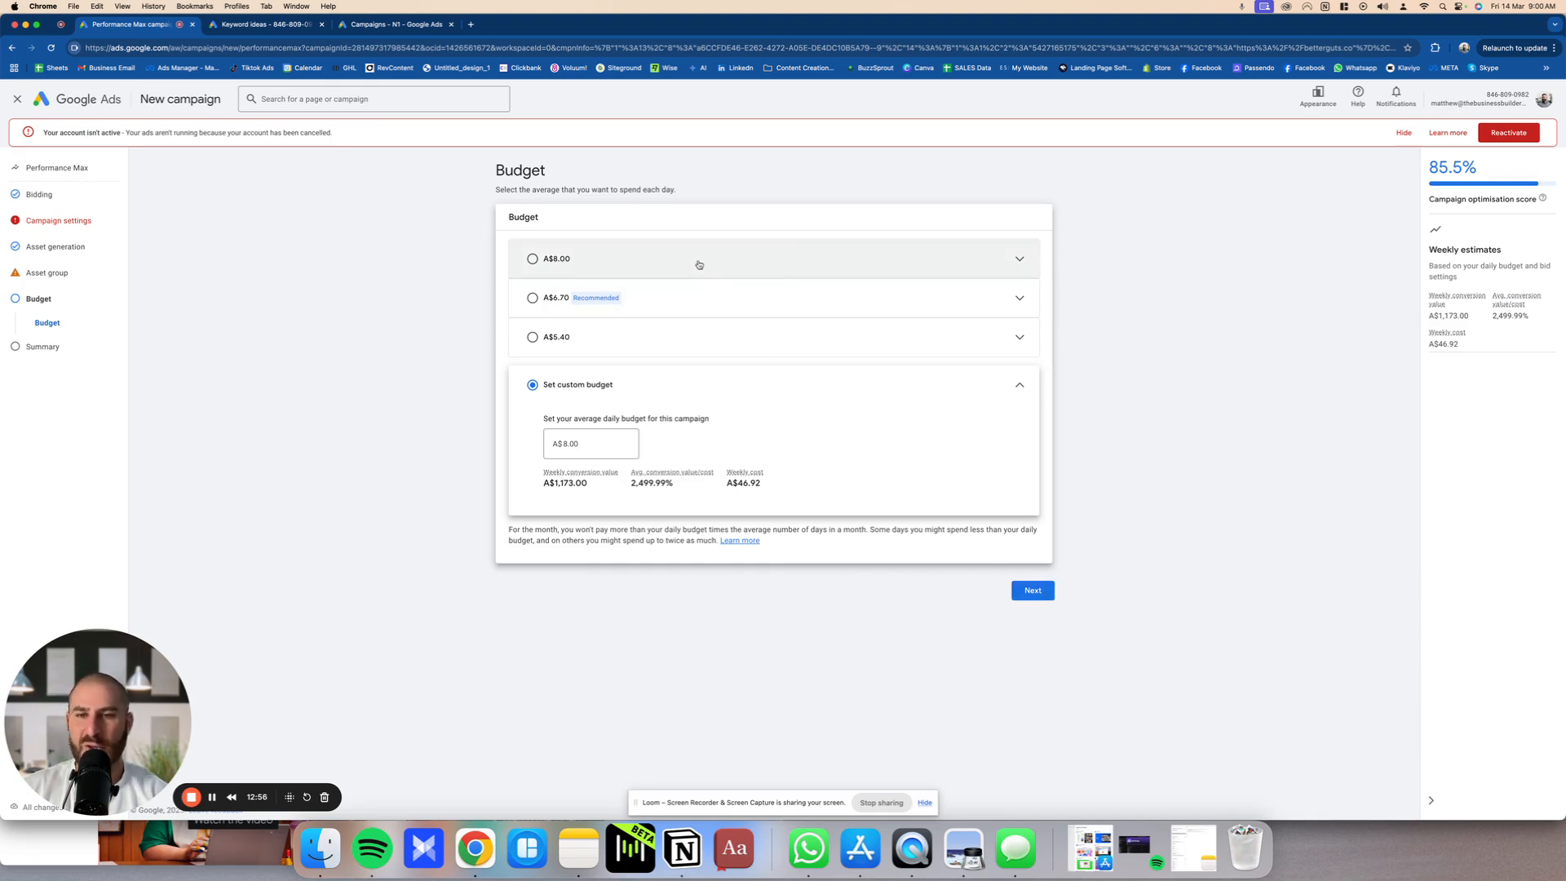
drag(480, 234, 689, 579)
click(689, 579)
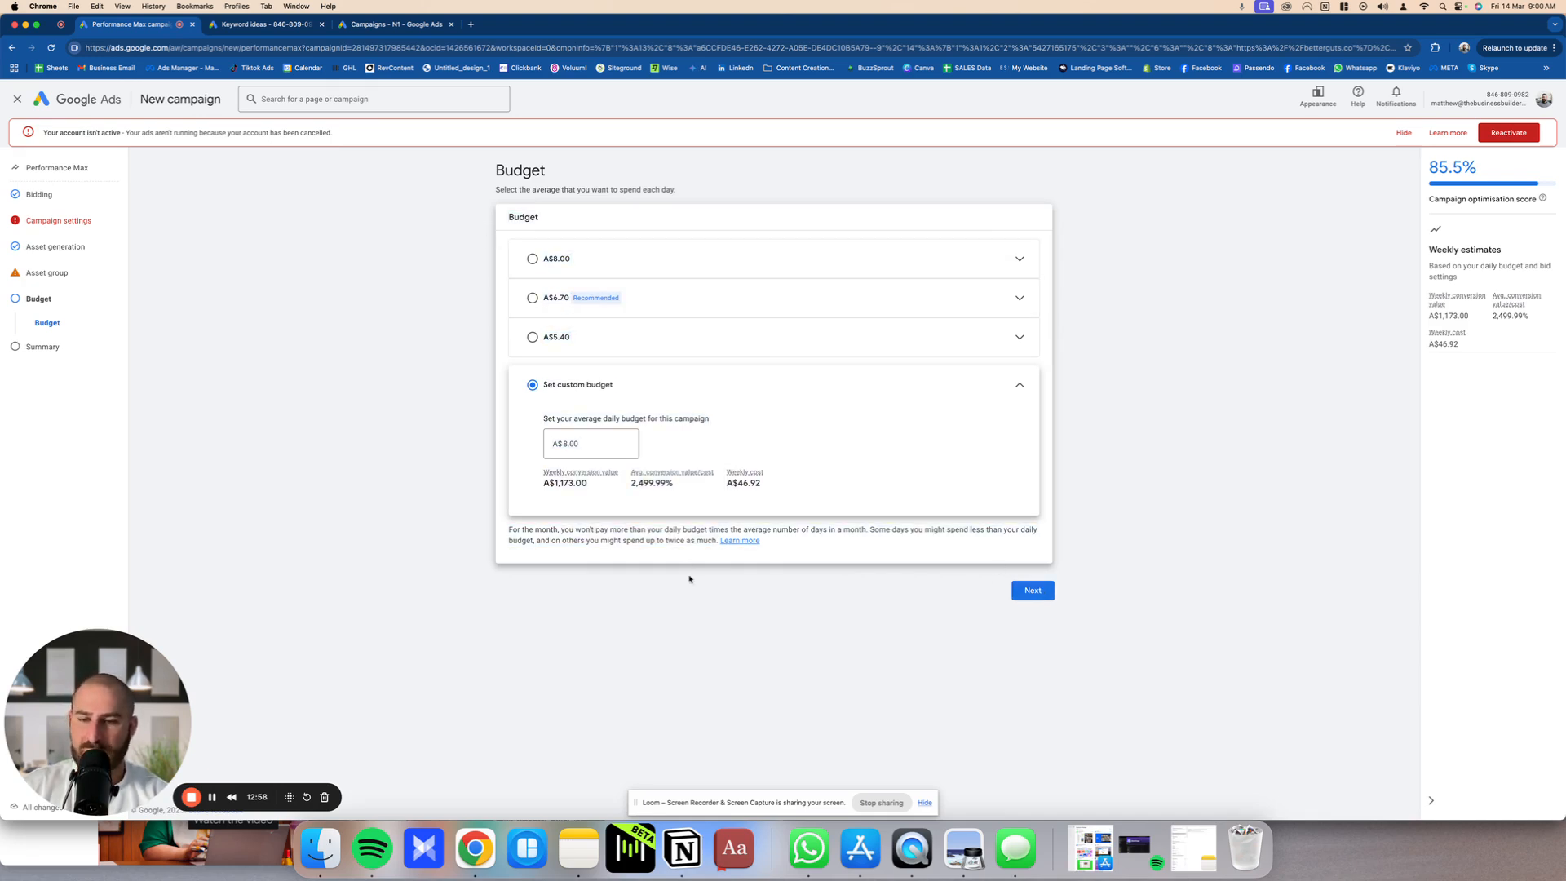
click(1040, 595)
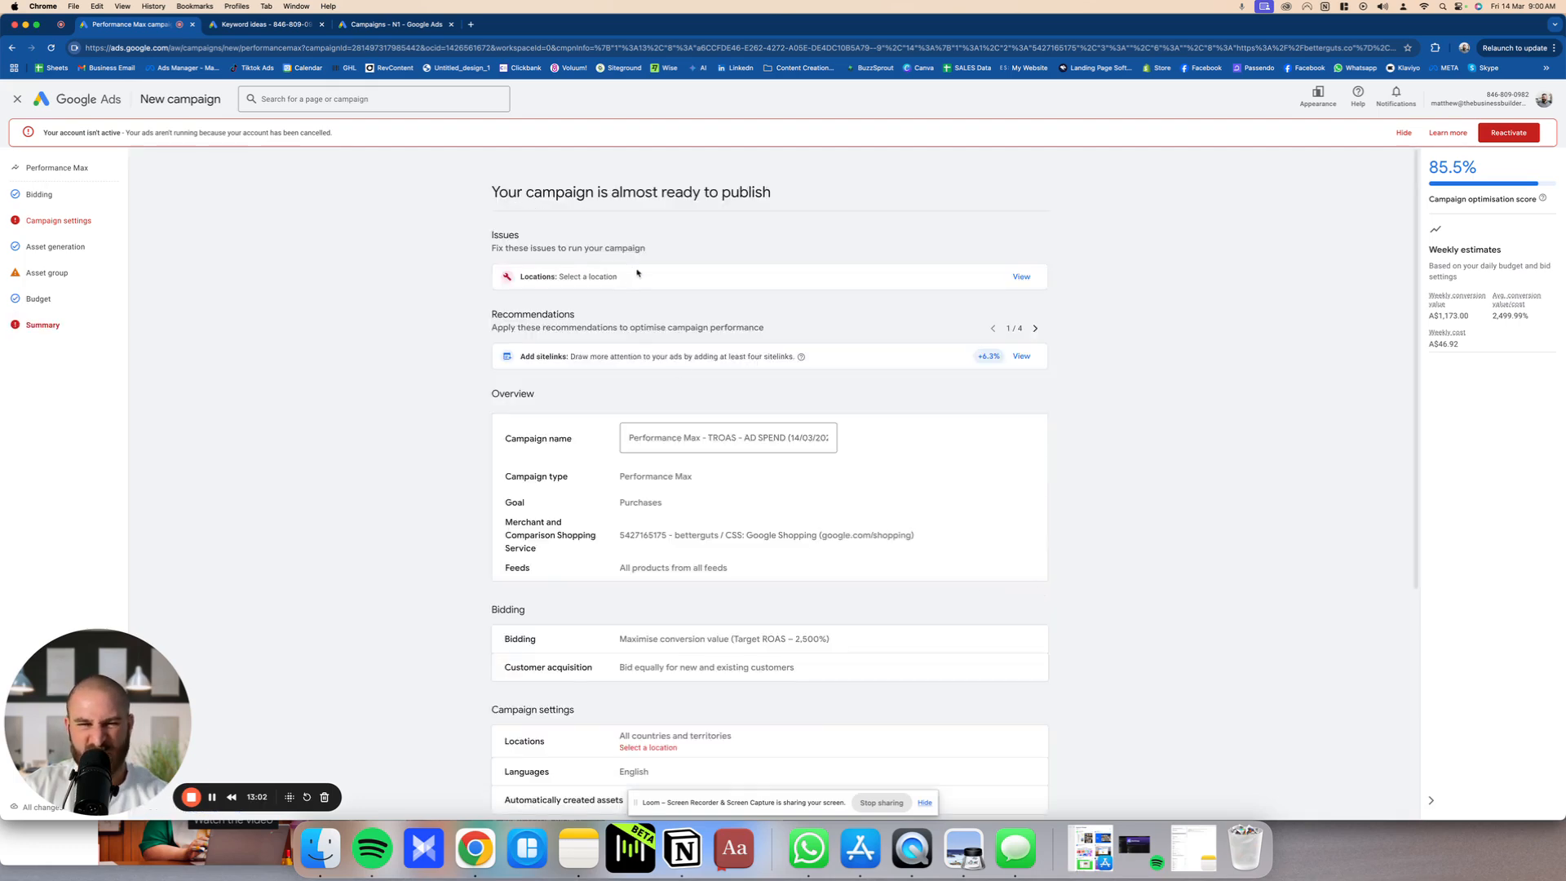
Step: Review the campaign summary from the issues and recommendations through bidding, campaign settings, asset group and budget
scroll(697, 382, down, 3)
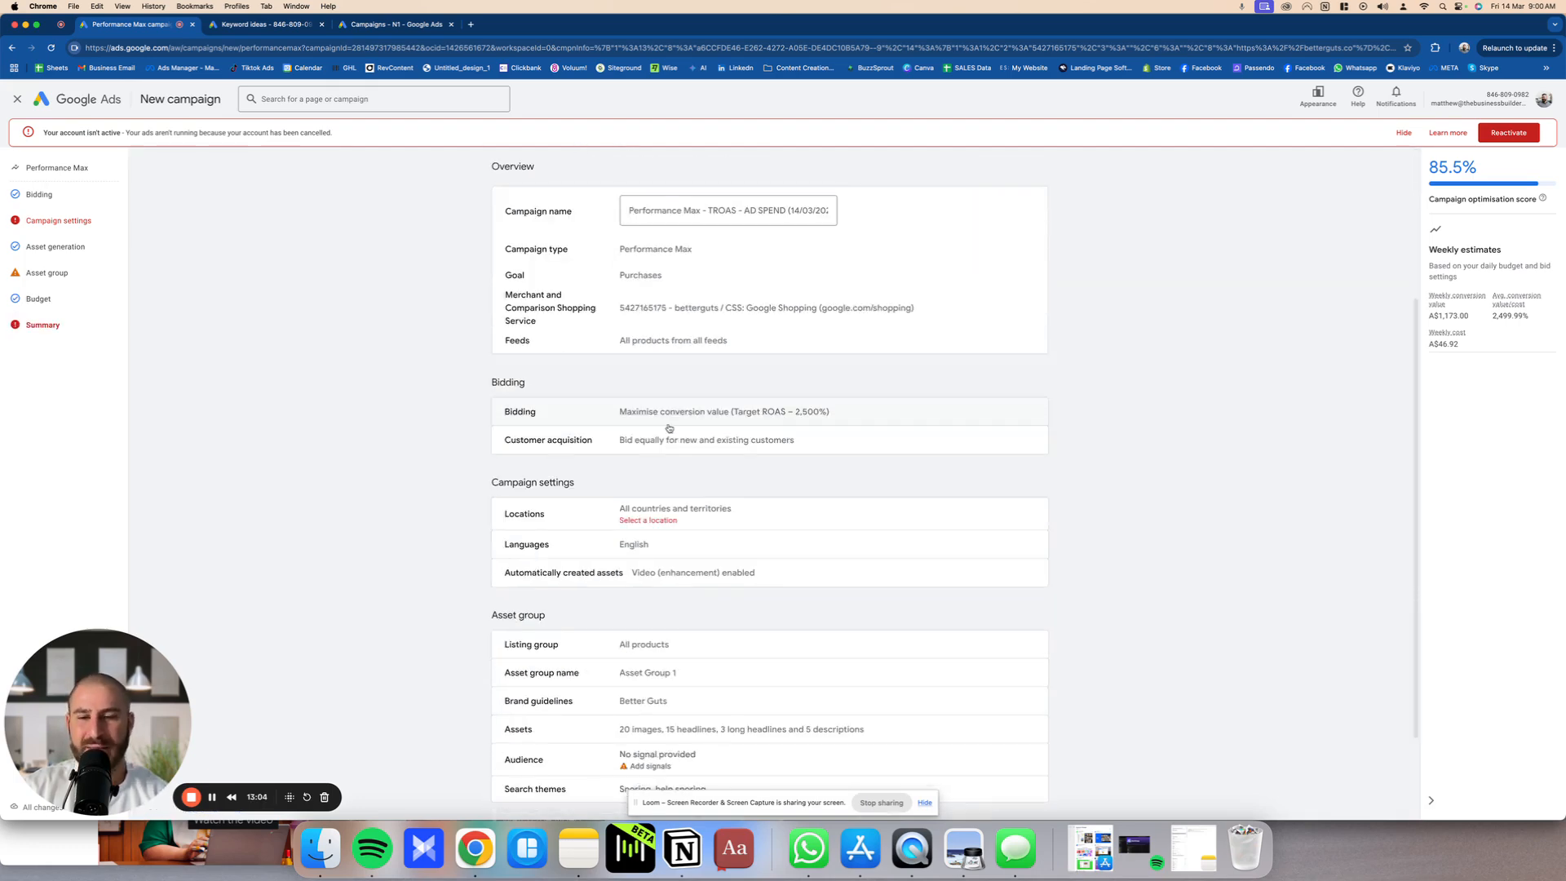
scroll(668, 427, down, 2)
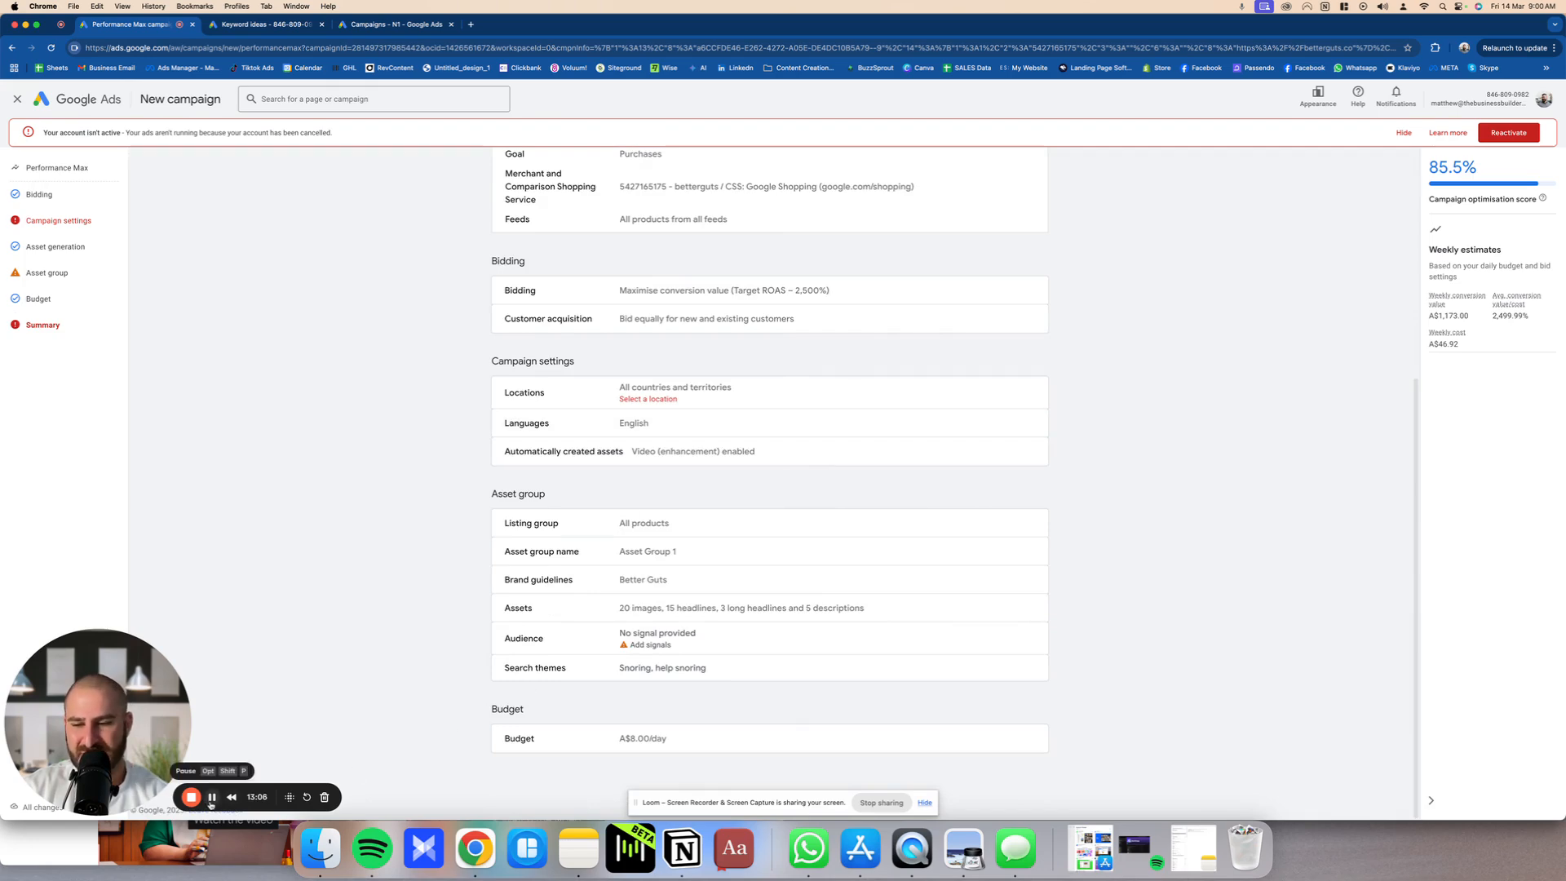
scroll(665, 608, up, 5)
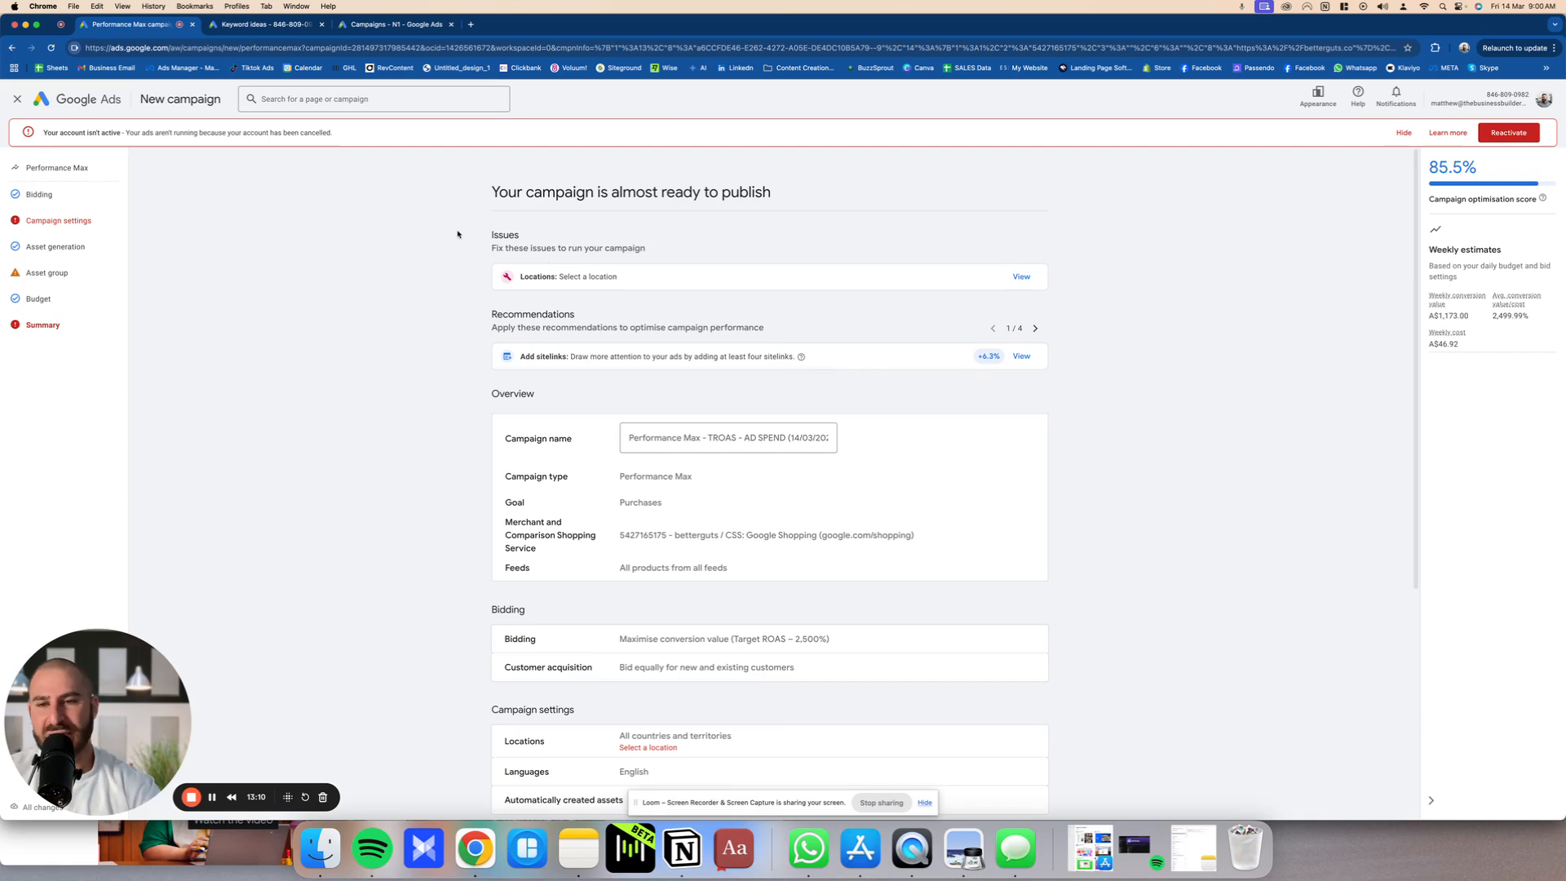
drag(457, 234, 1094, 755)
click(1150, 741)
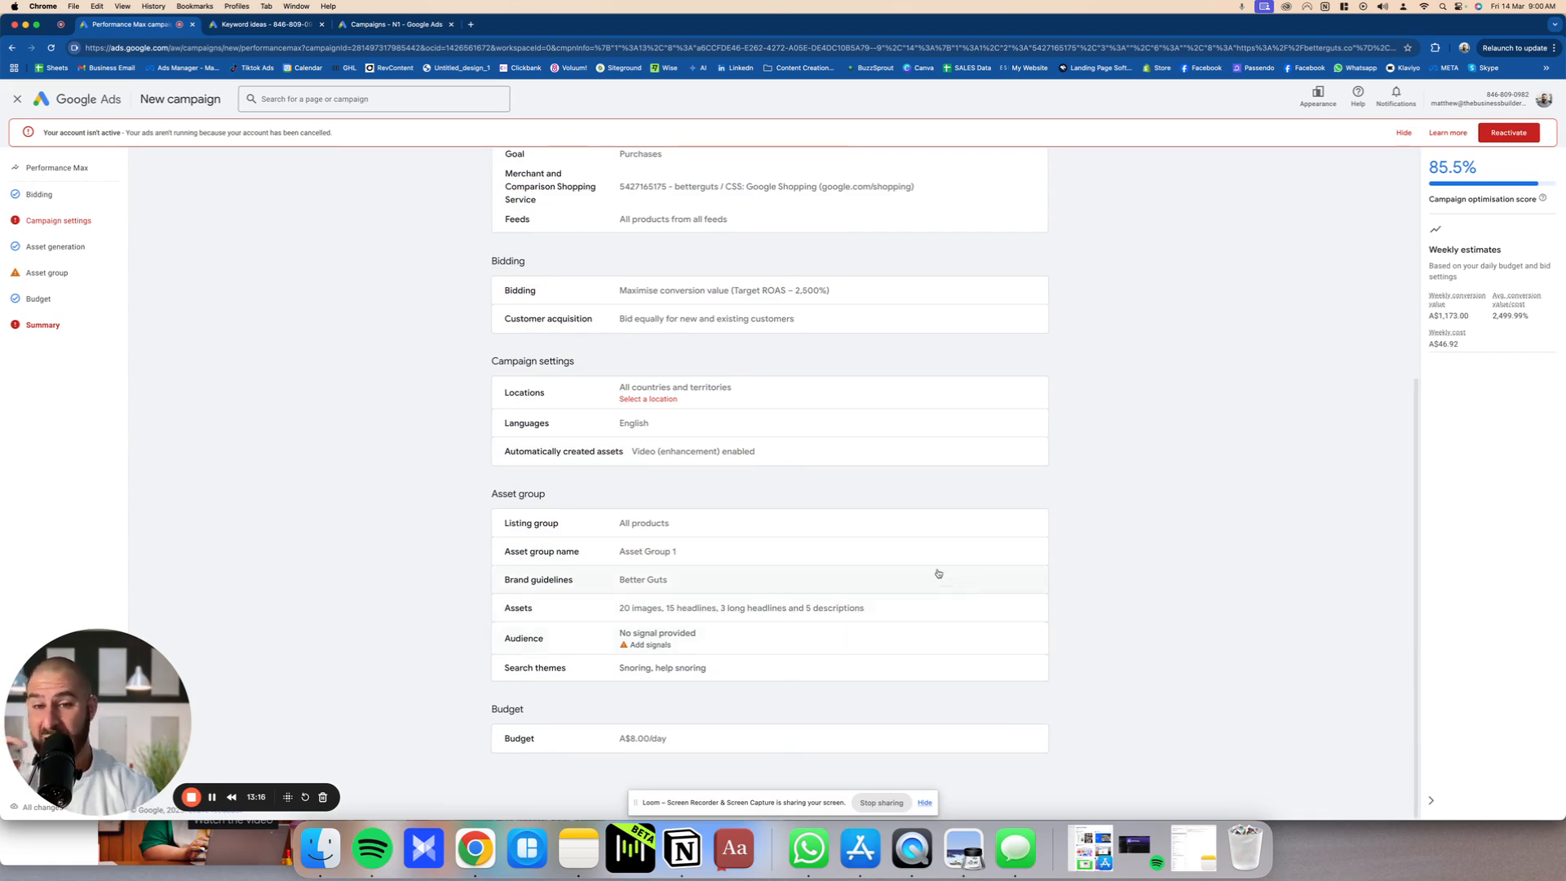
scroll(930, 563, up, 5)
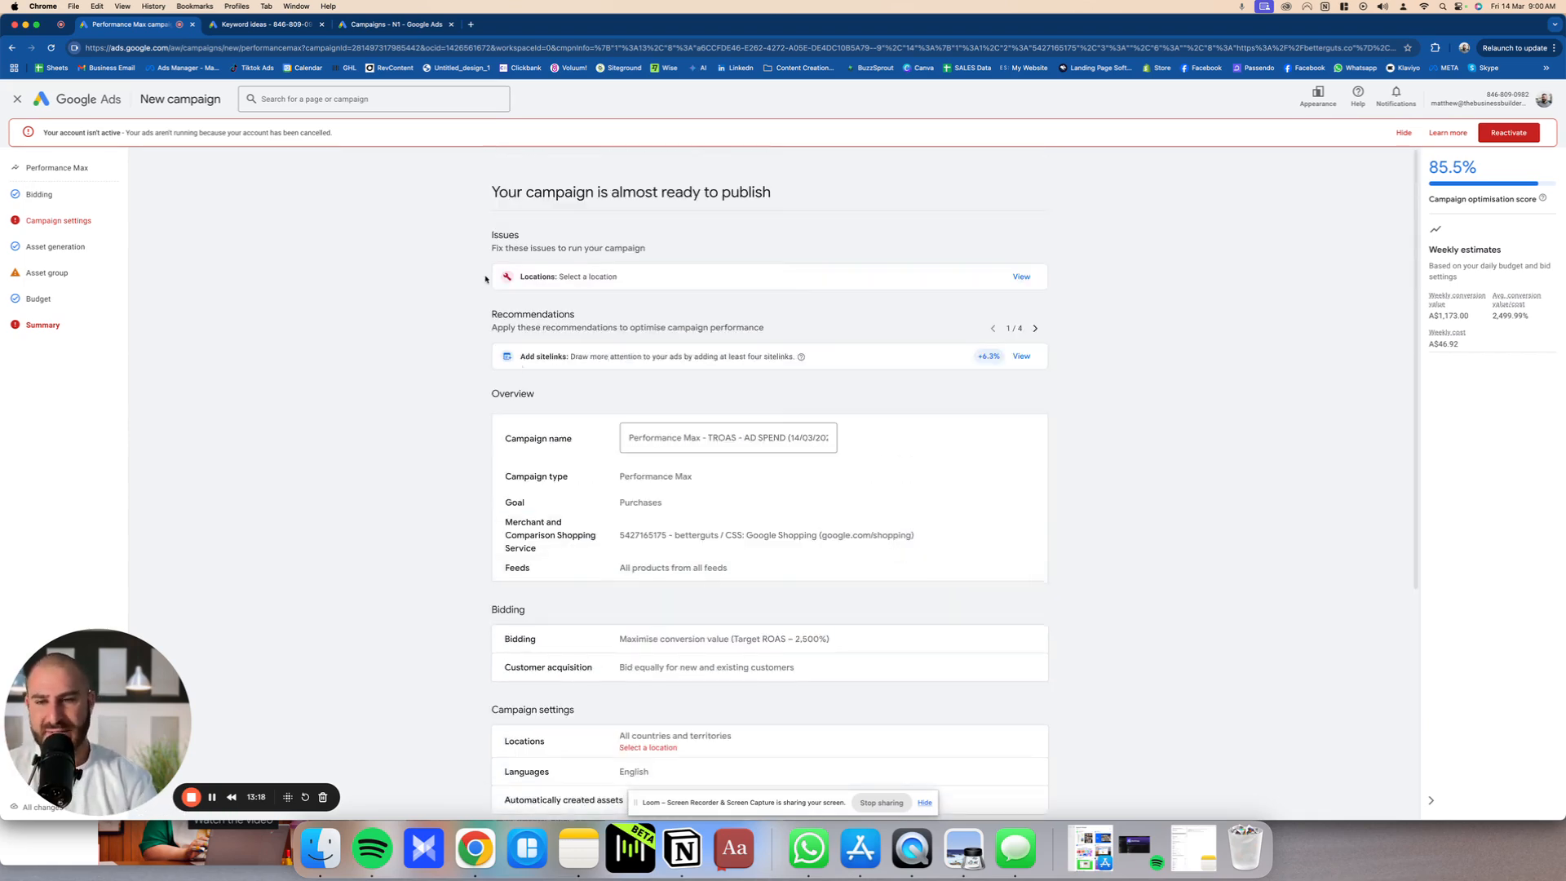
scroll(485, 279, down, 5)
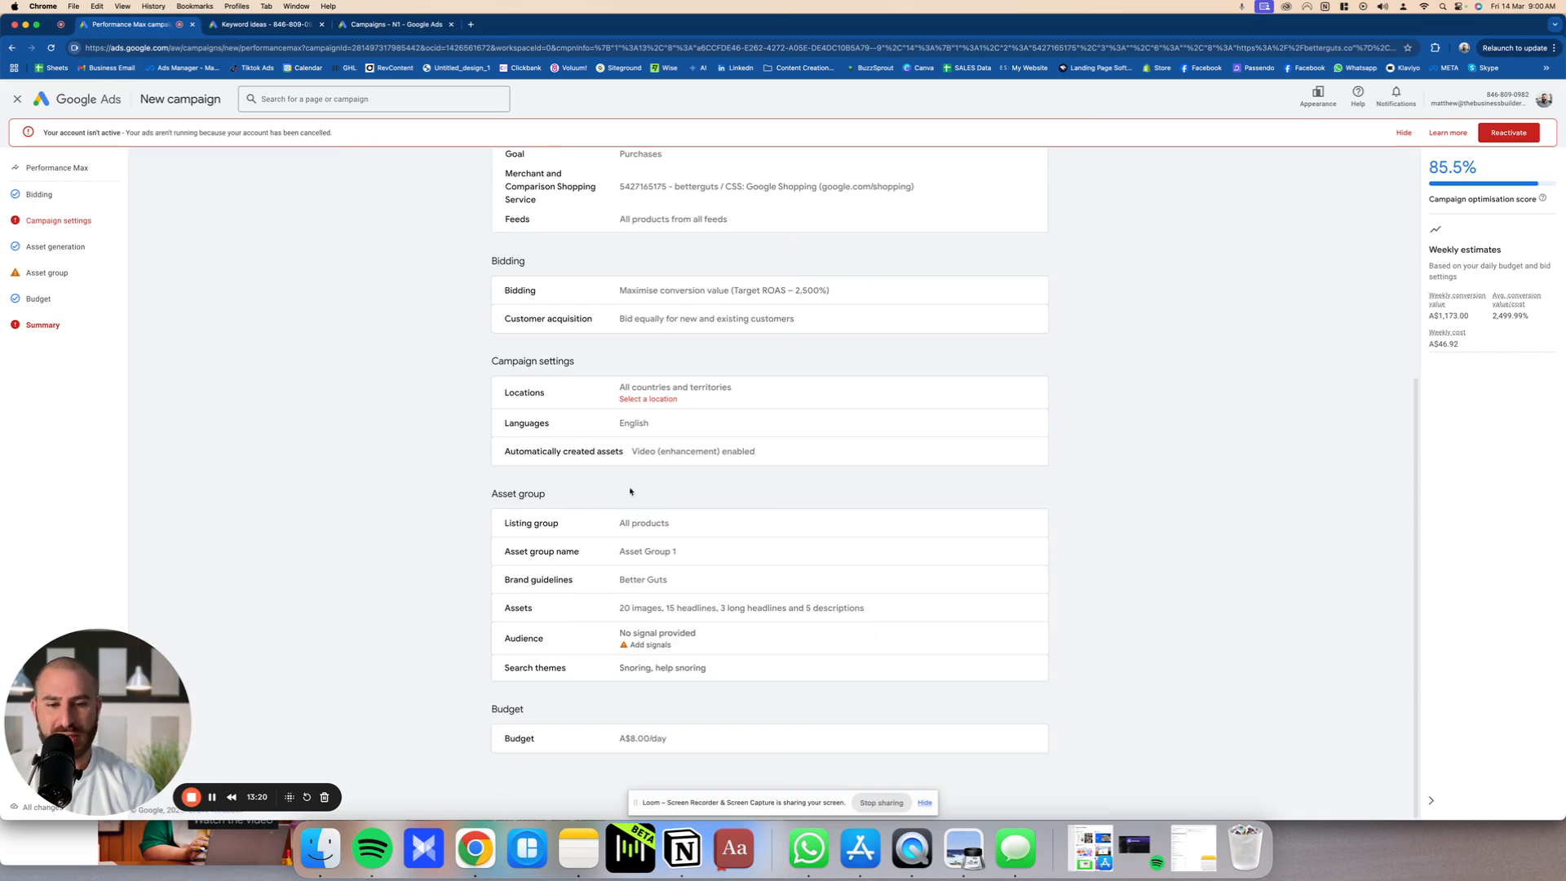
Step: Hide the screen-sharing notice and the inactive-account alert
click(925, 803)
scroll(944, 612, up, 5)
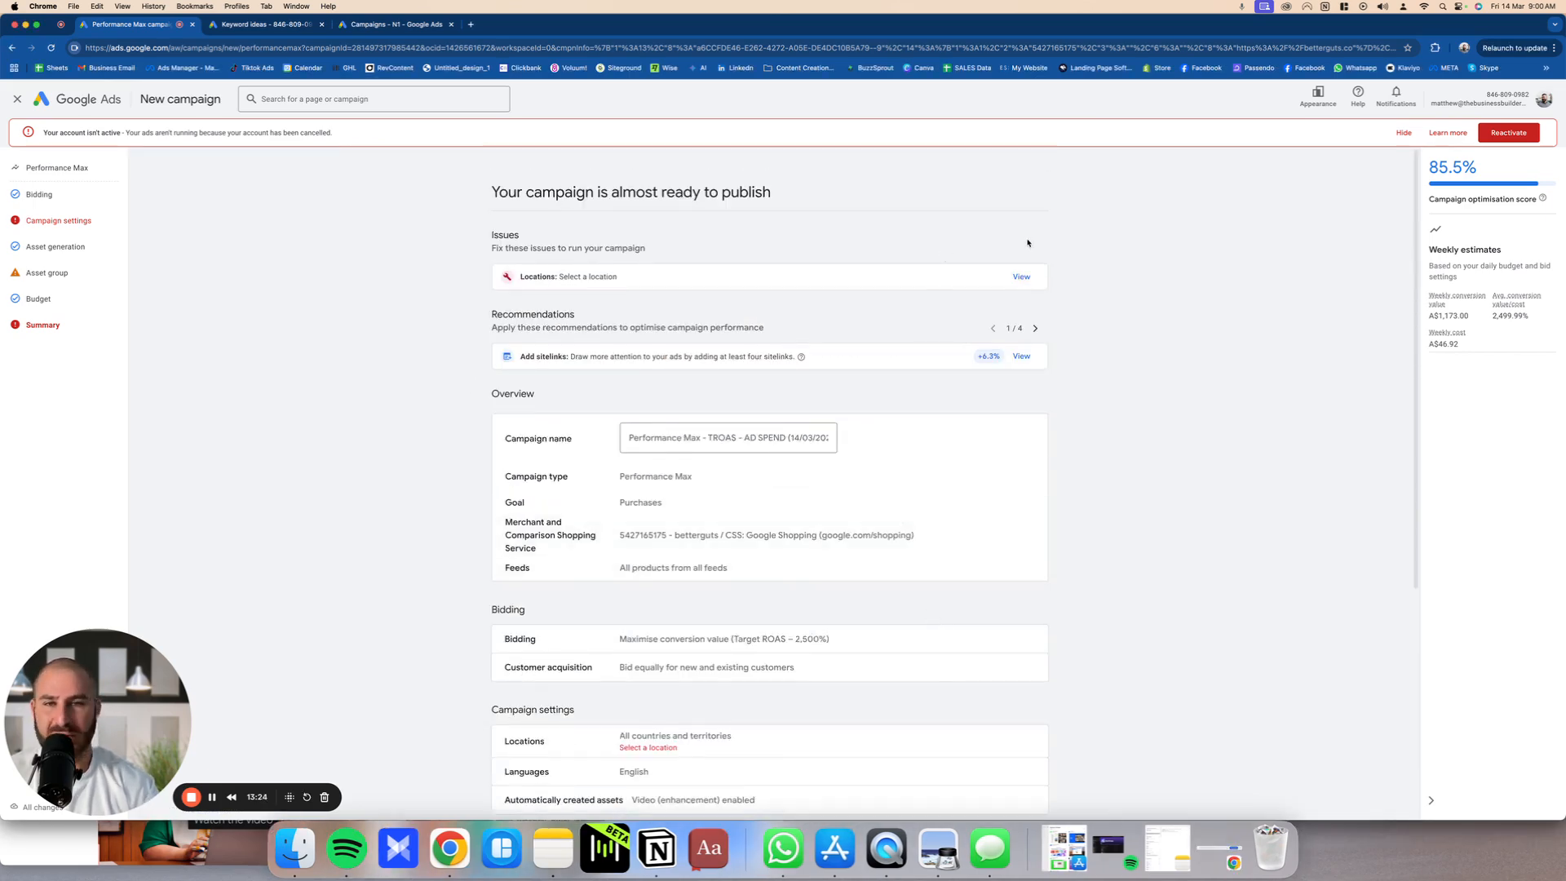
click(1402, 132)
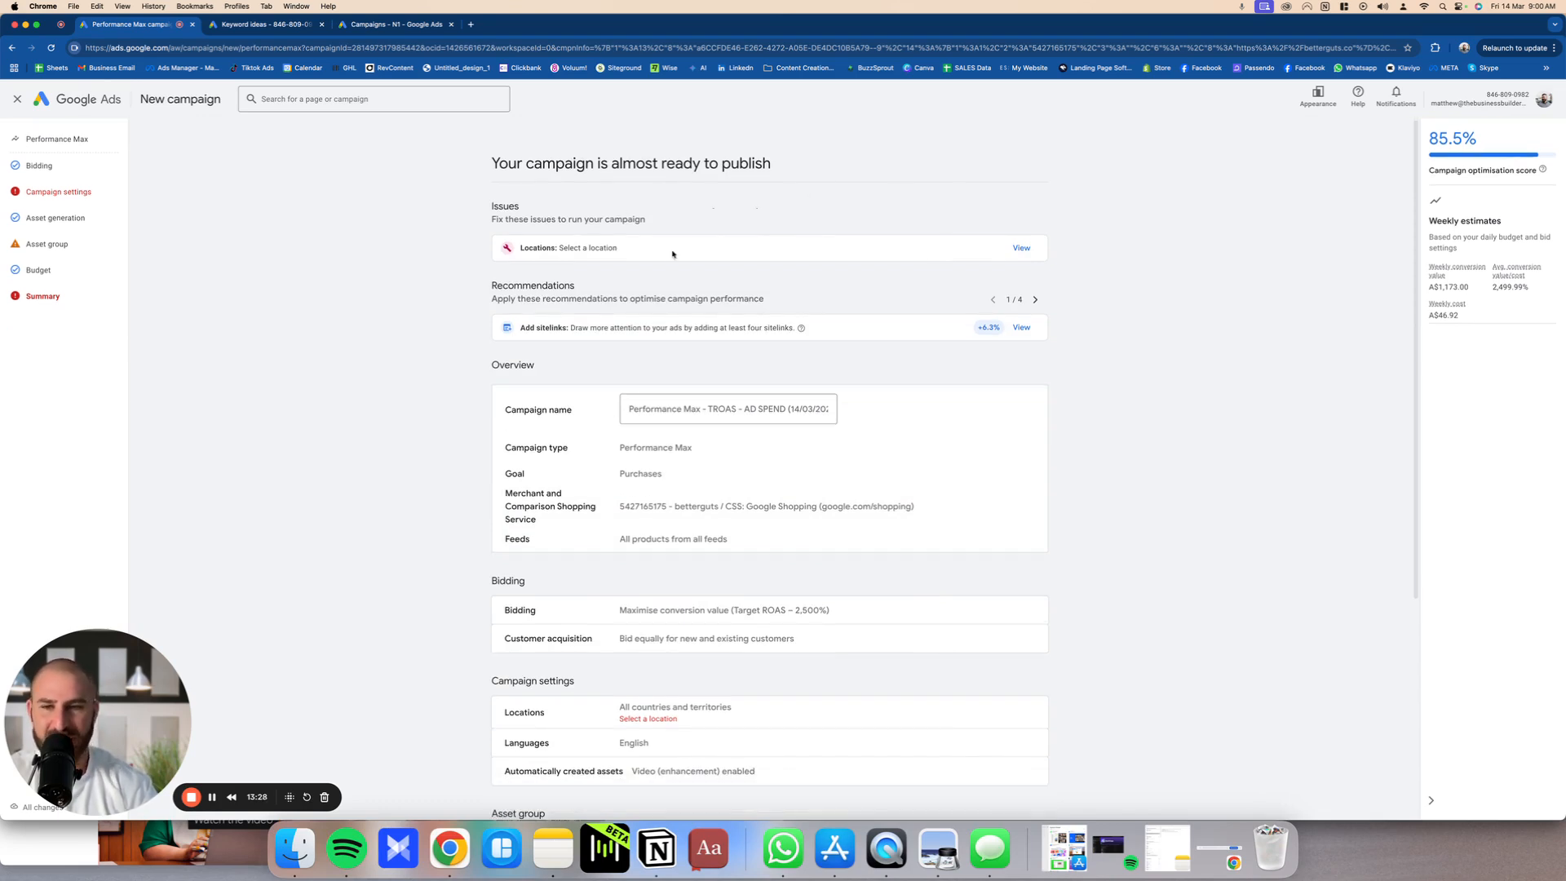
Step: Examine the summary's location issue and look over the campaign settings, asset group and budget again
drag(672, 254, 508, 256)
scroll(773, 413, down, 5)
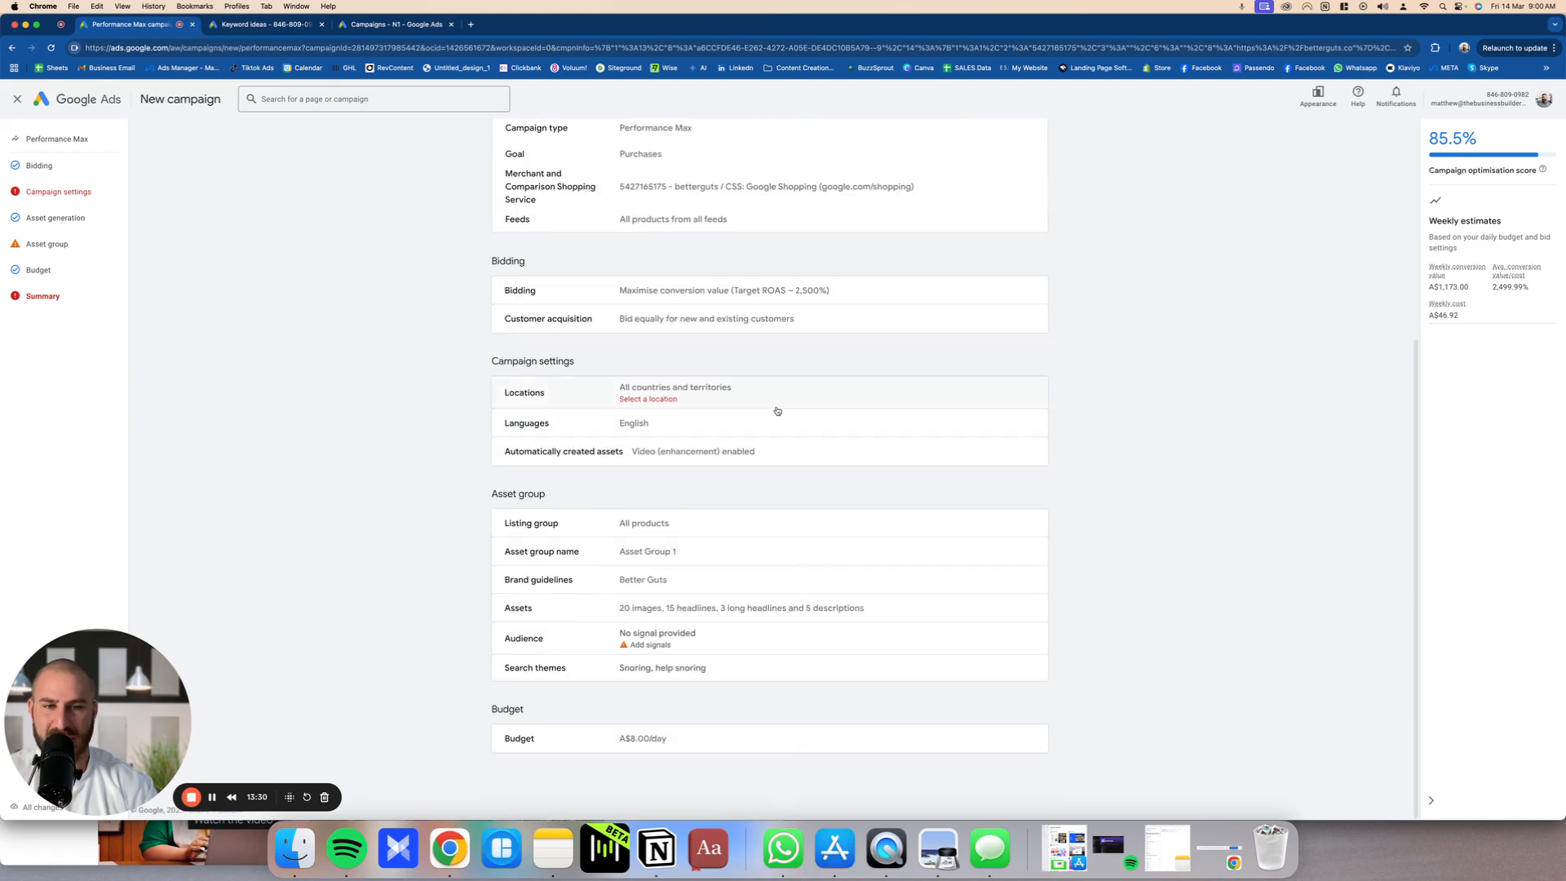
scroll(684, 455, up, 5)
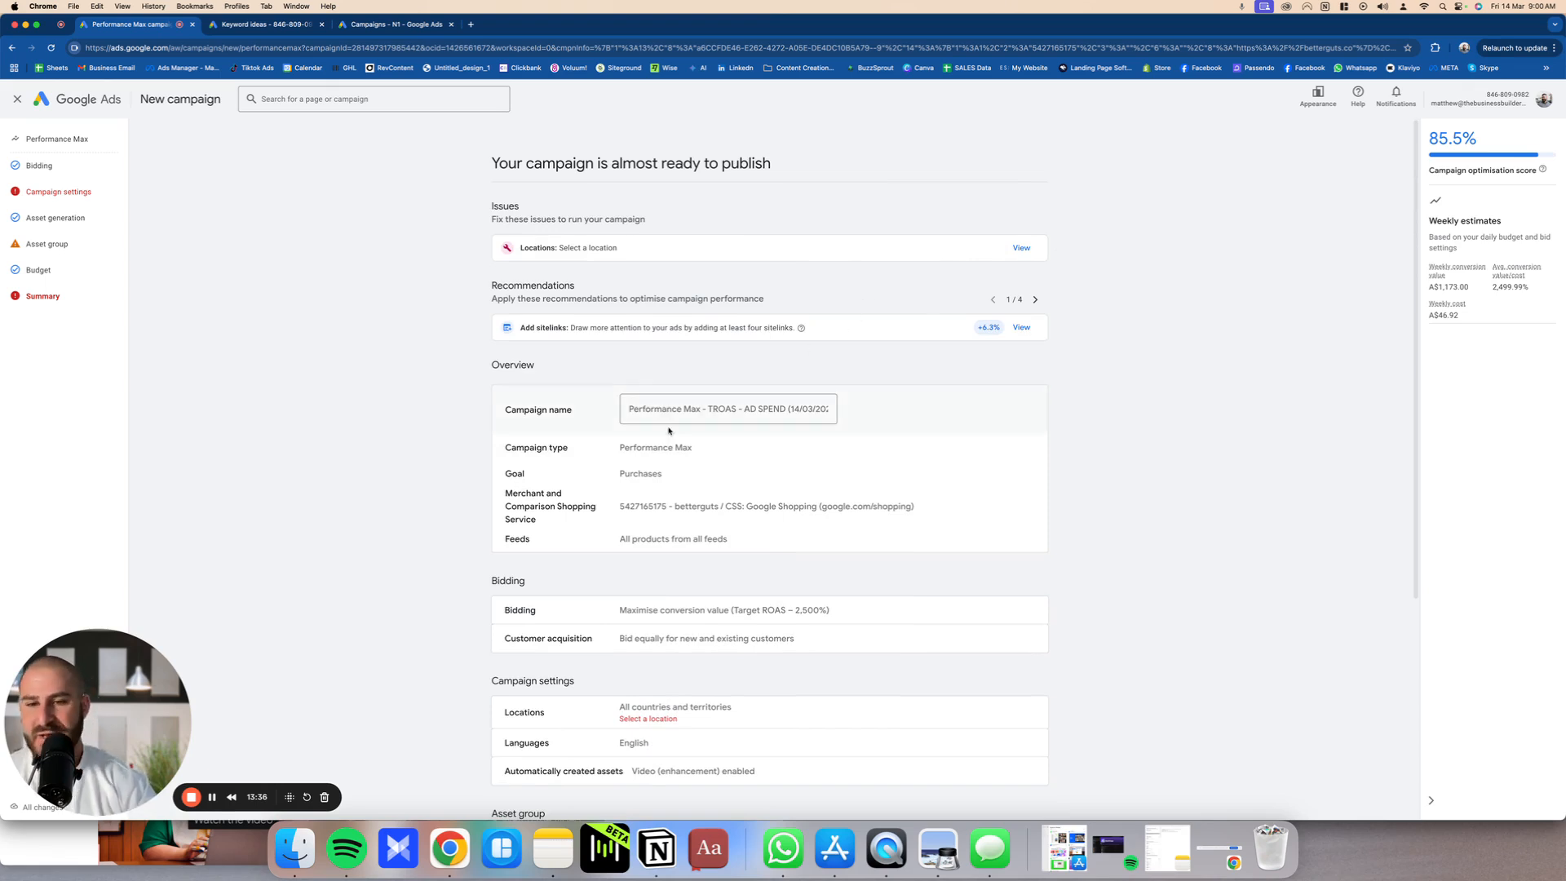
Step: Switch to the other account's campaign list and examine the conversion value and cost of the Original Performance Max campaign, comparing with the draft summary
click(413, 29)
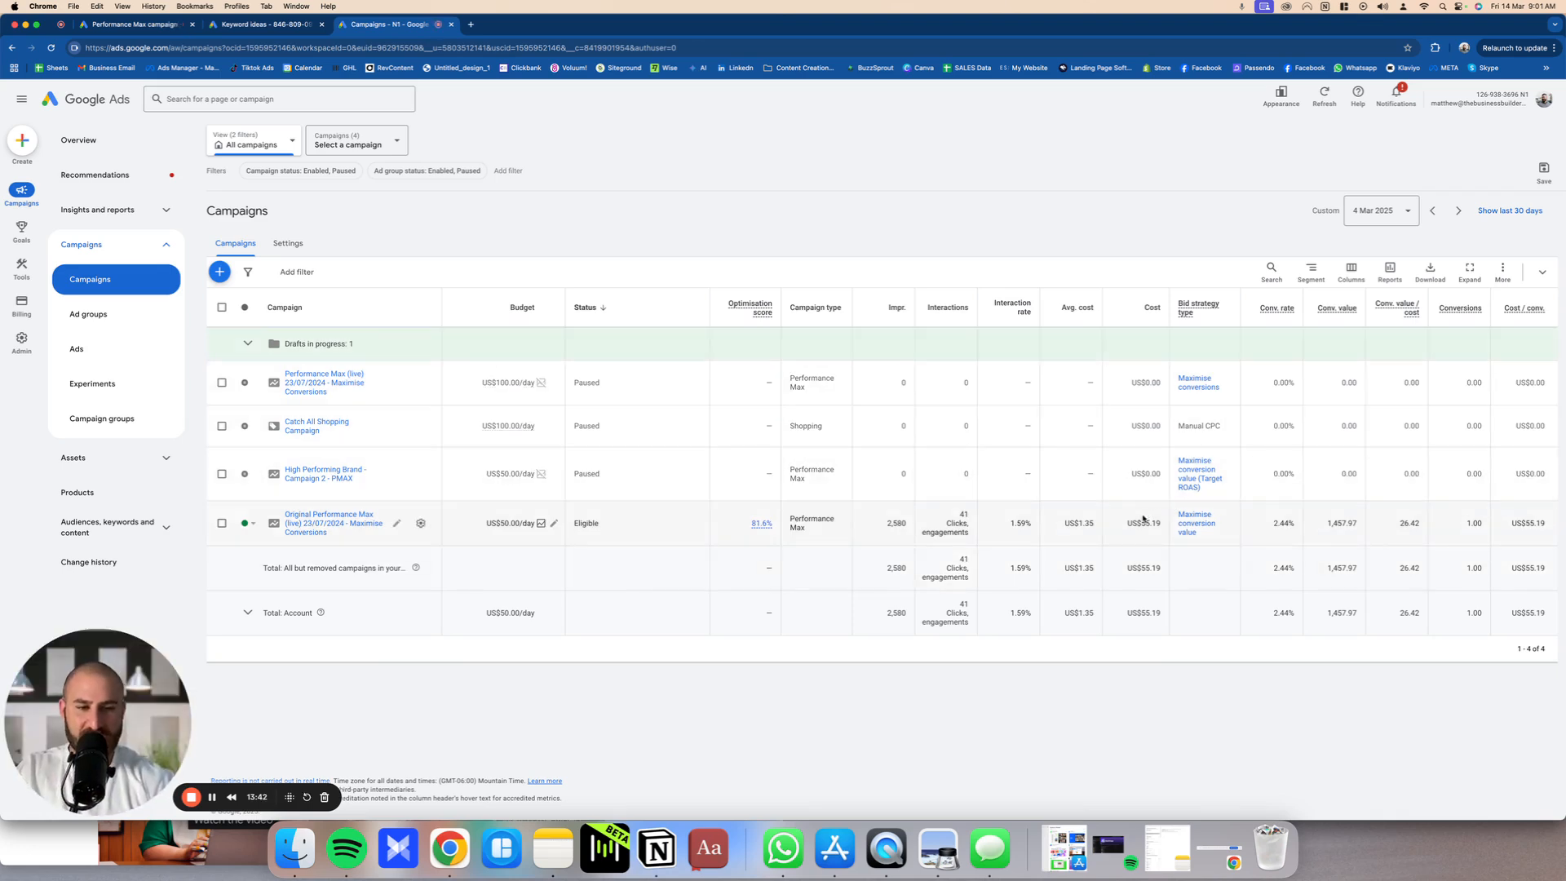
double_click(1333, 522)
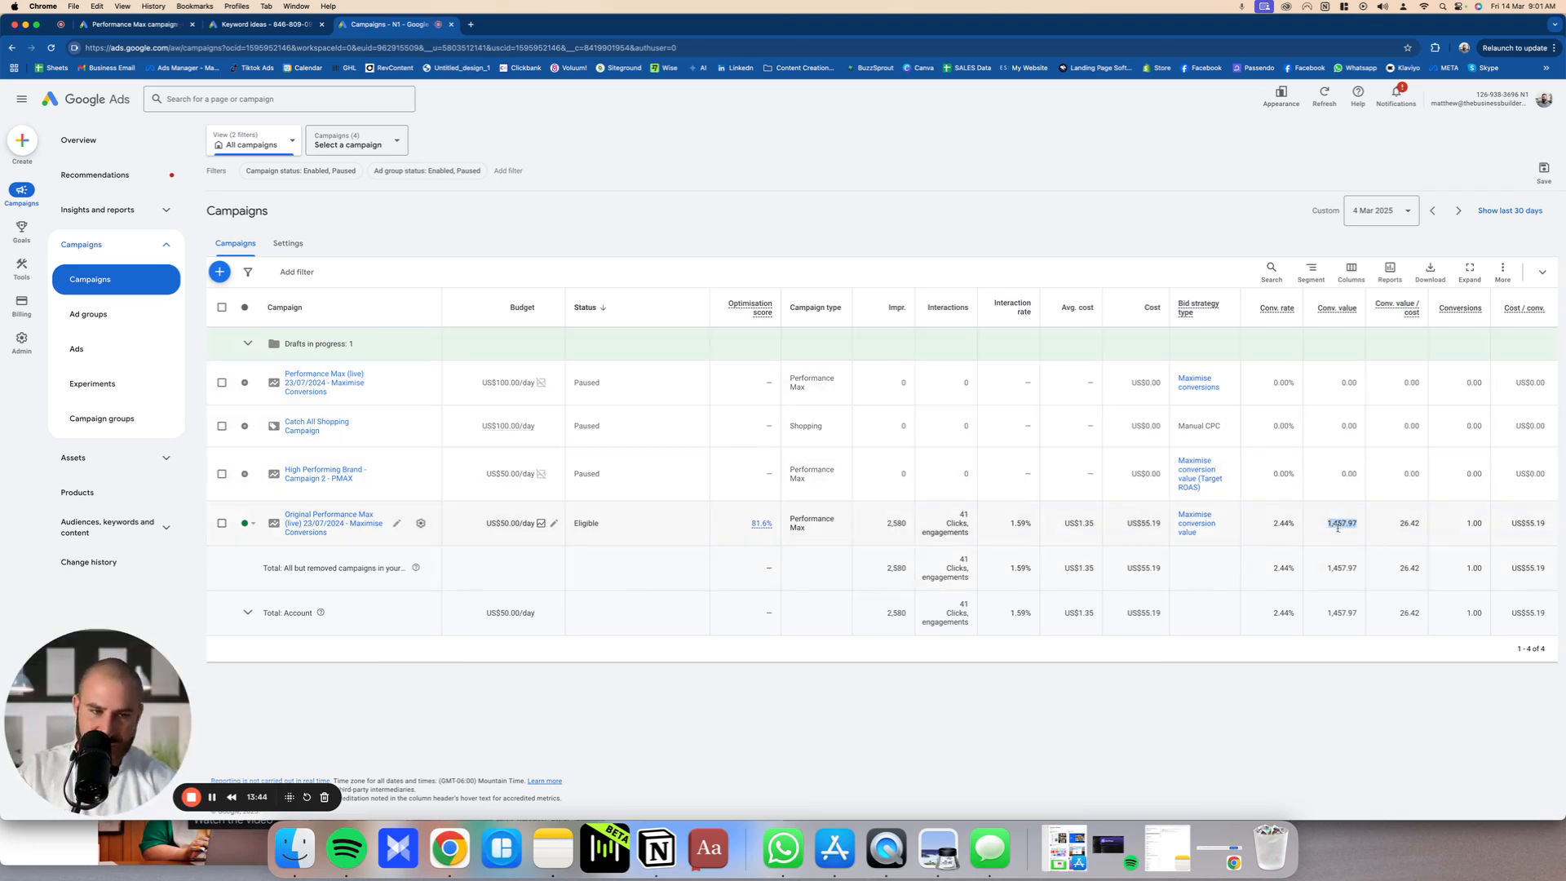
double_click(1142, 523)
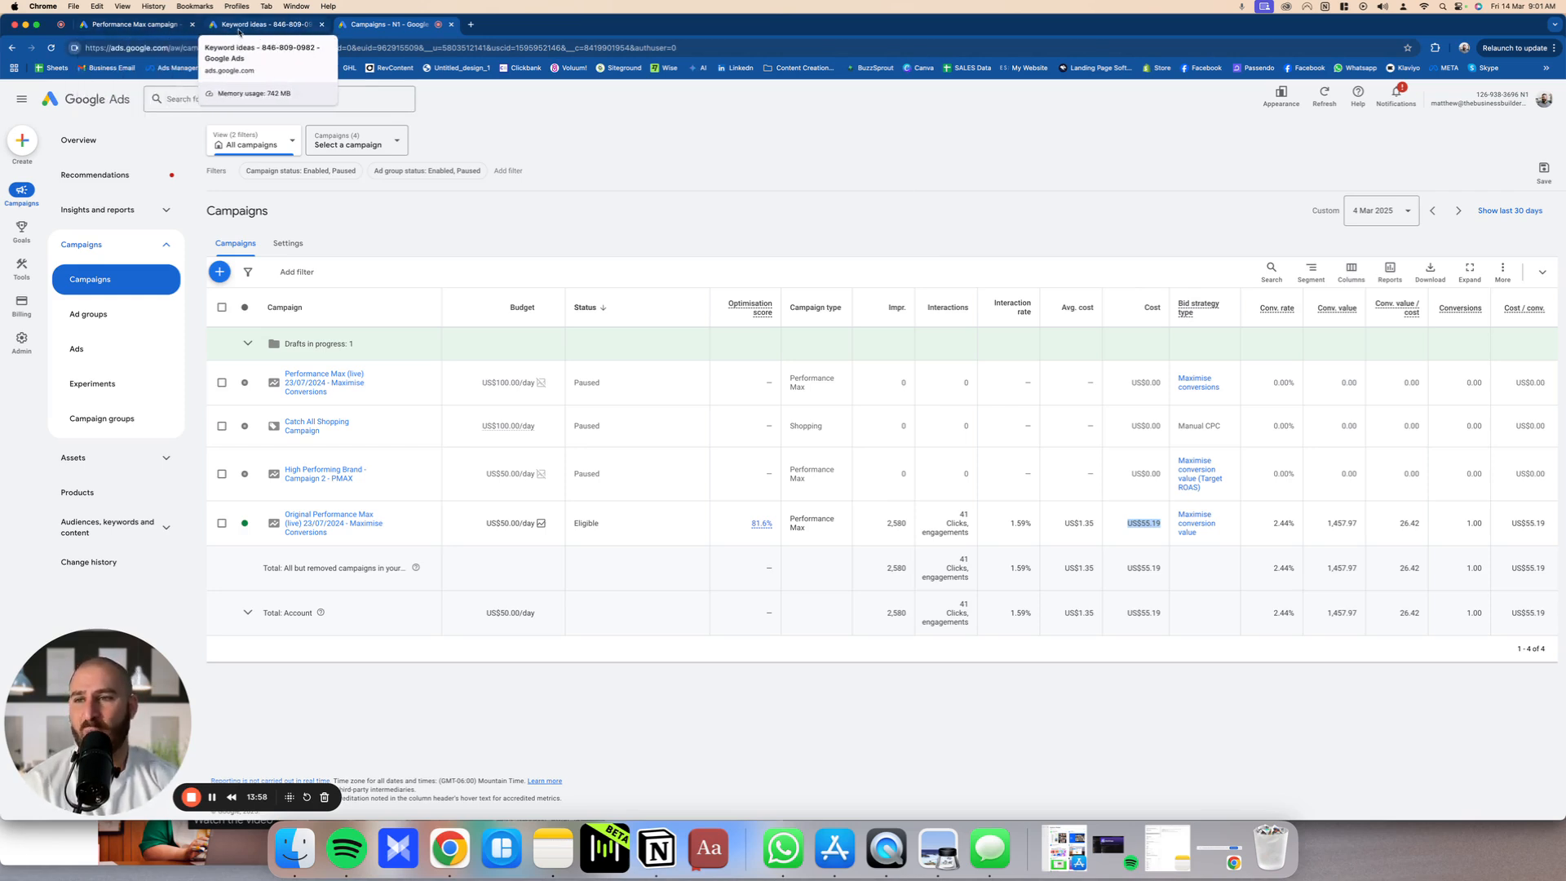
click(137, 36)
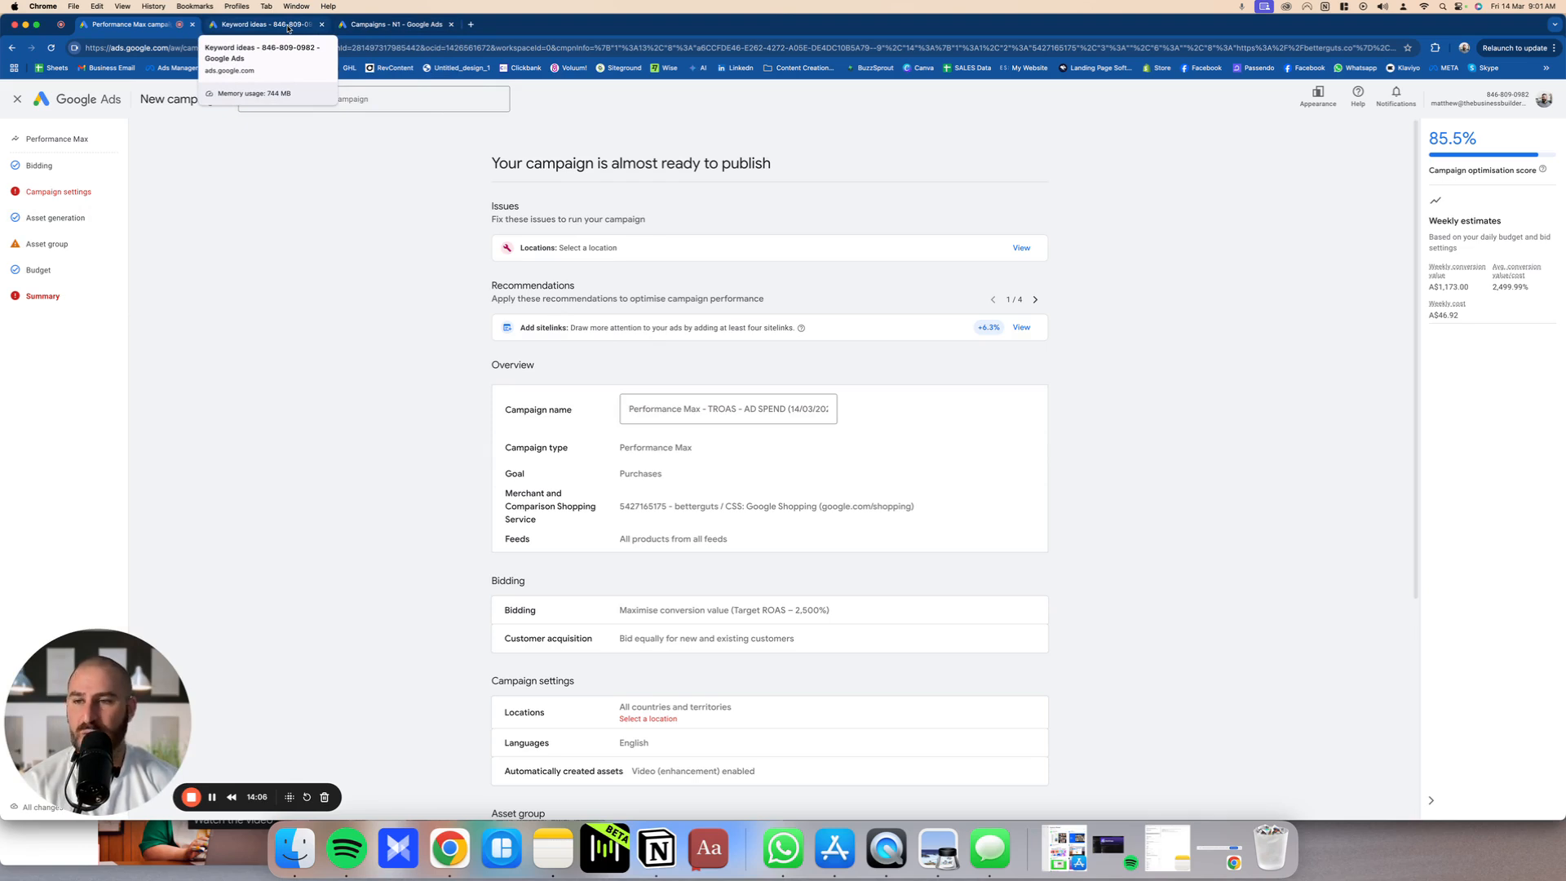
click(393, 24)
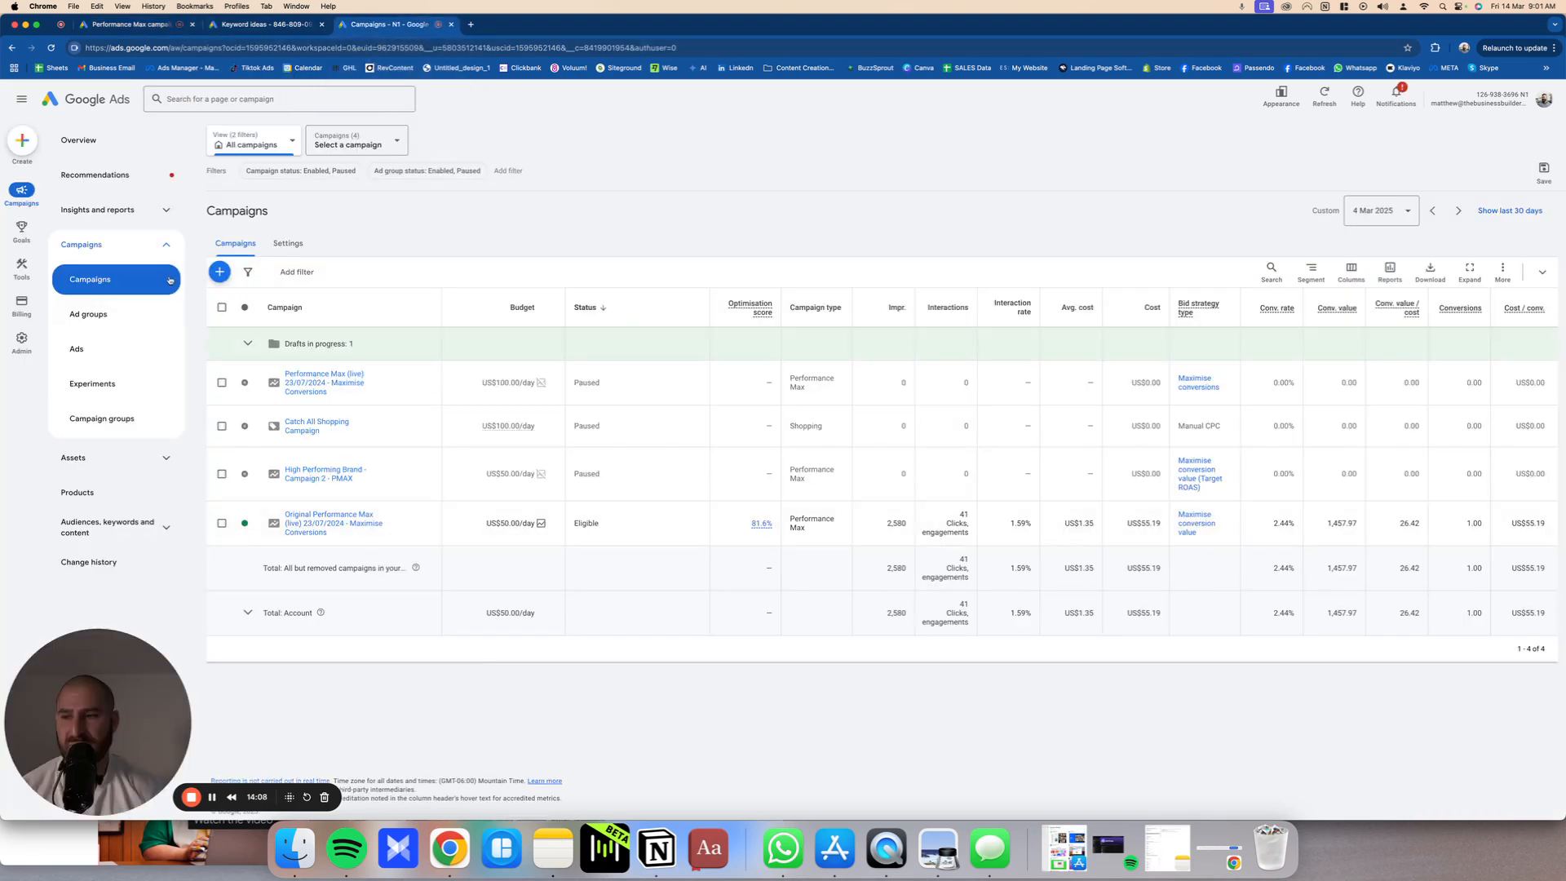